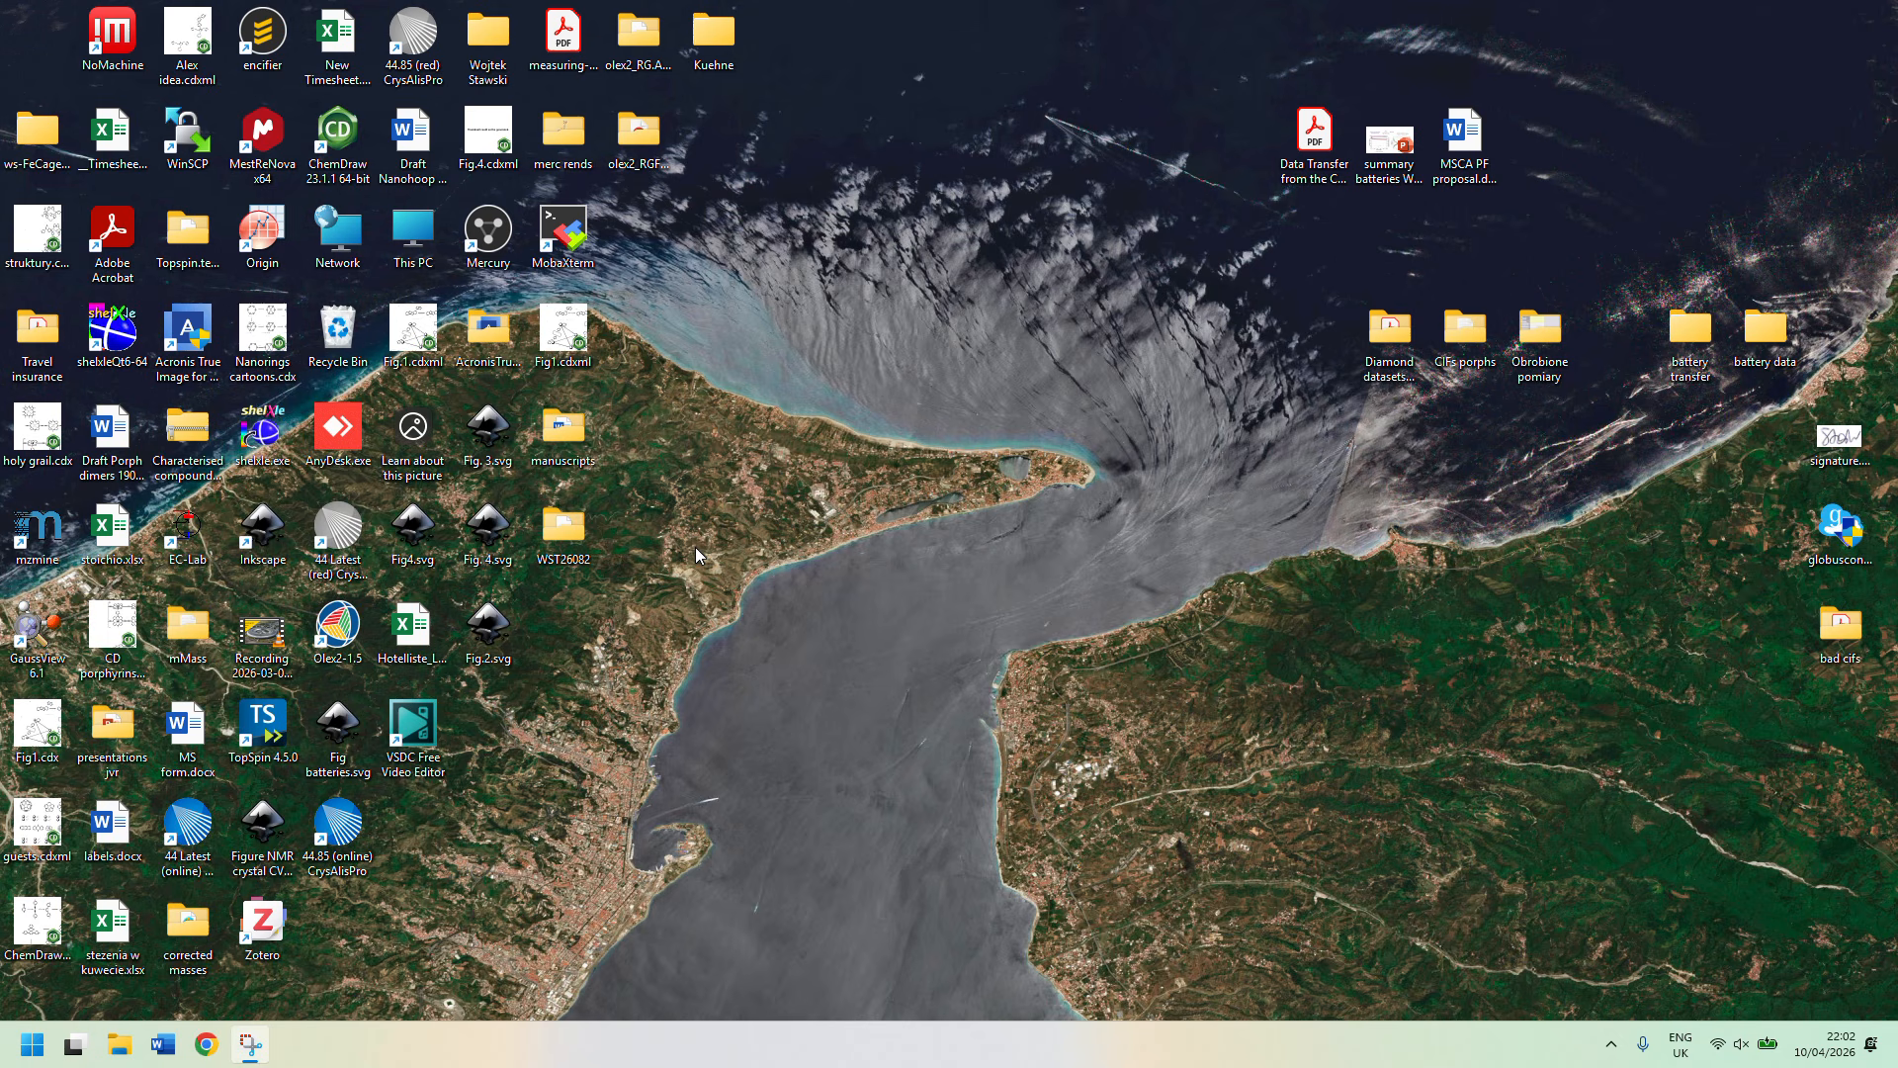
# Open the WST26082 experiment by launching WST26082.par from the WST26082 folder on the desktop in CrysAlisPro.
pyautogui.doubleClick(566, 533)
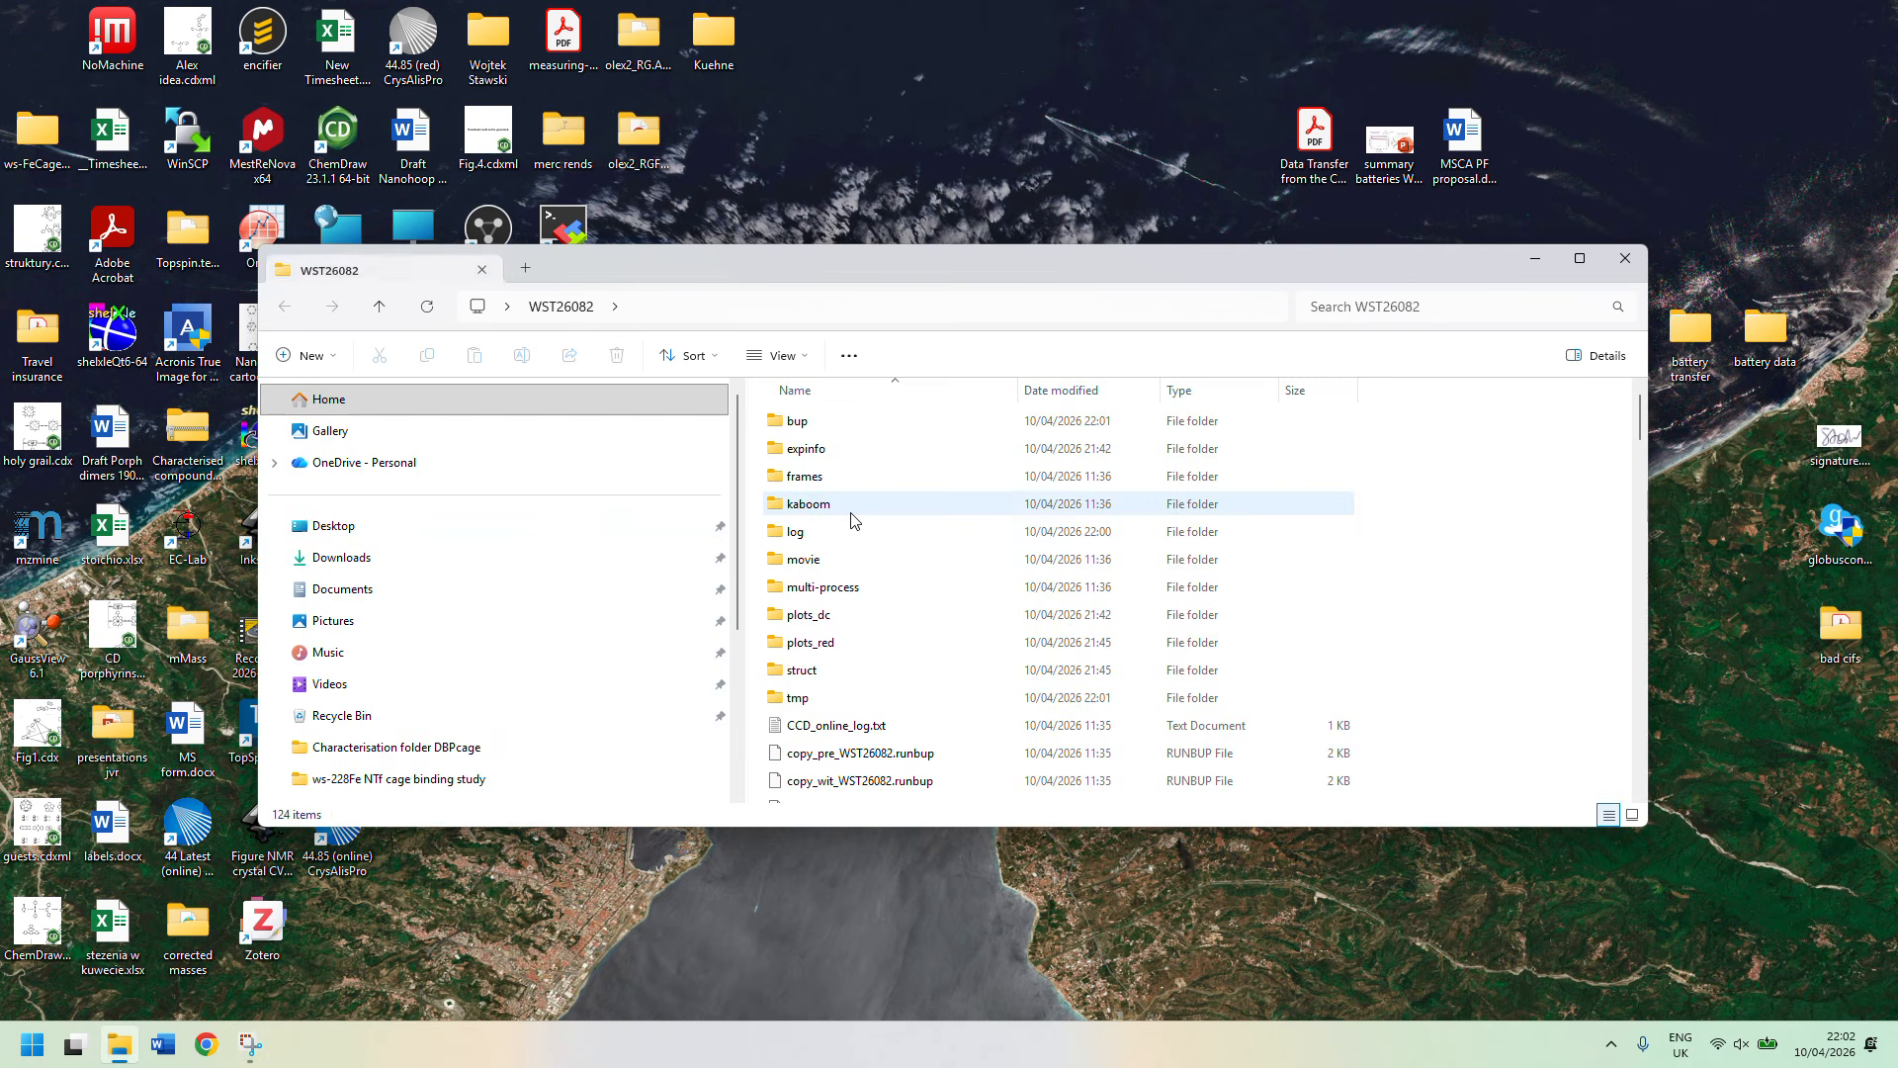
pyautogui.scroll(-1, 856, 520)
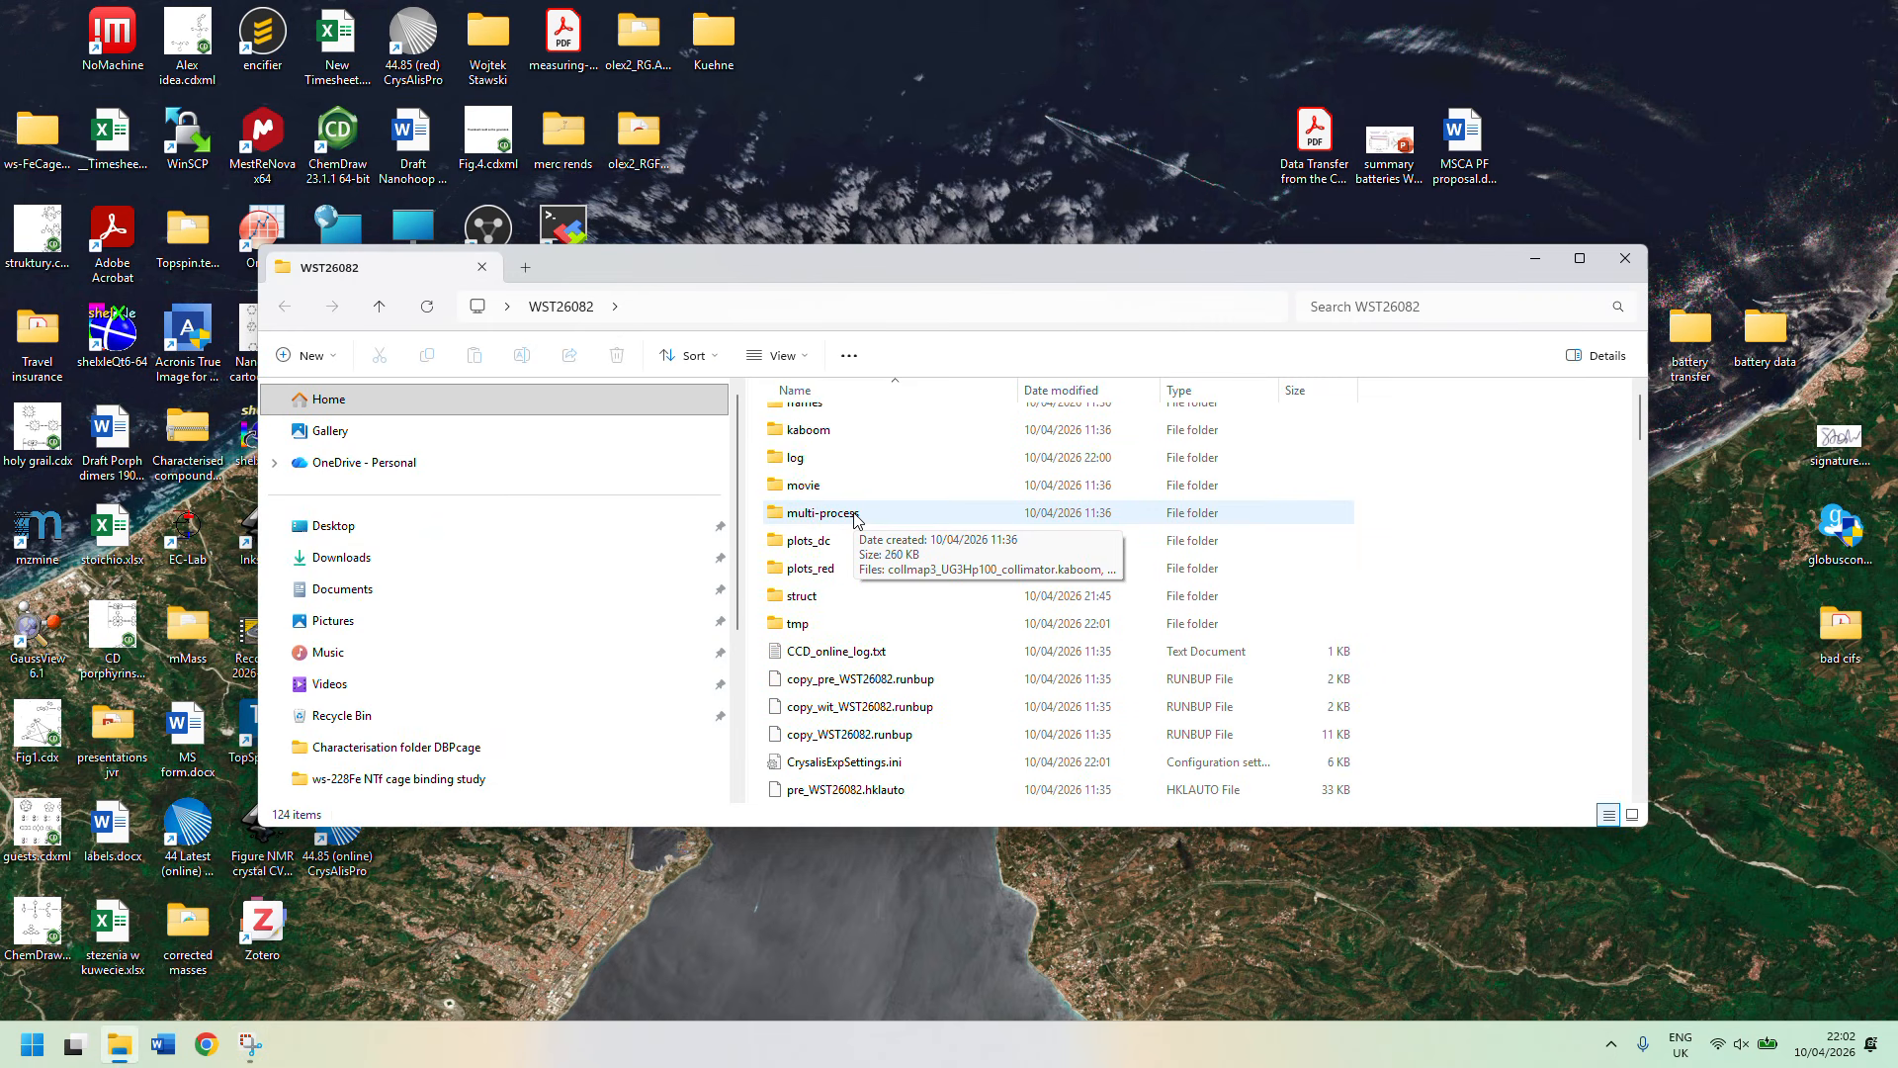
pyautogui.scroll(-4, 857, 520)
pyautogui.scroll(-7, 890, 544)
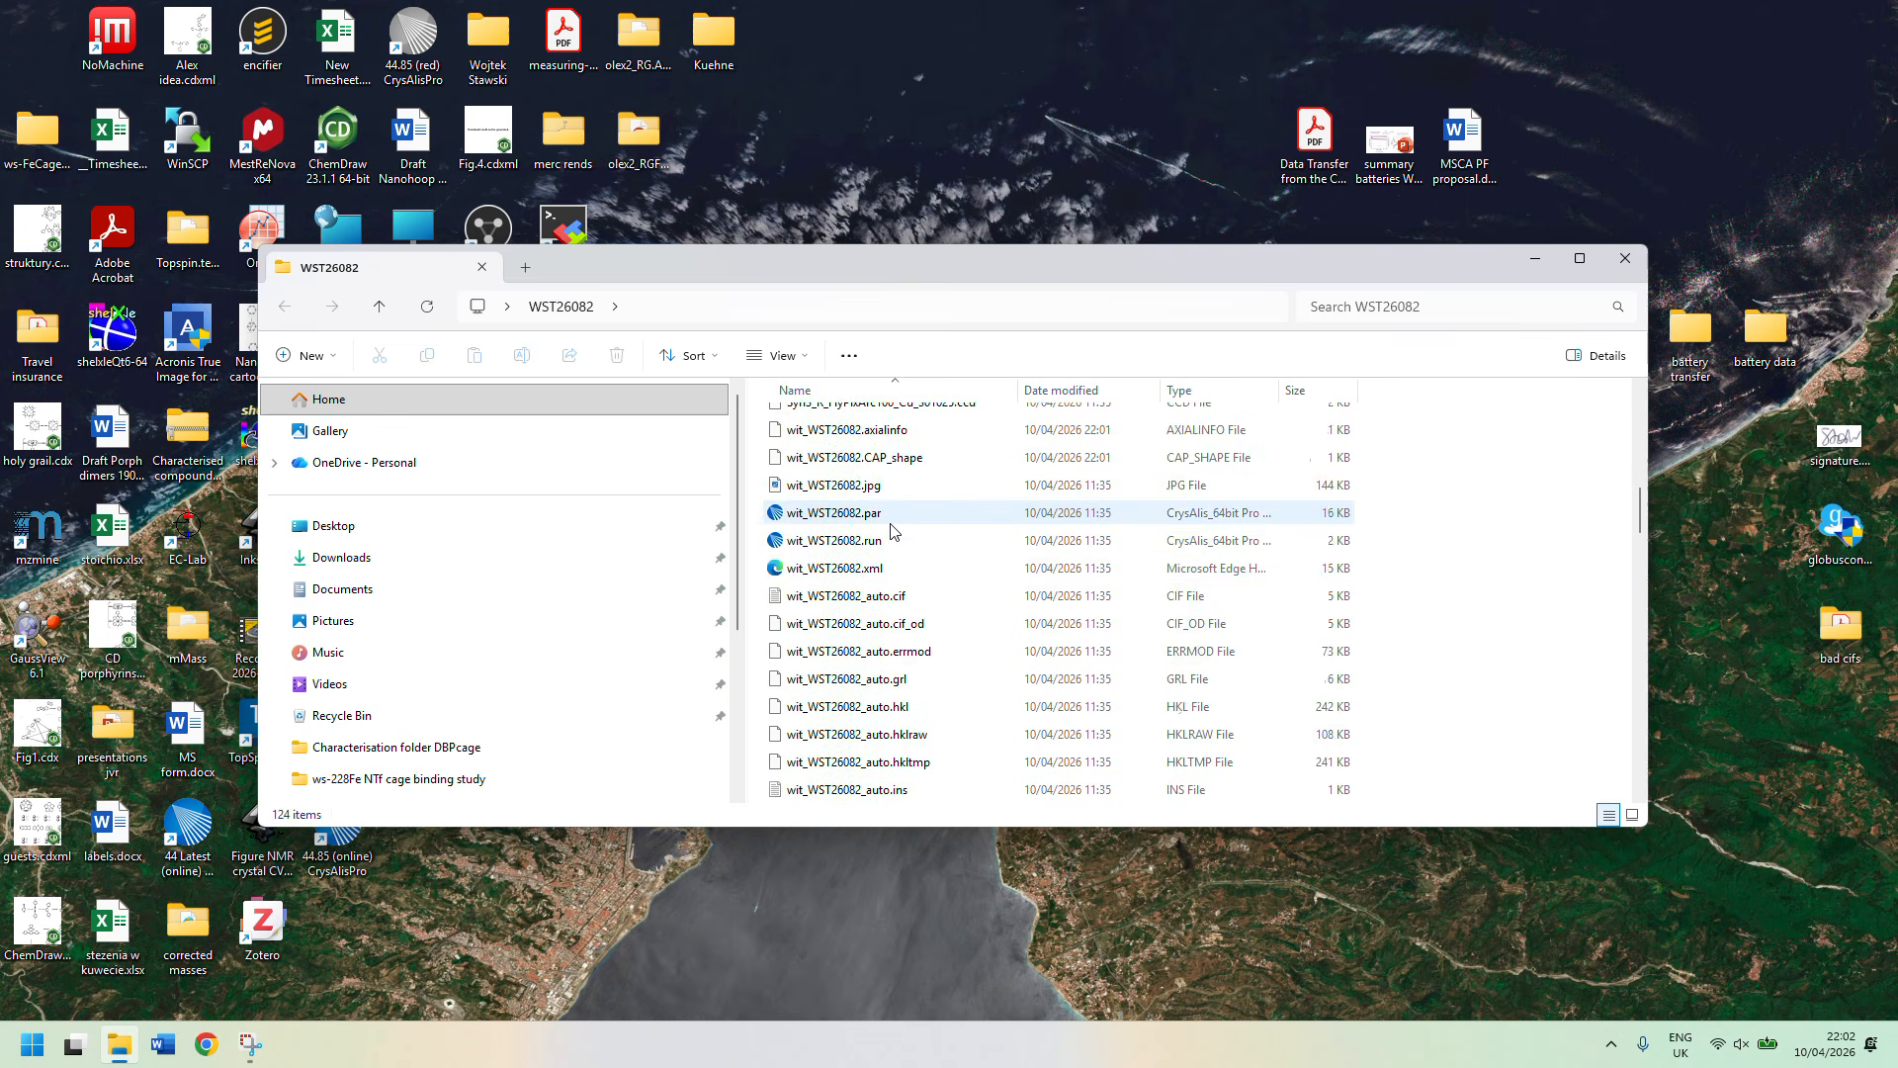
pyautogui.scroll(1, 914, 564)
pyautogui.scroll(-6, 915, 566)
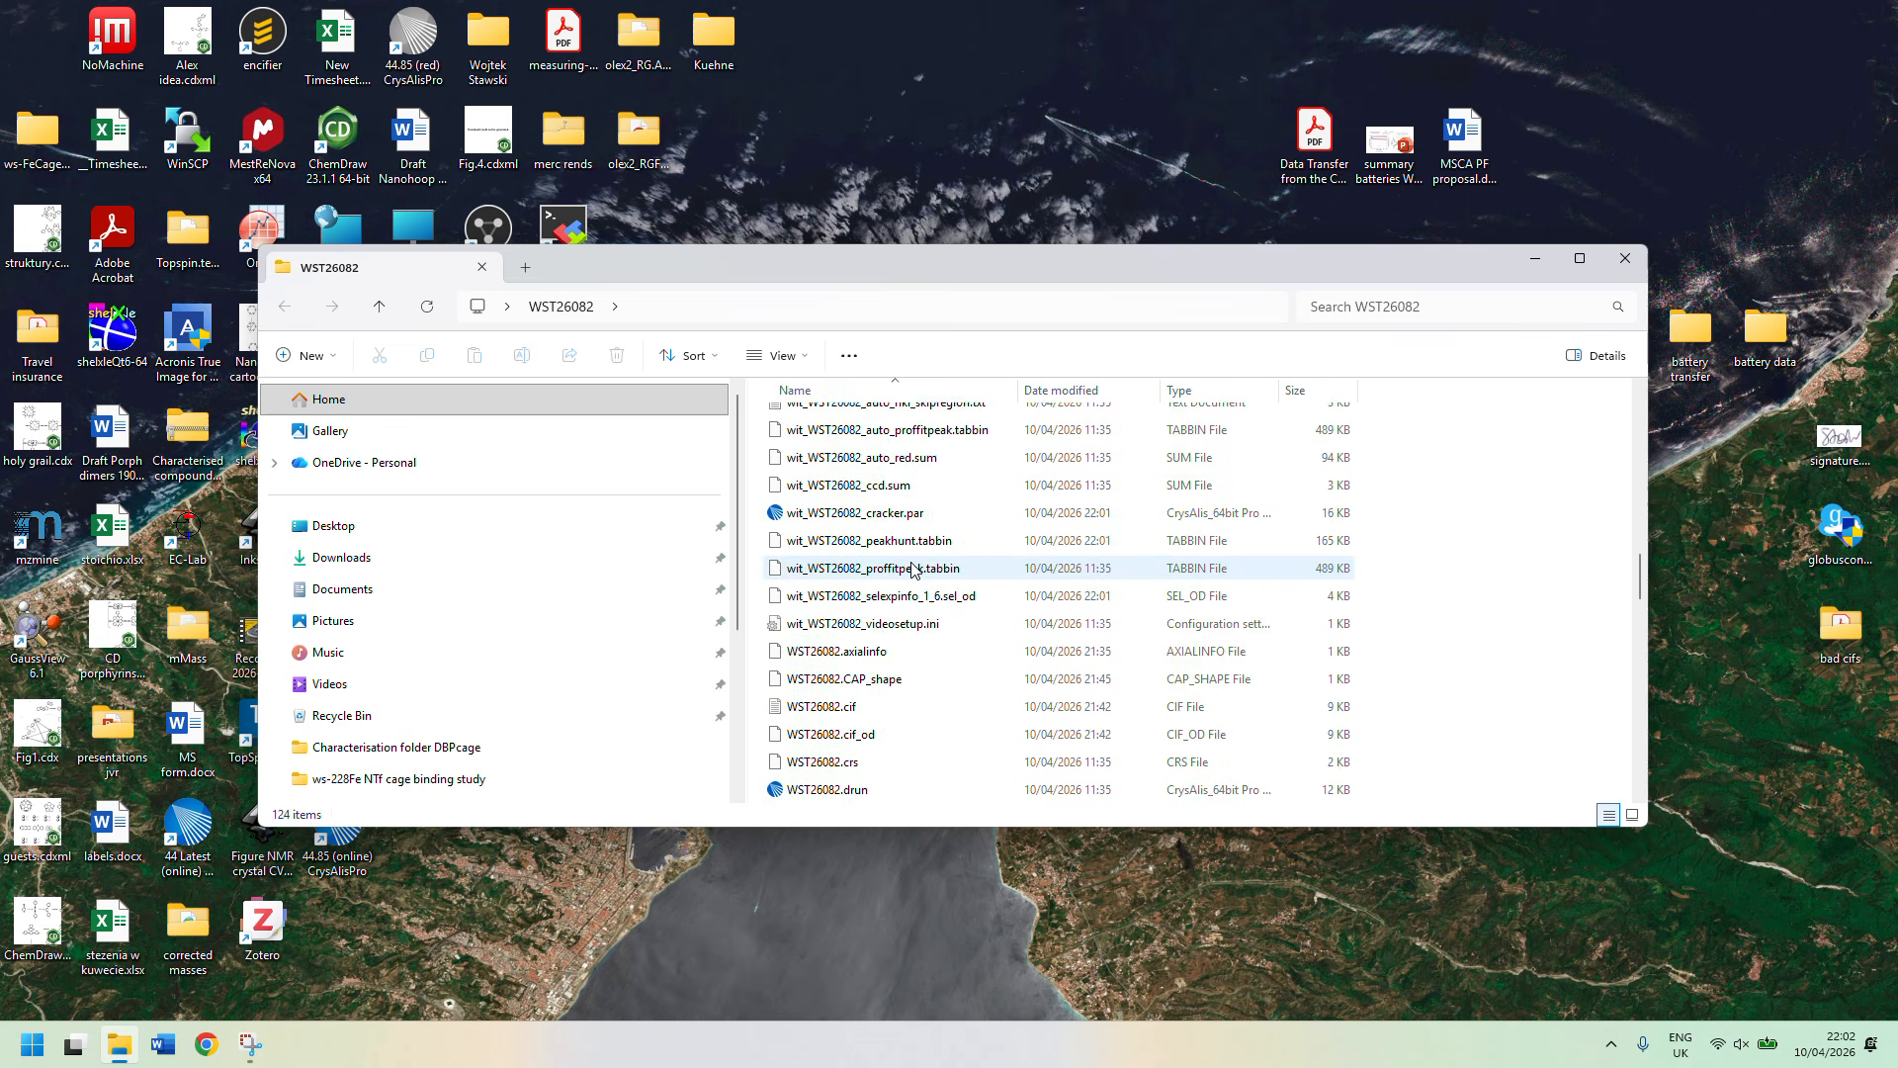
pyautogui.scroll(-3, 915, 569)
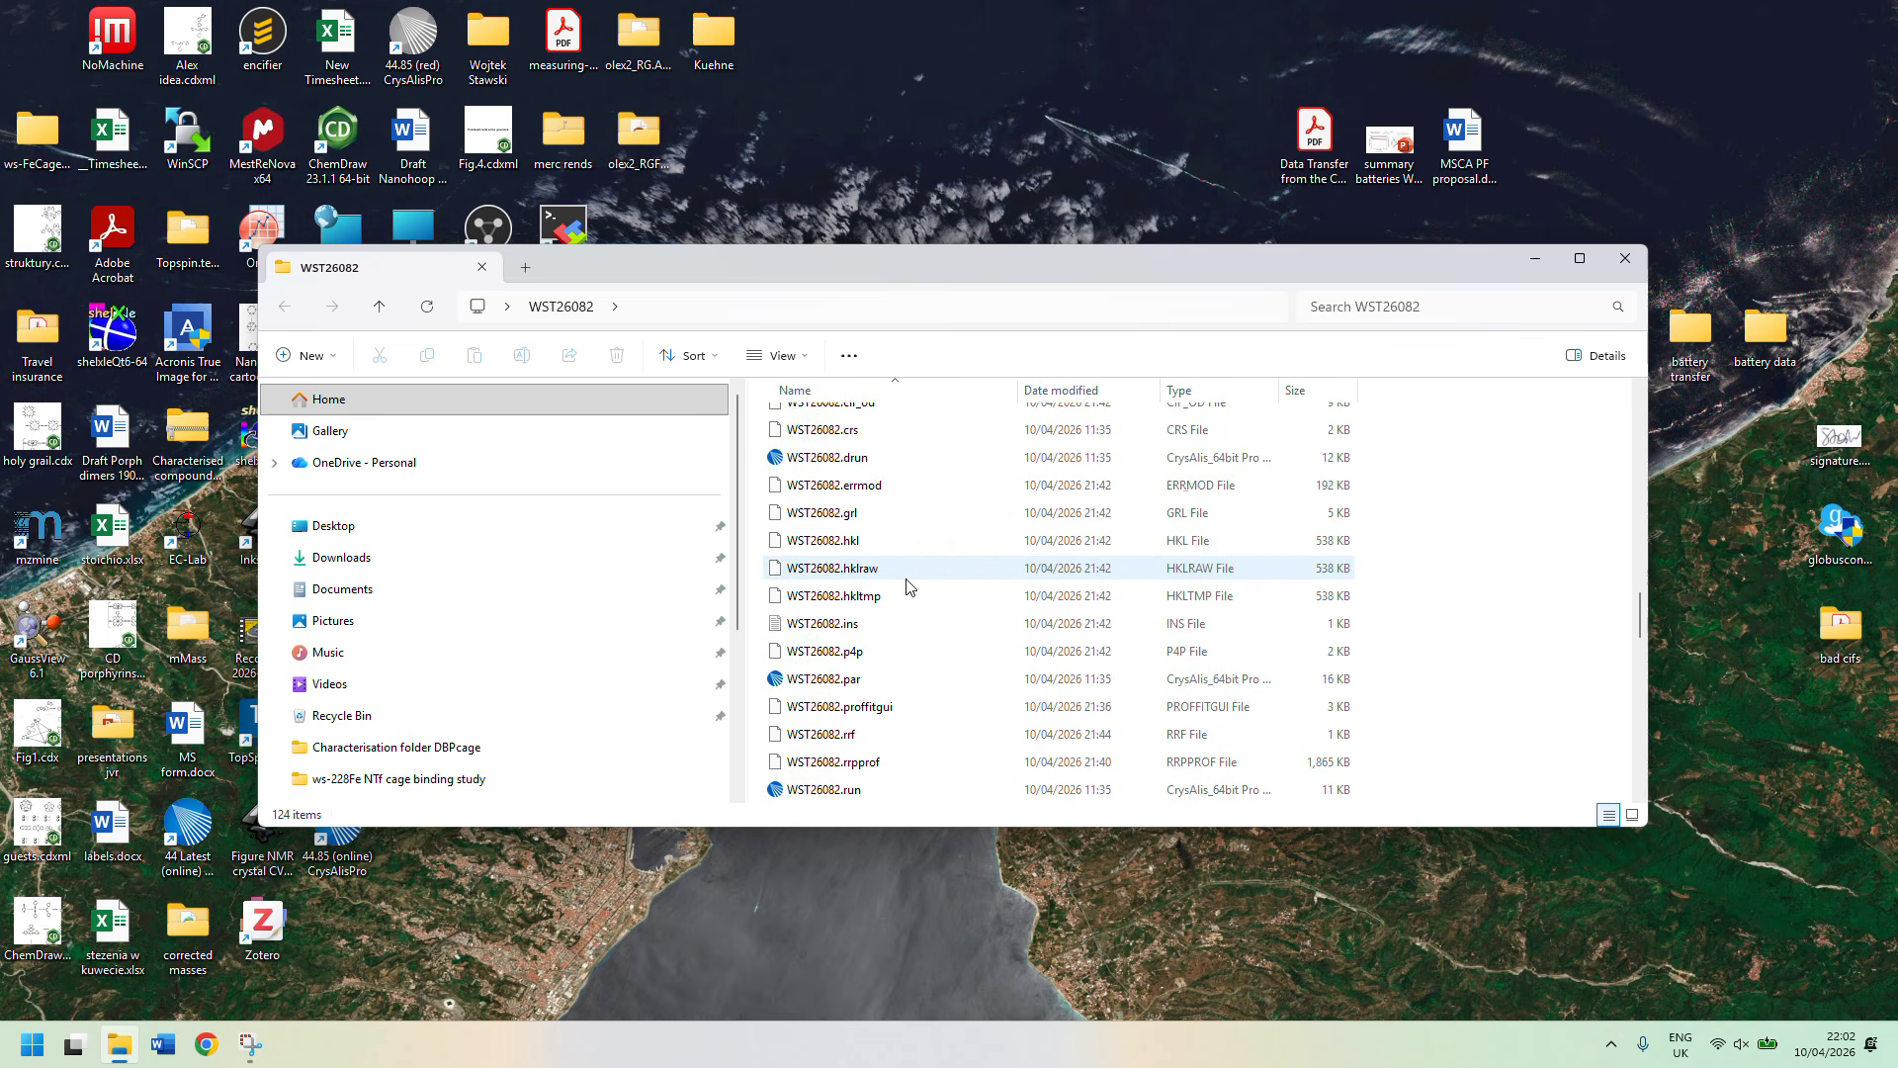
pyautogui.scroll(-2, 905, 578)
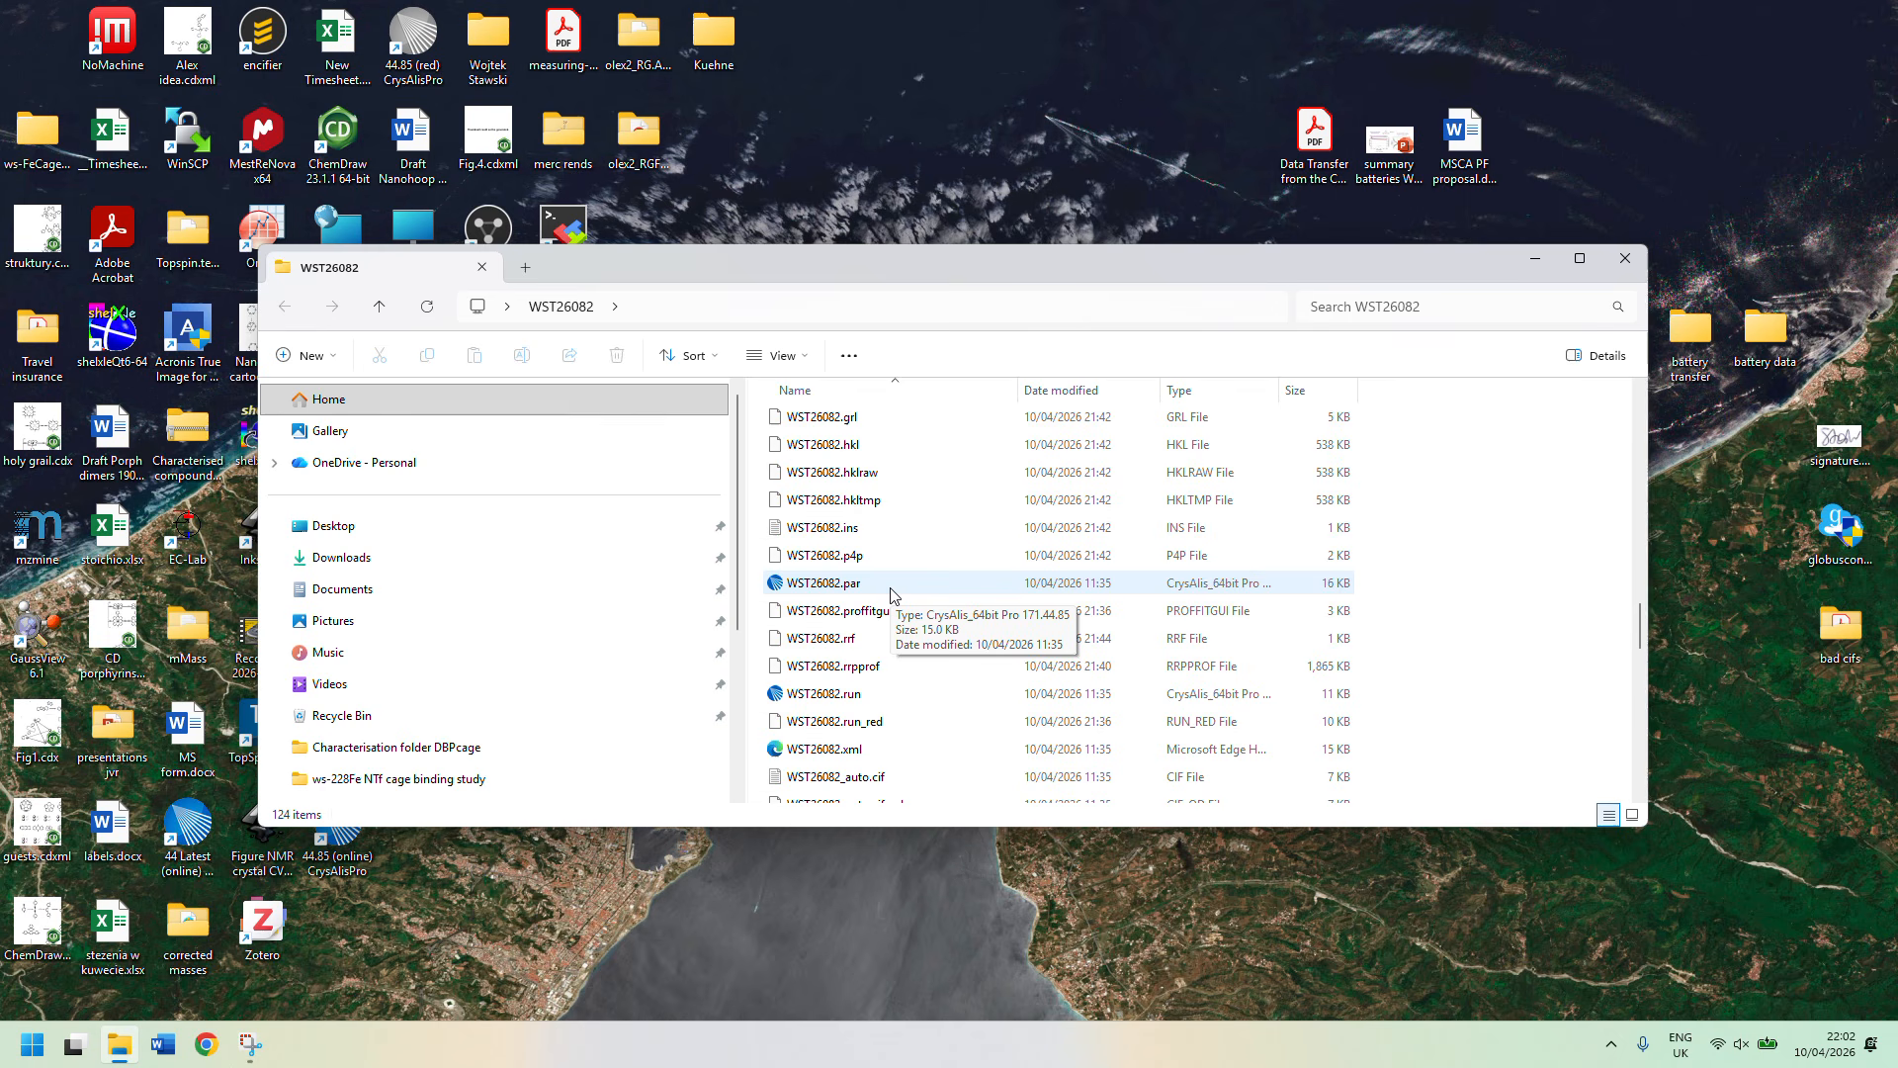
pyautogui.doubleClick(891, 591)
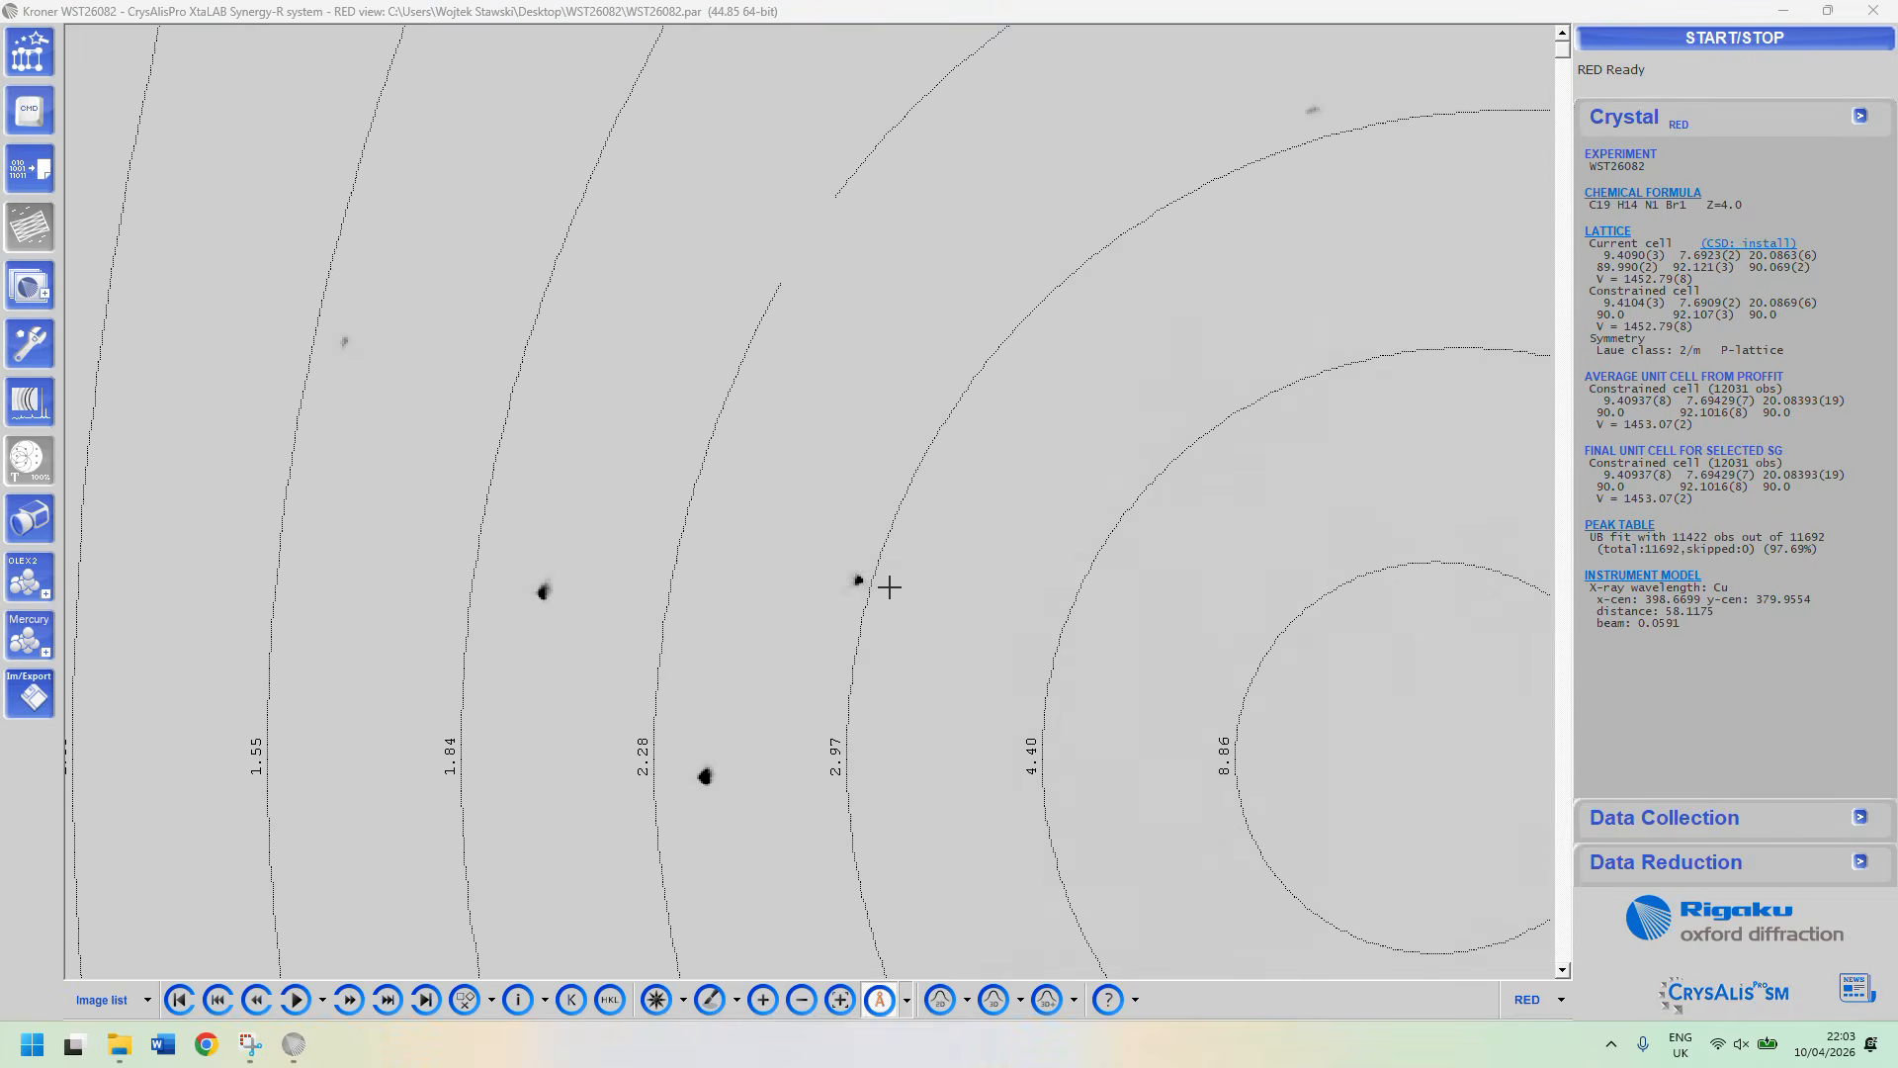
# Run peak hunting on the diffraction frames and find the unit cell with the Lattice wizard.
pyautogui.scroll(-4, 654, 483)
pyautogui.scroll(-8, 655, 483)
pyautogui.scroll(-6, 654, 483)
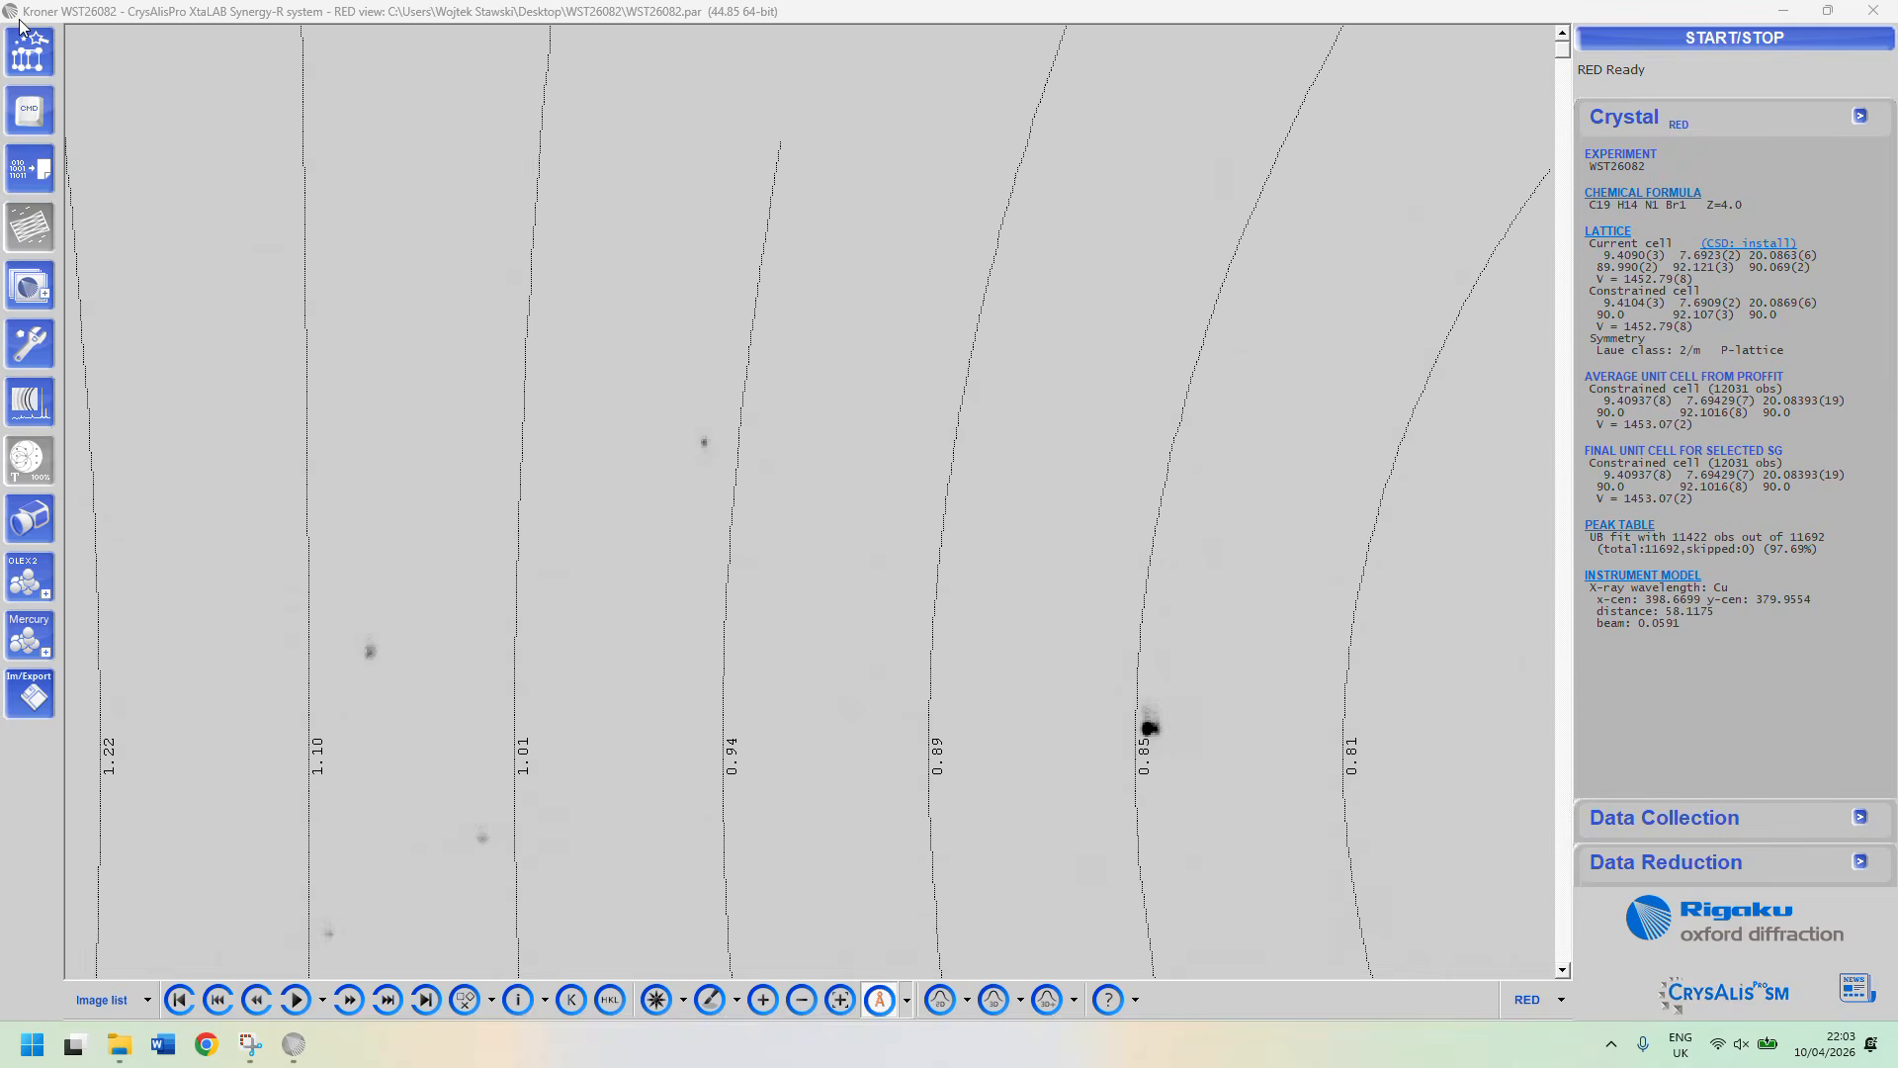
pyautogui.click(22, 30)
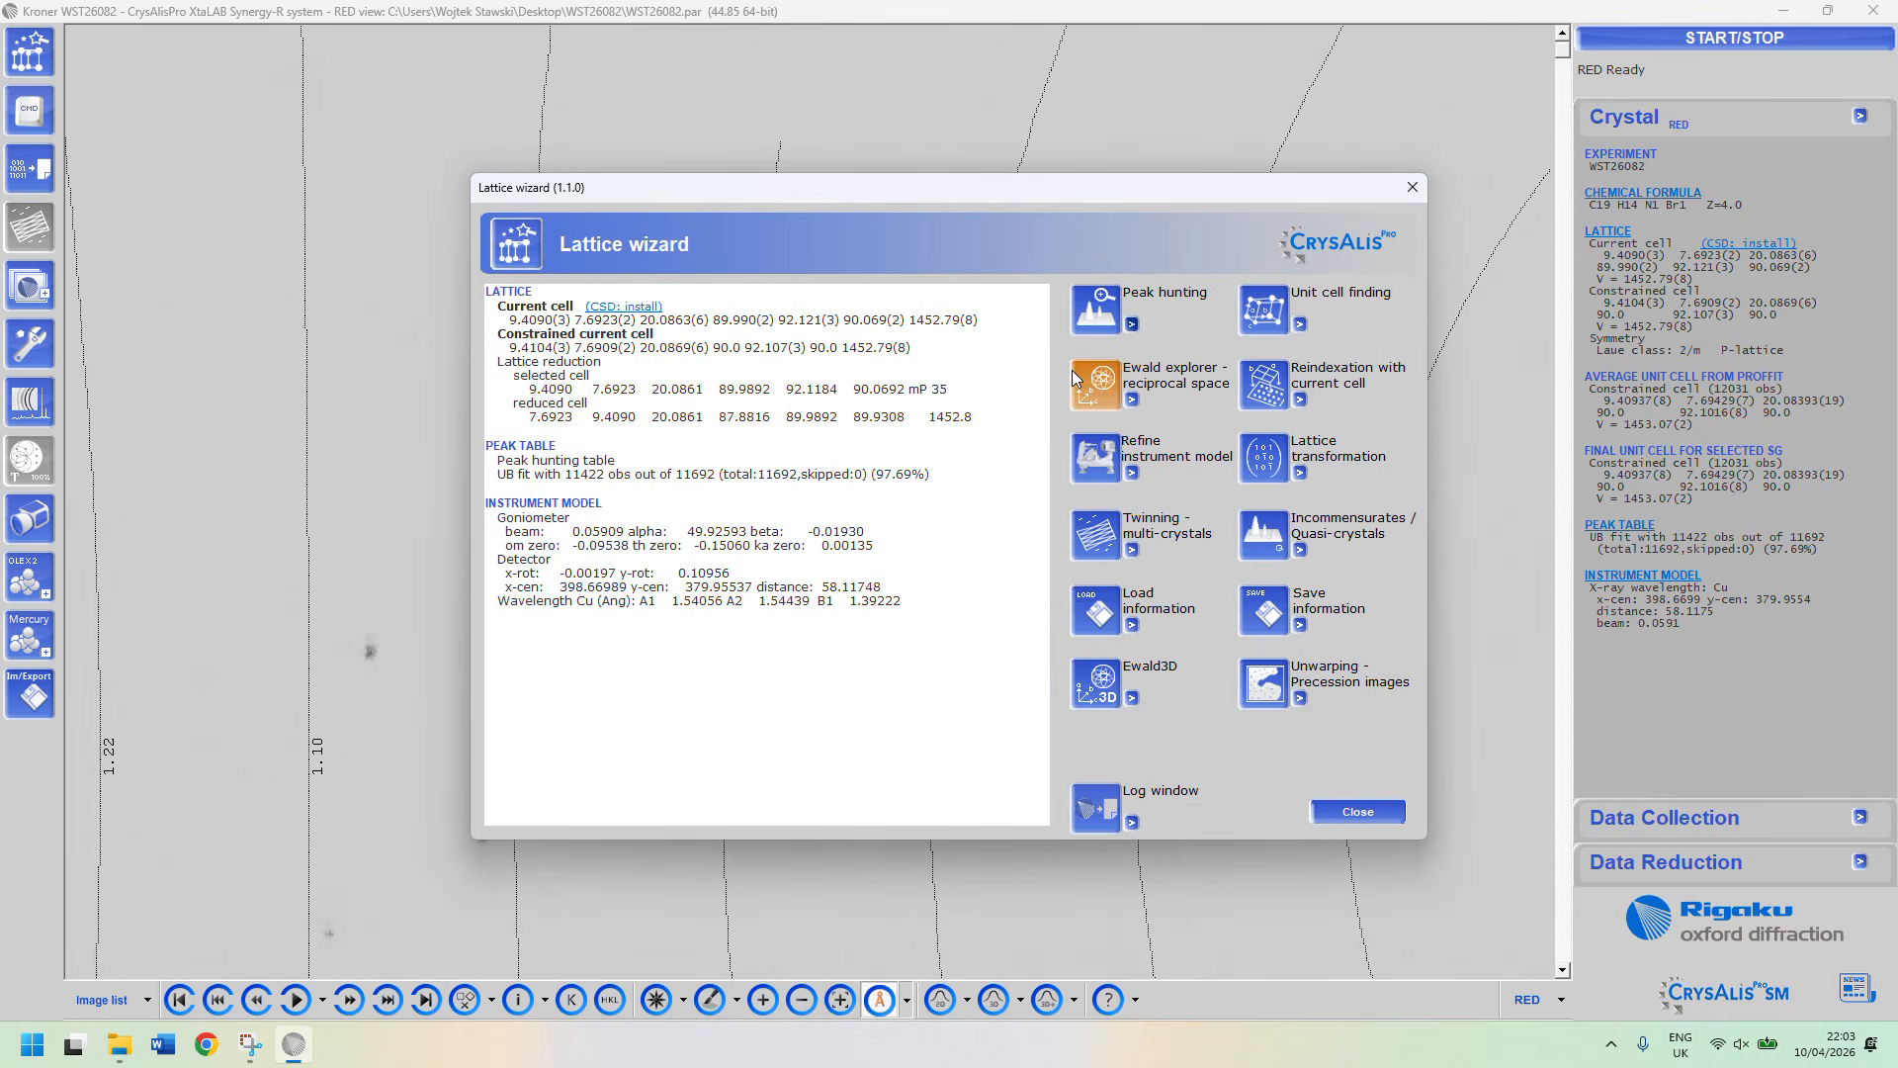
pyautogui.click(1093, 310)
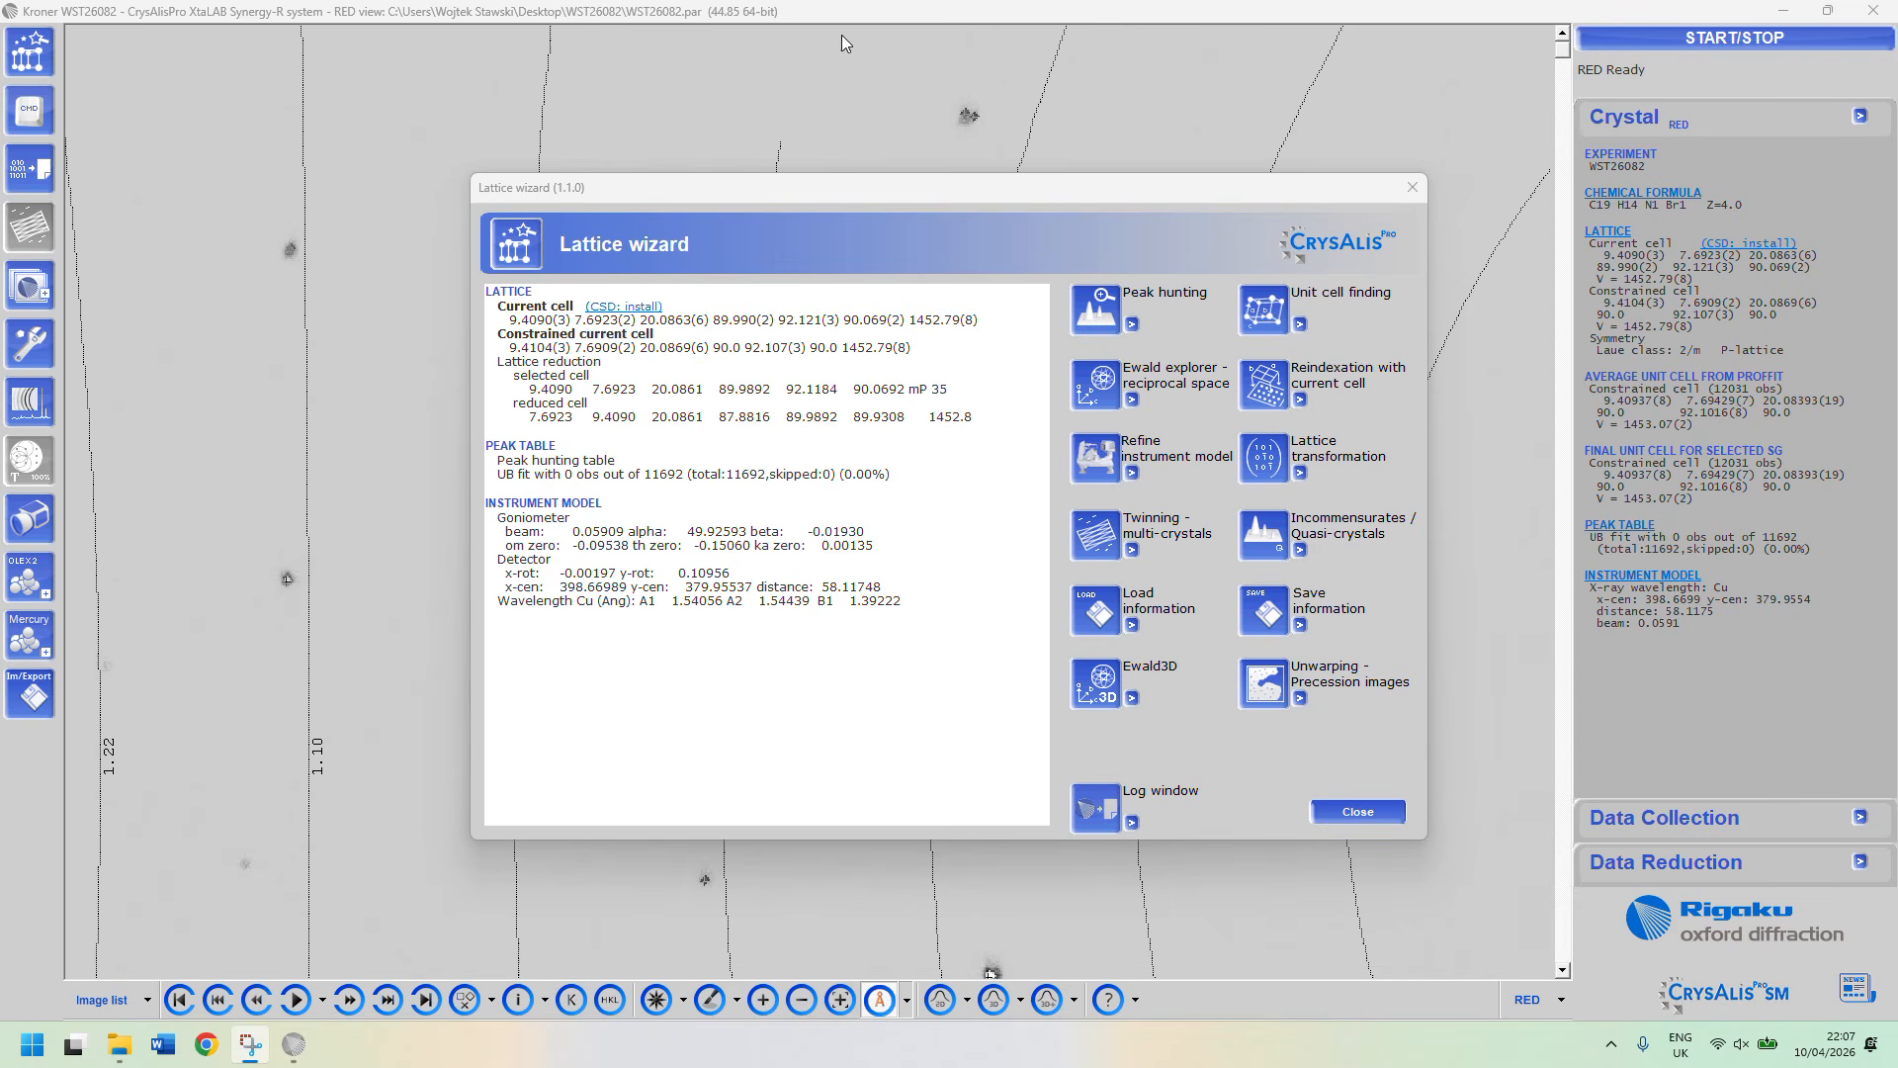
pyautogui.click(1262, 322)
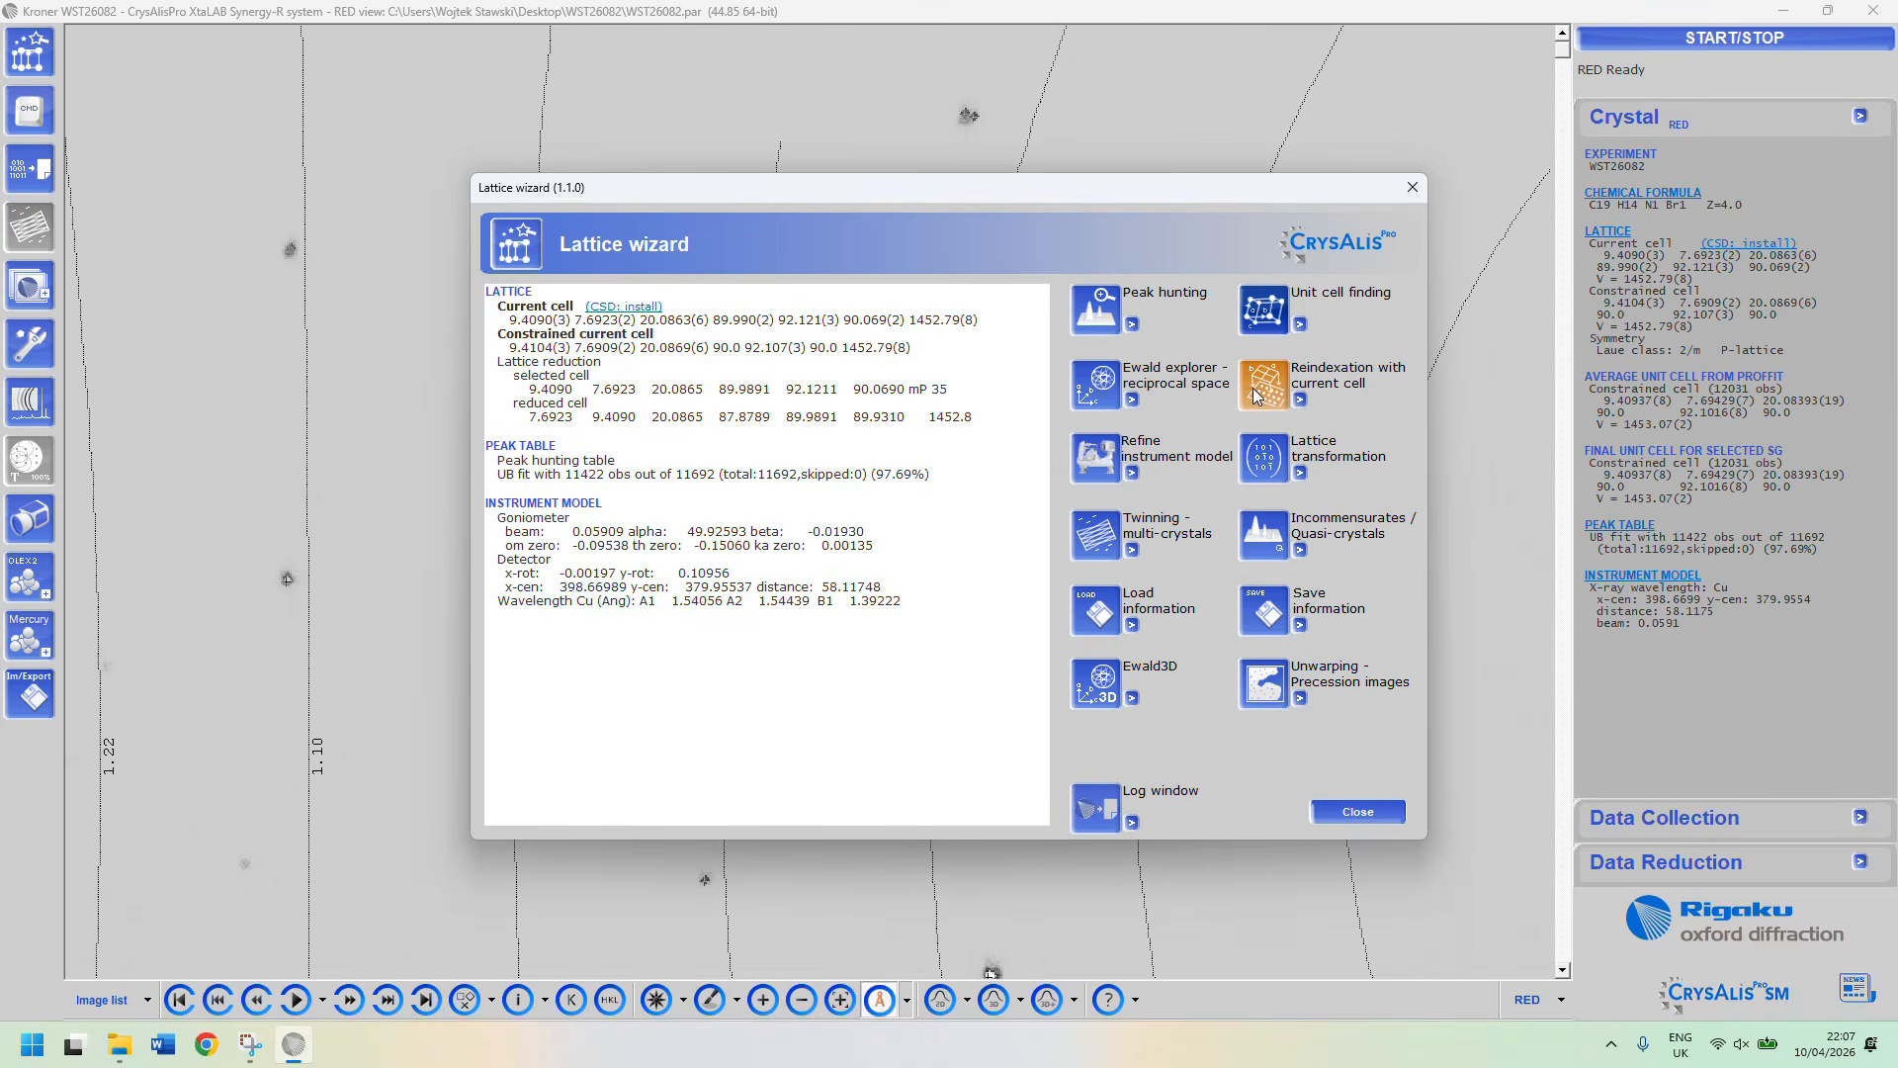
# Run the lattice transformation and accept the monoclinic primitive solution, IT code 35 mP.
pyautogui.click(1262, 460)
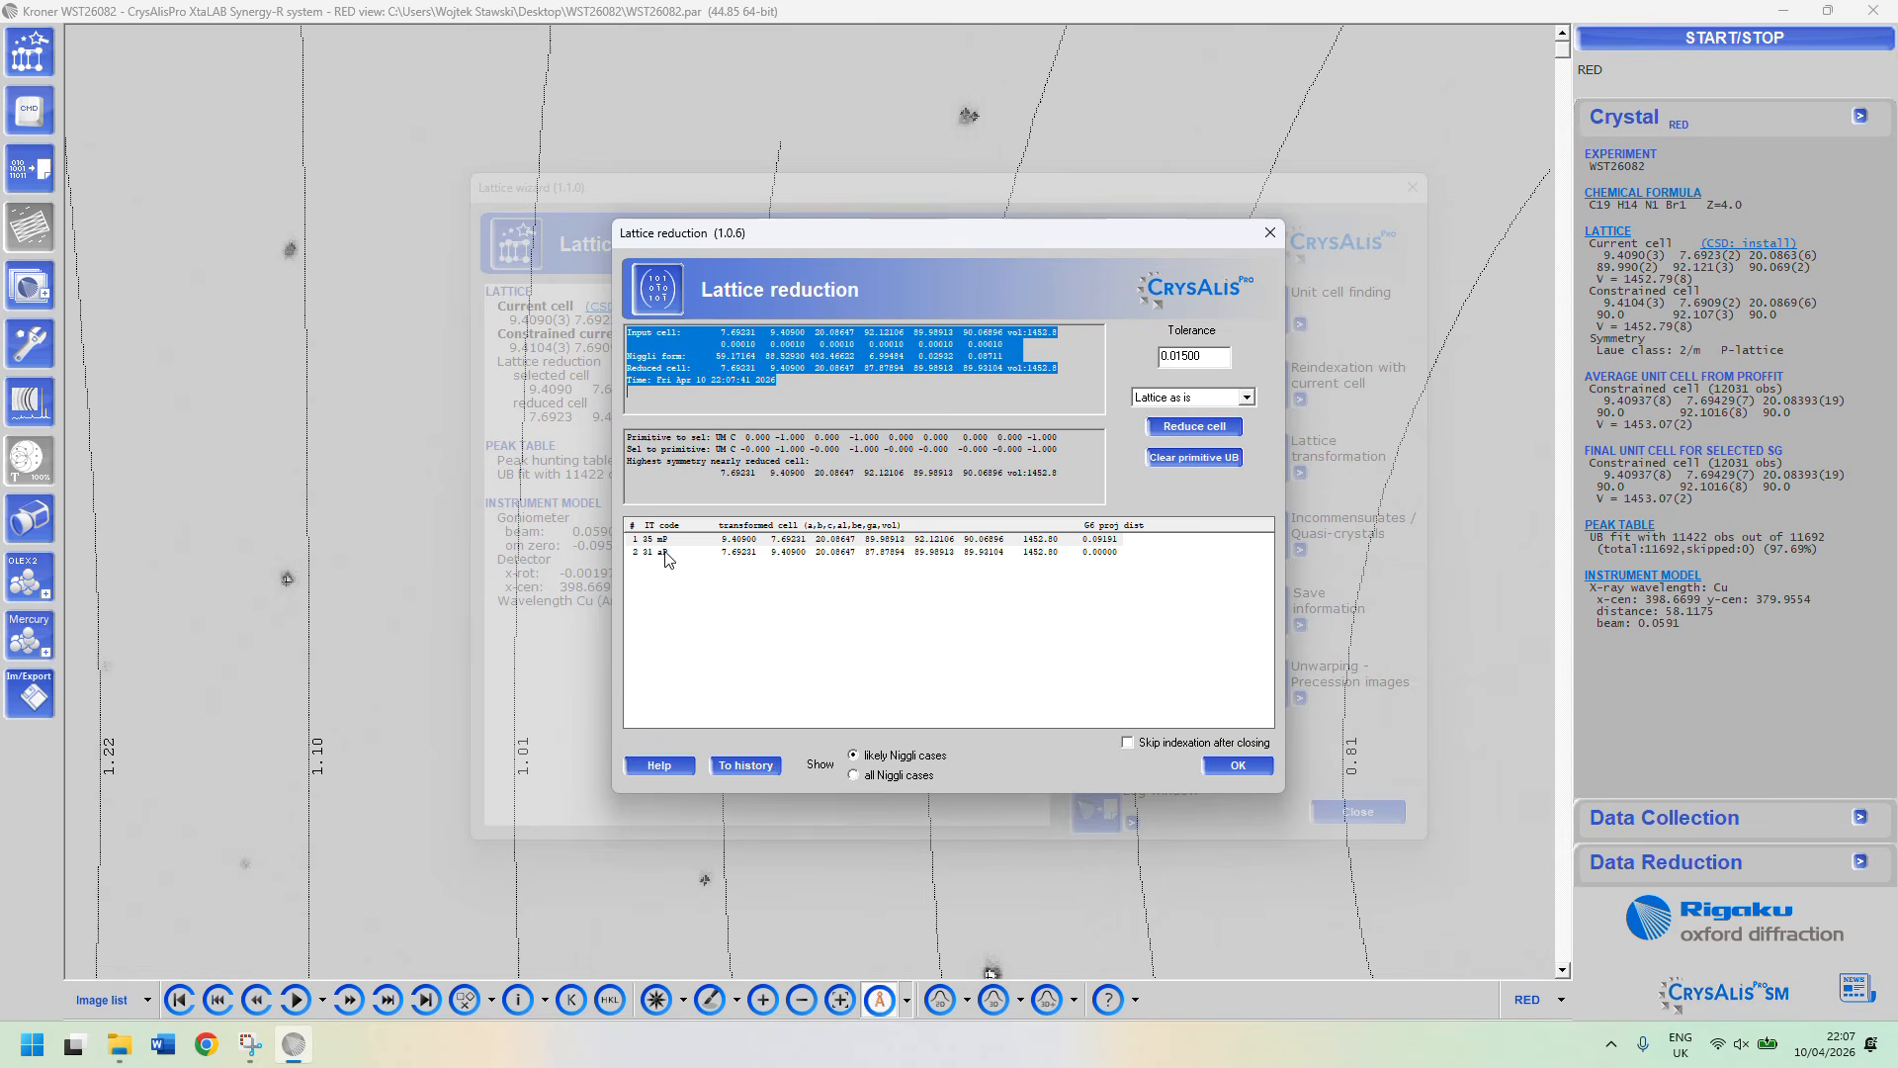
pyautogui.click(1097, 540)
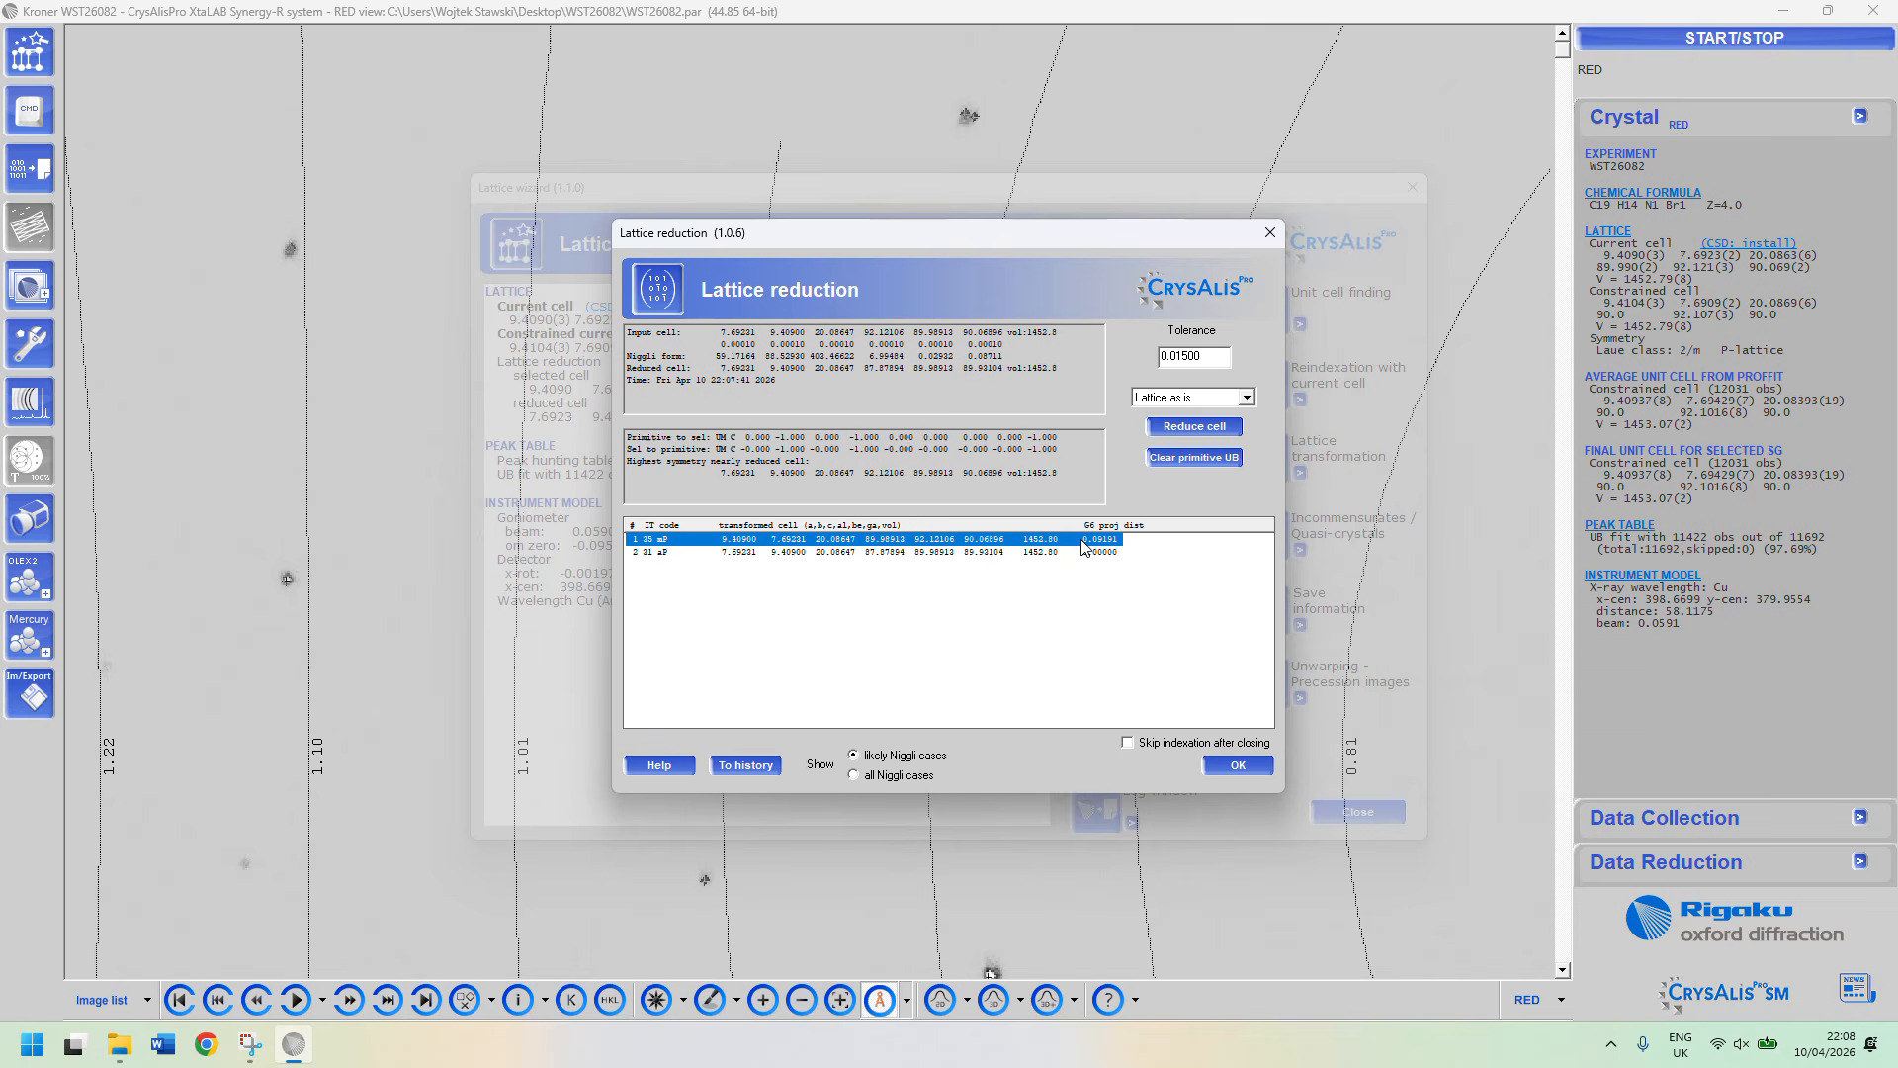
pyautogui.click(1248, 761)
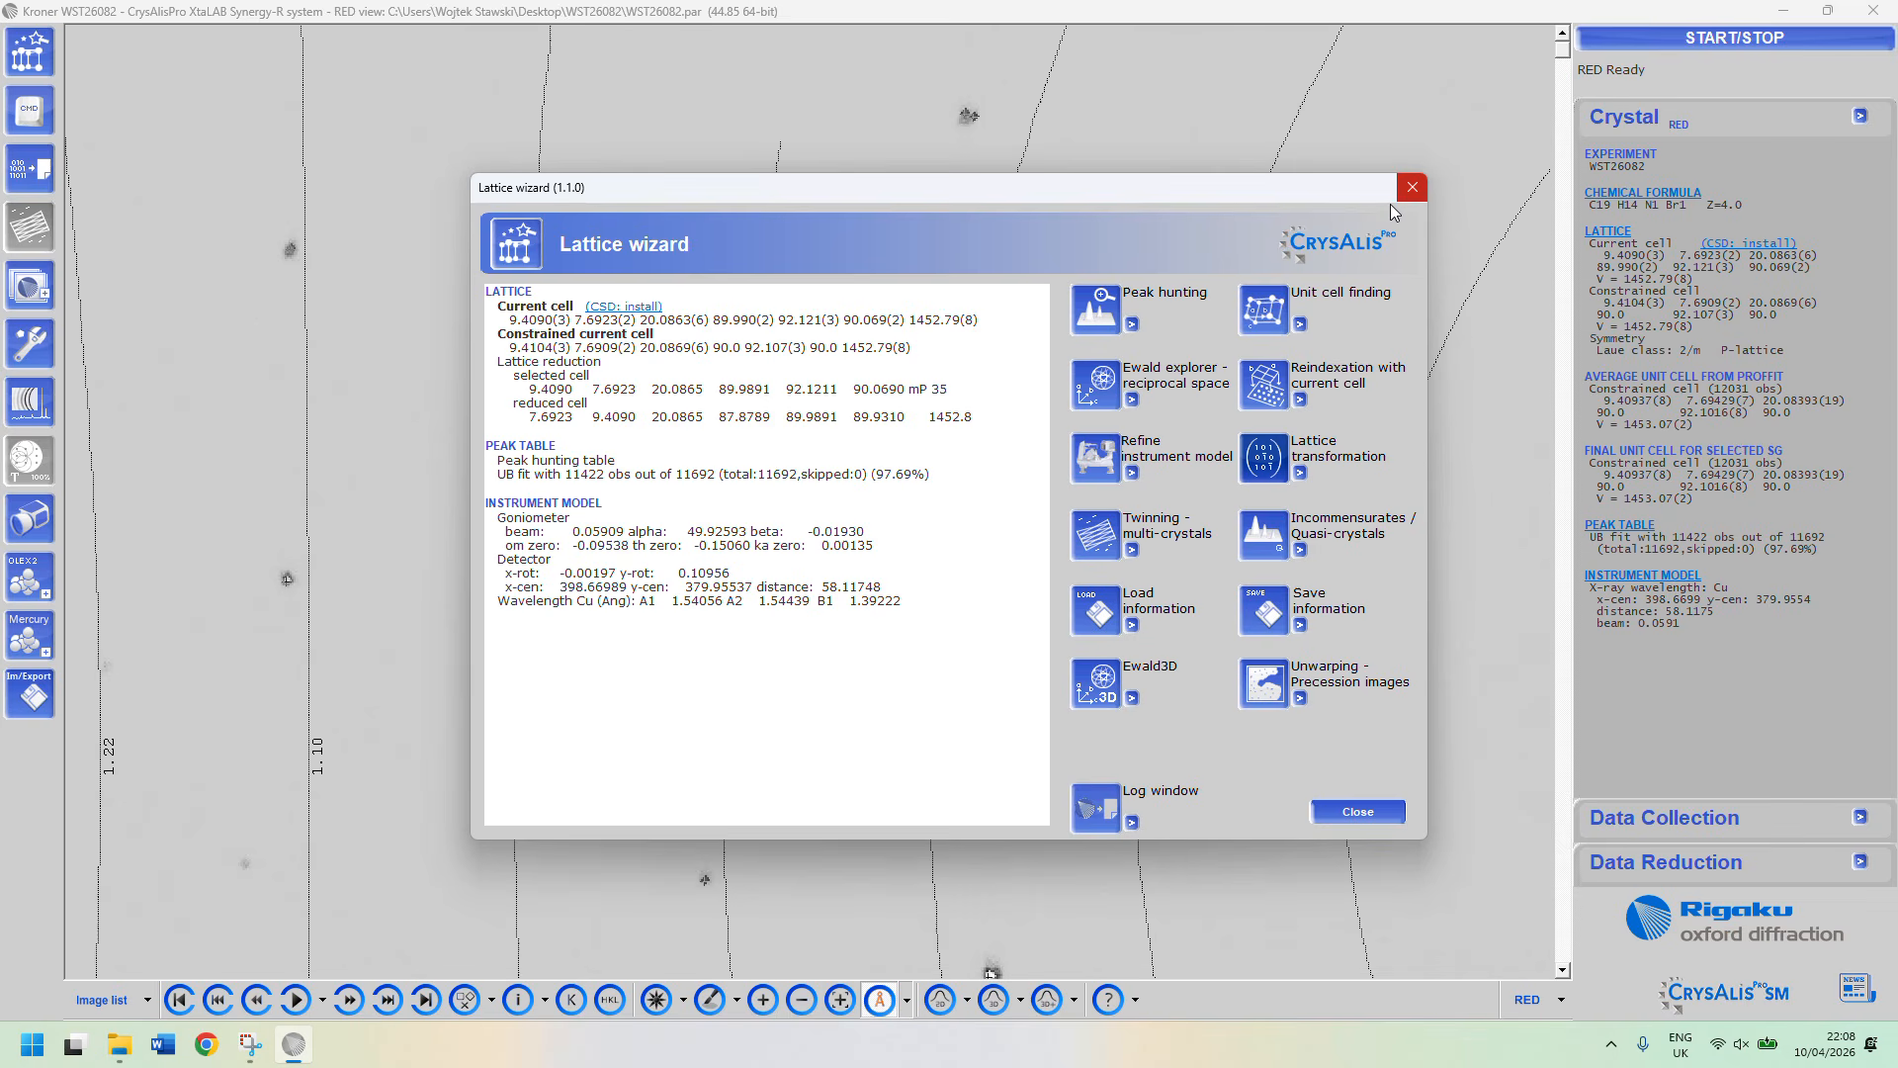
# Examine the indexed peaks in the Ewald explorer along the c*, b* and a* axes.
pyautogui.click(1095, 386)
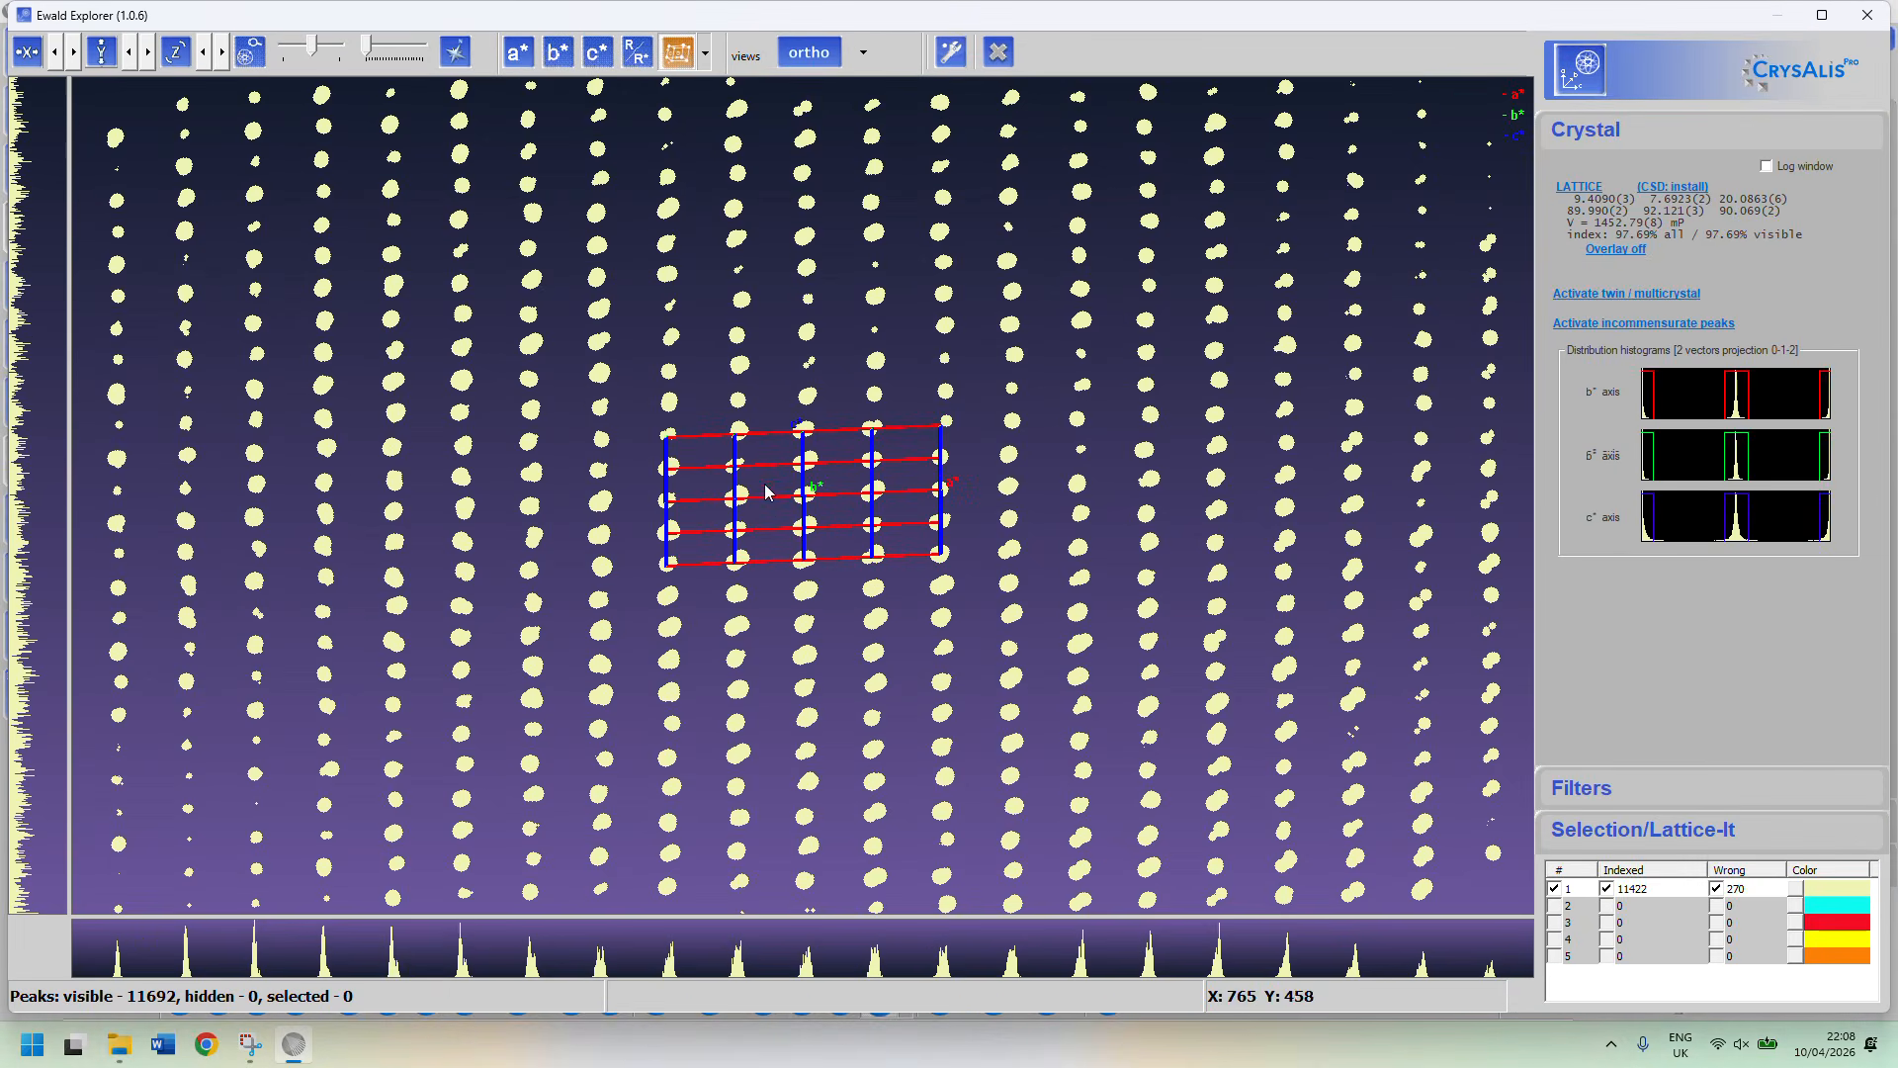
pyautogui.click(585, 57)
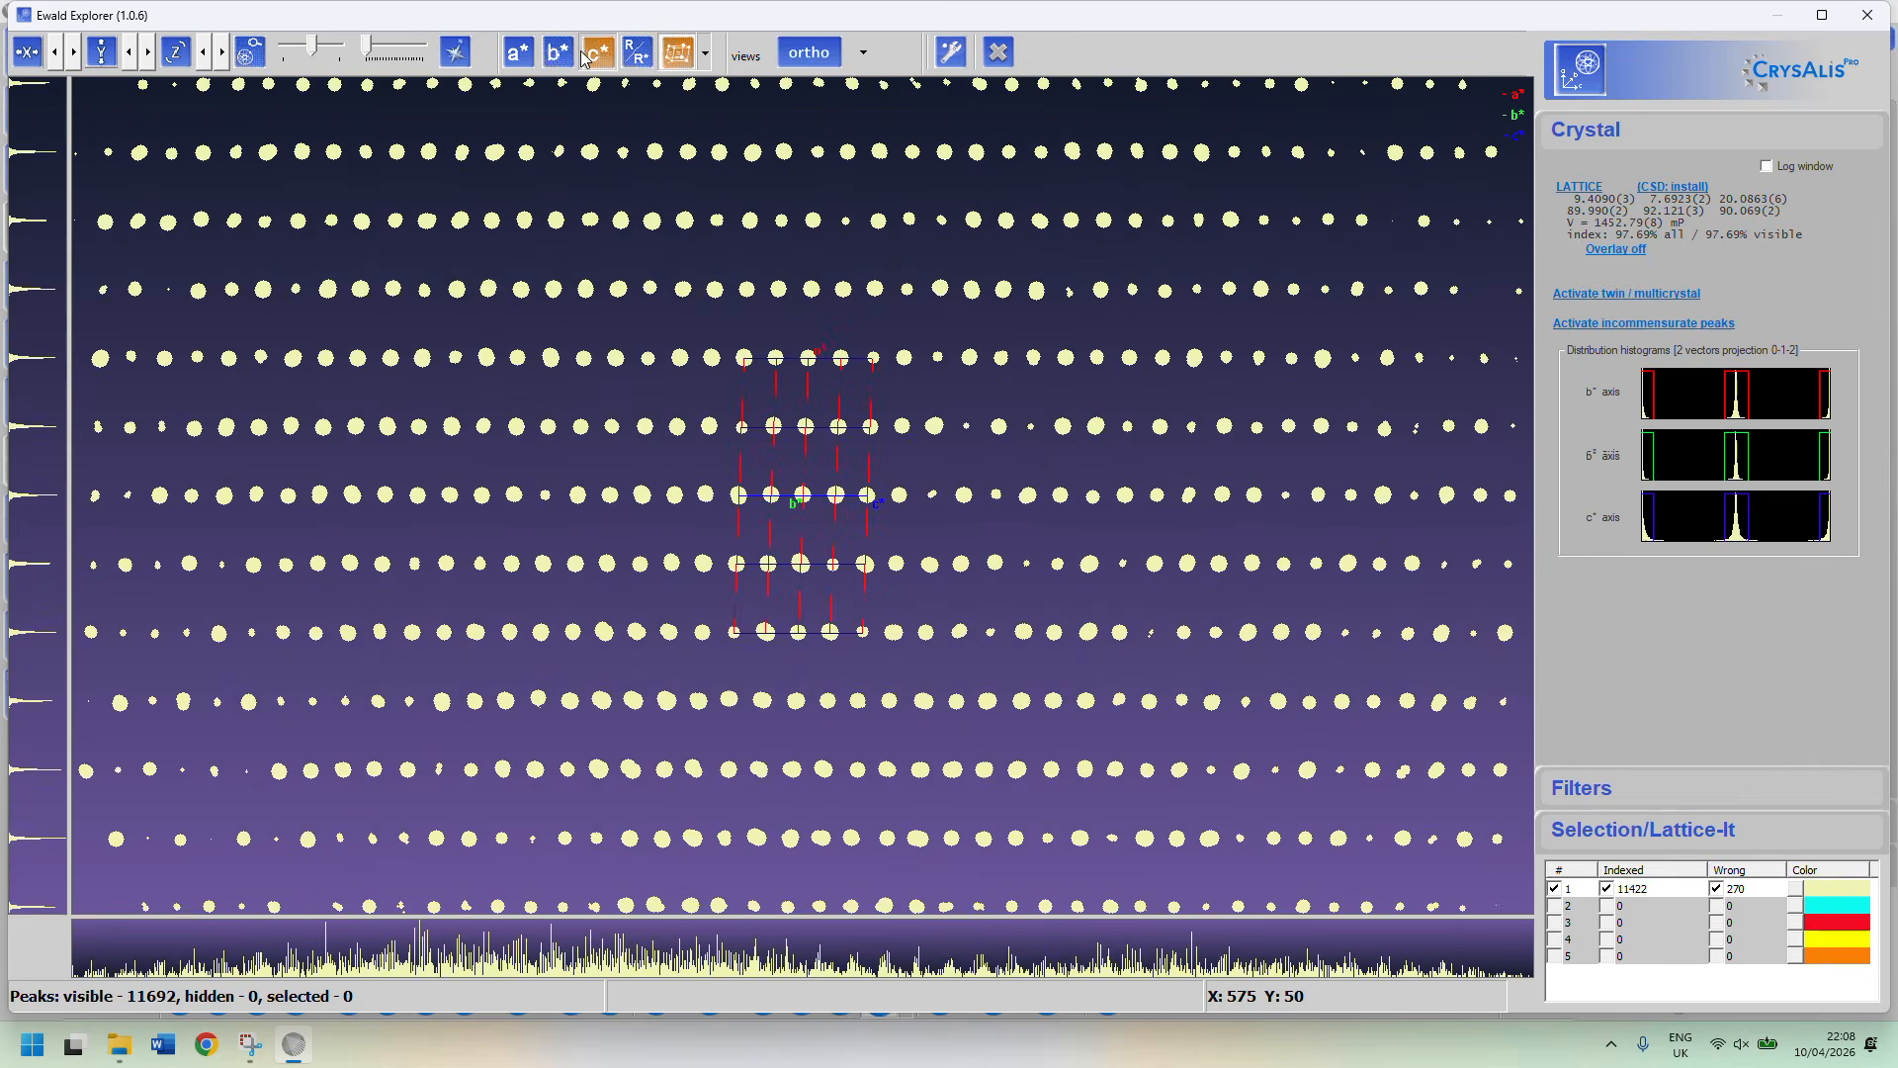
pyautogui.click(588, 57)
pyautogui.click(560, 57)
pyautogui.click(524, 62)
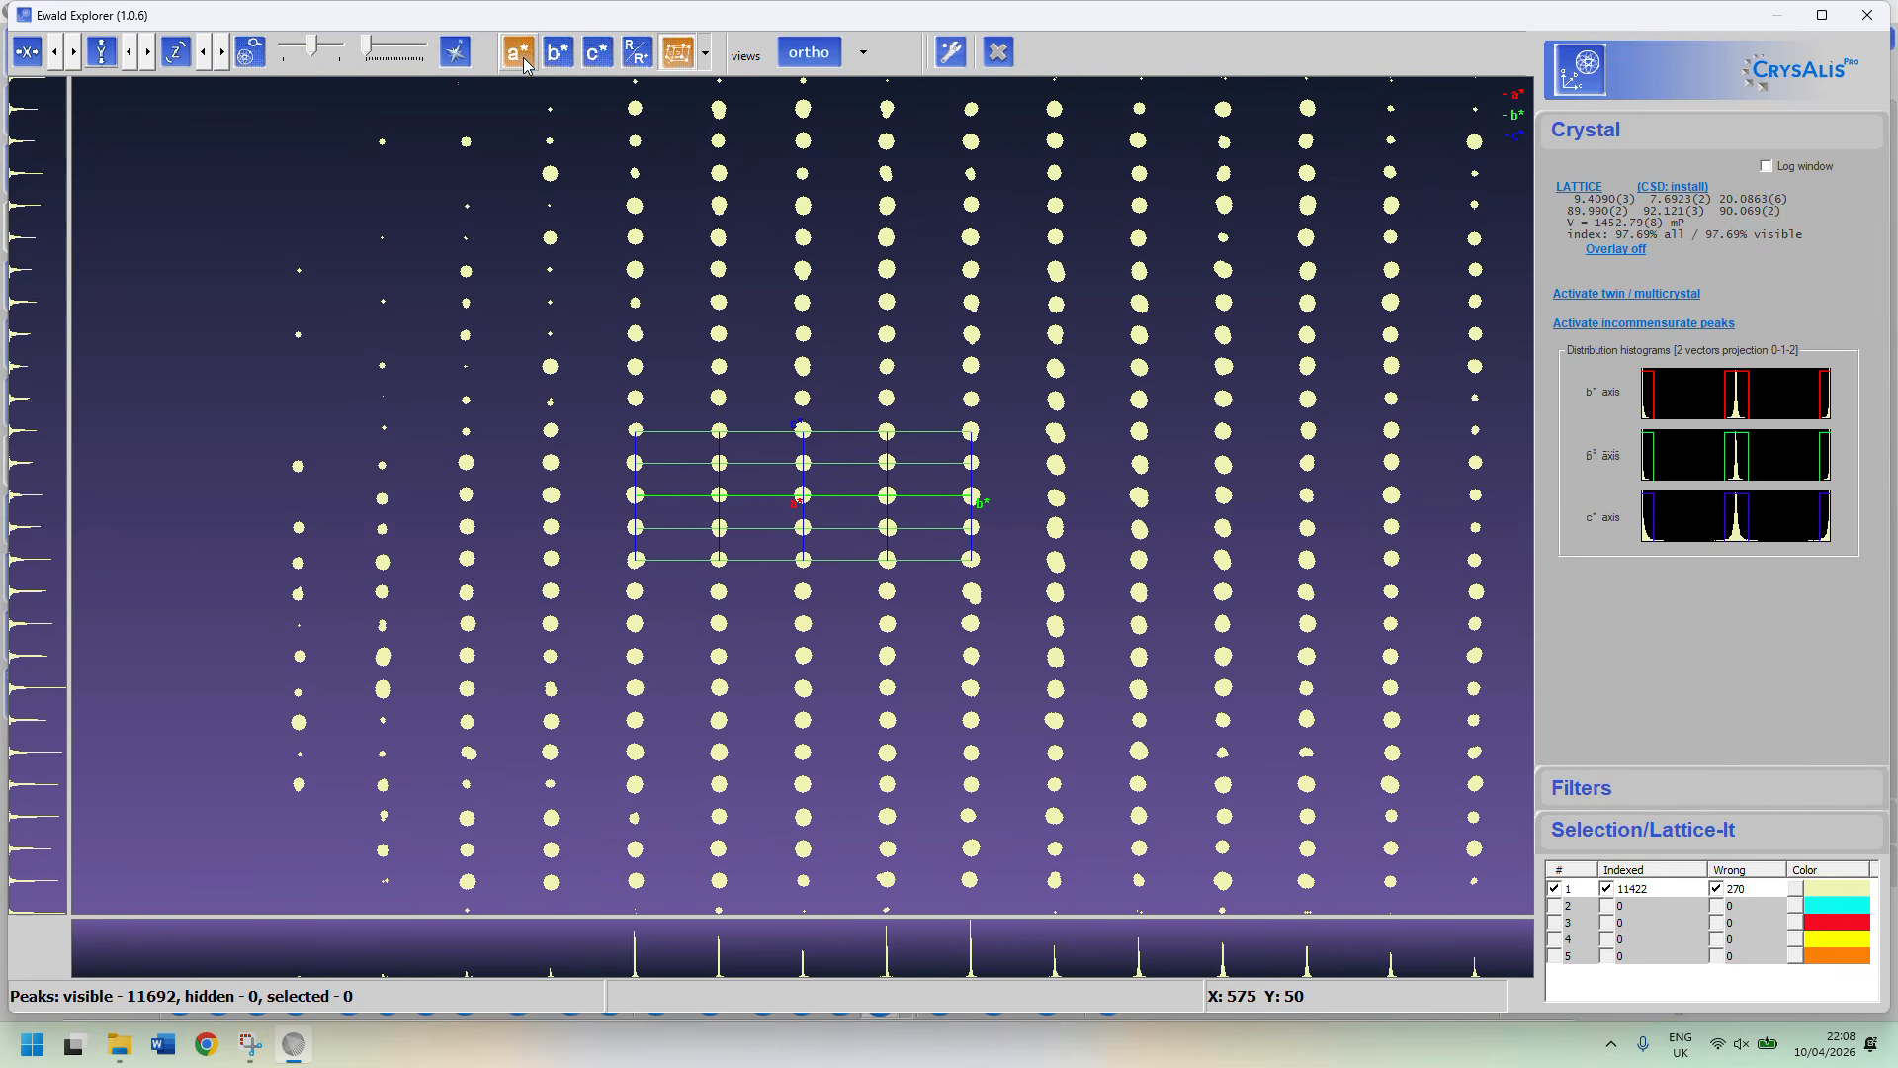
pyautogui.click(1868, 16)
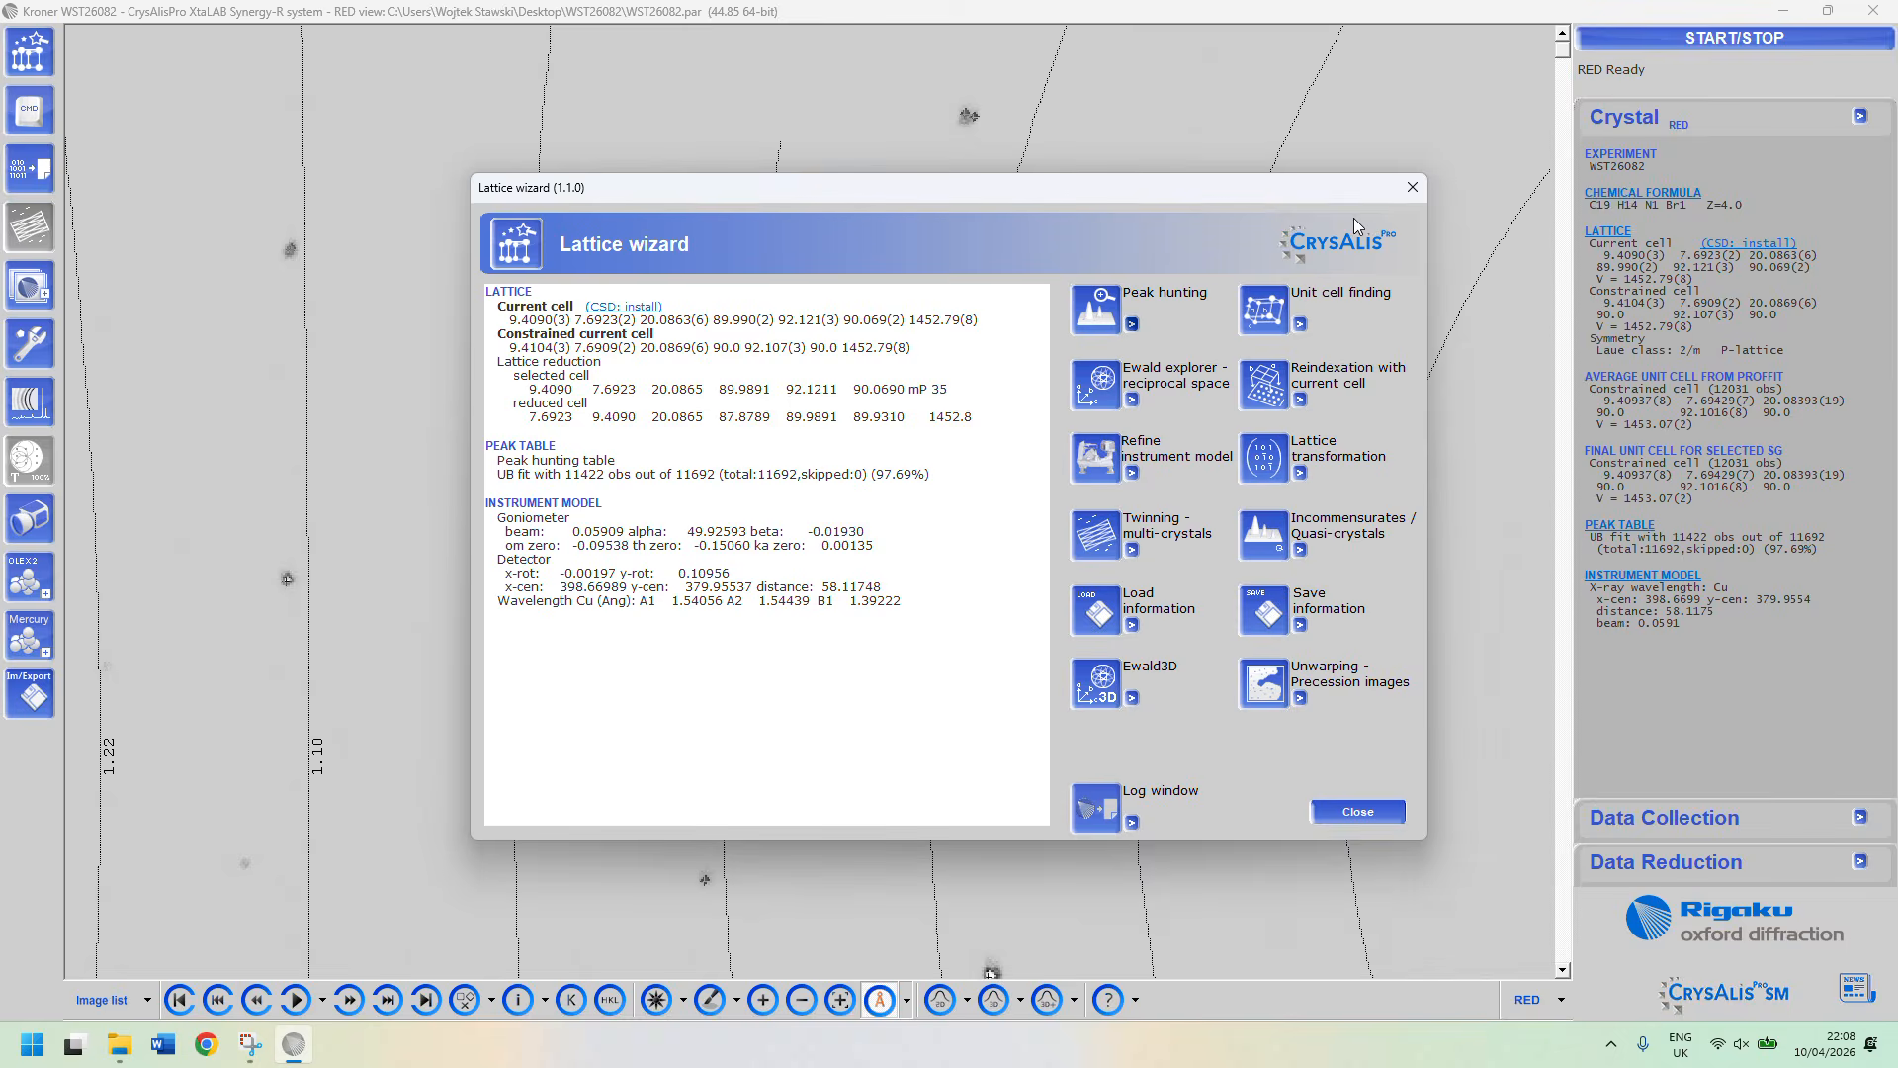
# Leave the Lattice wizard, start the profile fitting data reduction assistant, and clear the previous run's data and all tmp data.
pyautogui.click(1419, 187)
pyautogui.click(1707, 47)
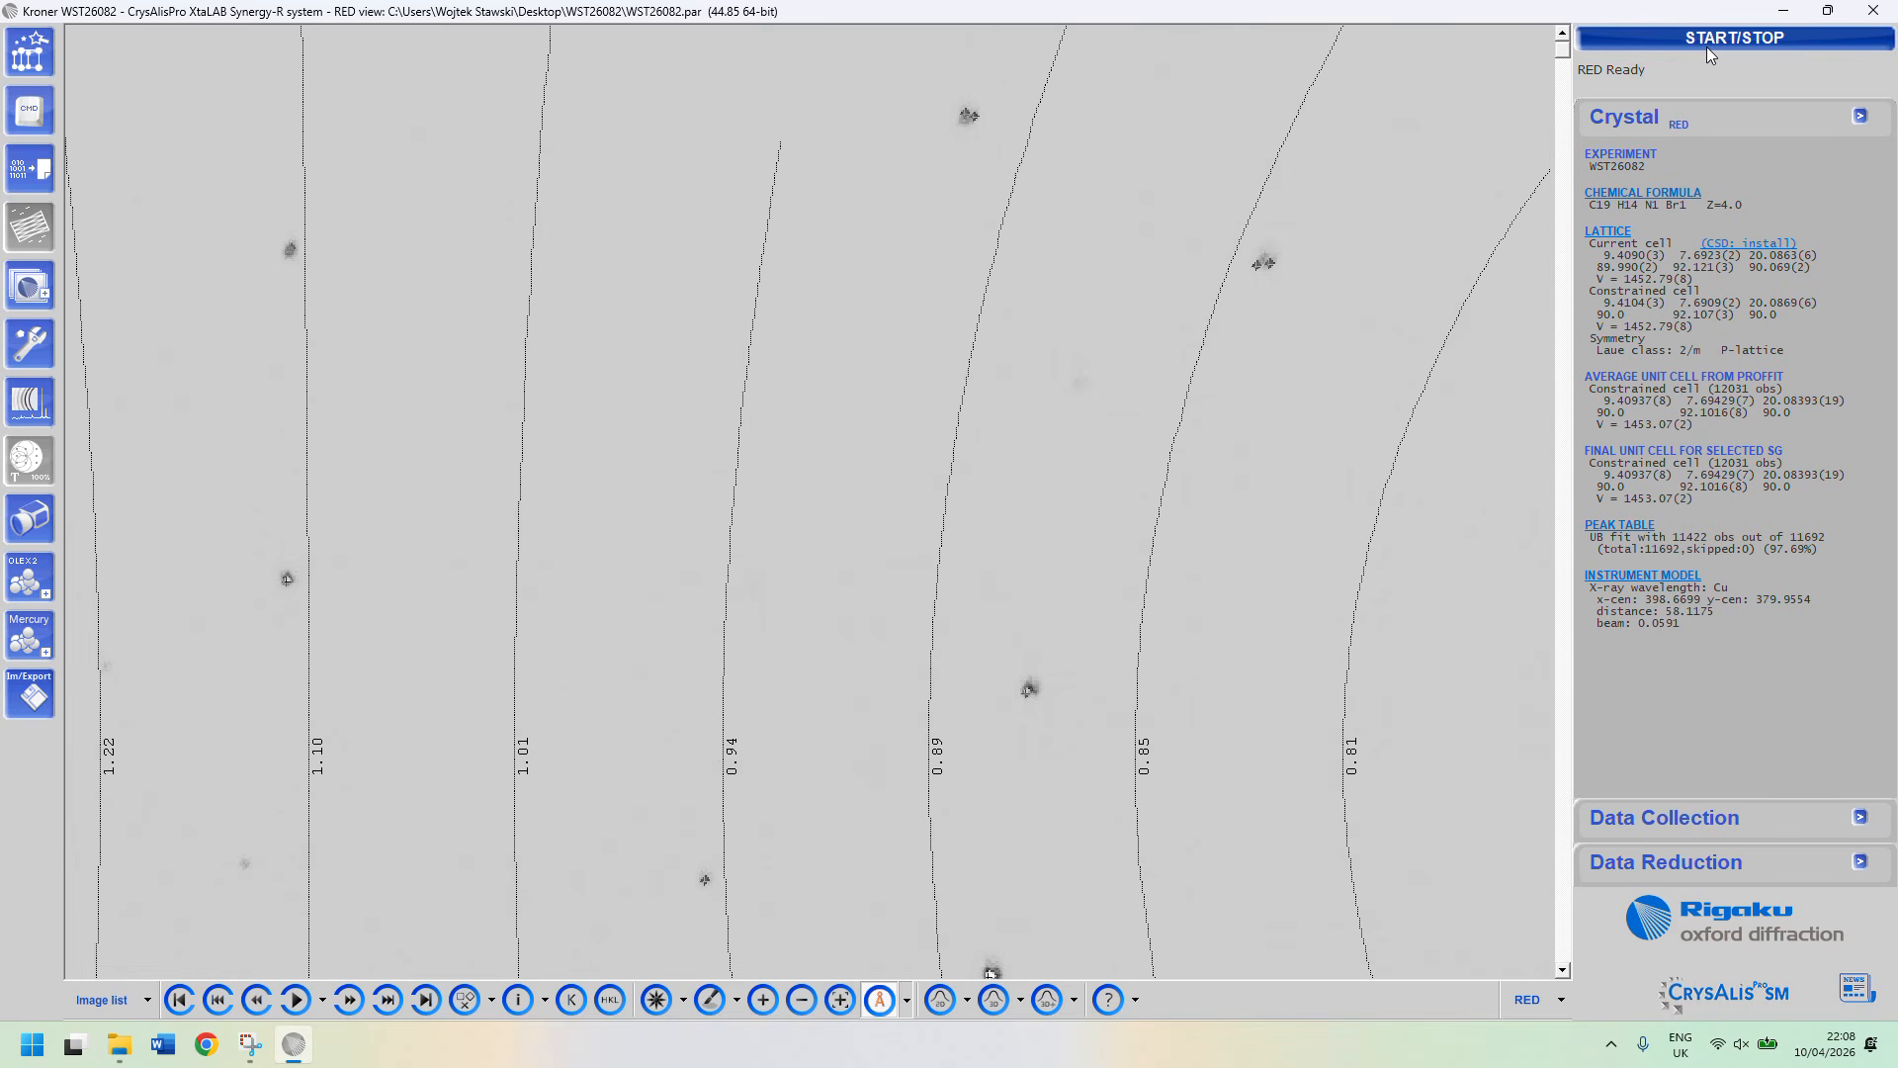
pyautogui.click(959, 615)
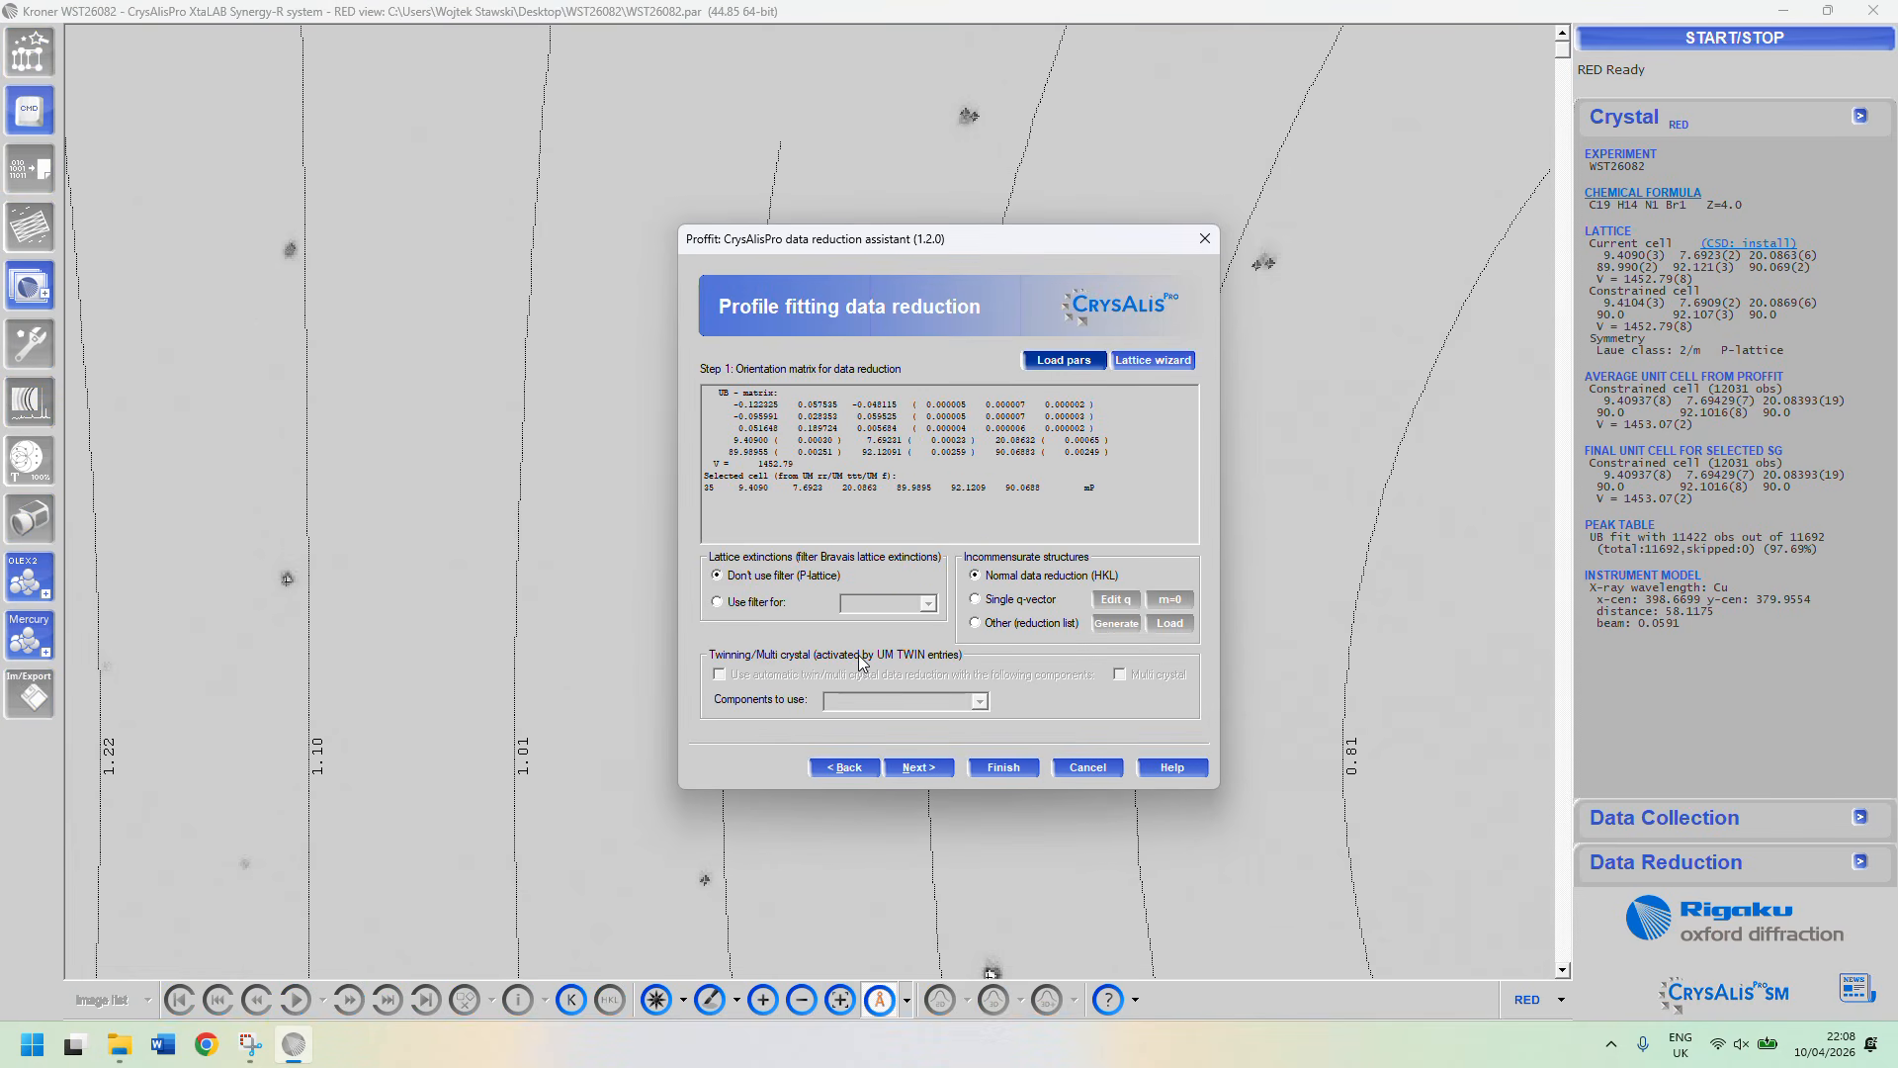
pyautogui.click(915, 779)
pyautogui.click(915, 779)
pyautogui.click(915, 779)
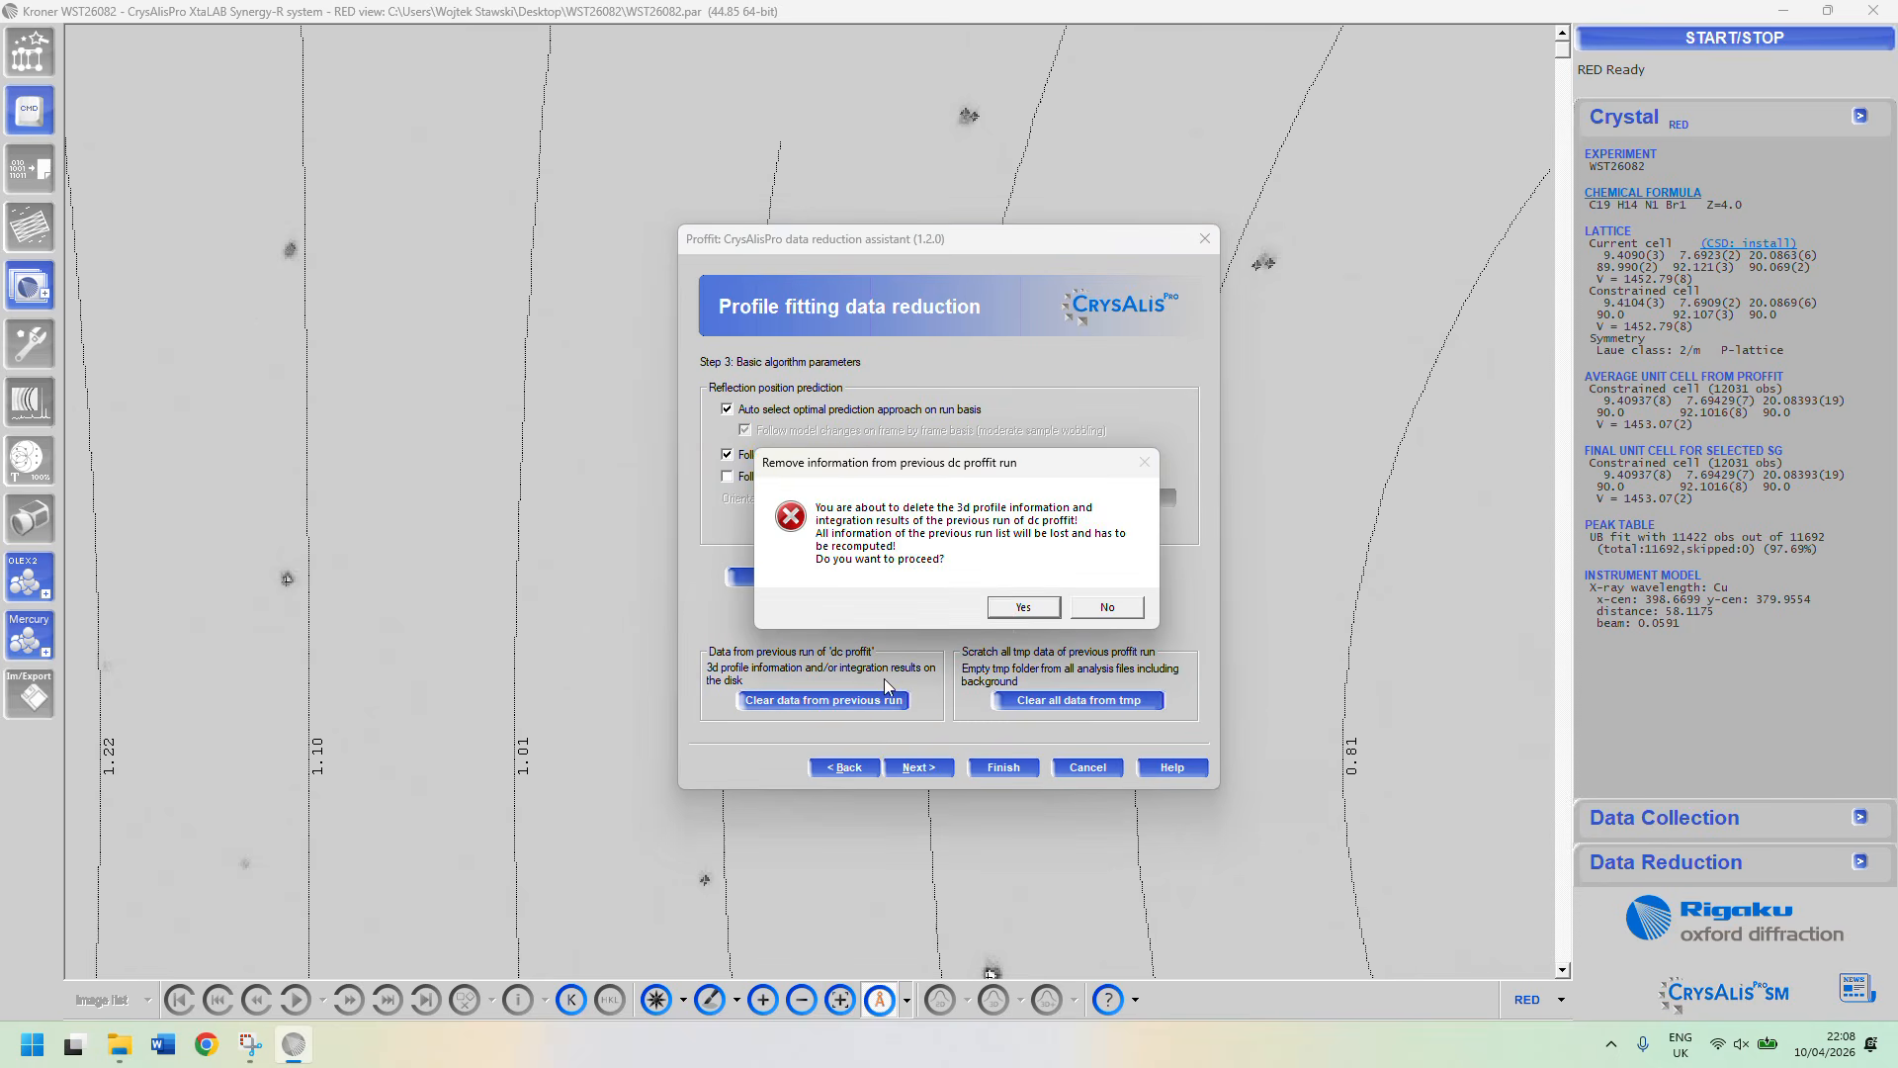
pyautogui.click(1023, 607)
pyautogui.click(1079, 700)
pyautogui.click(1020, 591)
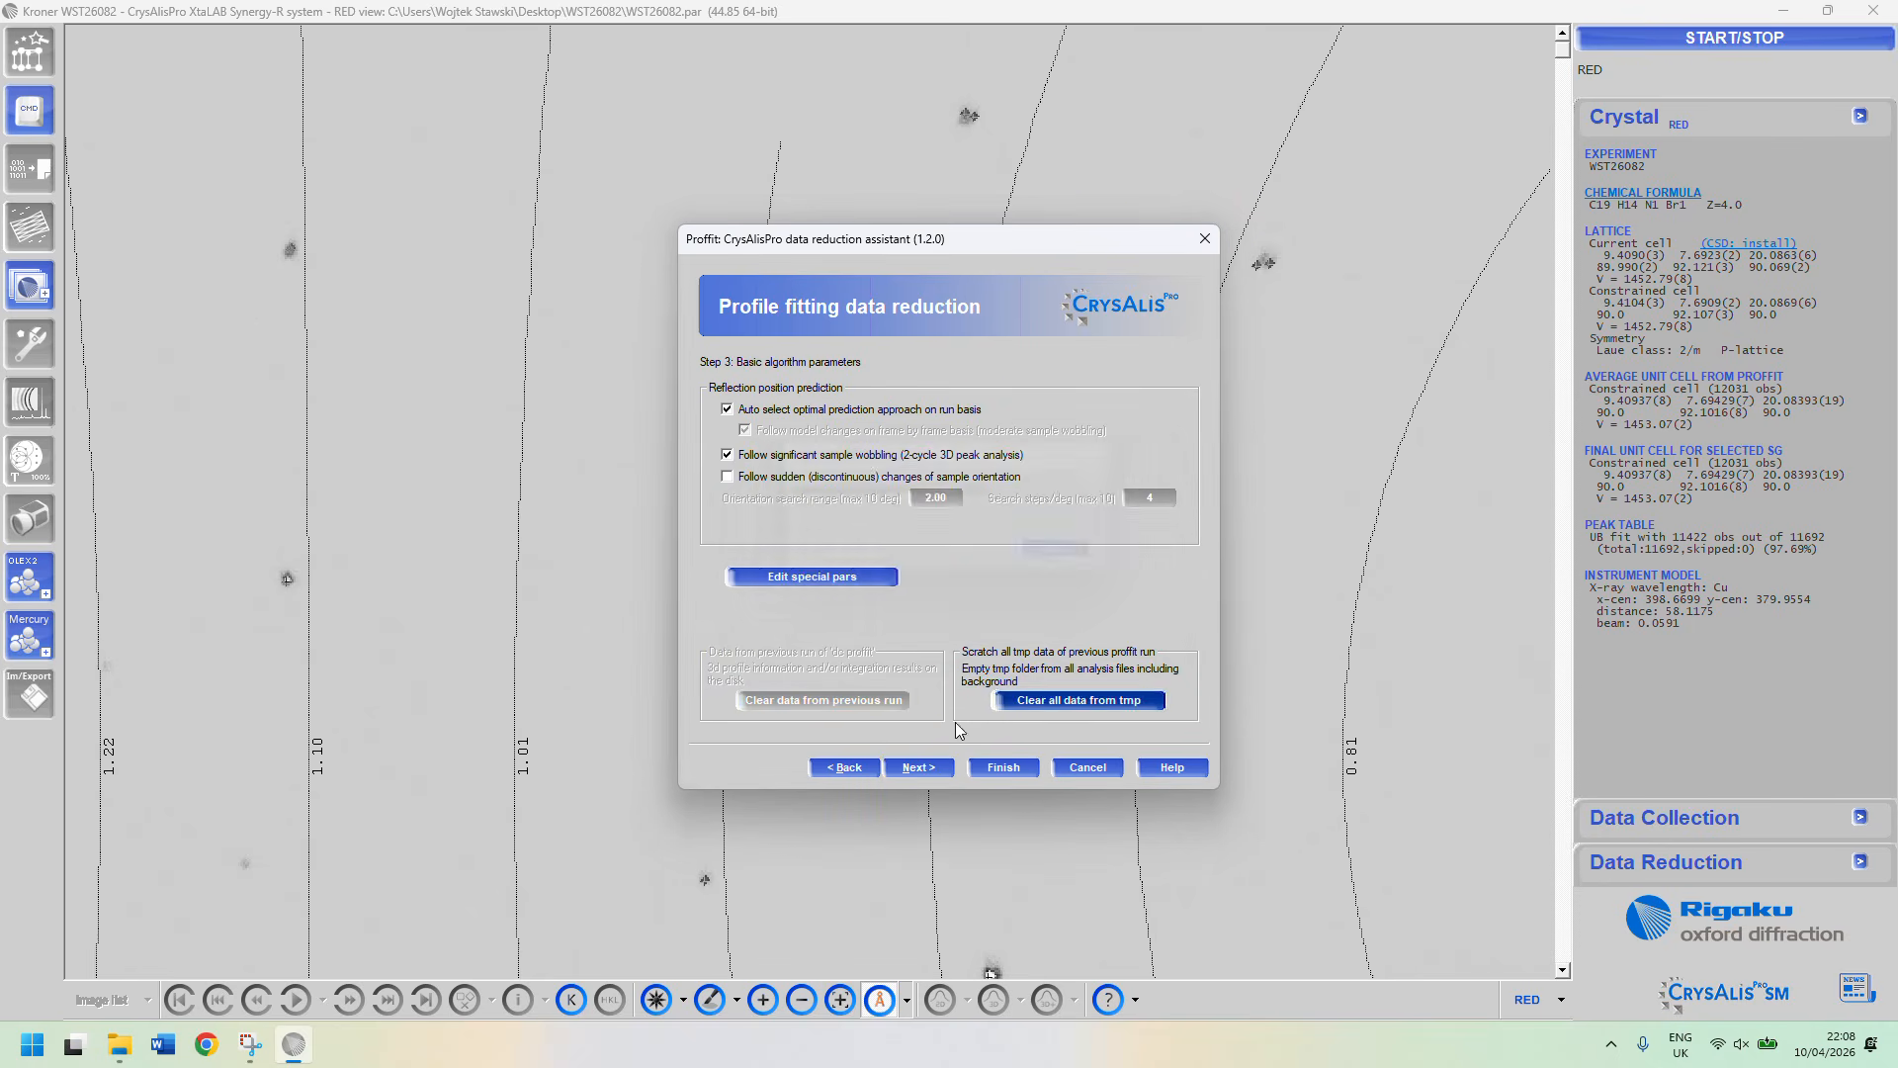
# Accept the default algorithm parameters, the smart background evaluation and 2/m (b-unique) outlier rejection with Friedel mates as equivalent.
pyautogui.click(918, 767)
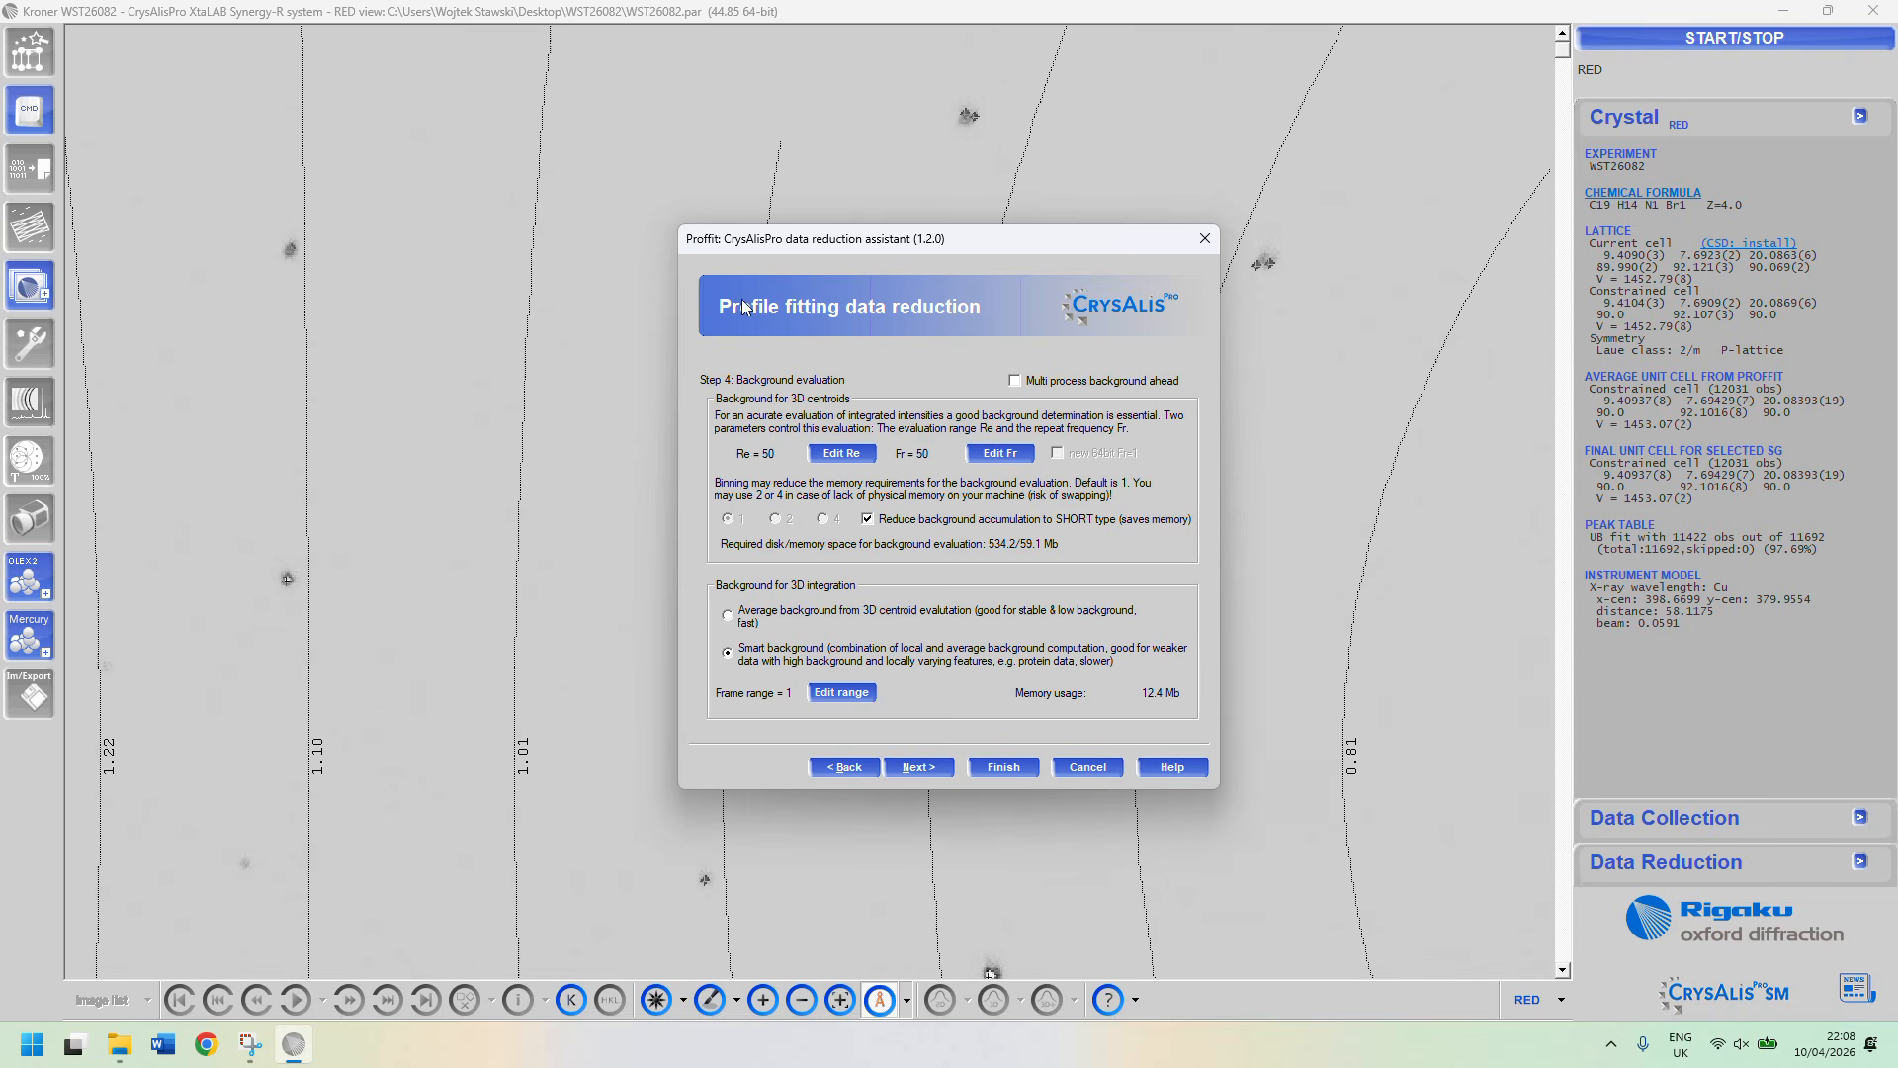
pyautogui.click(918, 768)
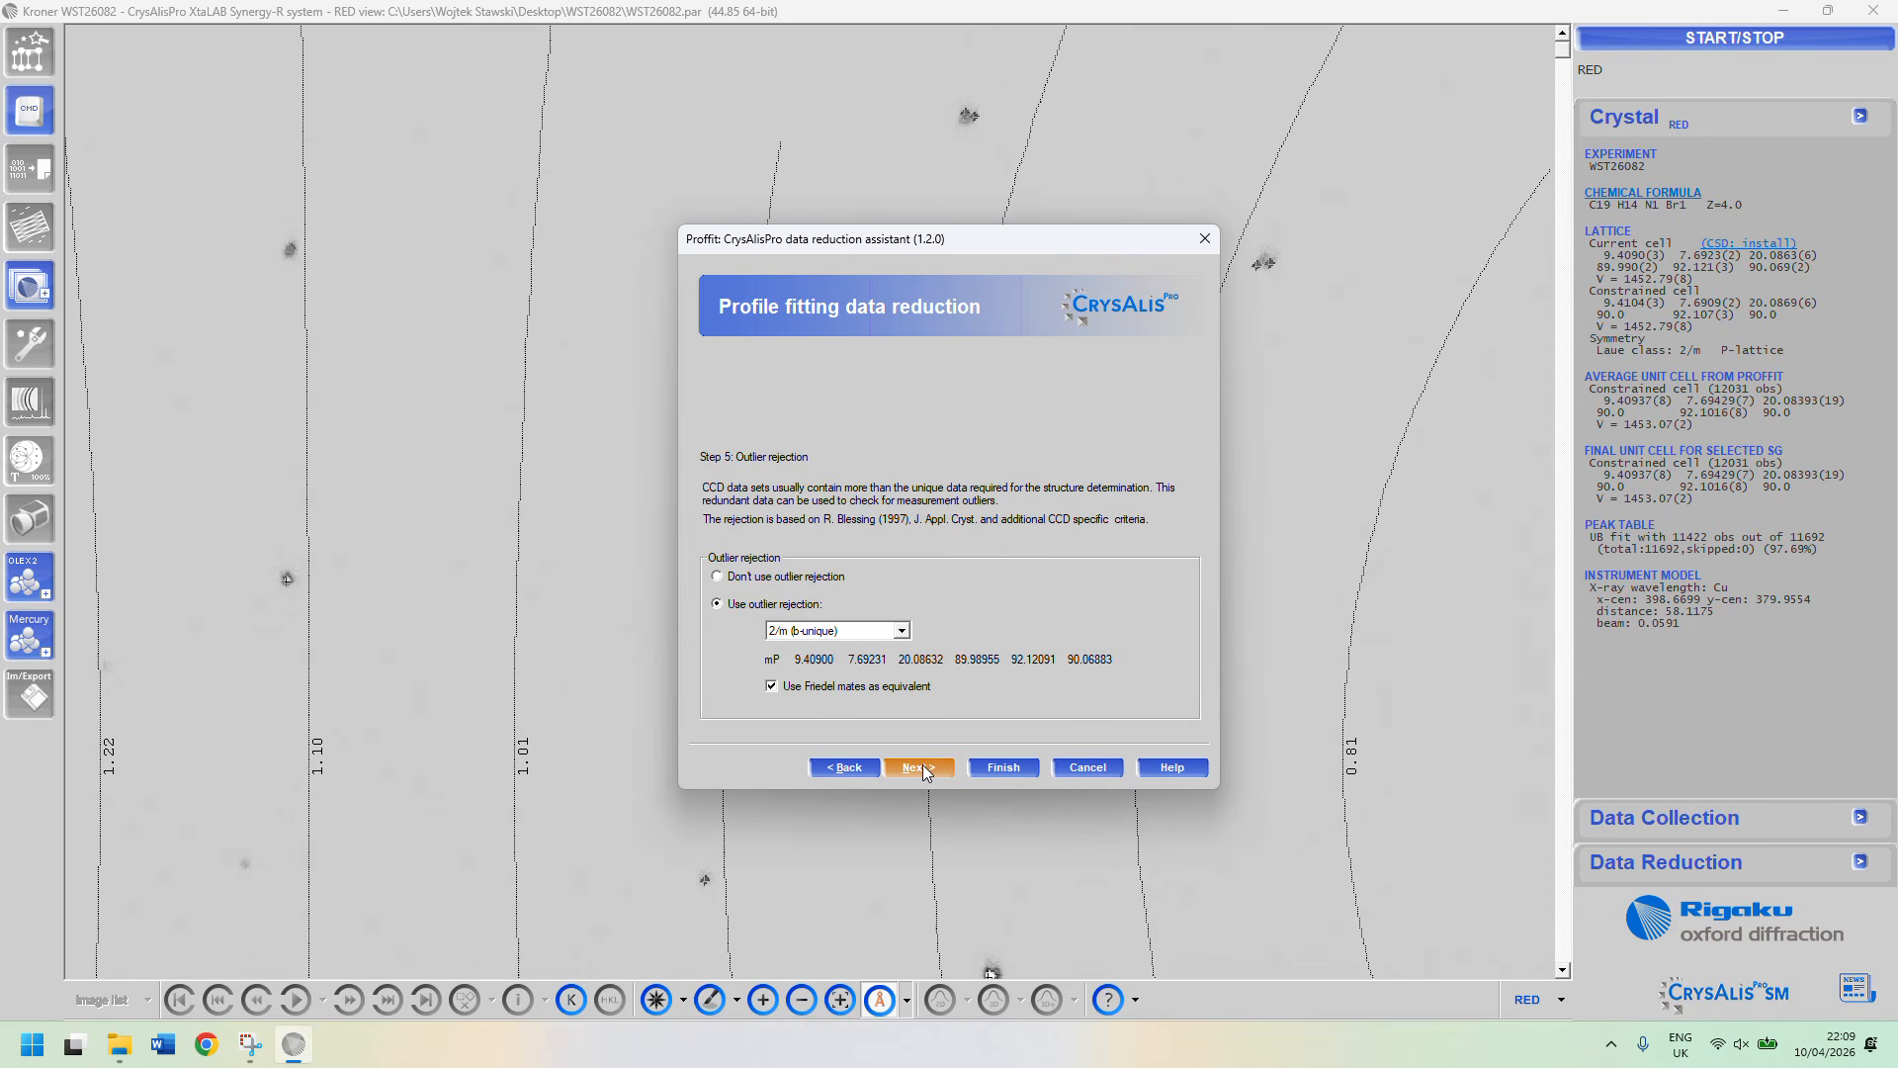
pyautogui.click(922, 768)
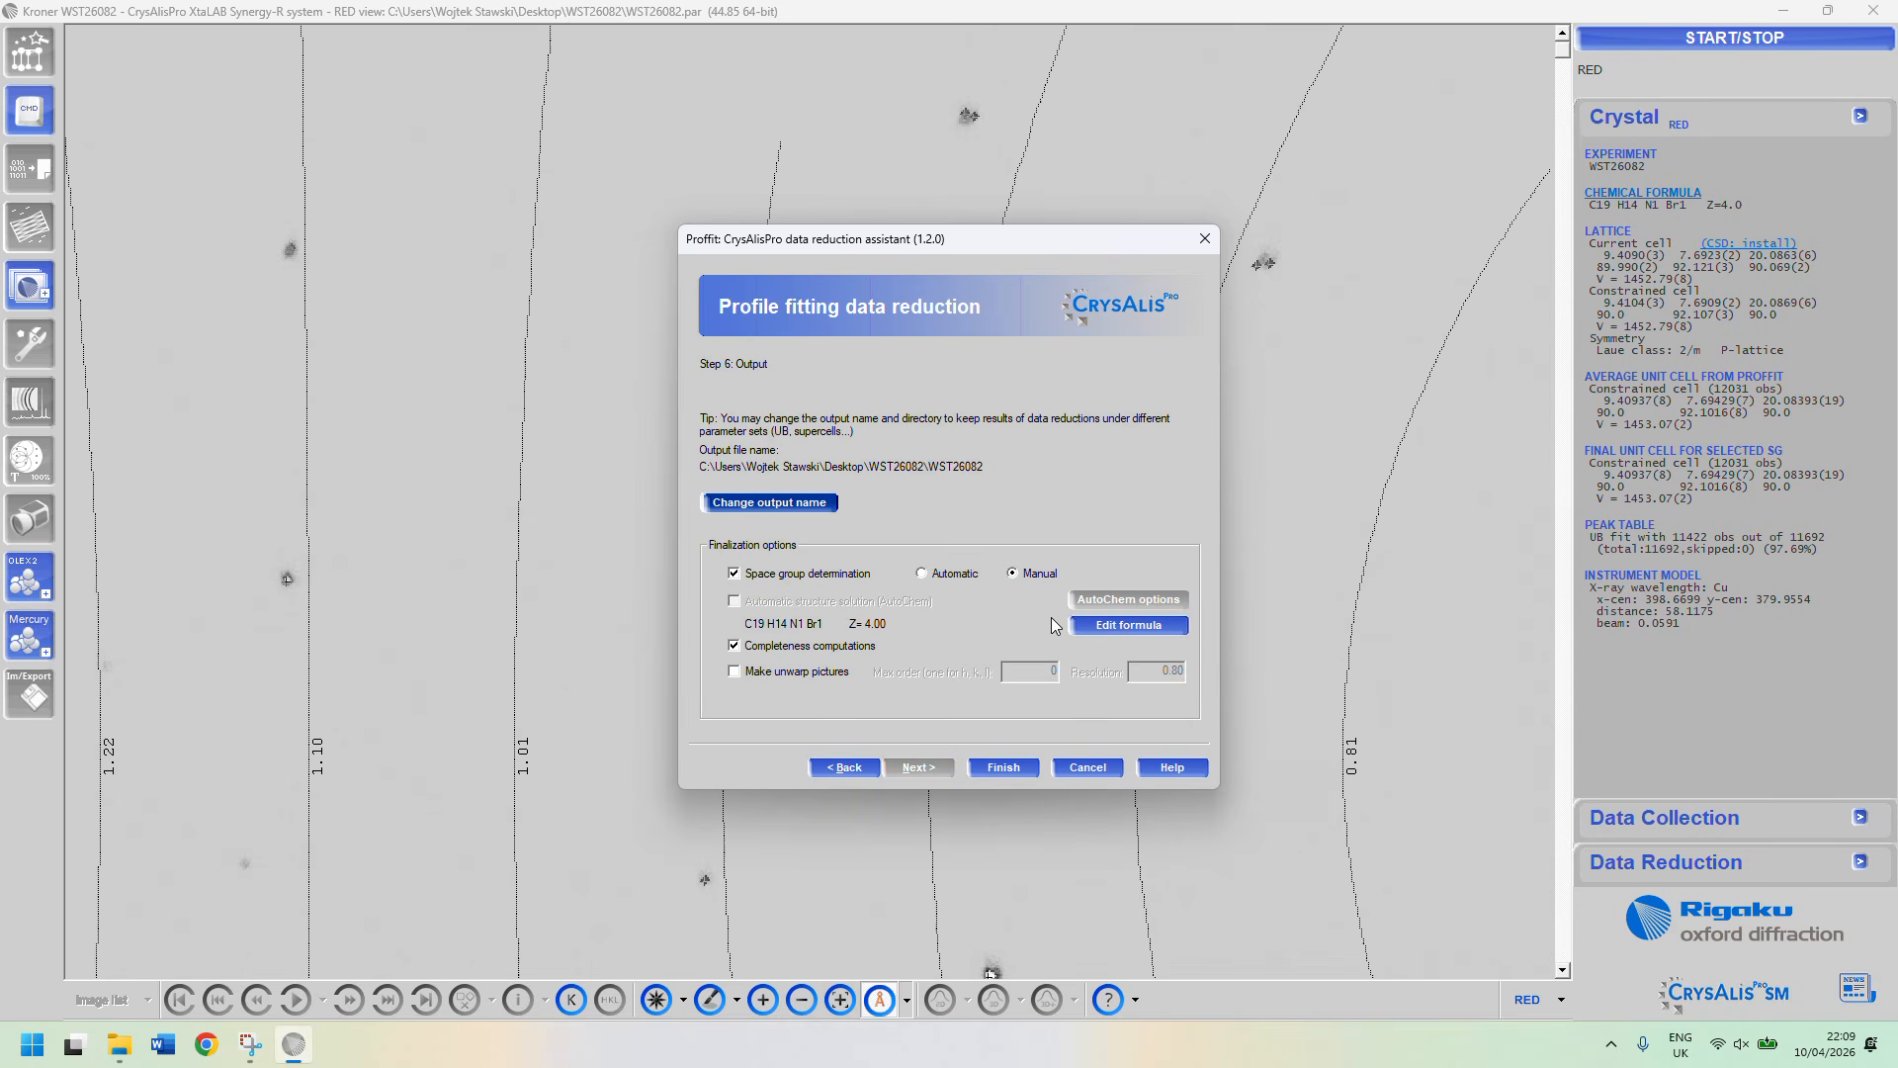
# Open the chemical formula for editing and check the element counts in the formula entry.
pyautogui.click(1103, 625)
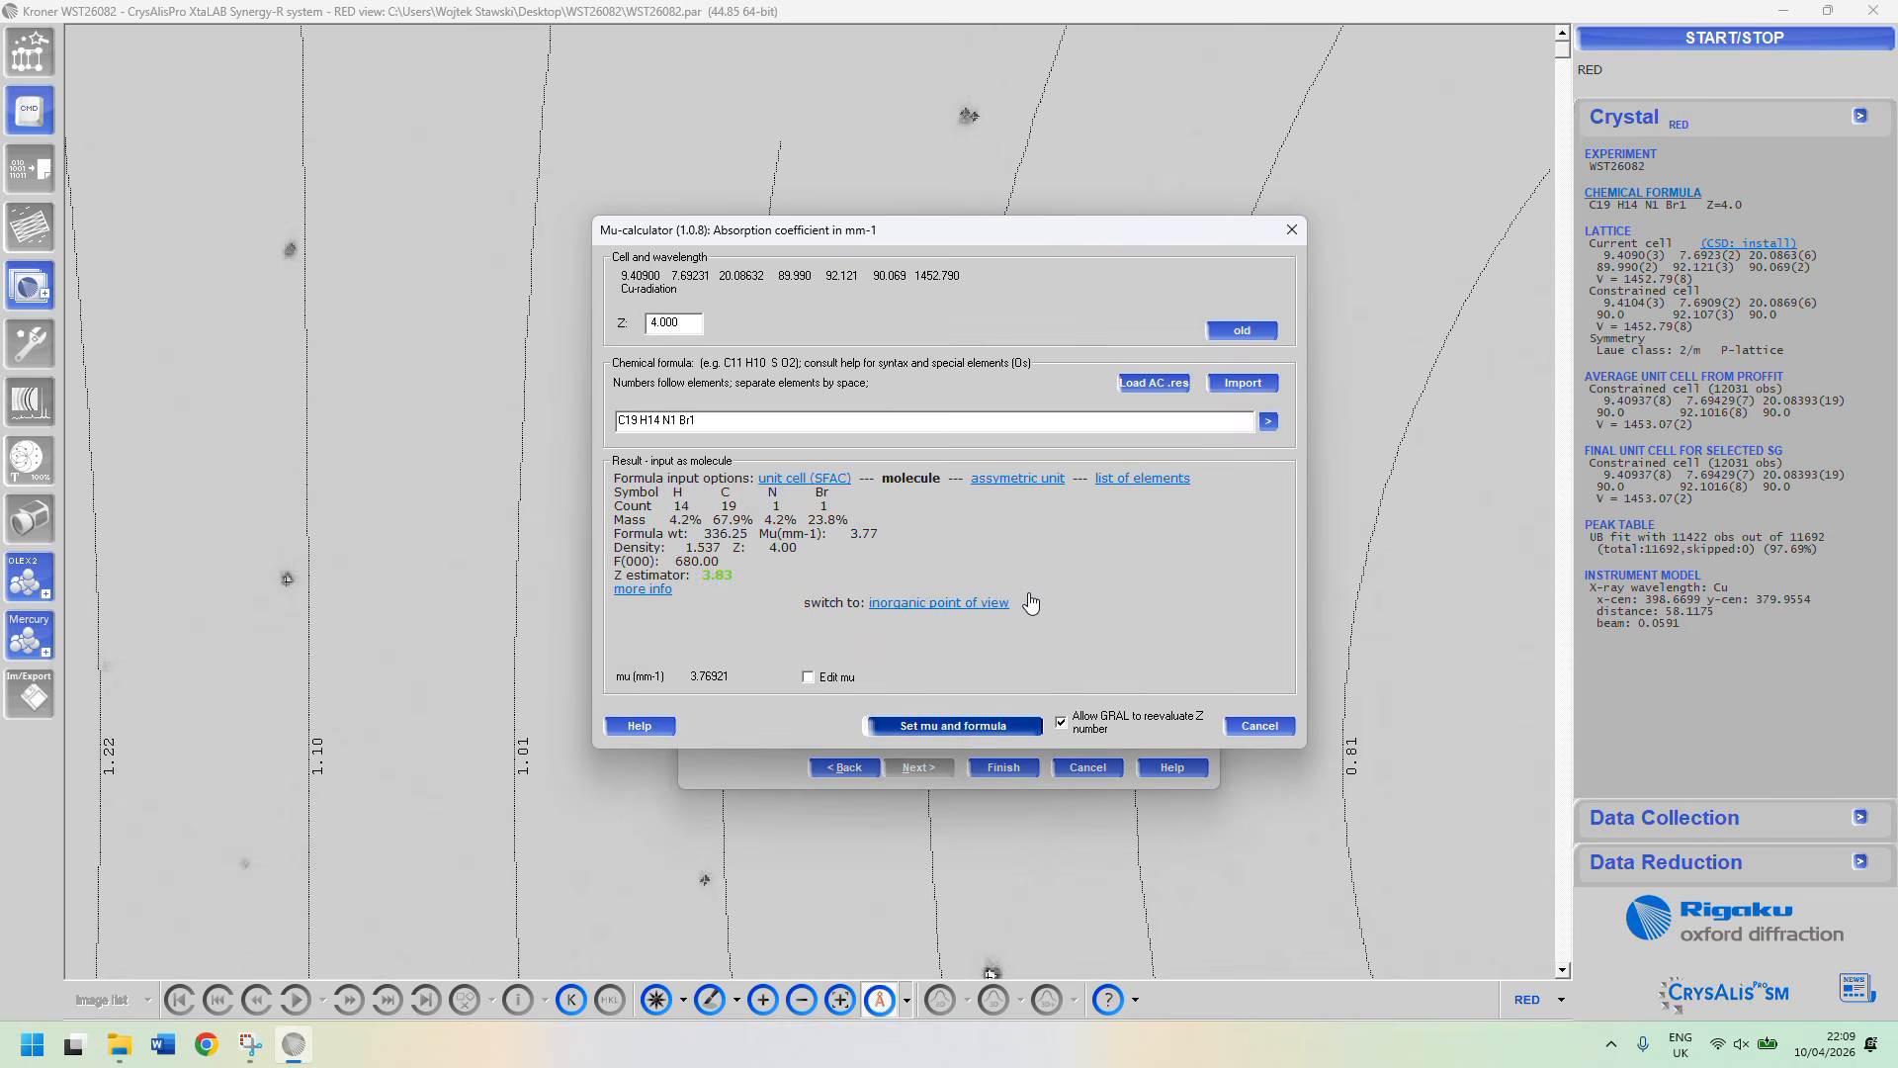
pyautogui.click(648, 417)
pyautogui.moveTo(713, 421)
pyautogui.mouseDown()
pyautogui.moveTo(605, 420)
pyautogui.moveTo(697, 422)
pyautogui.mouseUp()
pyautogui.click(700, 425)
pyautogui.click(681, 423)
pyautogui.click(689, 417)
pyautogui.click(709, 421)
pyautogui.click(709, 421)
pyautogui.click(662, 421)
pyautogui.click(624, 426)
pyautogui.click(676, 421)
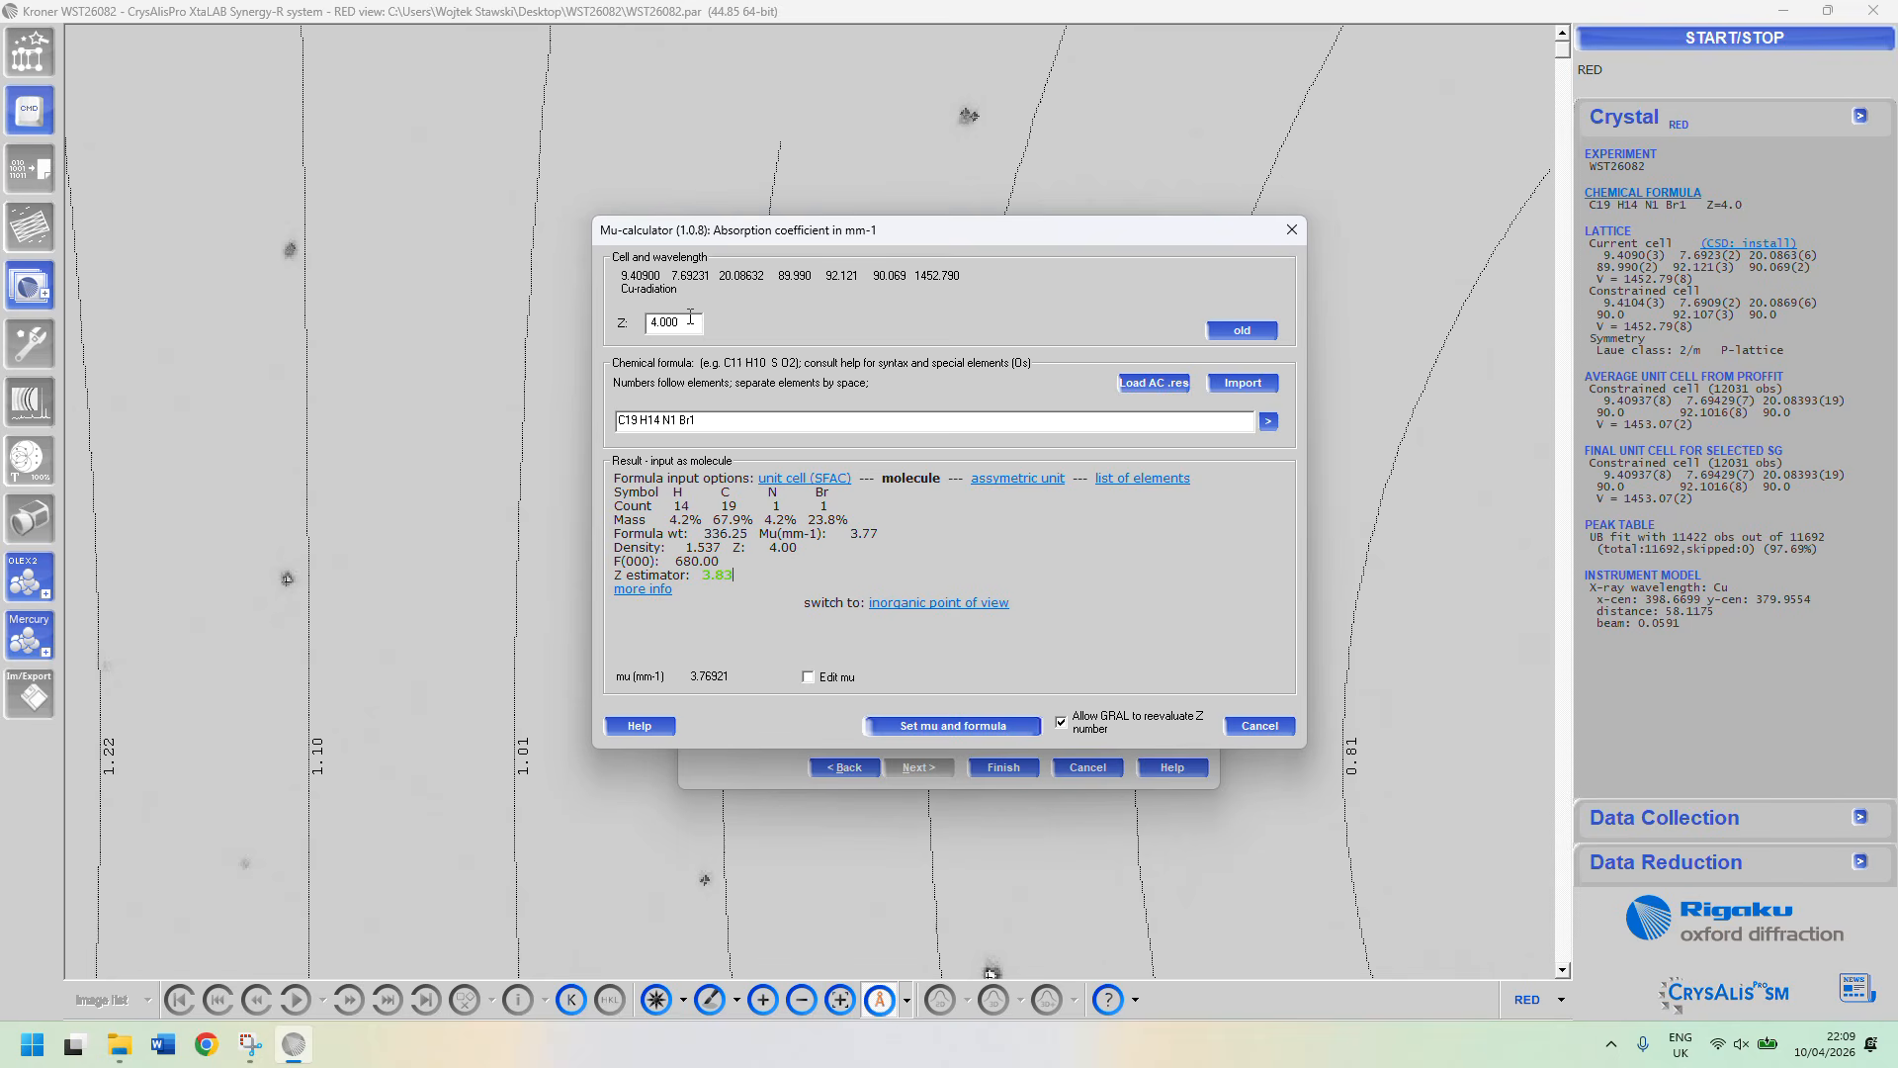
# Review the calculated density and Z, set mu and formula for C19 H14 N1 Br1, and run the data reduction.
pyautogui.click(836, 551)
pyautogui.moveTo(881, 537)
pyautogui.mouseDown()
pyautogui.moveTo(844, 539)
pyautogui.moveTo(880, 537)
pyautogui.mouseUp()
pyautogui.click(848, 537)
pyautogui.click(885, 537)
pyautogui.click(846, 538)
pyautogui.click(886, 538)
pyautogui.click(848, 537)
pyautogui.click(880, 538)
pyautogui.moveTo(882, 537)
pyautogui.mouseDown()
pyautogui.moveTo(847, 537)
pyautogui.moveTo(878, 539)
pyautogui.mouseUp()
pyautogui.click(887, 539)
pyautogui.click(863, 540)
pyautogui.click(1017, 732)
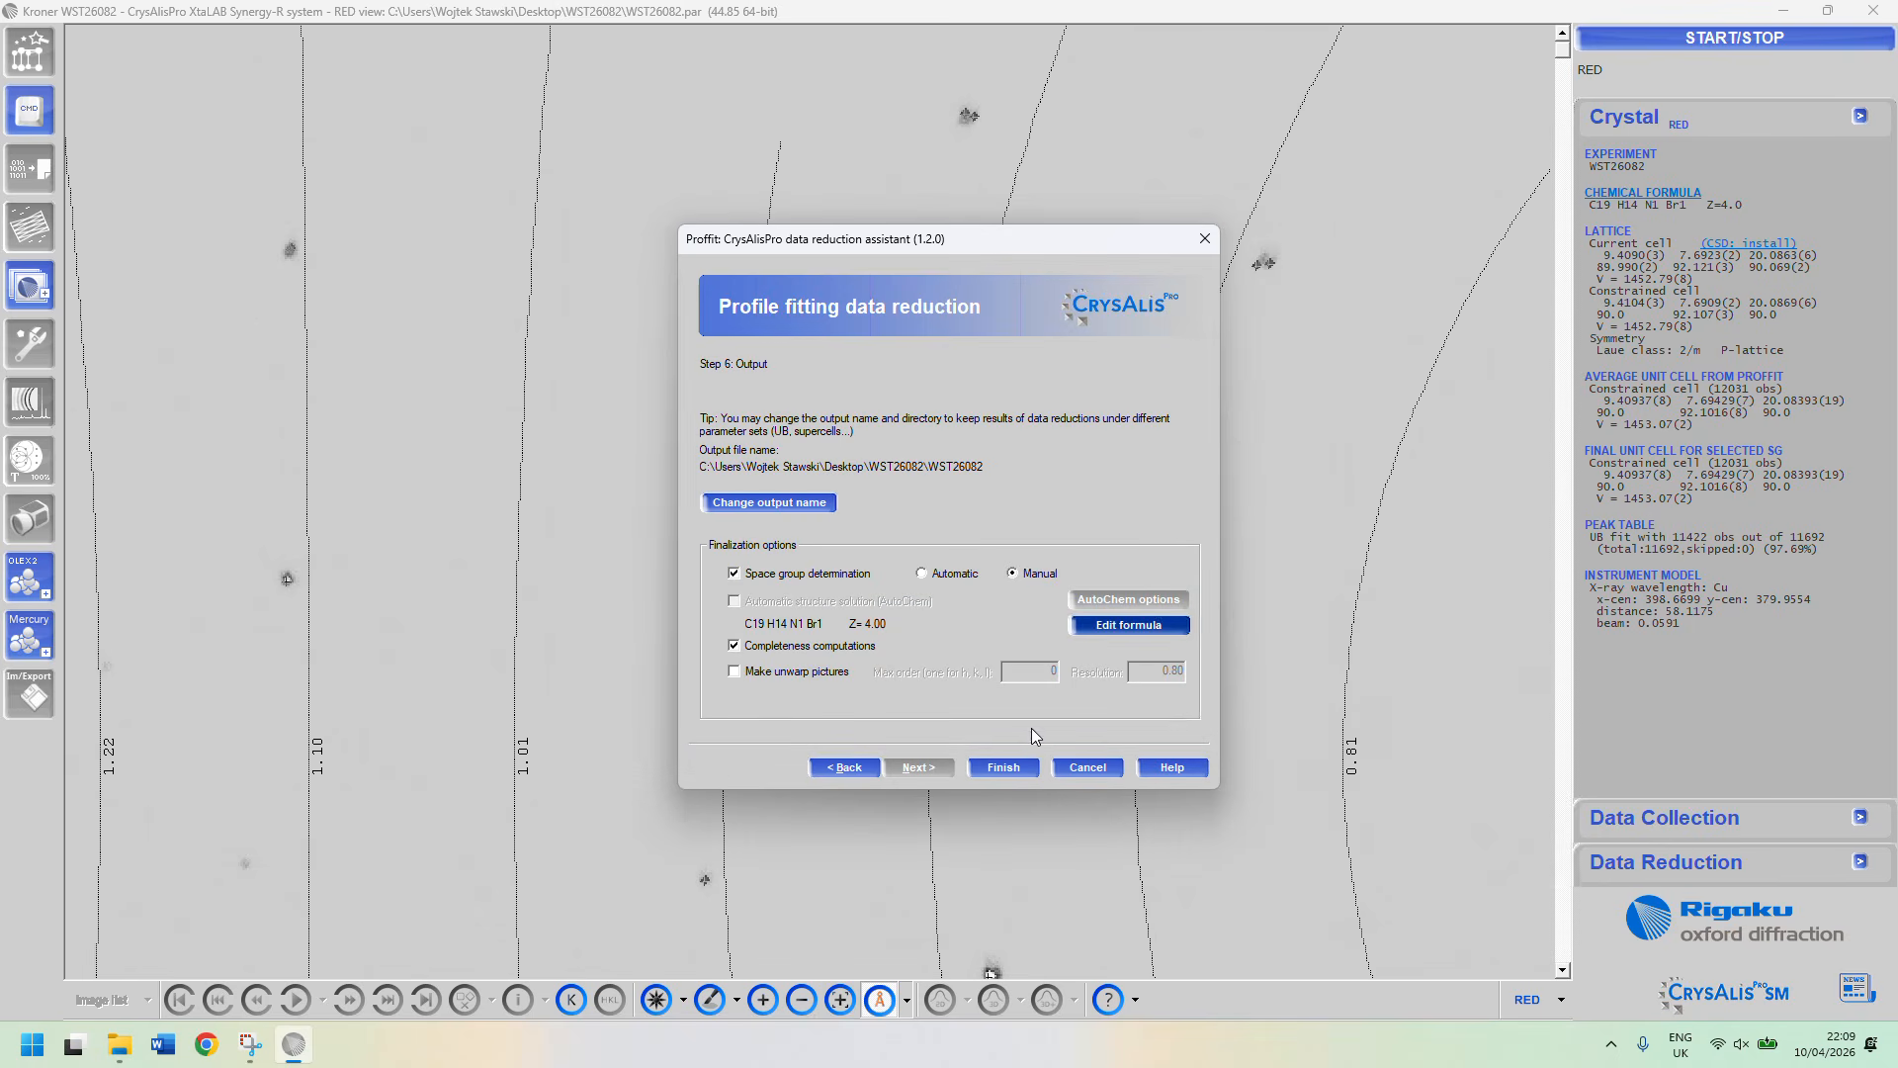
pyautogui.click(993, 769)
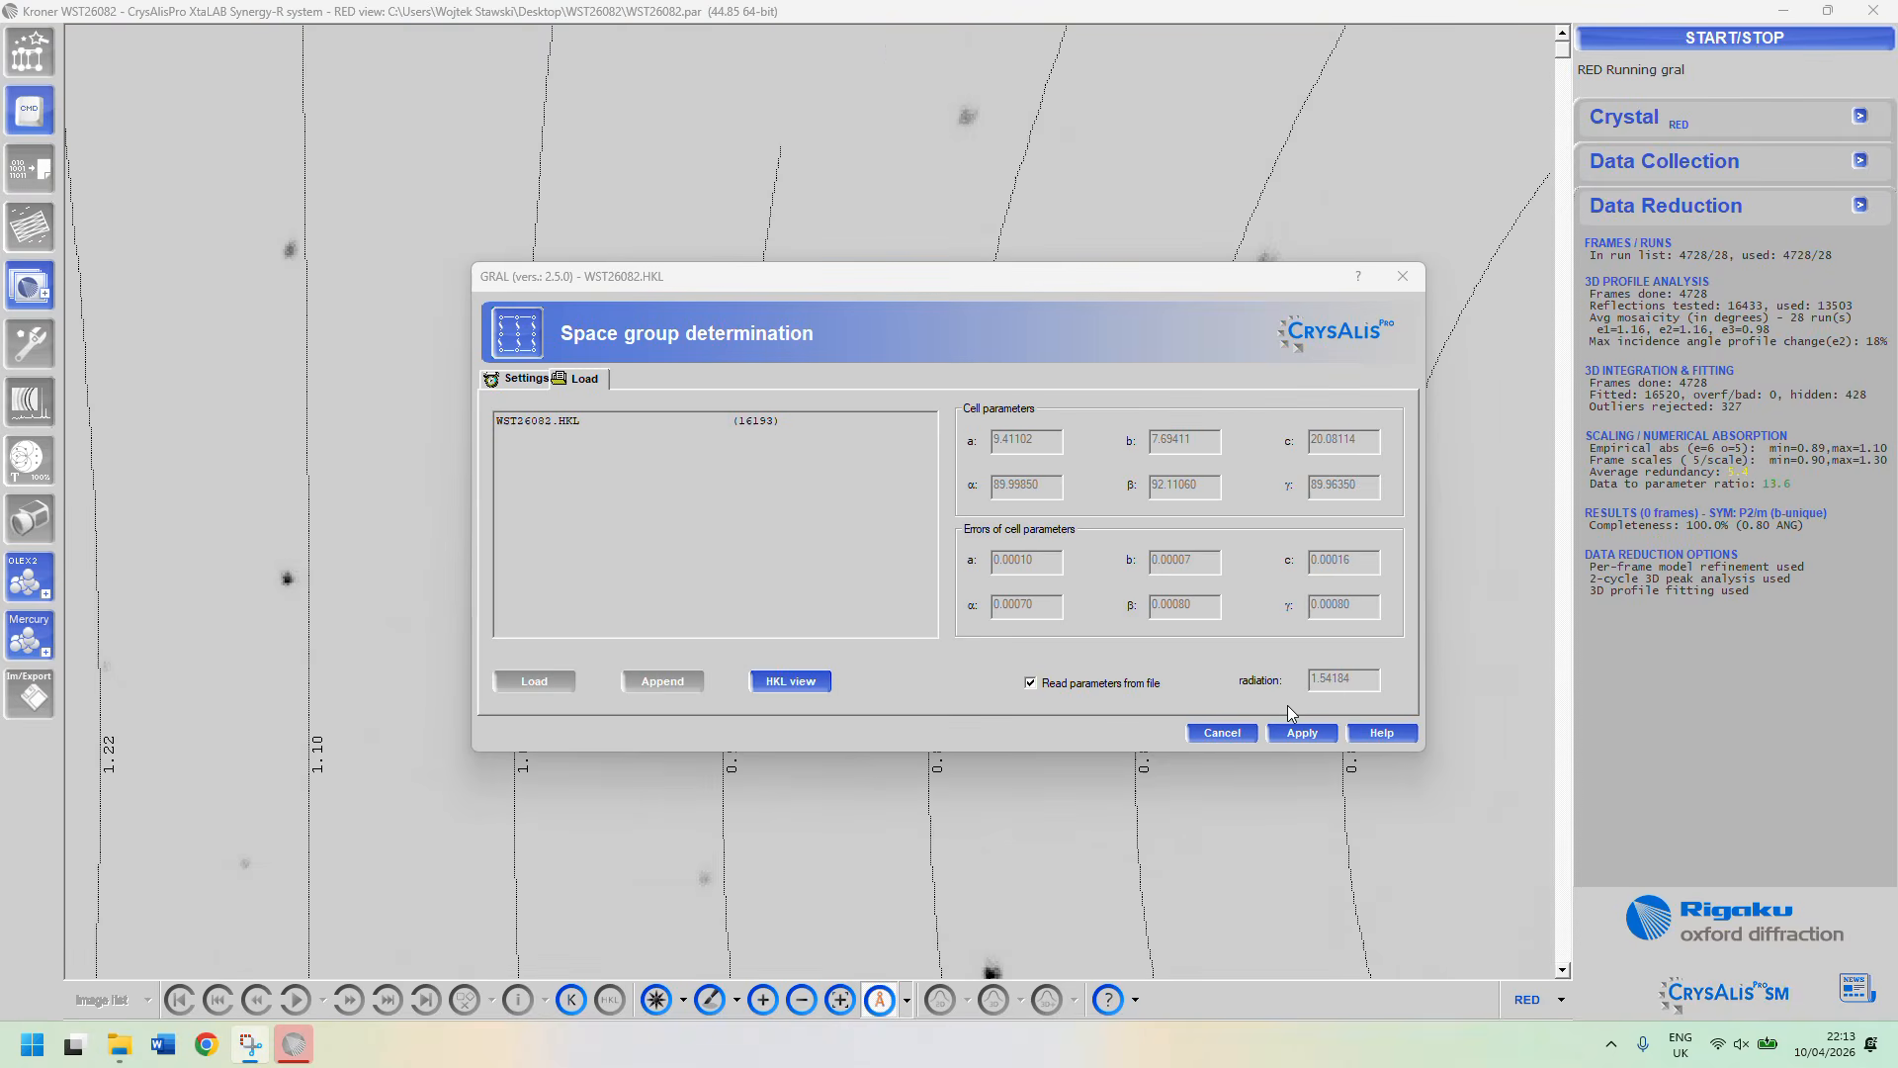
# Accept the loaded HKL data, P centering, the Niggli cell and the monoclinic P-lattice option in the space group determination.
pyautogui.click(1301, 739)
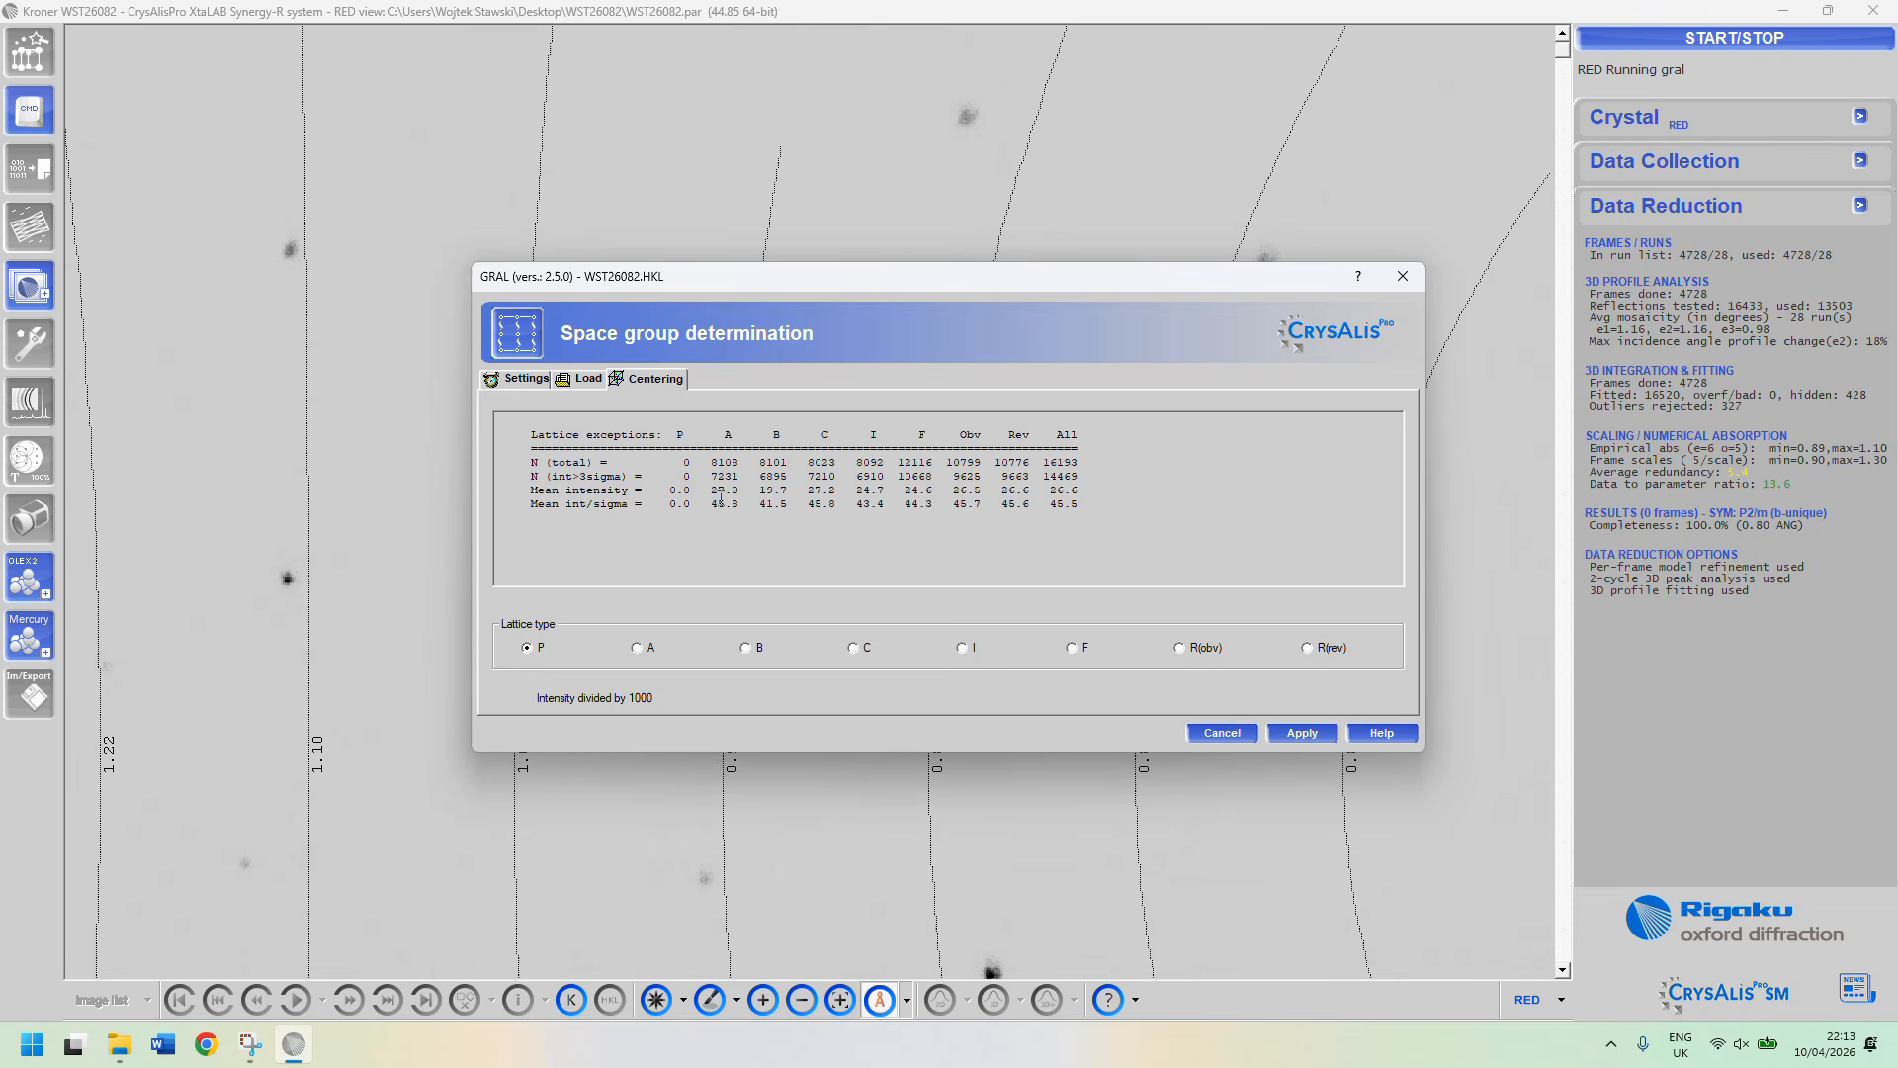
pyautogui.click(1302, 739)
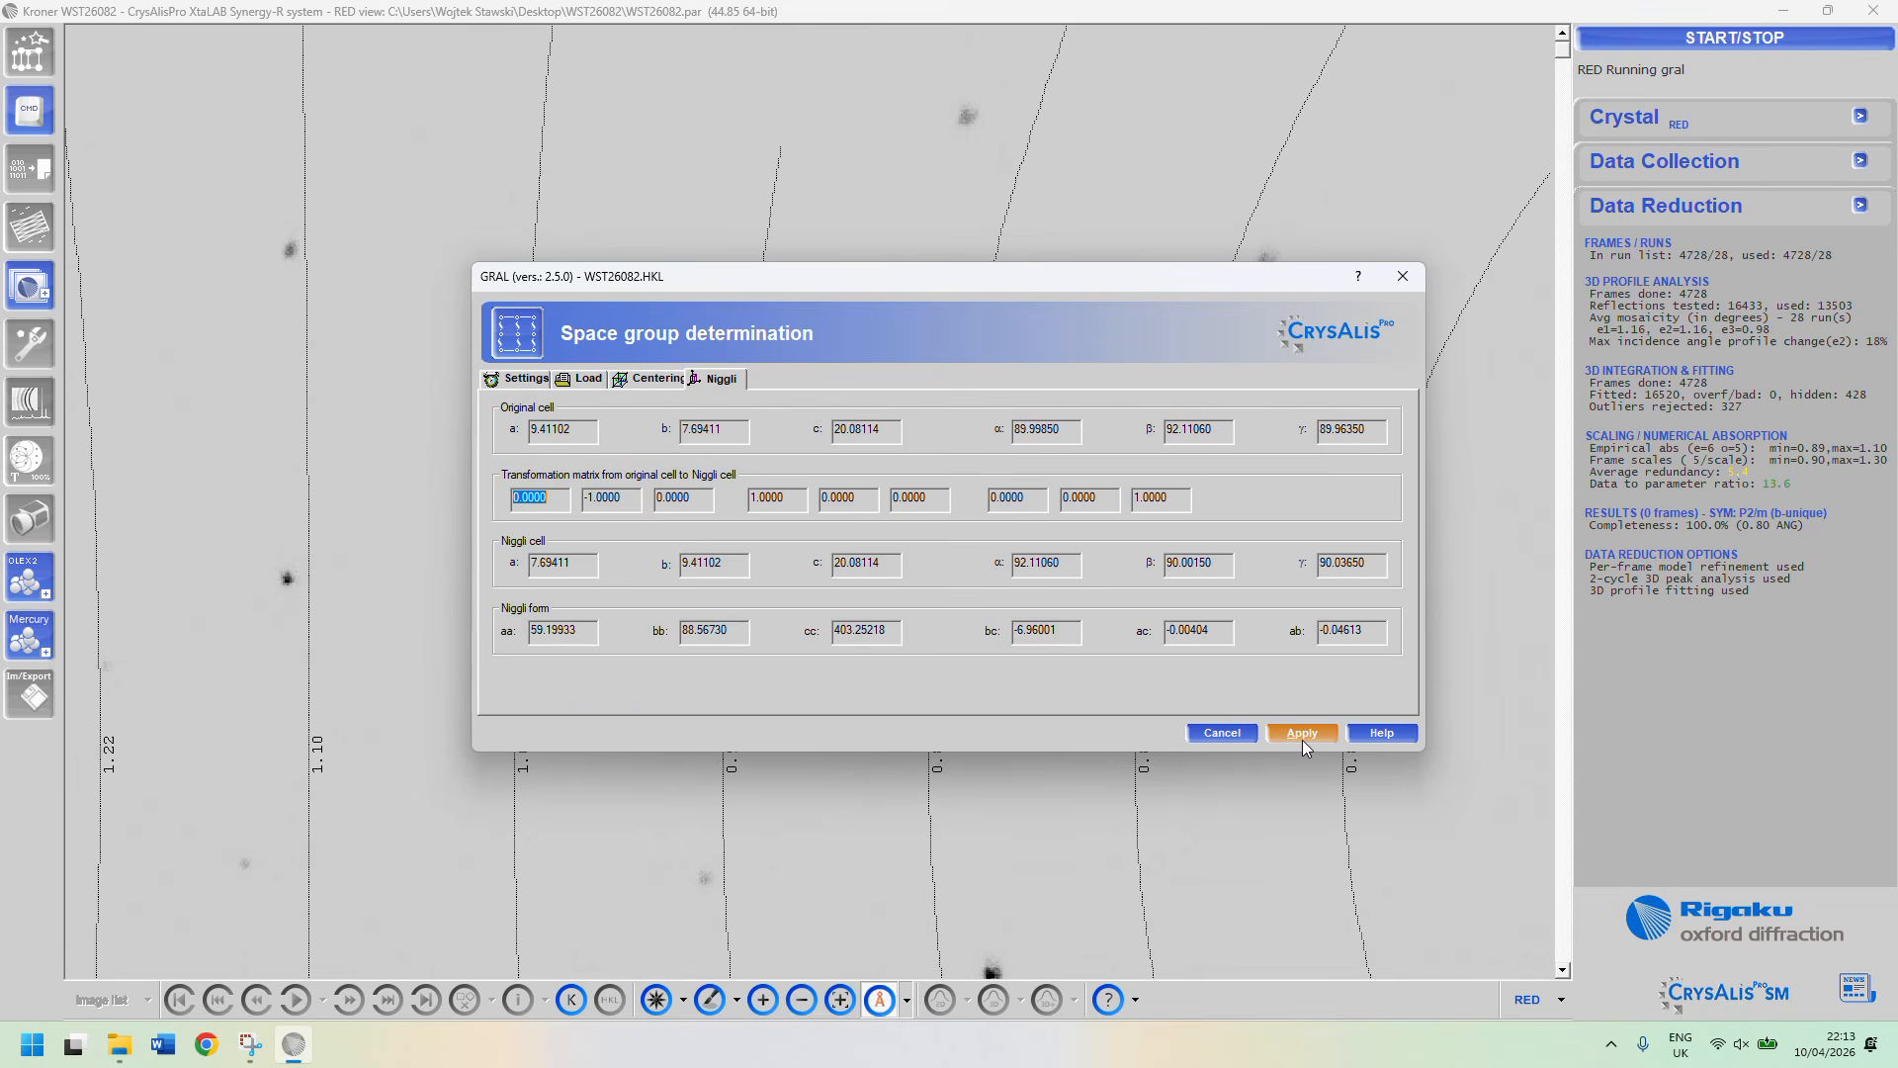
pyautogui.click(1302, 740)
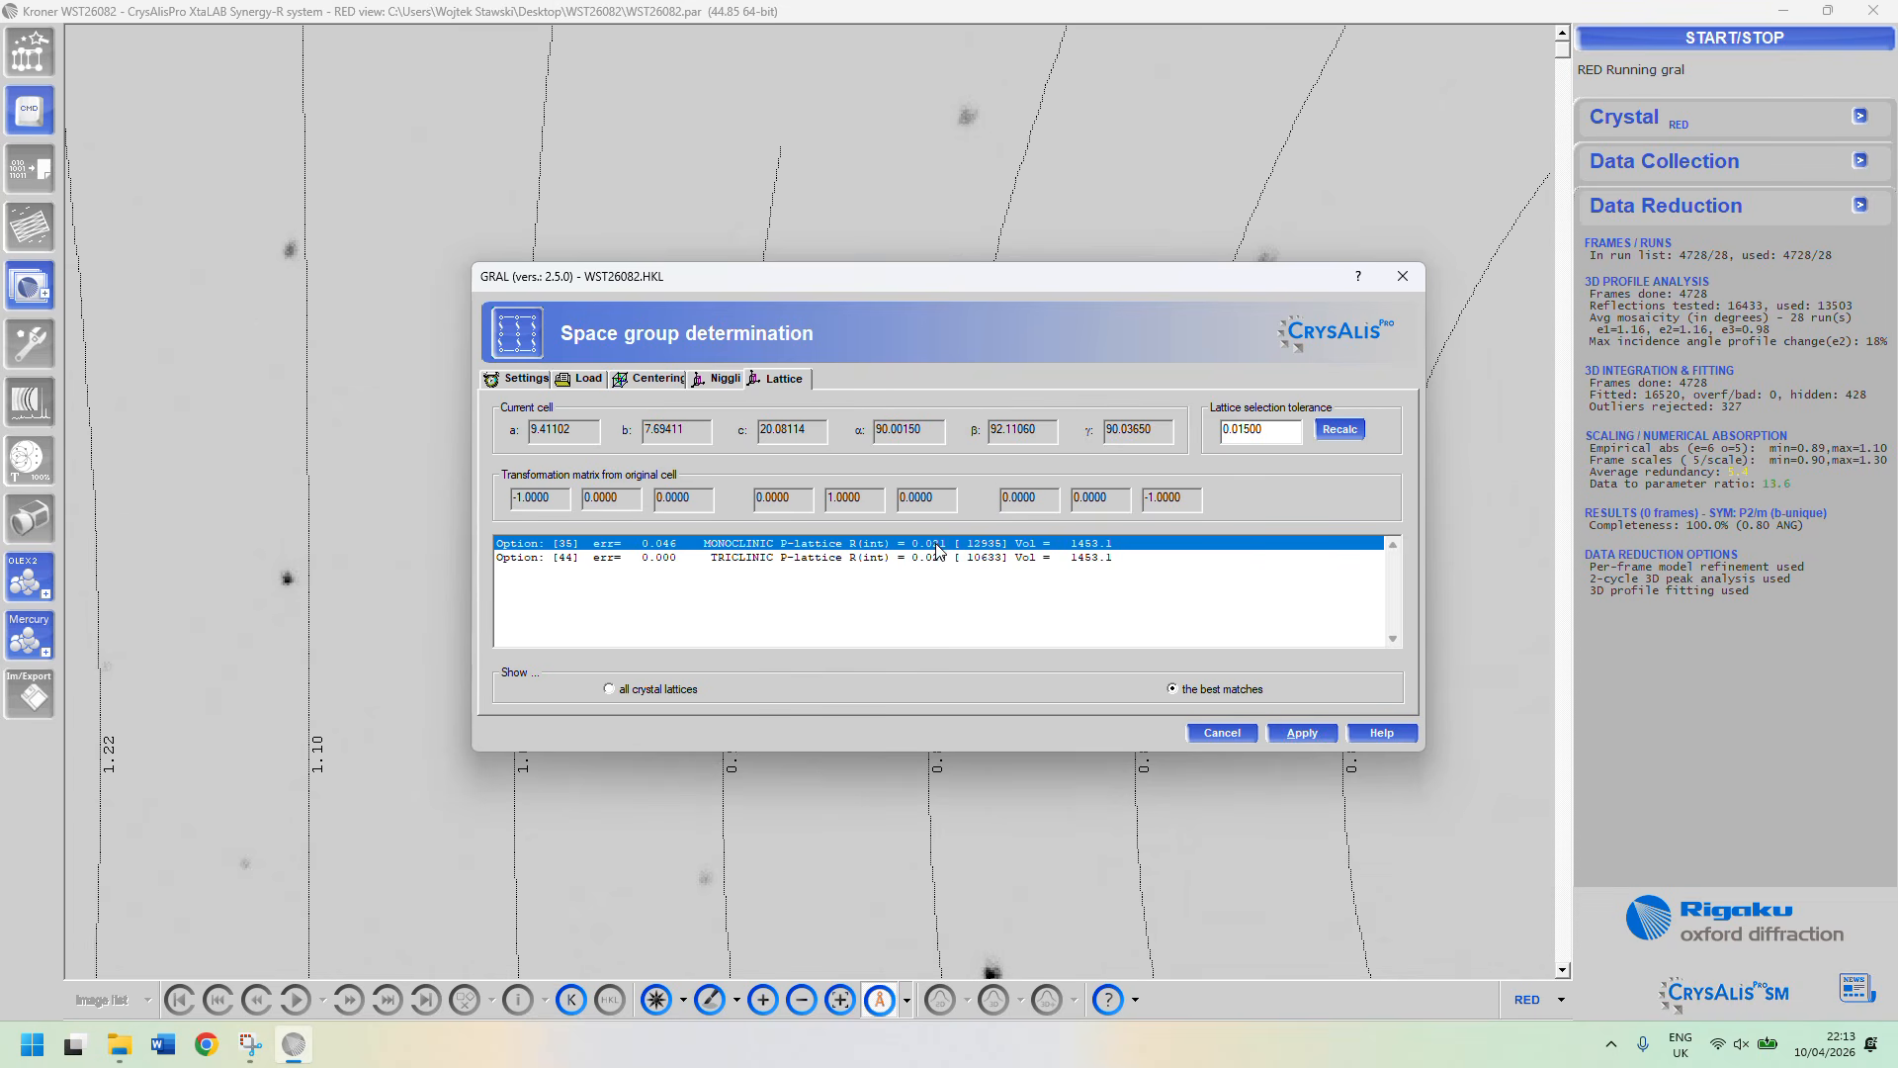
pyautogui.click(1300, 733)
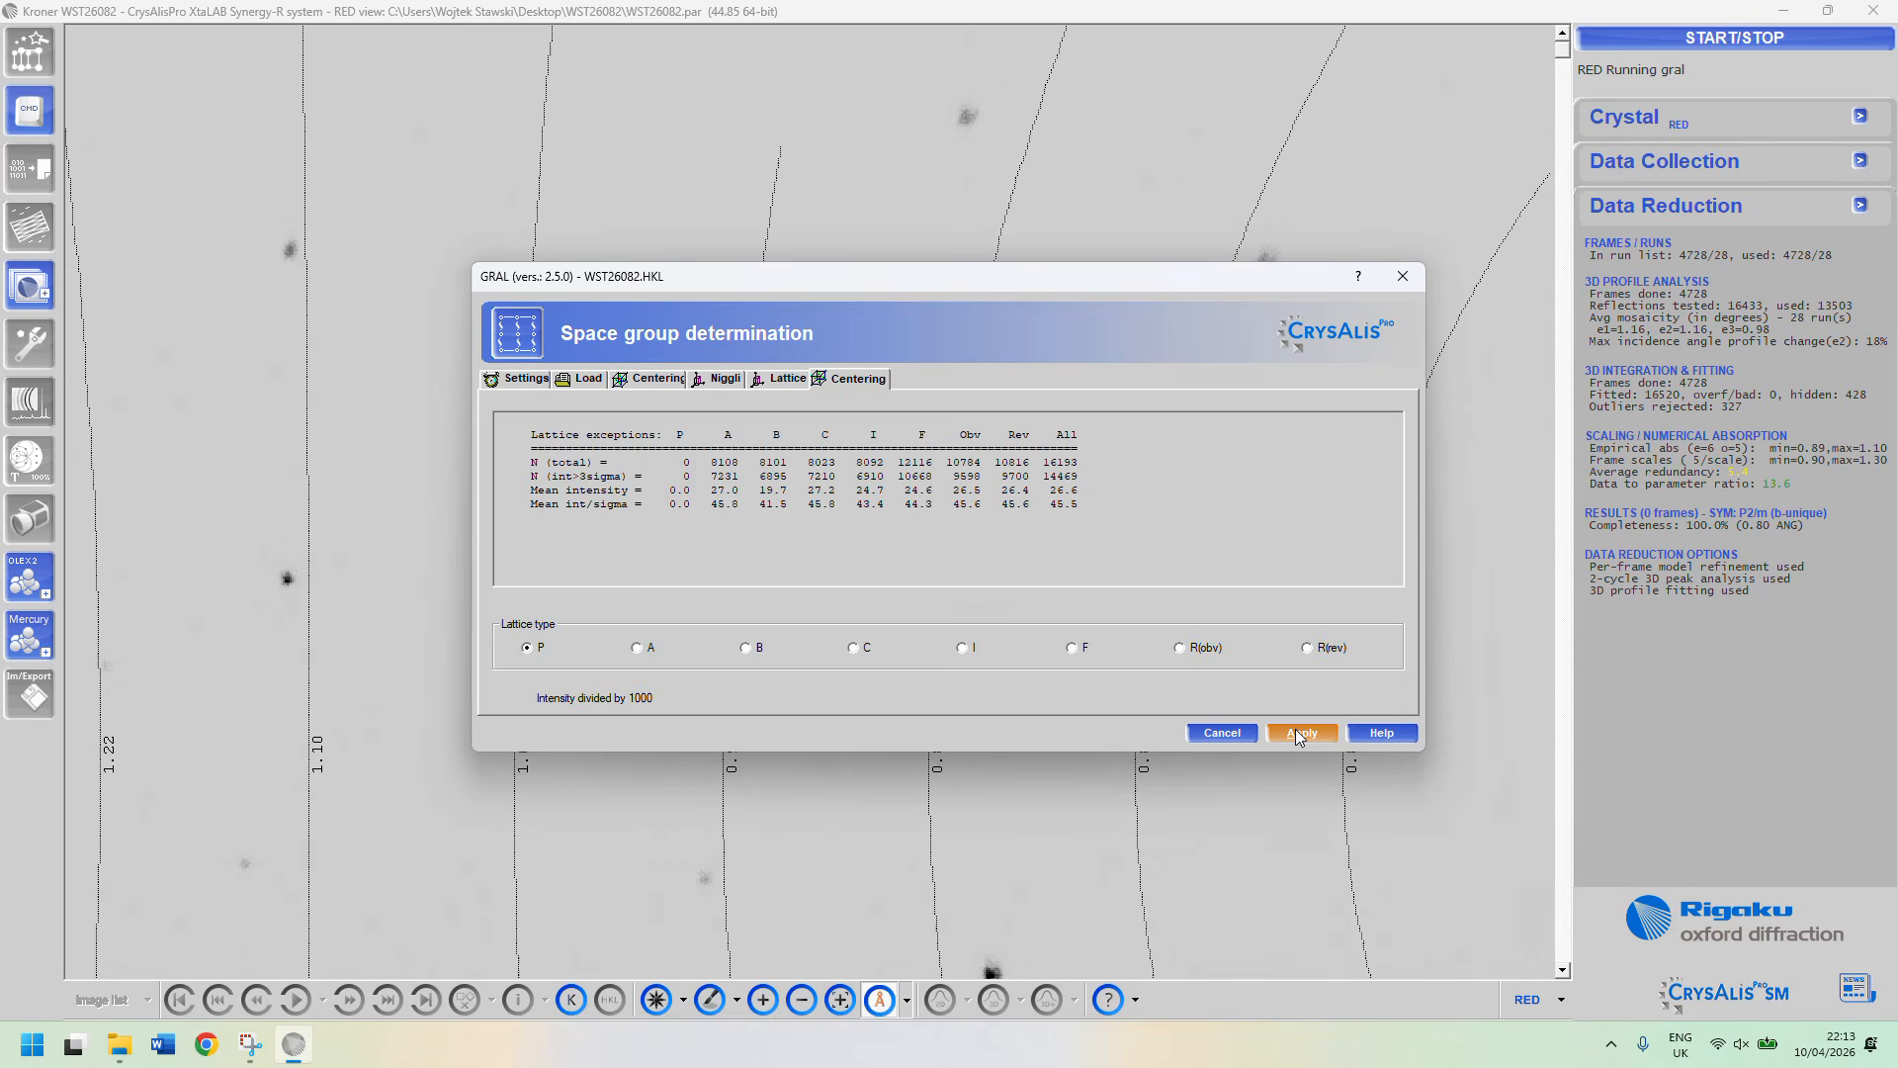
pyautogui.click(1300, 735)
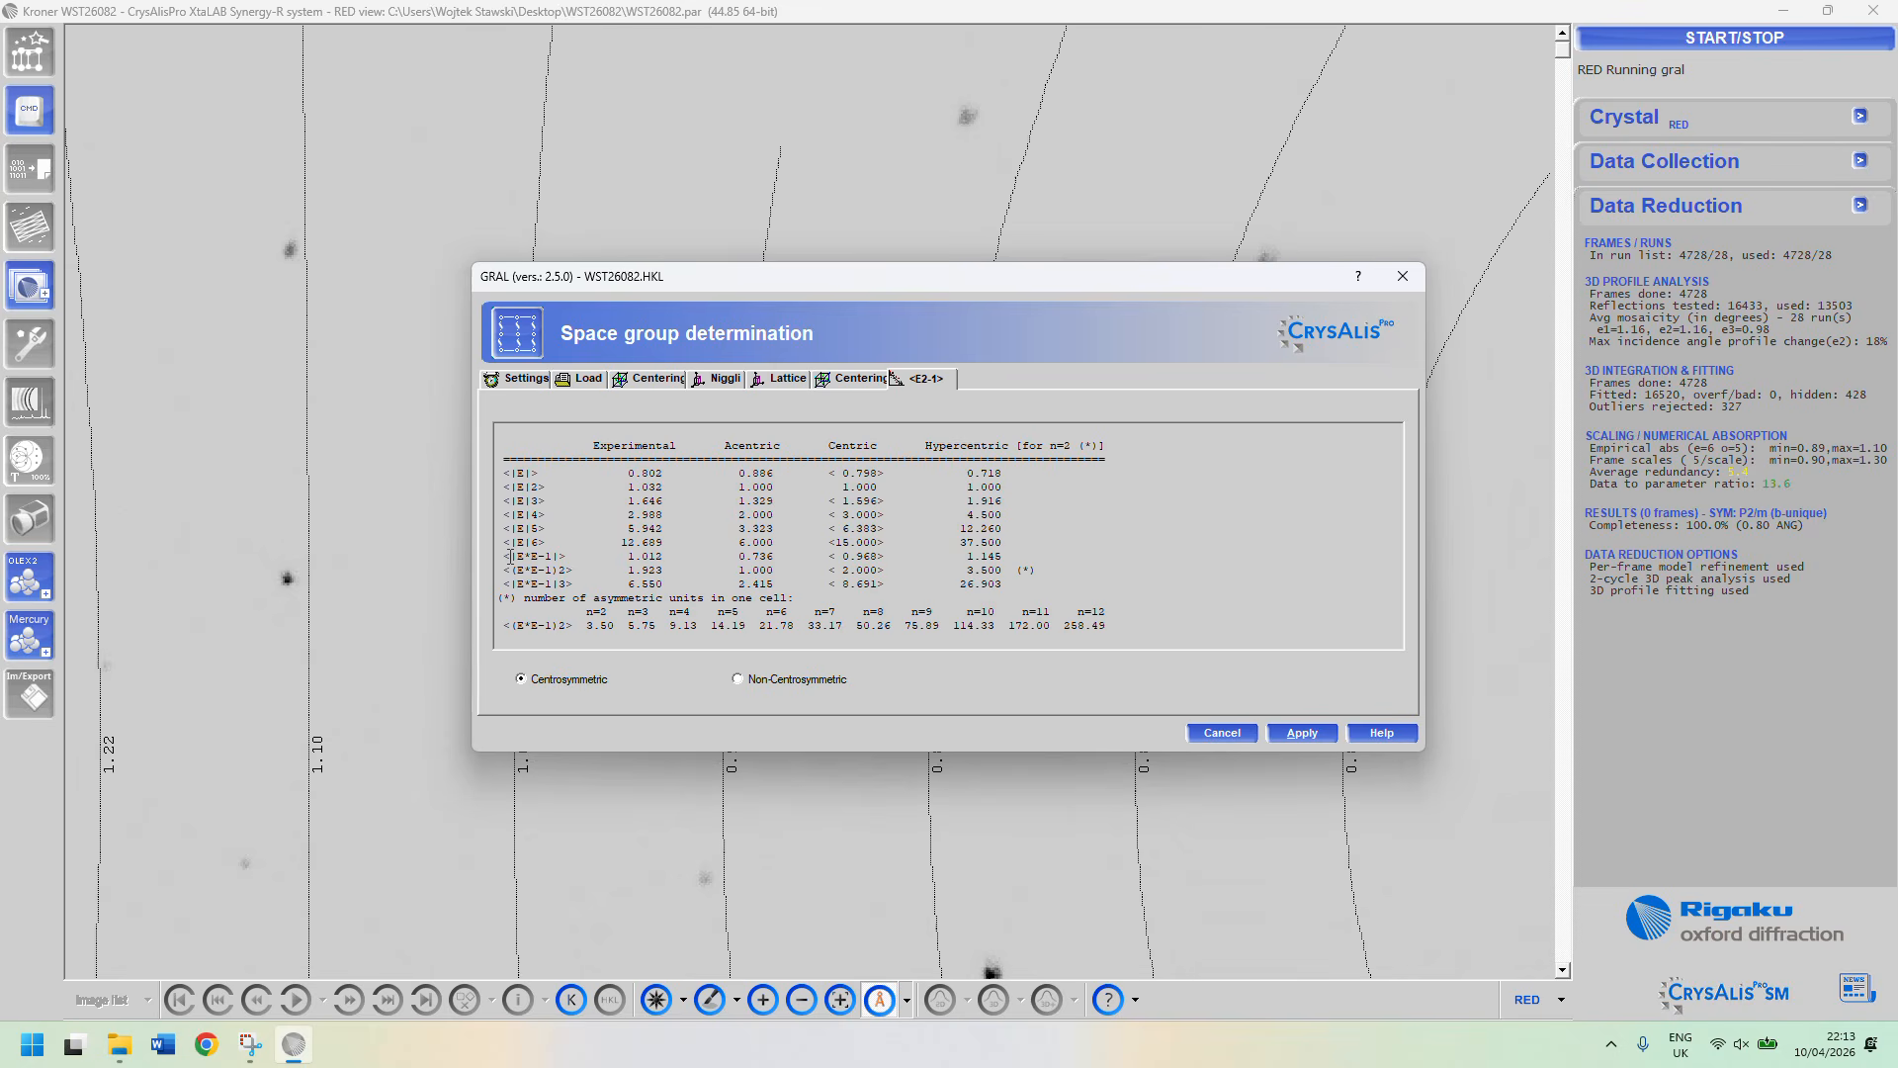
# Accept the centrosymmetric option, choose space group P2(1)/n (be=92), and finish the determination with Z 4 and formula C19 H14 N1 Br1.
pyautogui.moveTo(507, 556); pyautogui.dragTo(1010, 557)
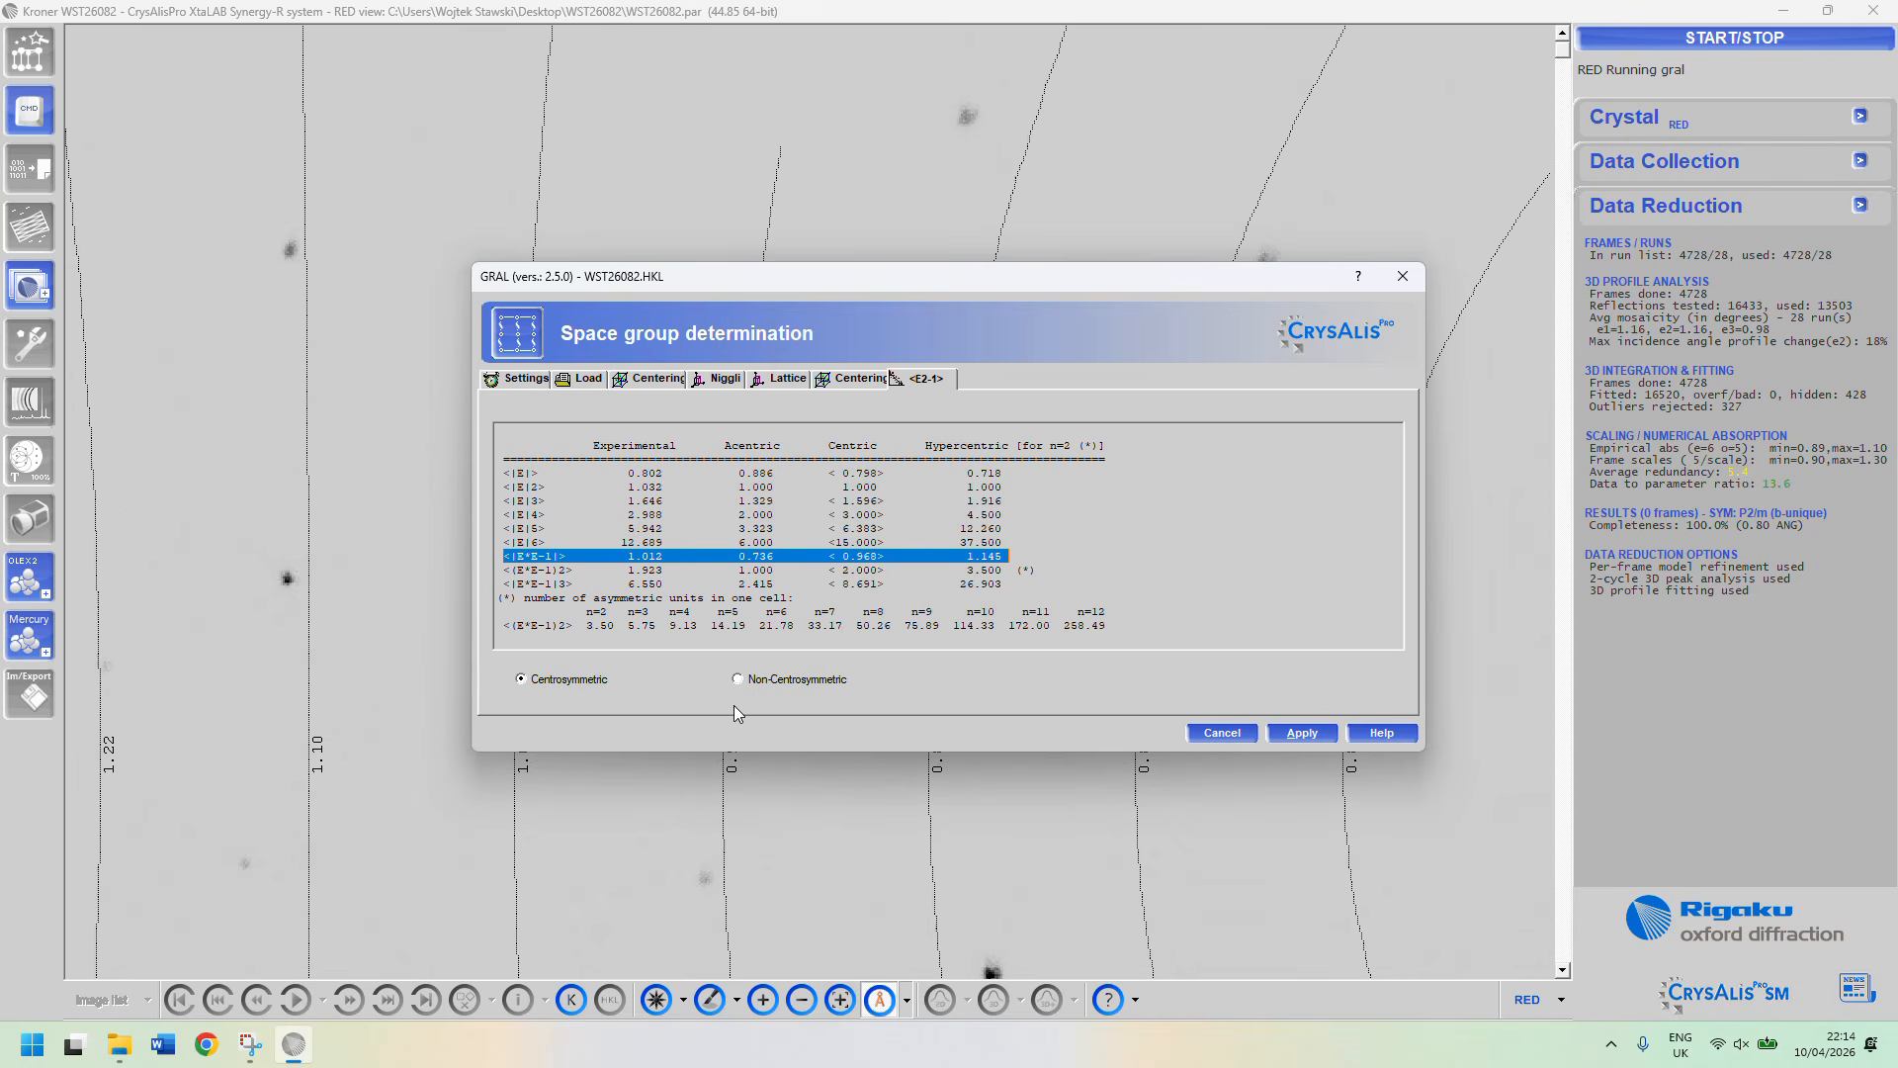
pyautogui.click(1301, 732)
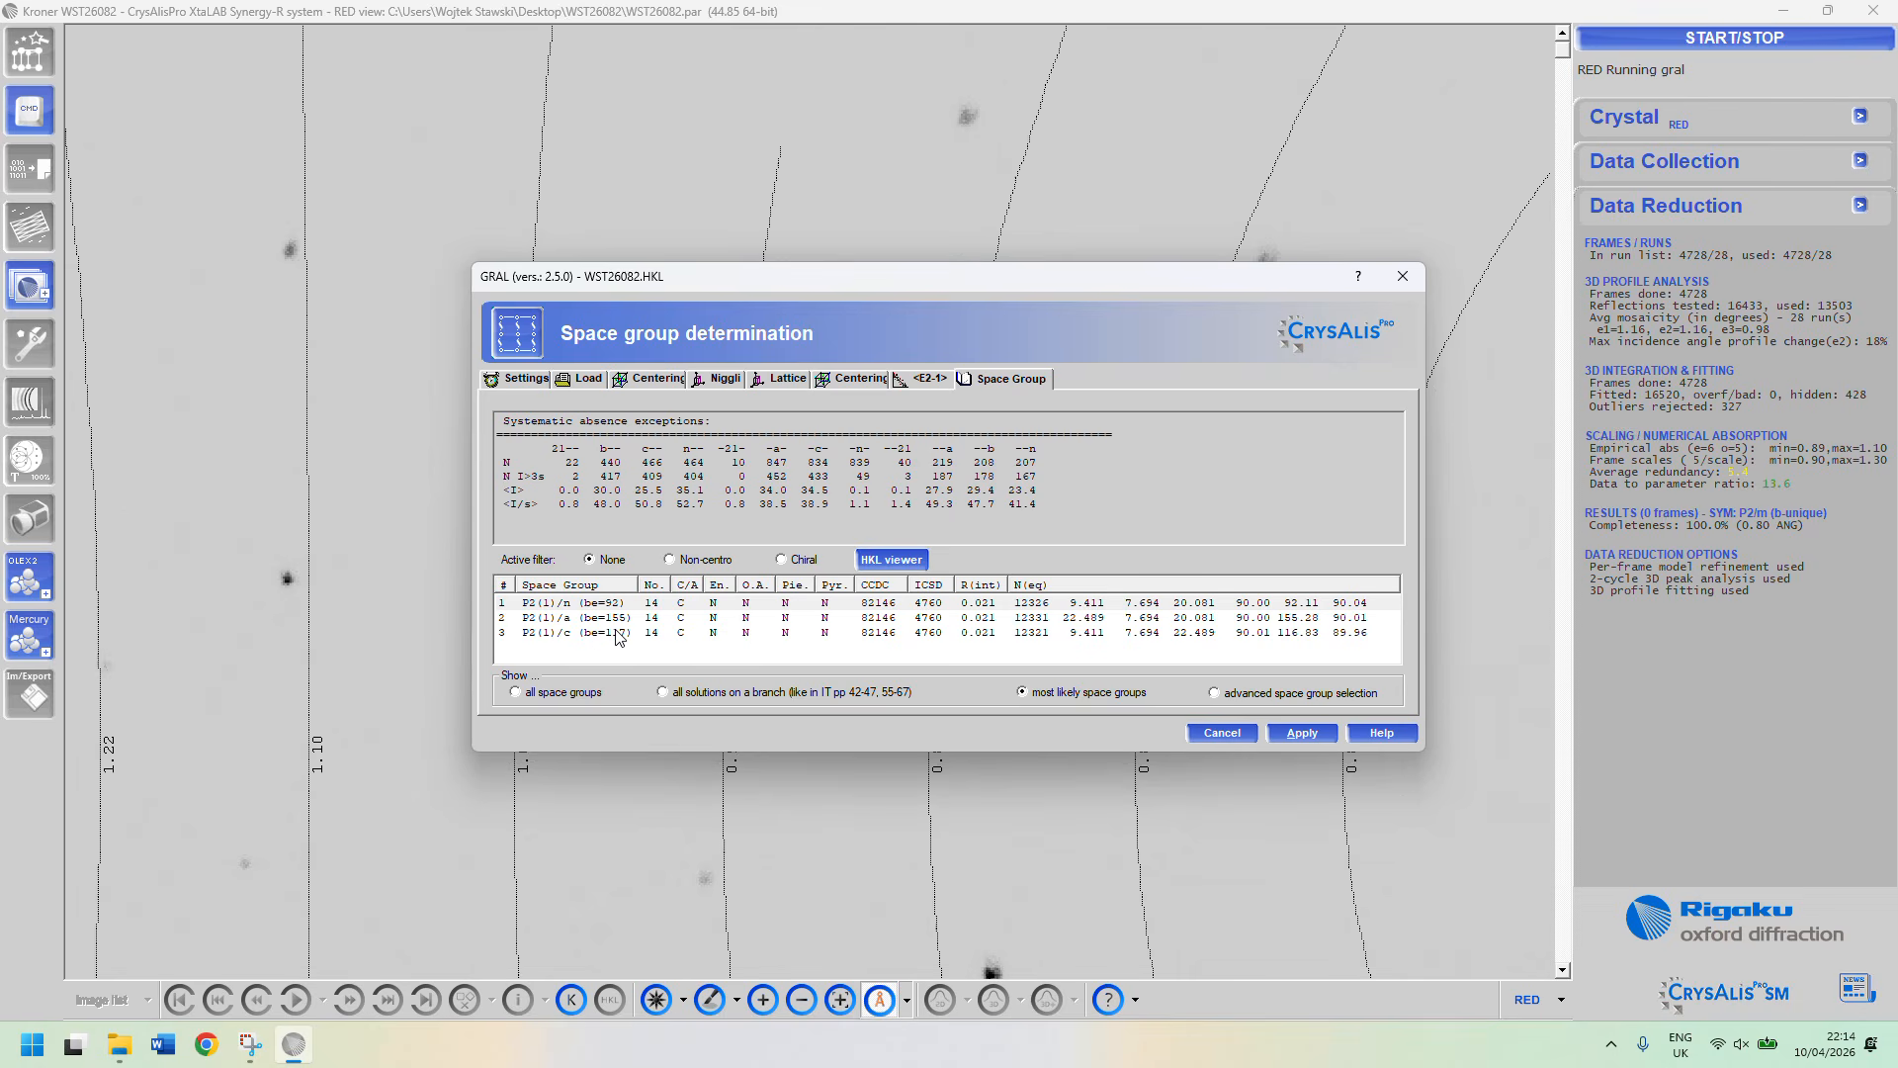
pyautogui.click(568, 605)
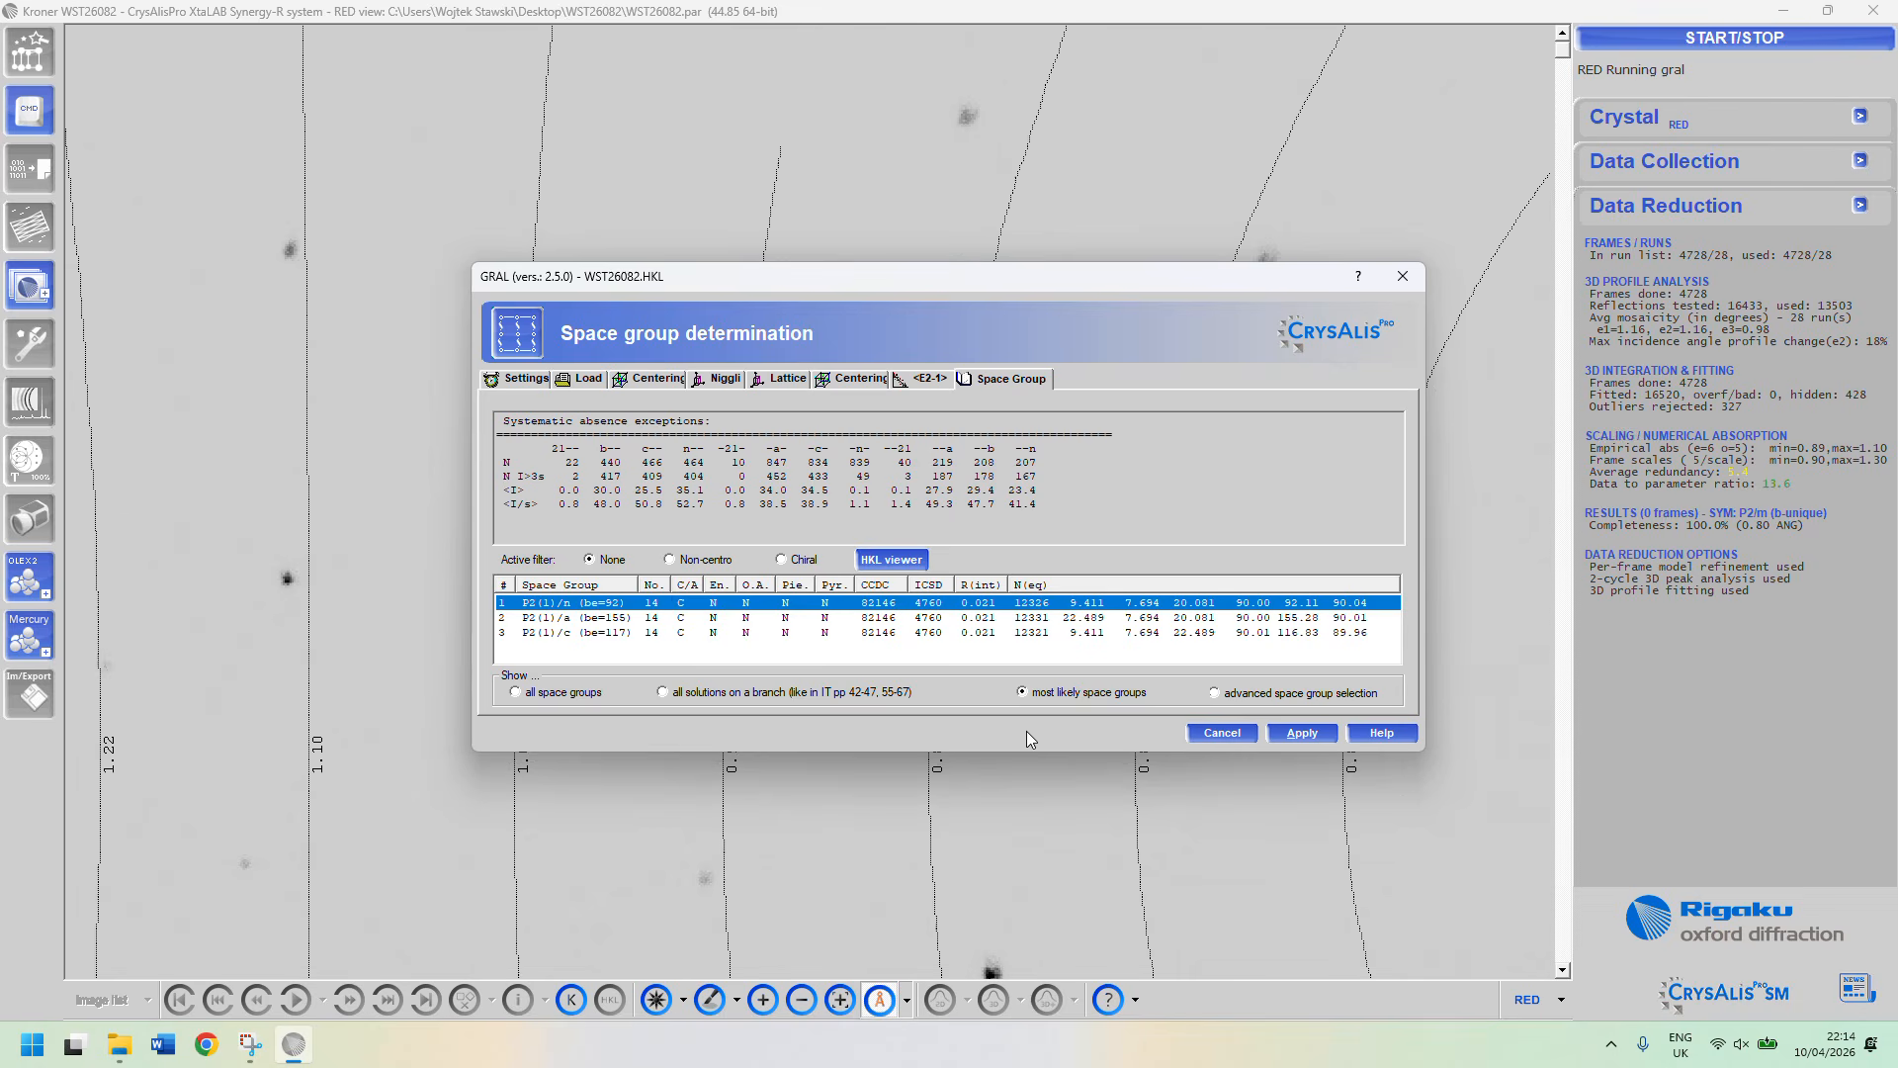
pyautogui.click(1301, 733)
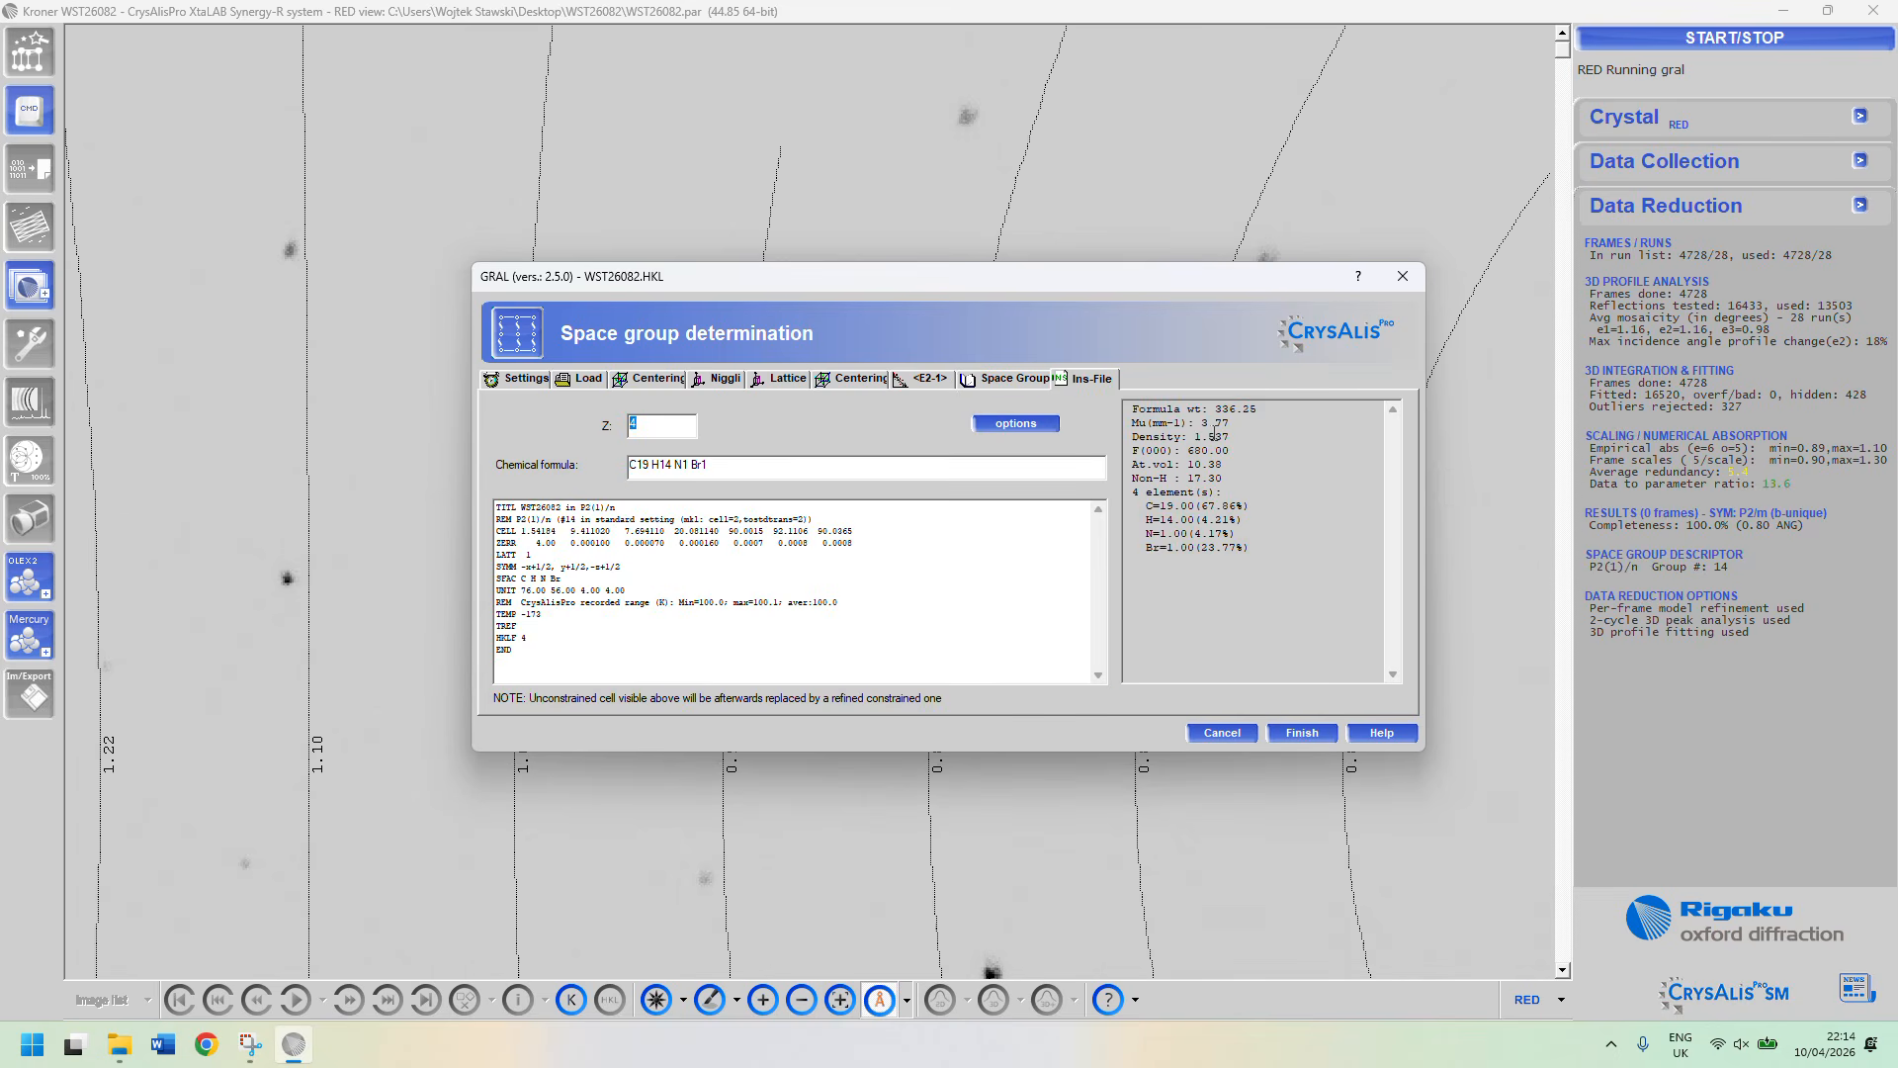
pyautogui.click(1301, 733)
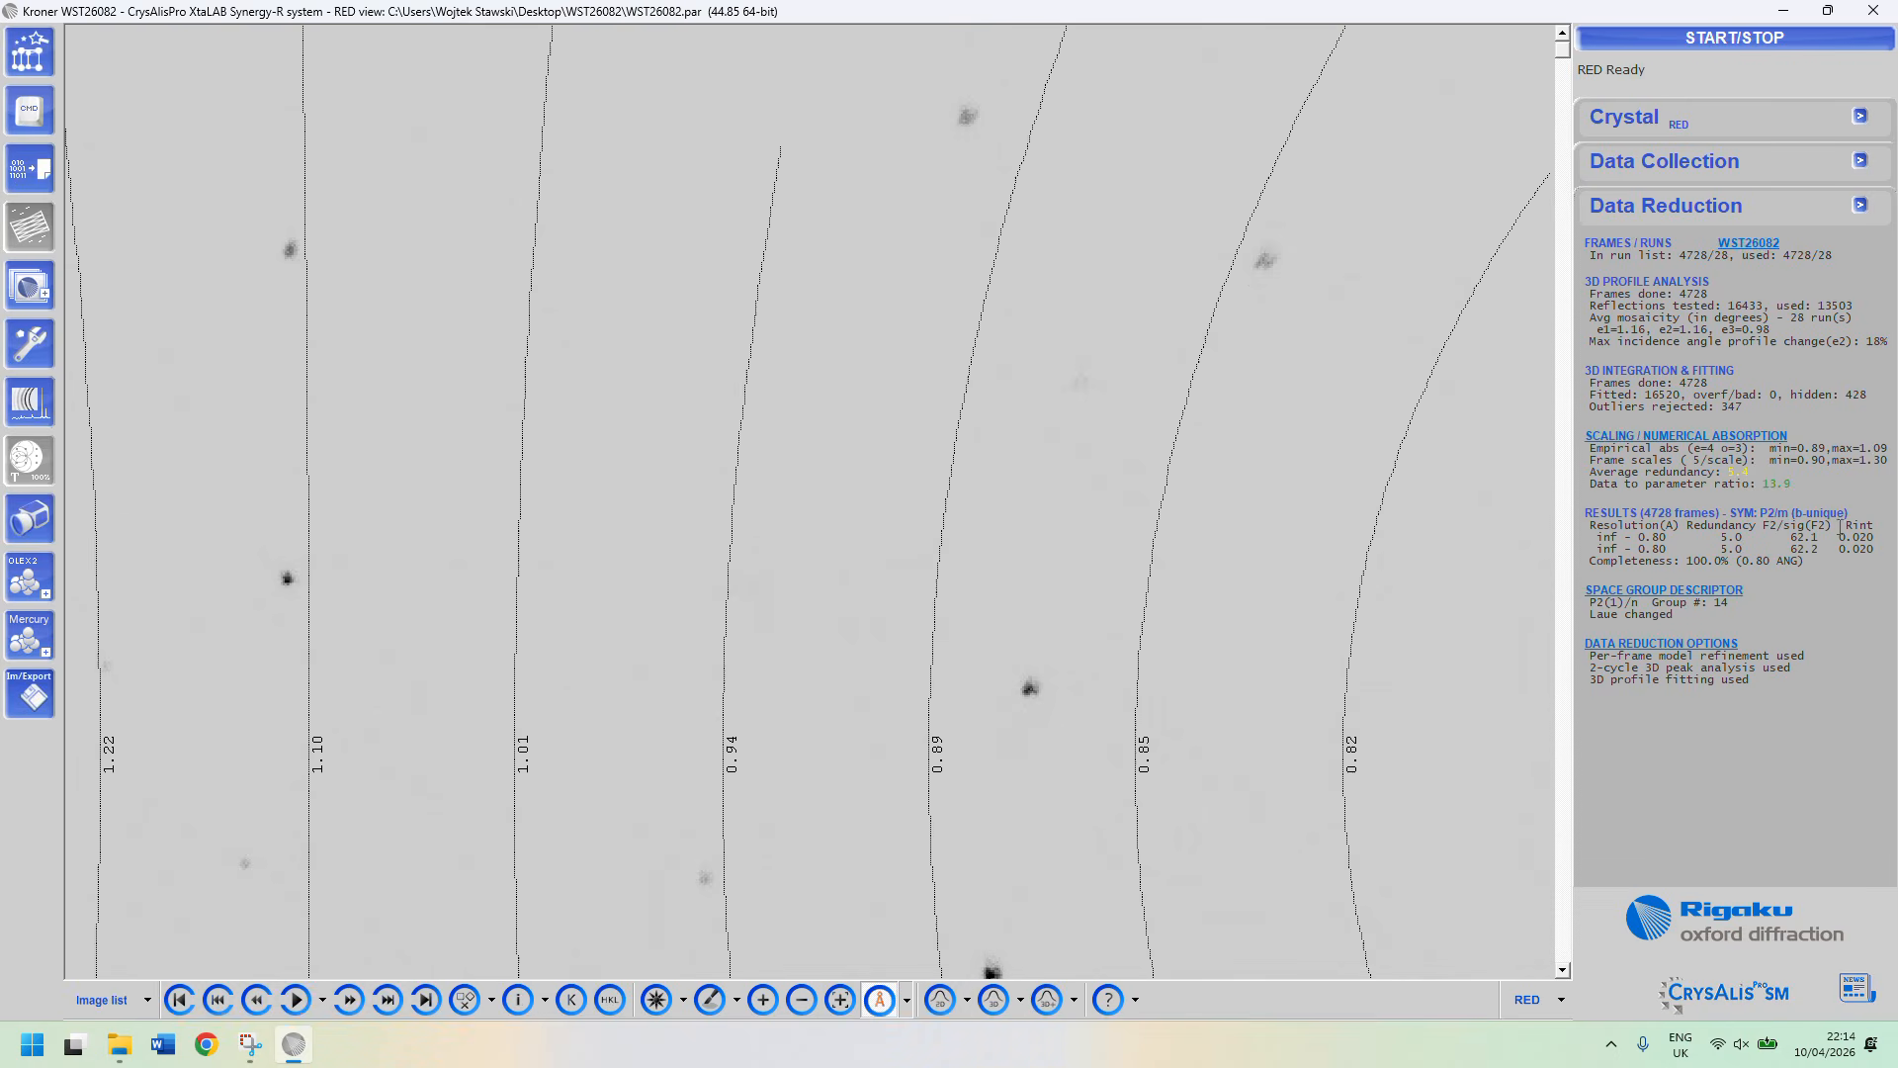
# Inspect the data reduction results and plot Rint against frame number in the reduction graphs.
pyautogui.click(30, 167)
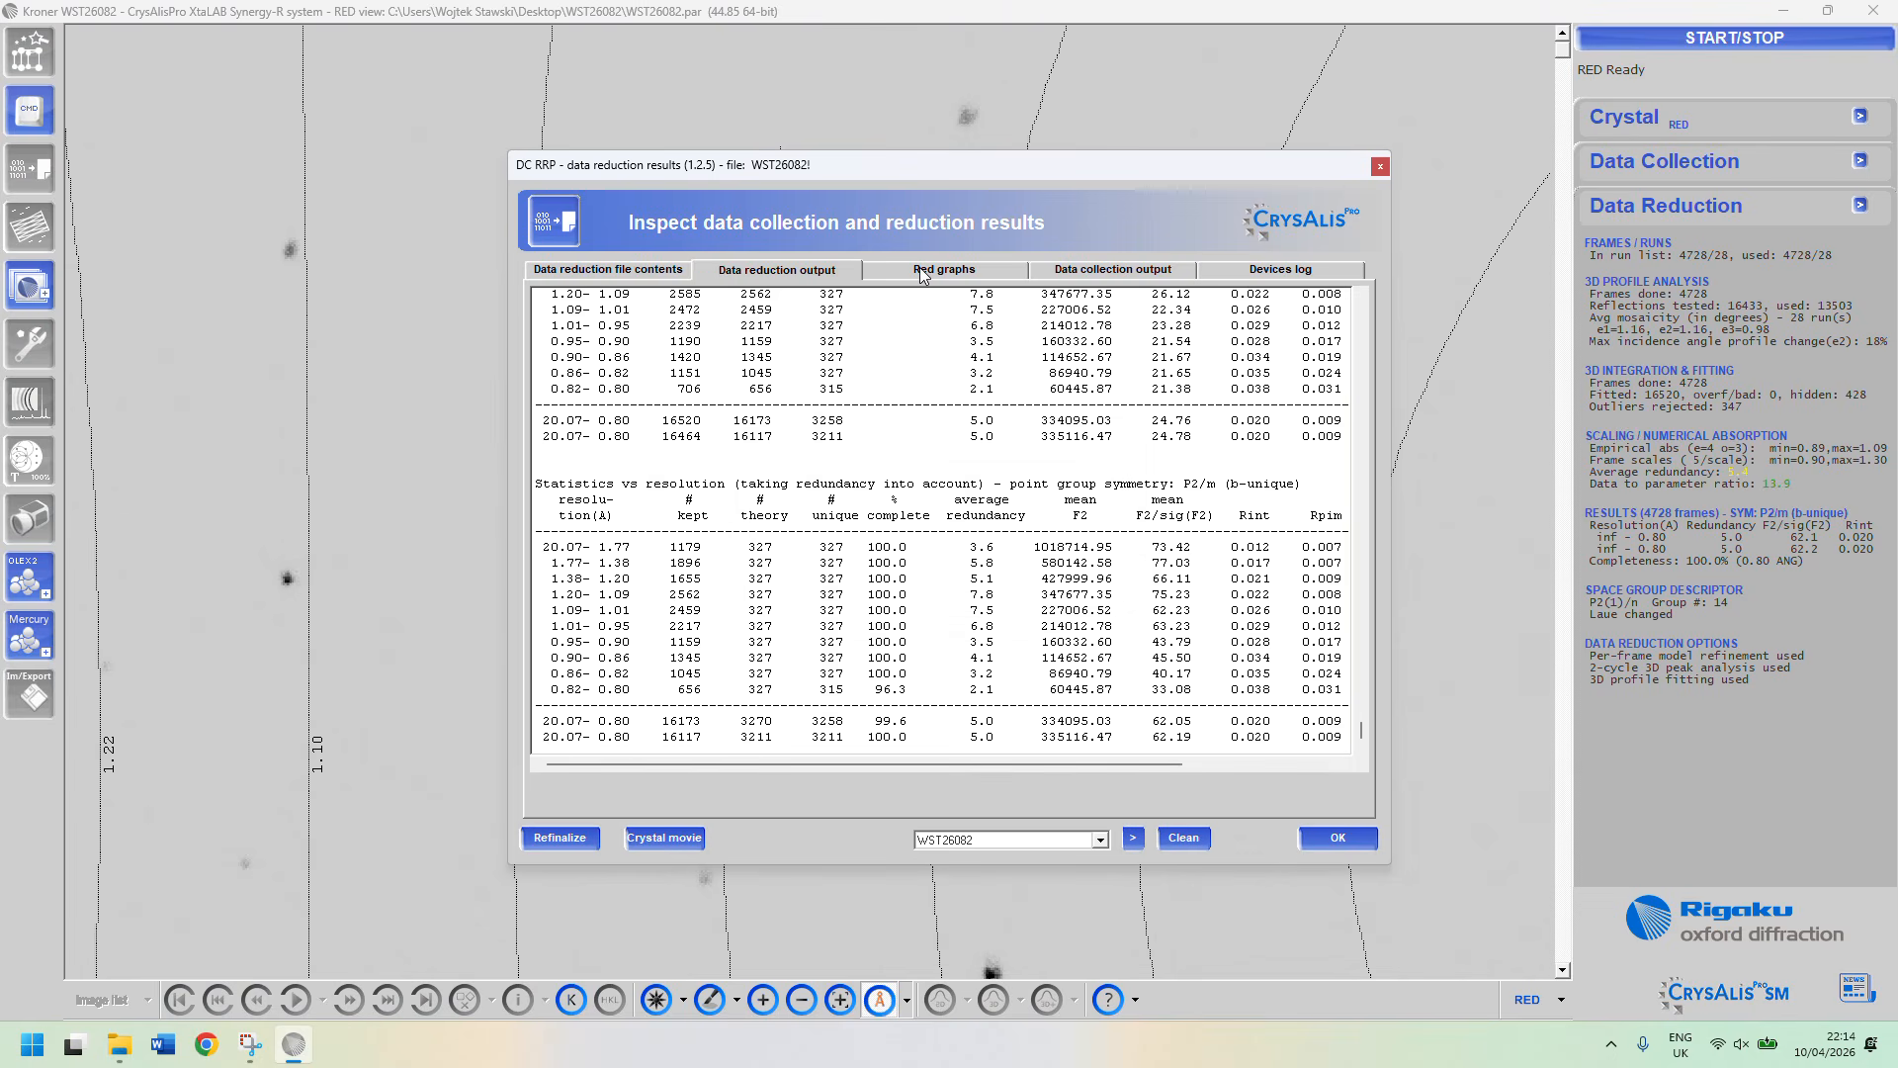
pyautogui.click(920, 274)
pyautogui.click(683, 792)
pyautogui.scroll(-2, 666, 855)
pyautogui.click(663, 871)
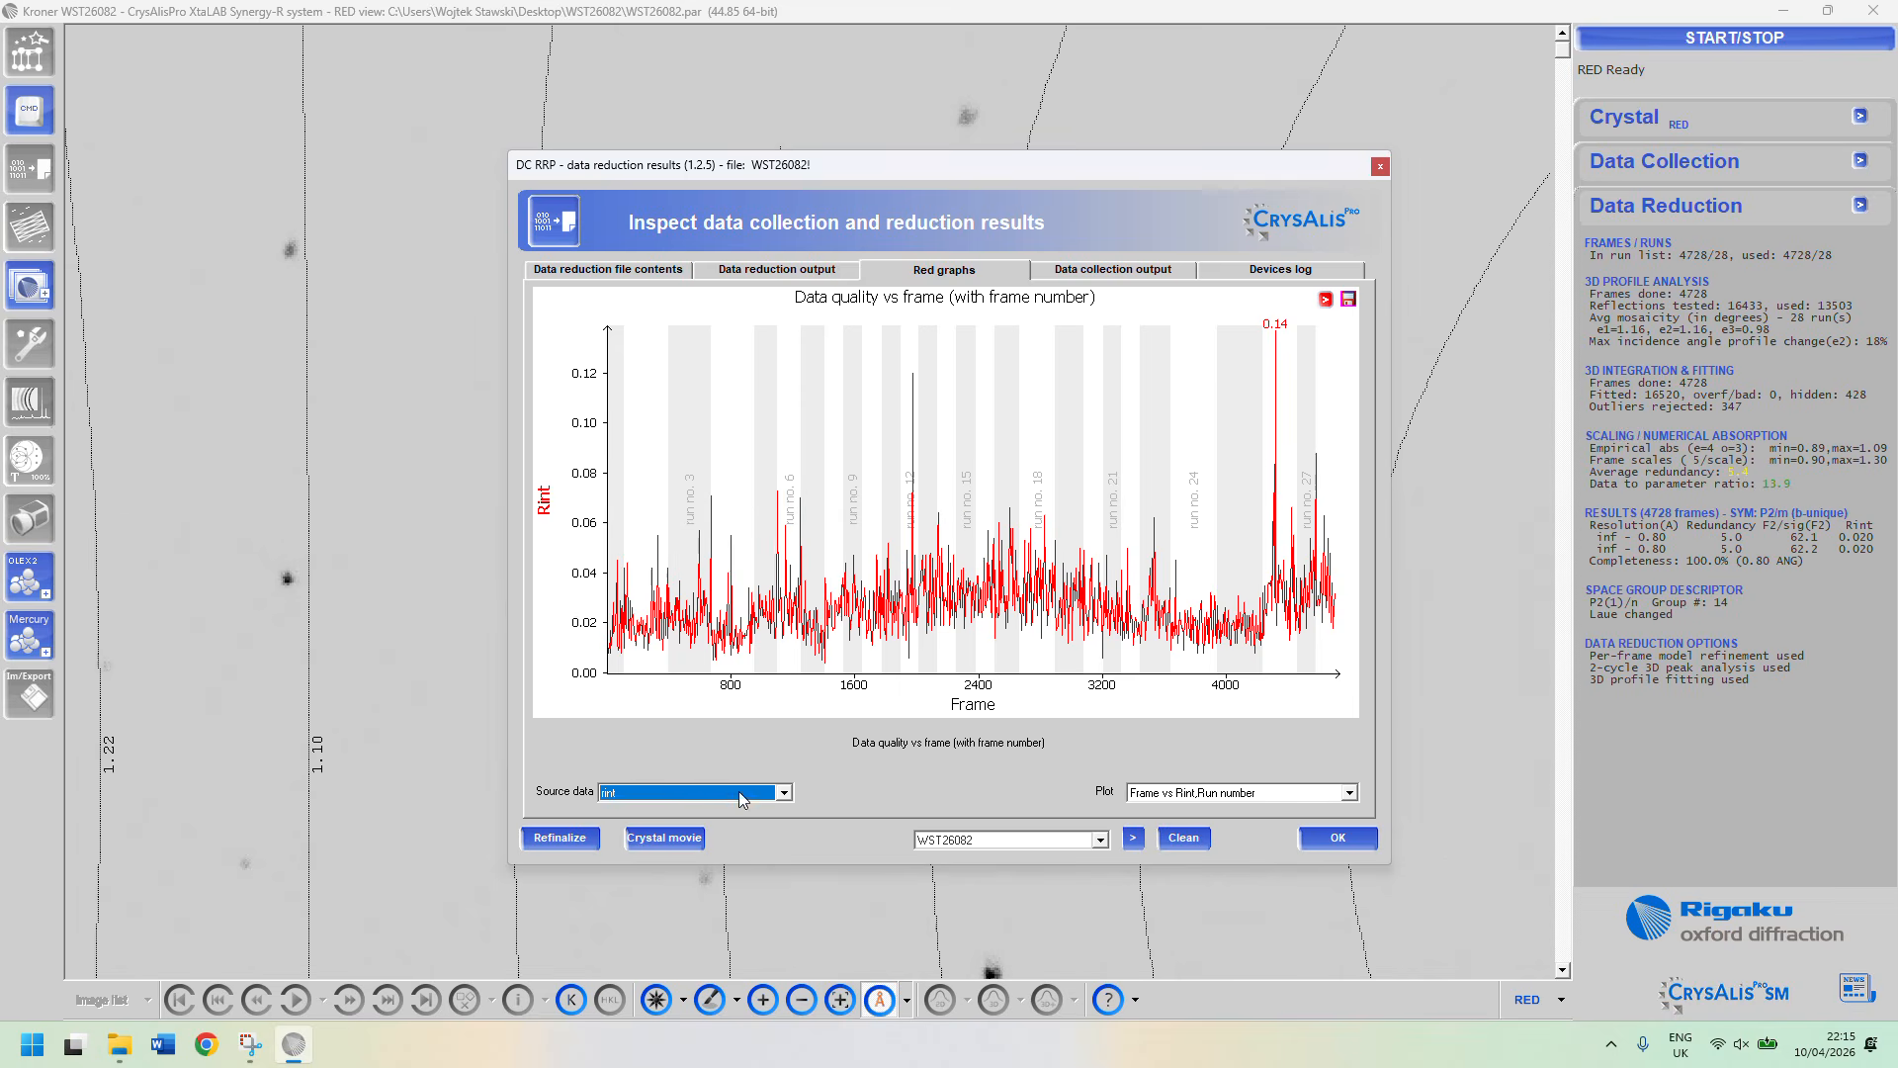
# Play the recorded crystal movie and check the chemical formula in the Mu-calculator without changing it.
pyautogui.click(682, 834)
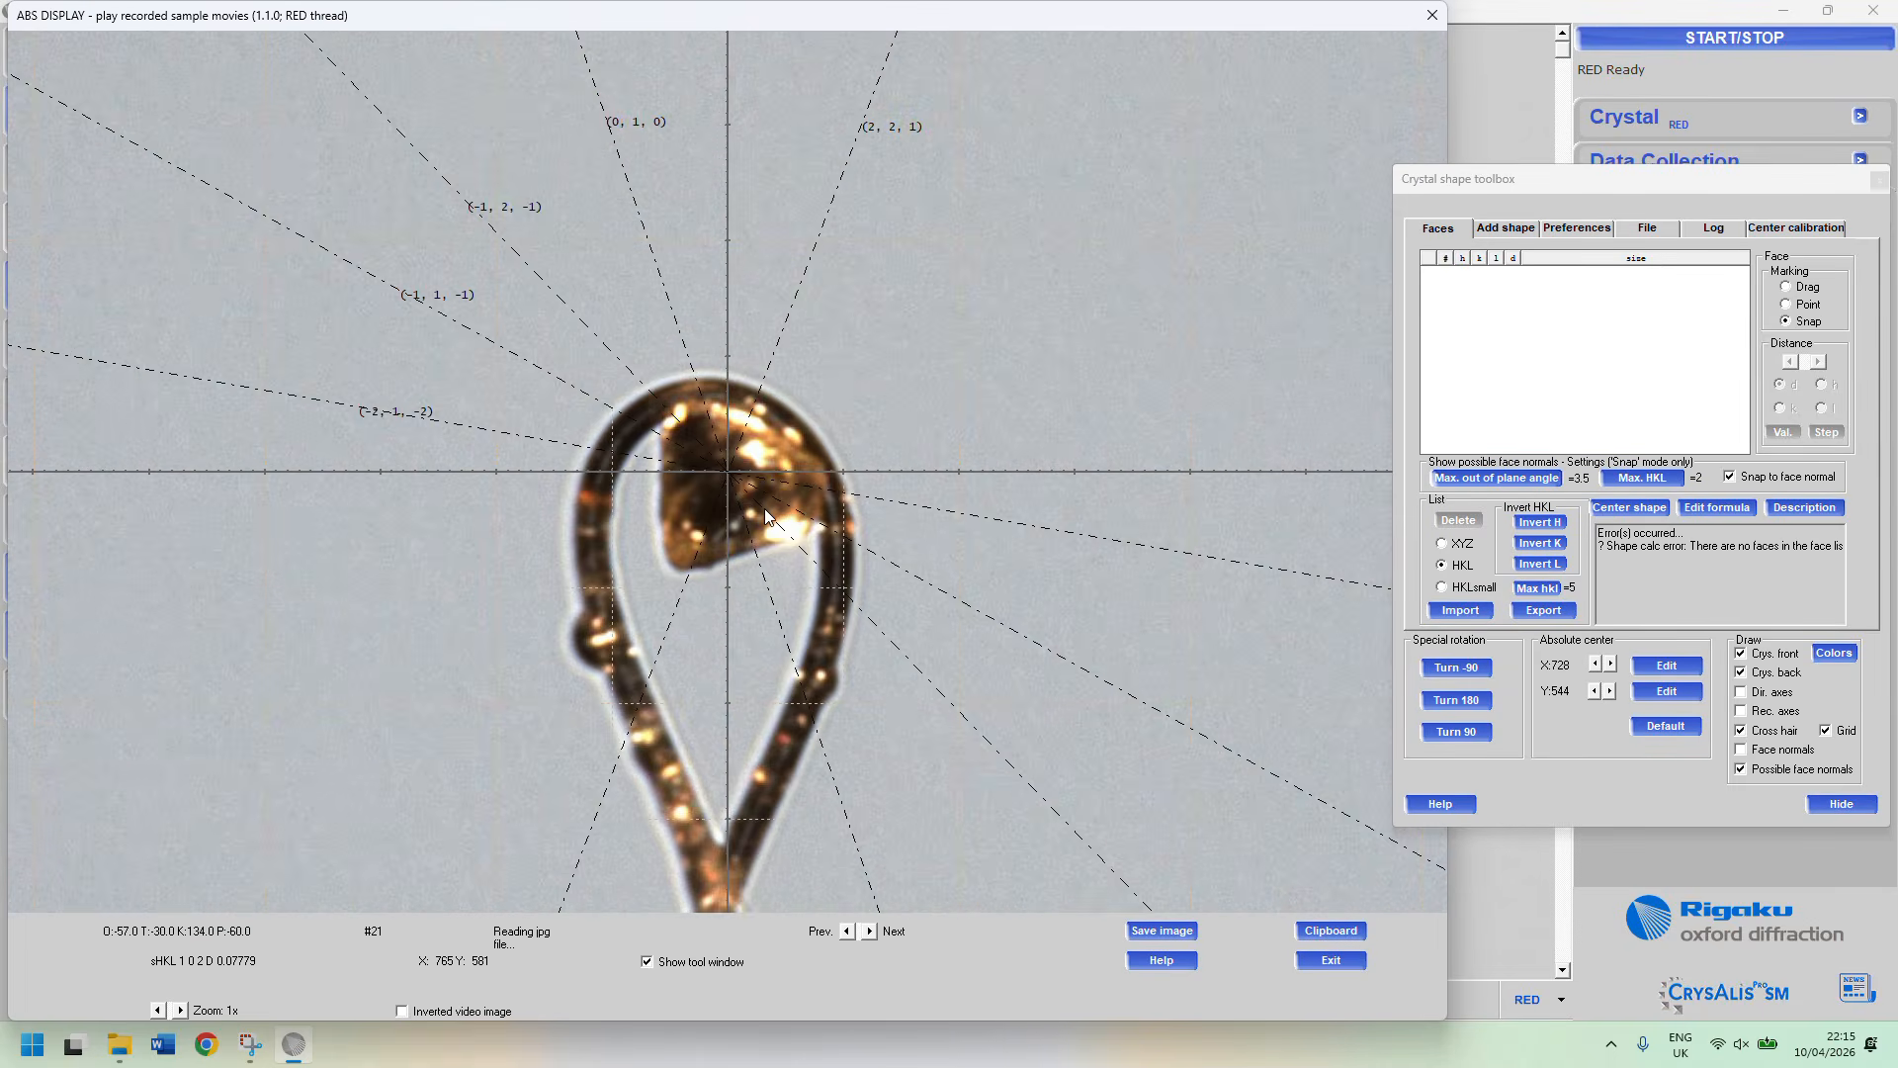
pyautogui.click(1726, 516)
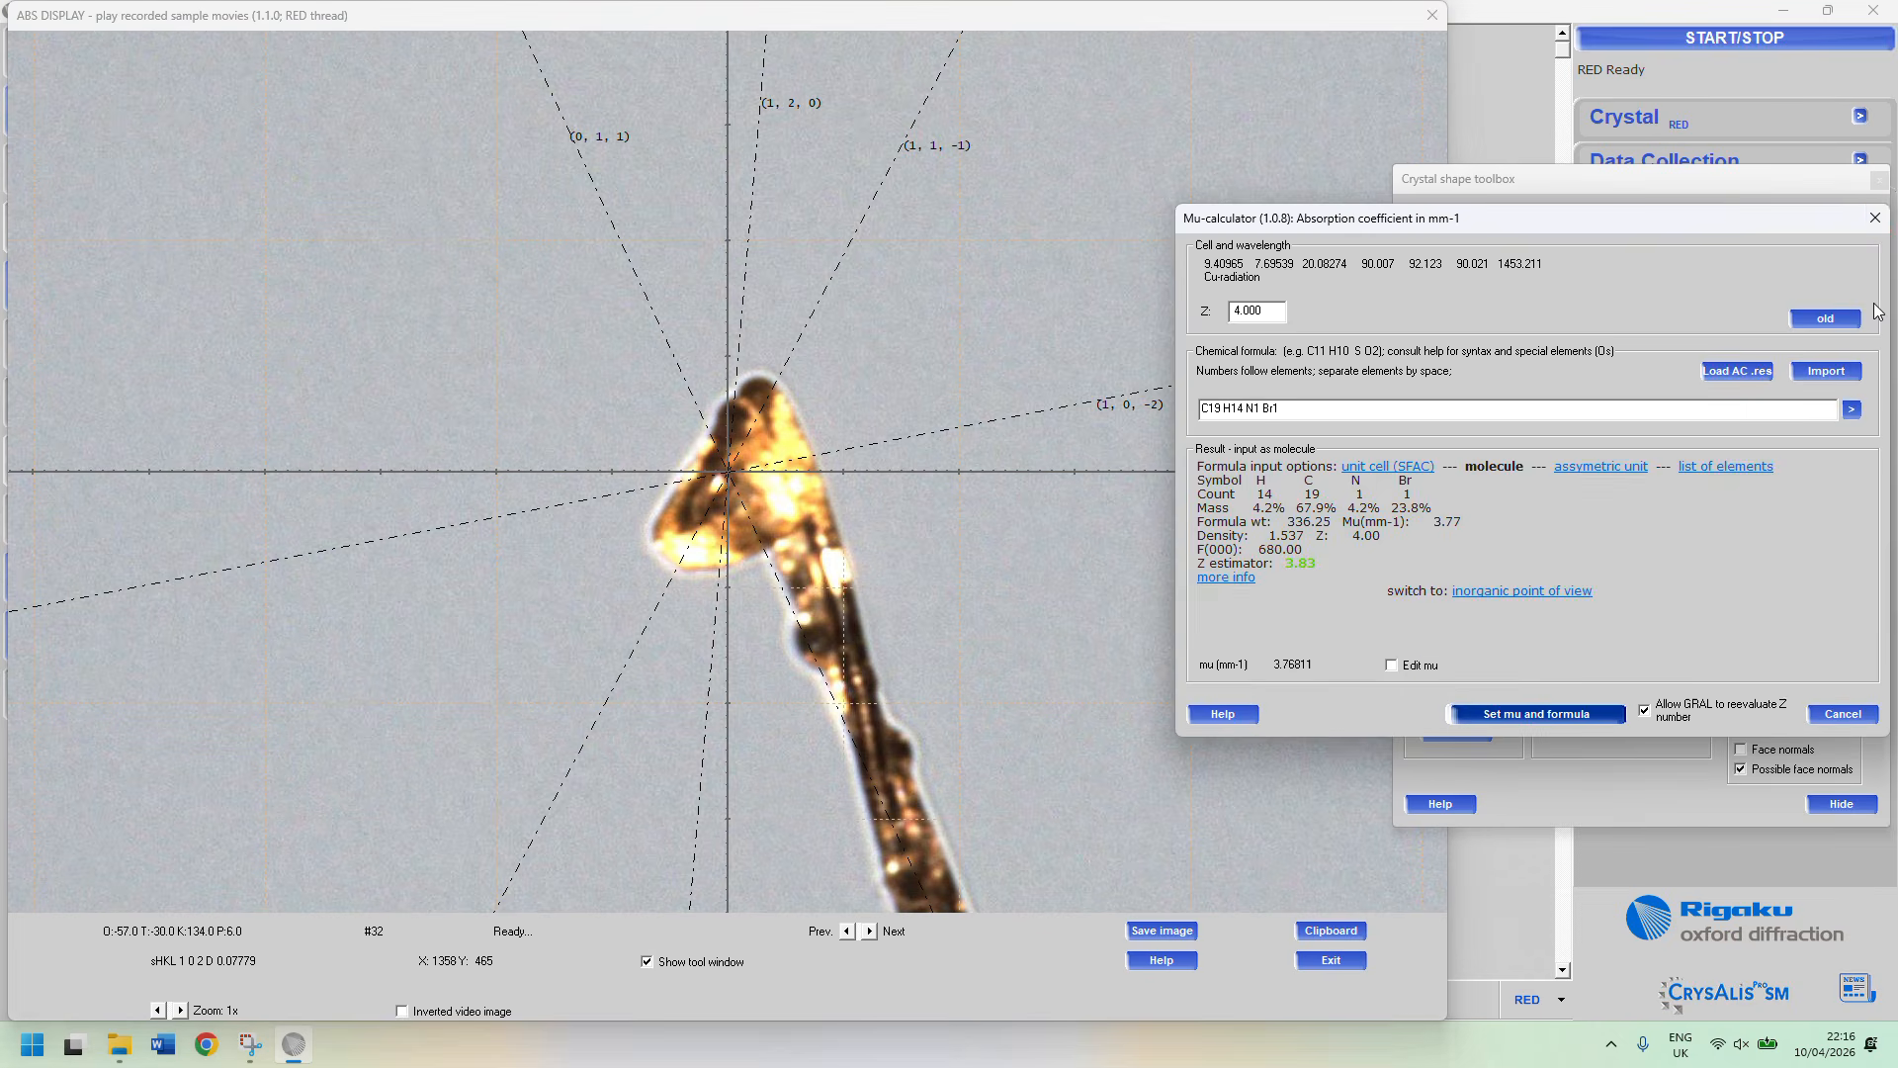
pyautogui.click(1876, 218)
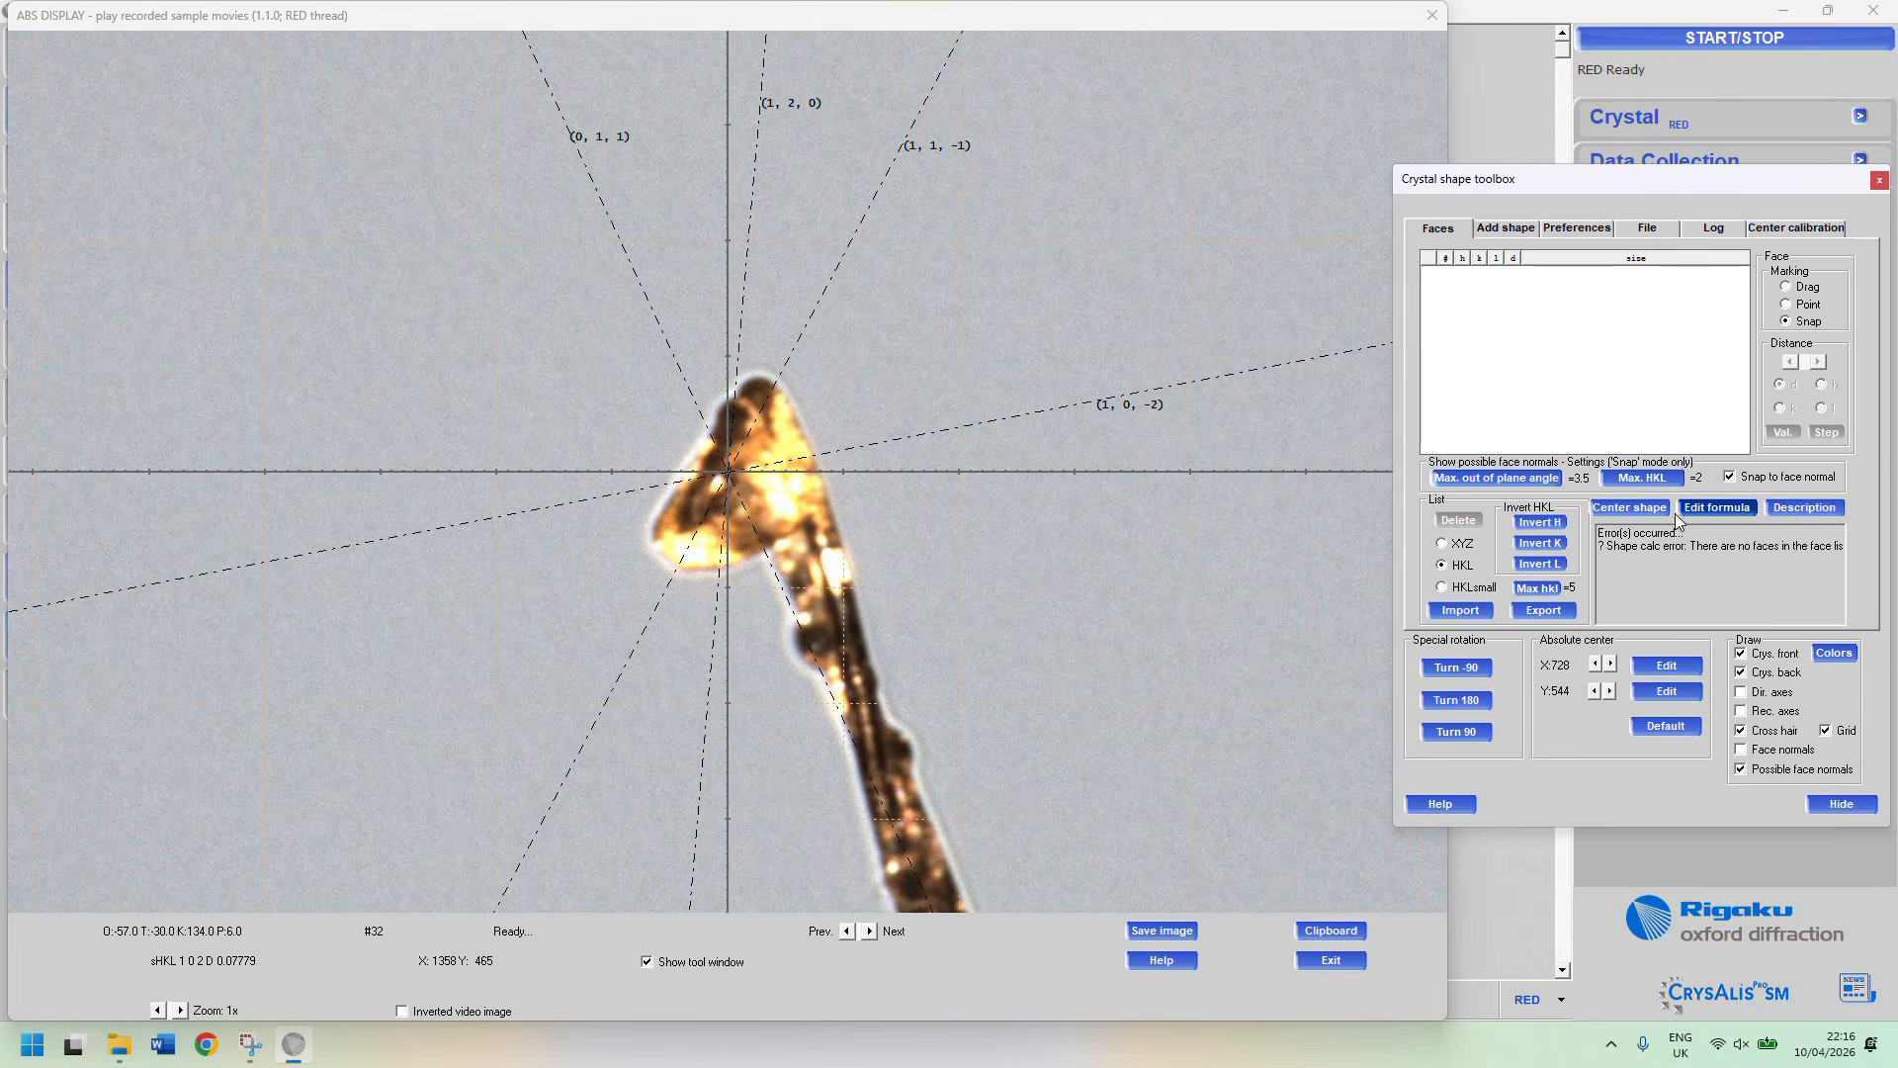
# Confirm the crystal description as clear light yellow, irregular, with its minimum, middle and maximum sizes, and exit the crystal movie.
pyautogui.click(1796, 507)
pyautogui.doubleClick(1599, 461)
pyautogui.doubleClick(1591, 420)
pyautogui.click(1758, 419)
pyautogui.click(1583, 552)
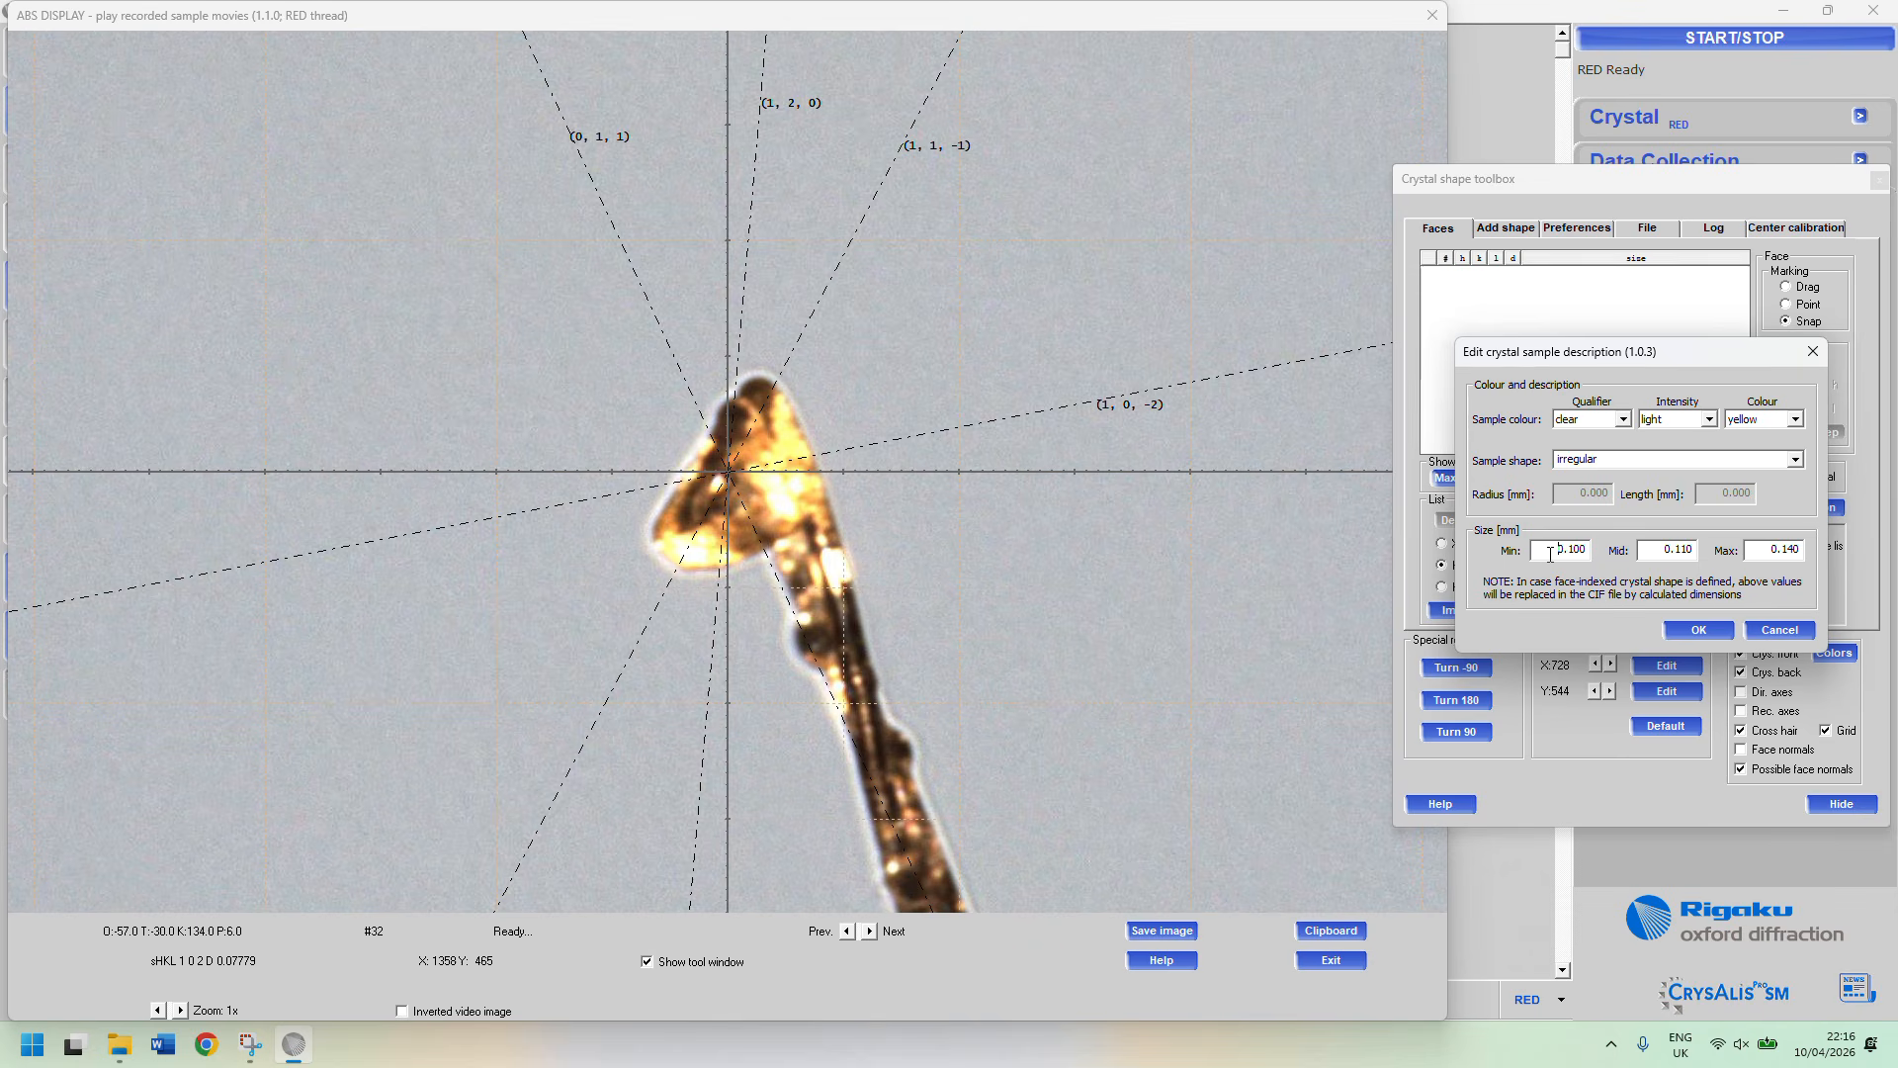
pyautogui.doubleClick(1565, 557)
pyautogui.click(1565, 557)
pyautogui.doubleClick(1769, 557)
pyautogui.click(1702, 628)
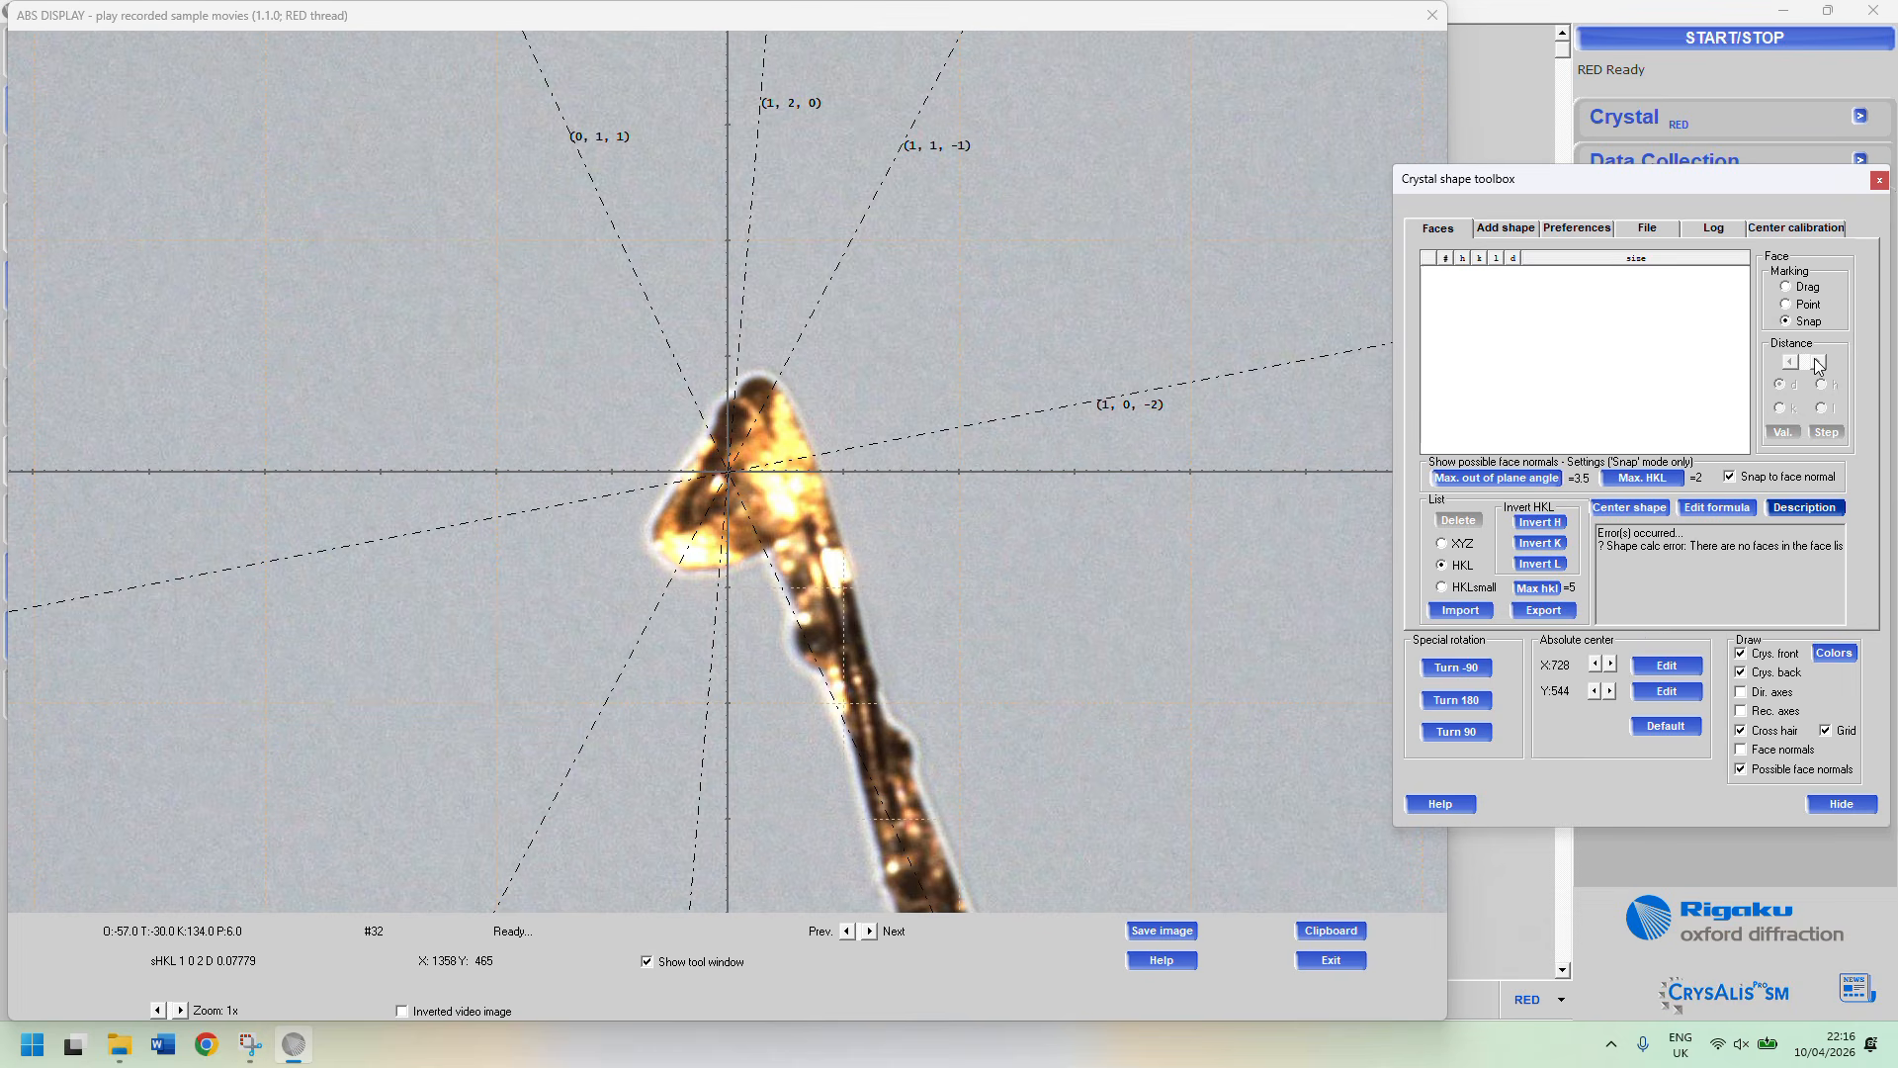
pyautogui.click(1879, 182)
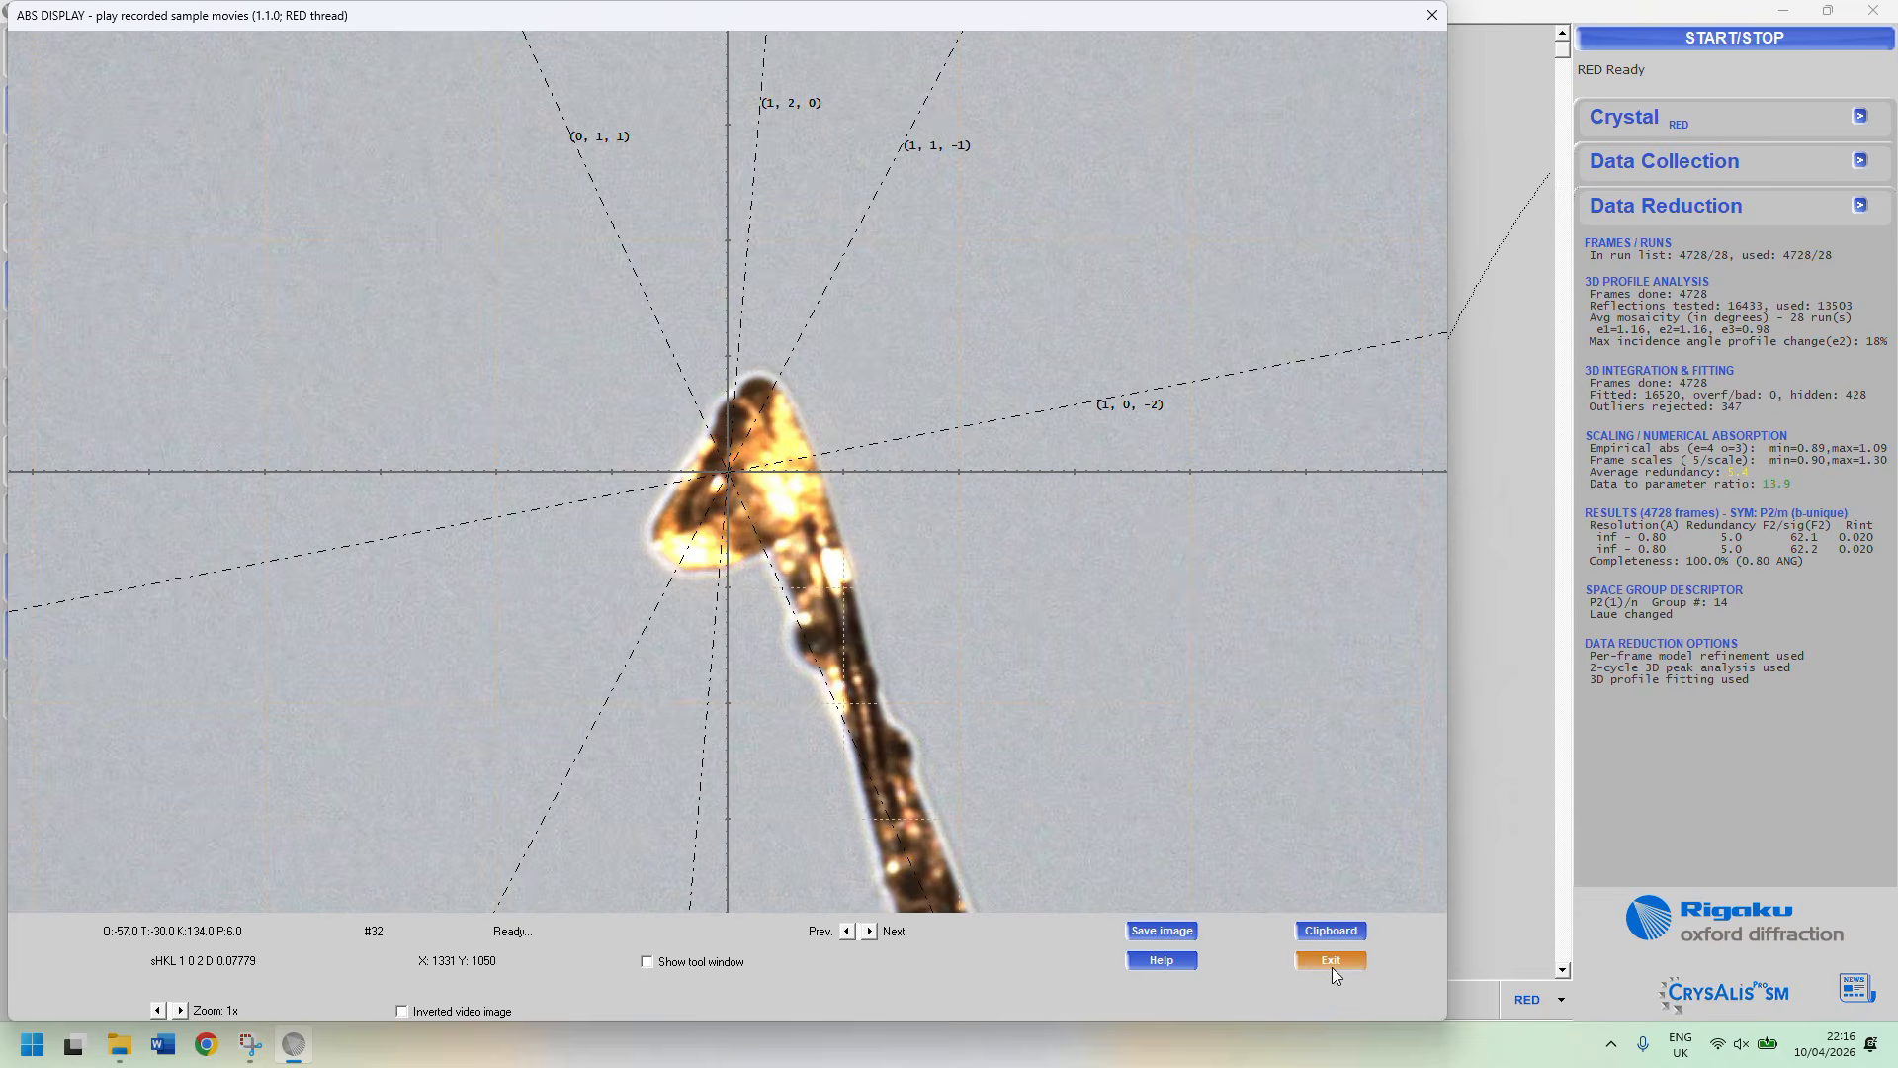
pyautogui.click(1332, 964)
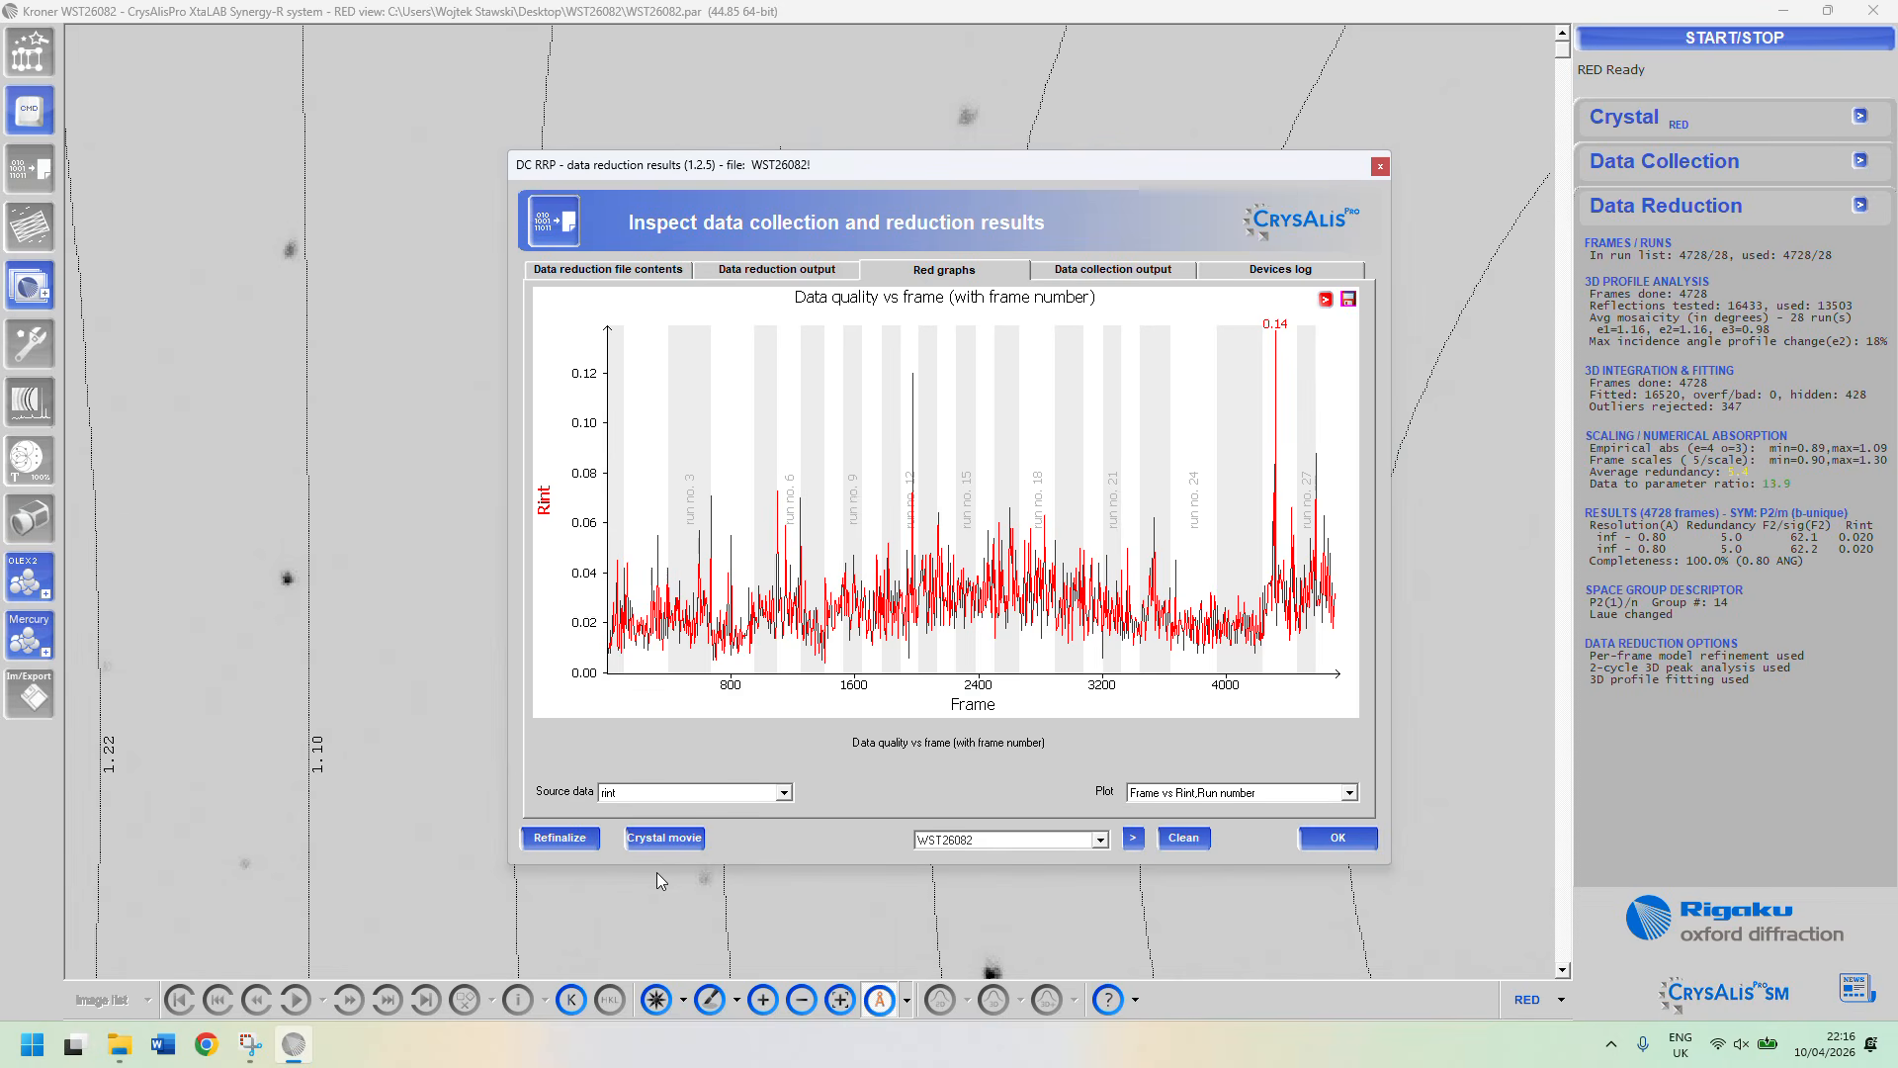
# Start a refinalization with the output name WST26082_WS2, set to start a new branch.
pyautogui.click(559, 839)
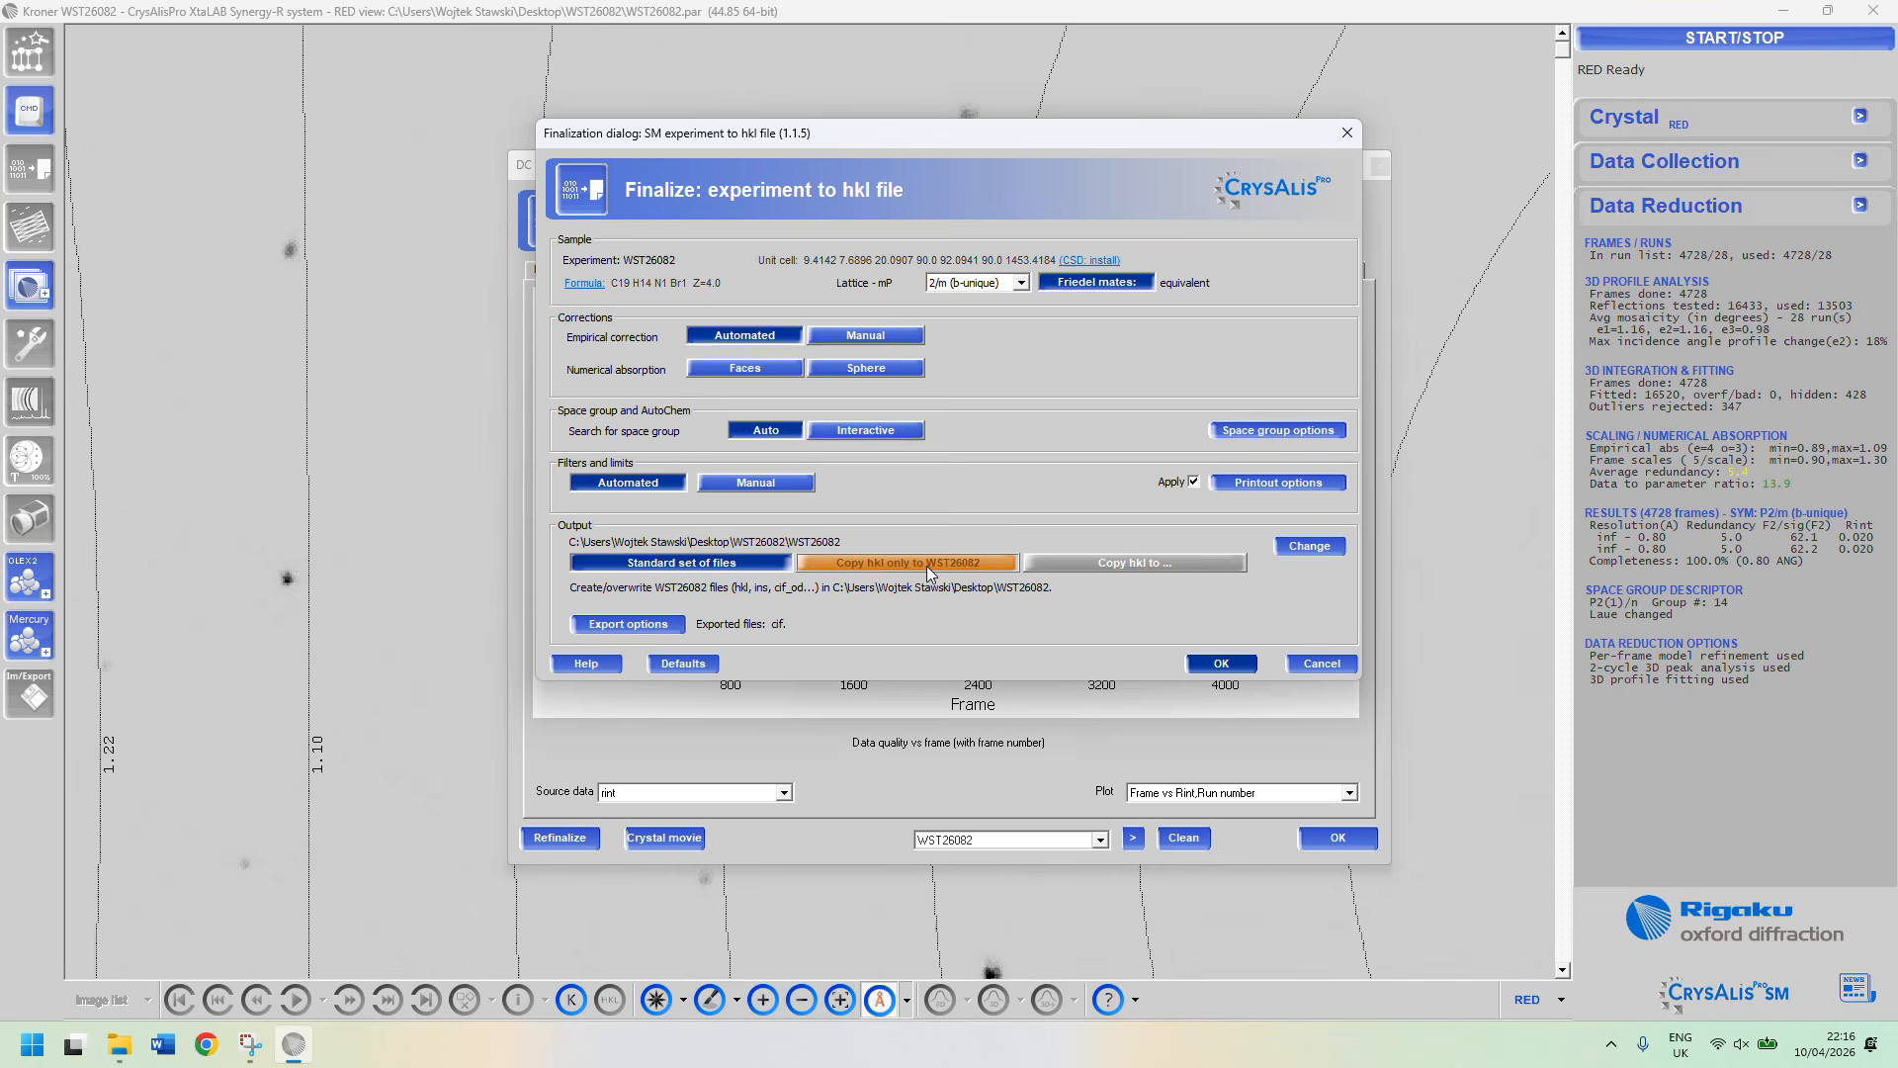
pyautogui.click(1309, 546)
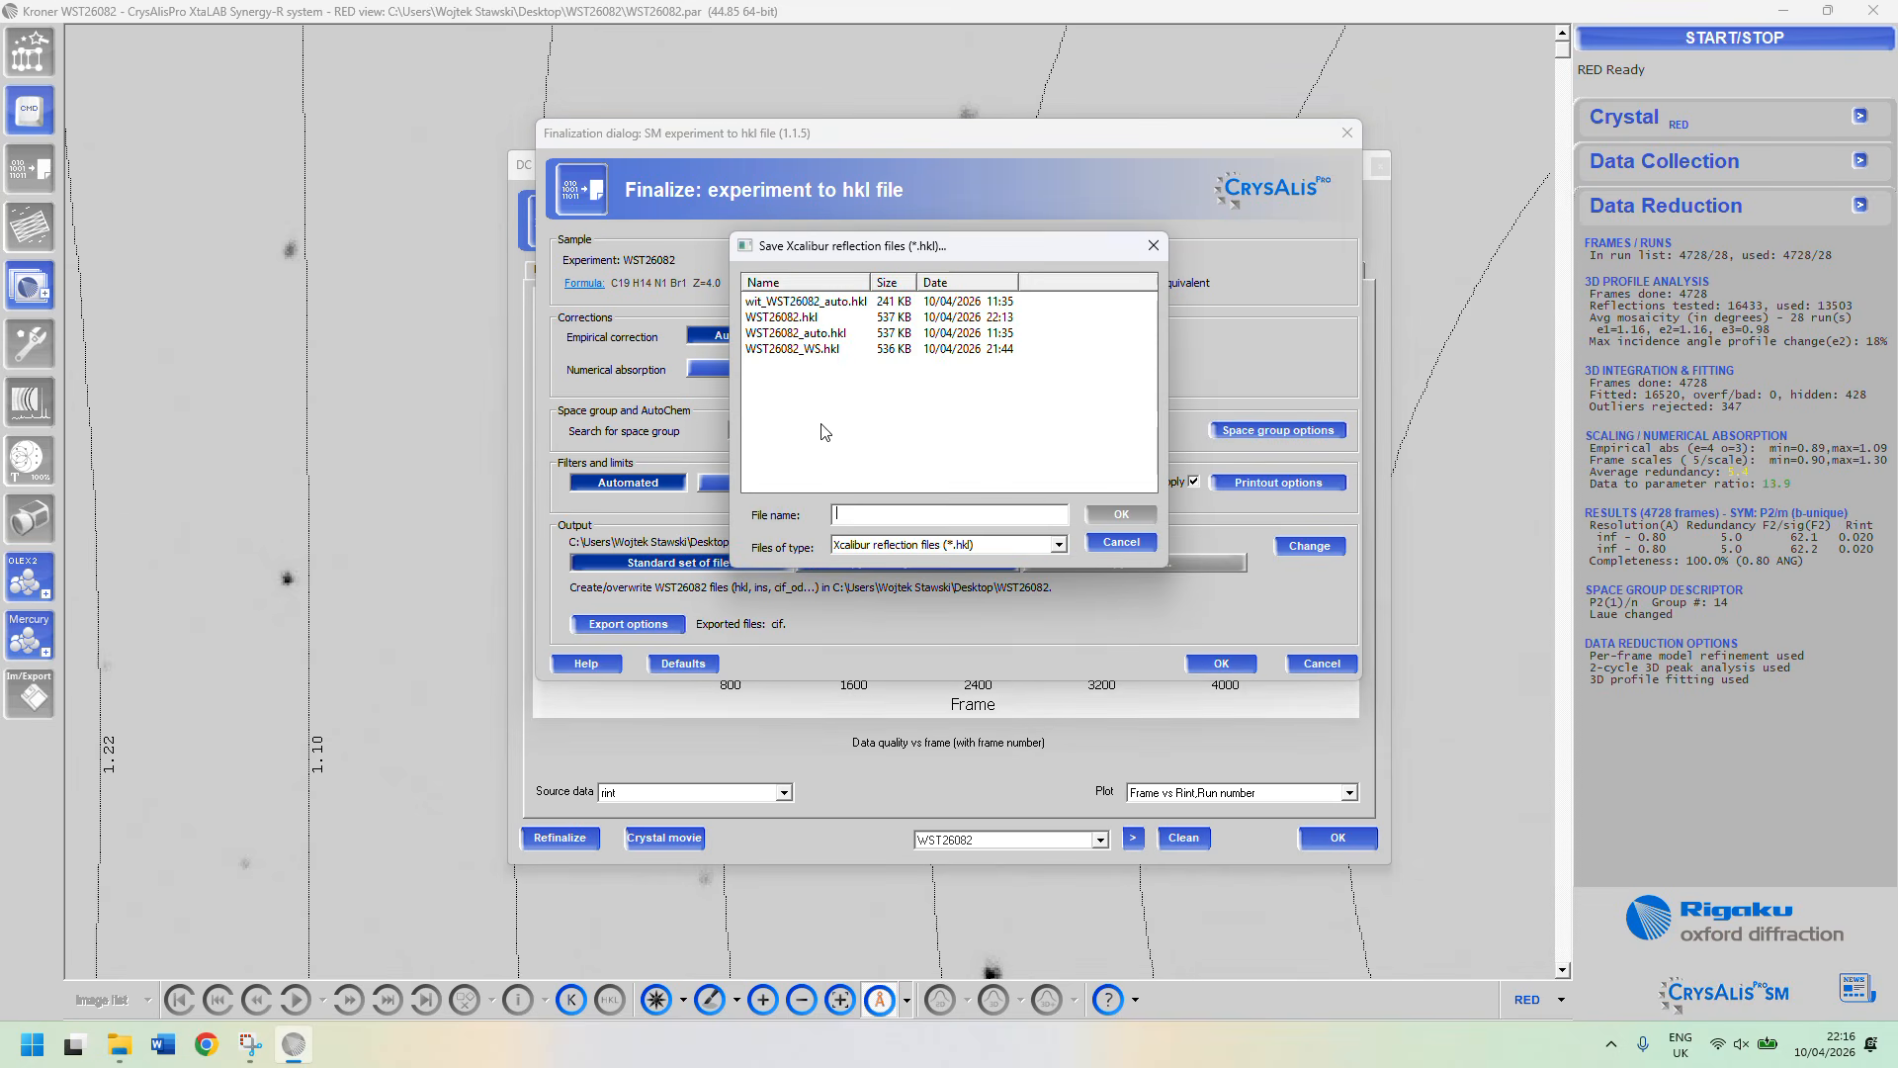
pyautogui.click(834, 350)
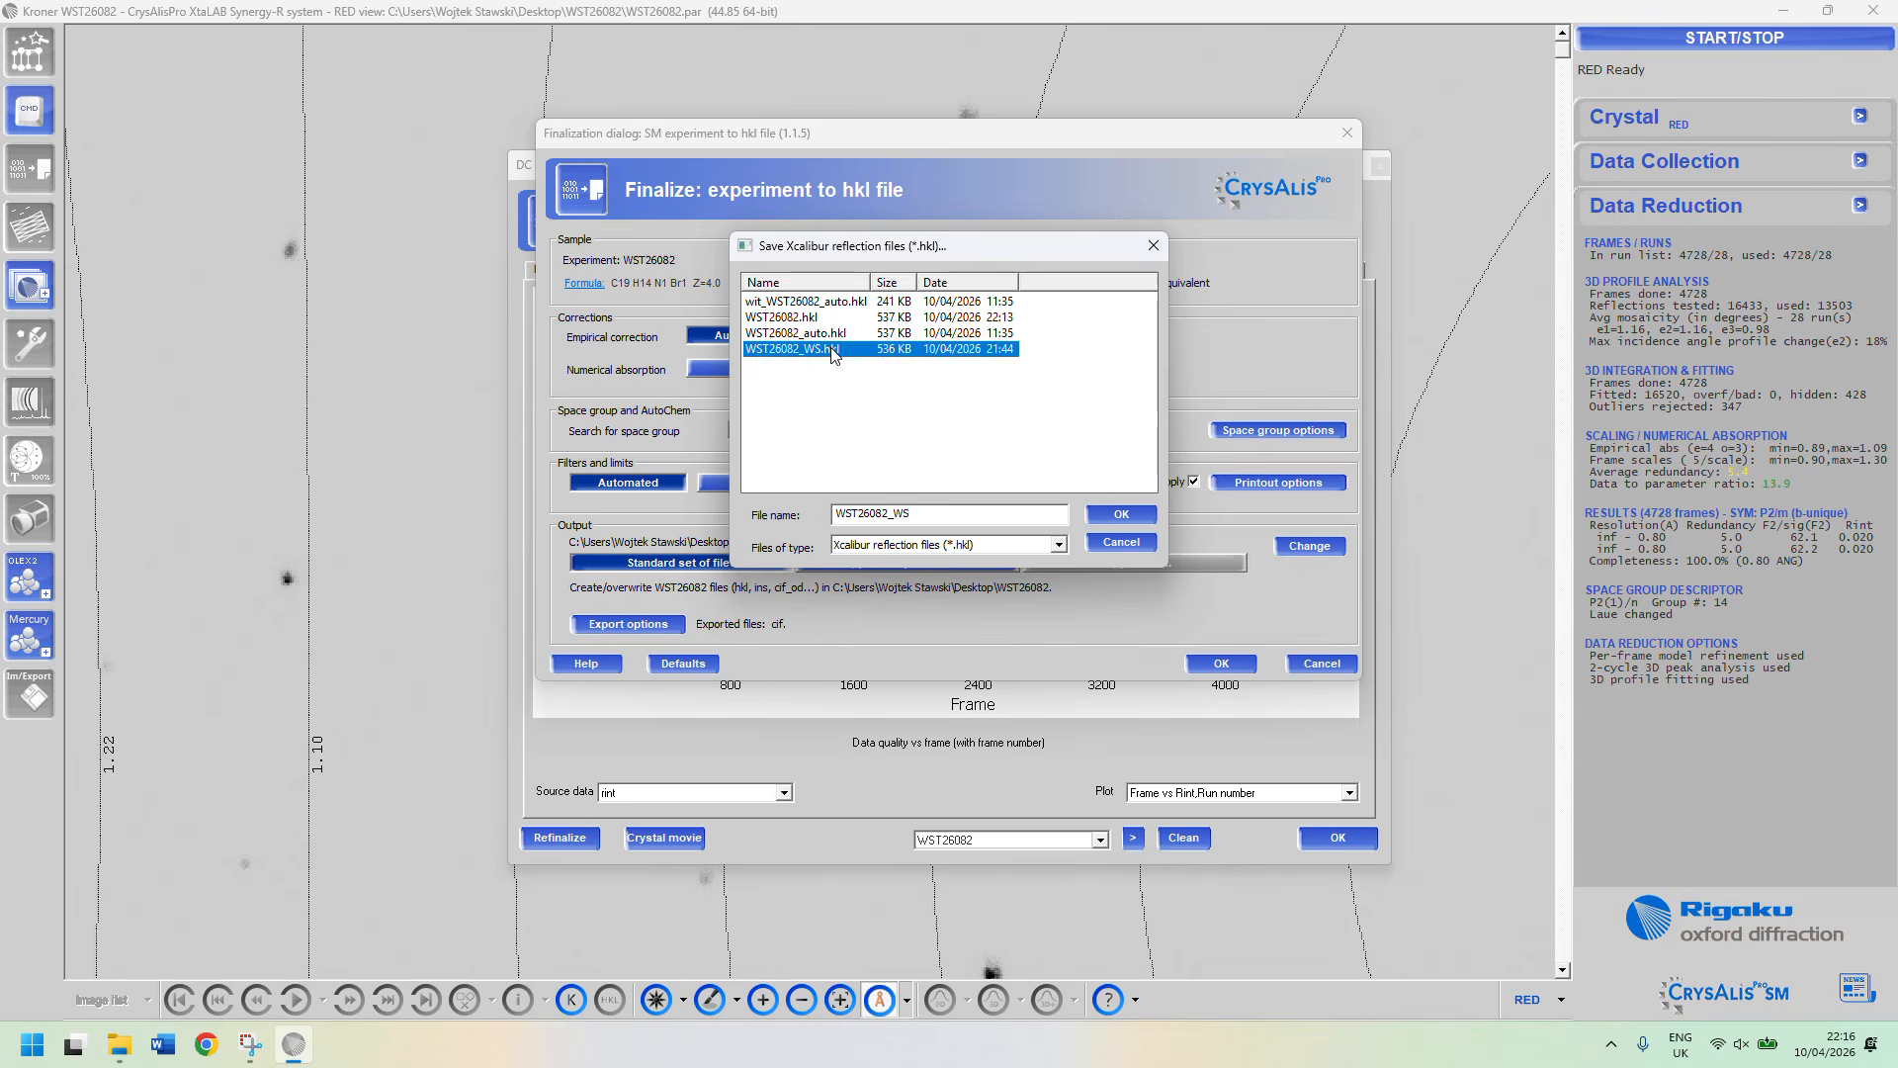
pyautogui.click(903, 516)
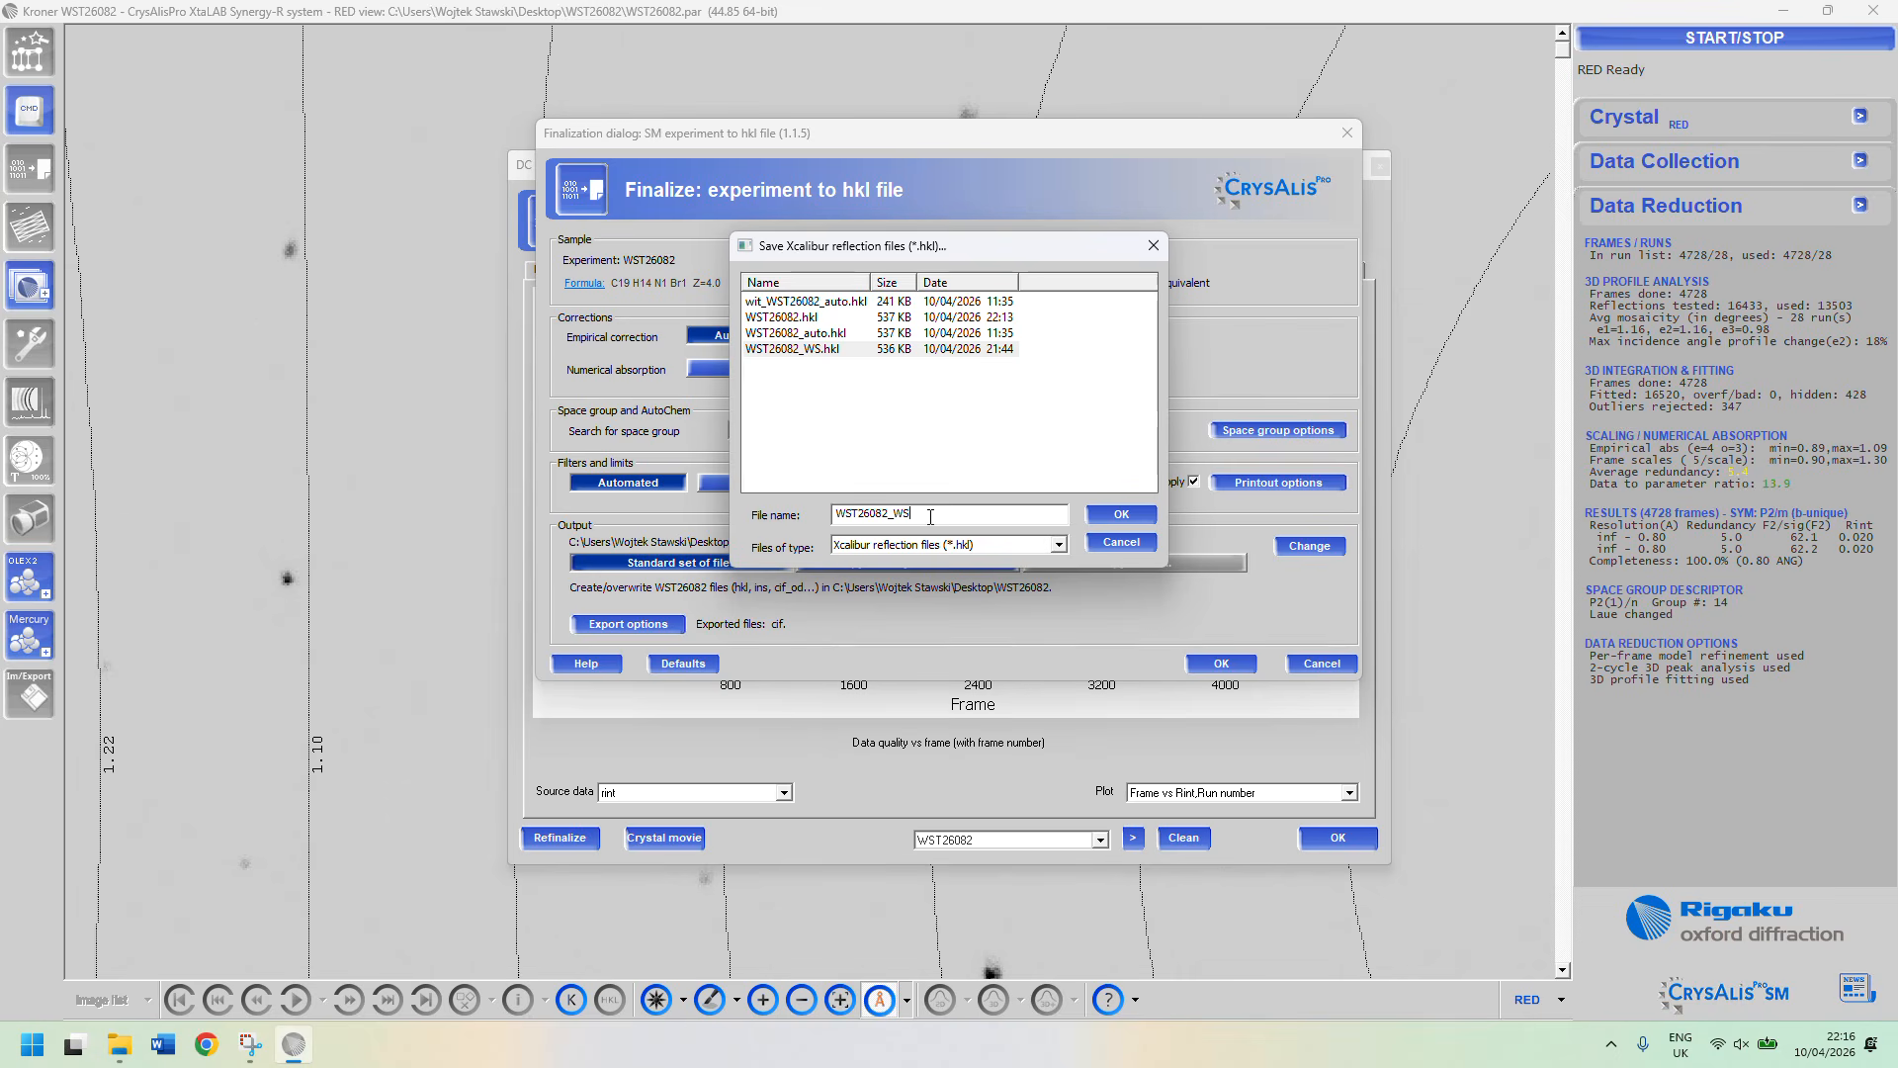
pyautogui.write('2')
pyautogui.click(1122, 514)
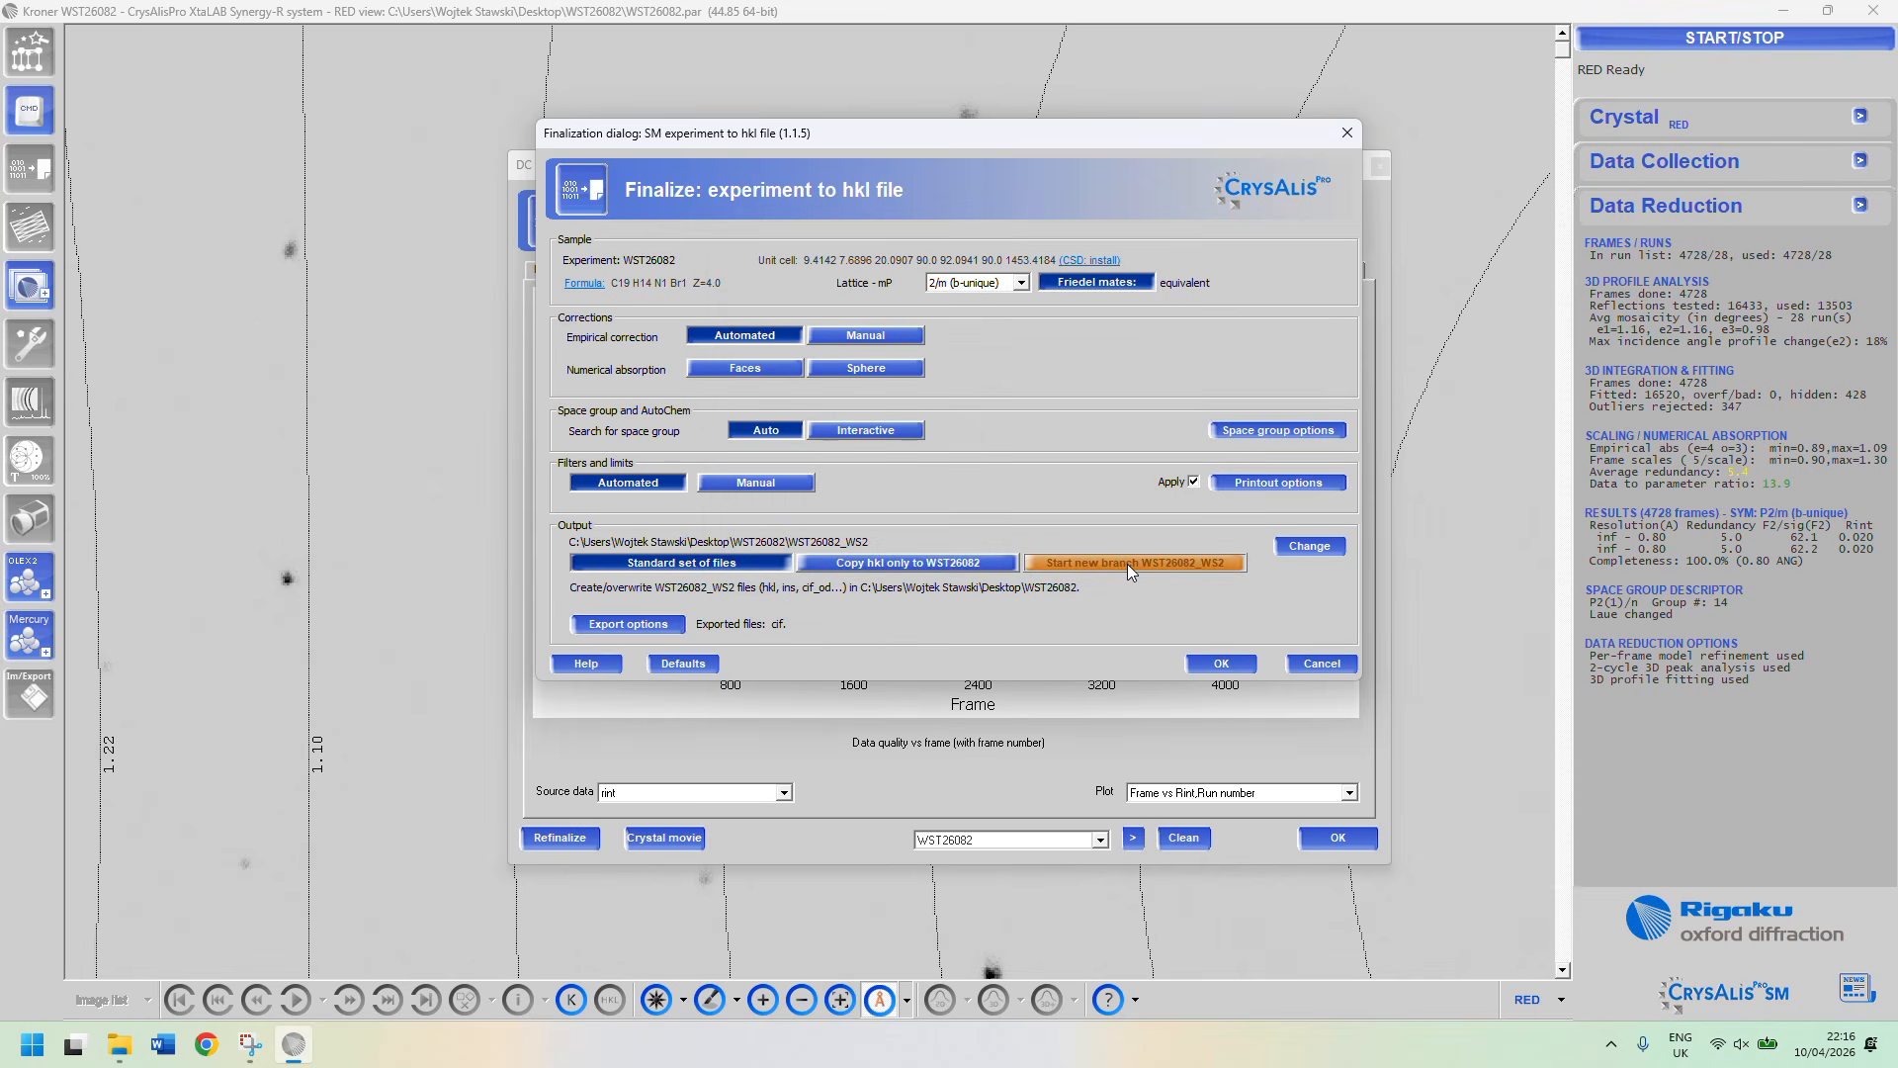
pyautogui.click(1127, 564)
# Switch filters and limits to manual and add a Rint-frame filter rejecting values greater than 0.08.
pyautogui.click(749, 482)
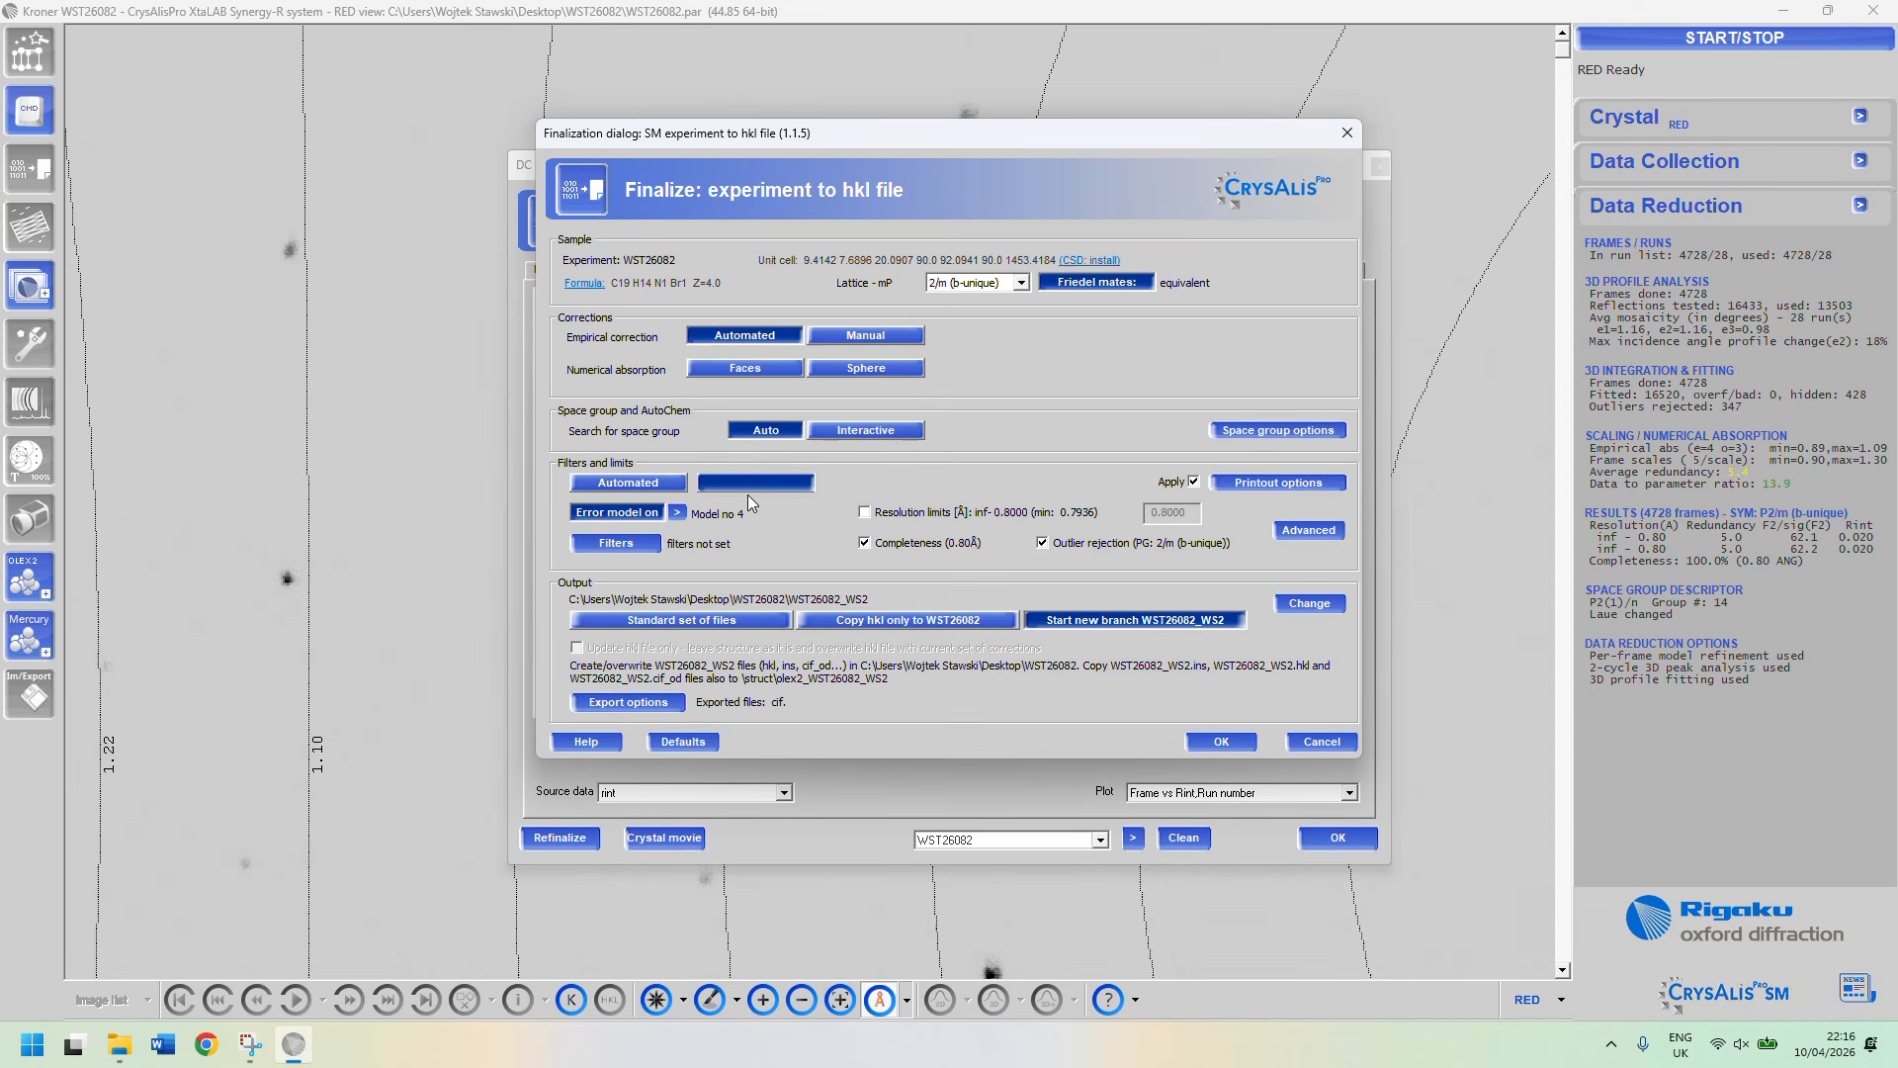
pyautogui.click(633, 547)
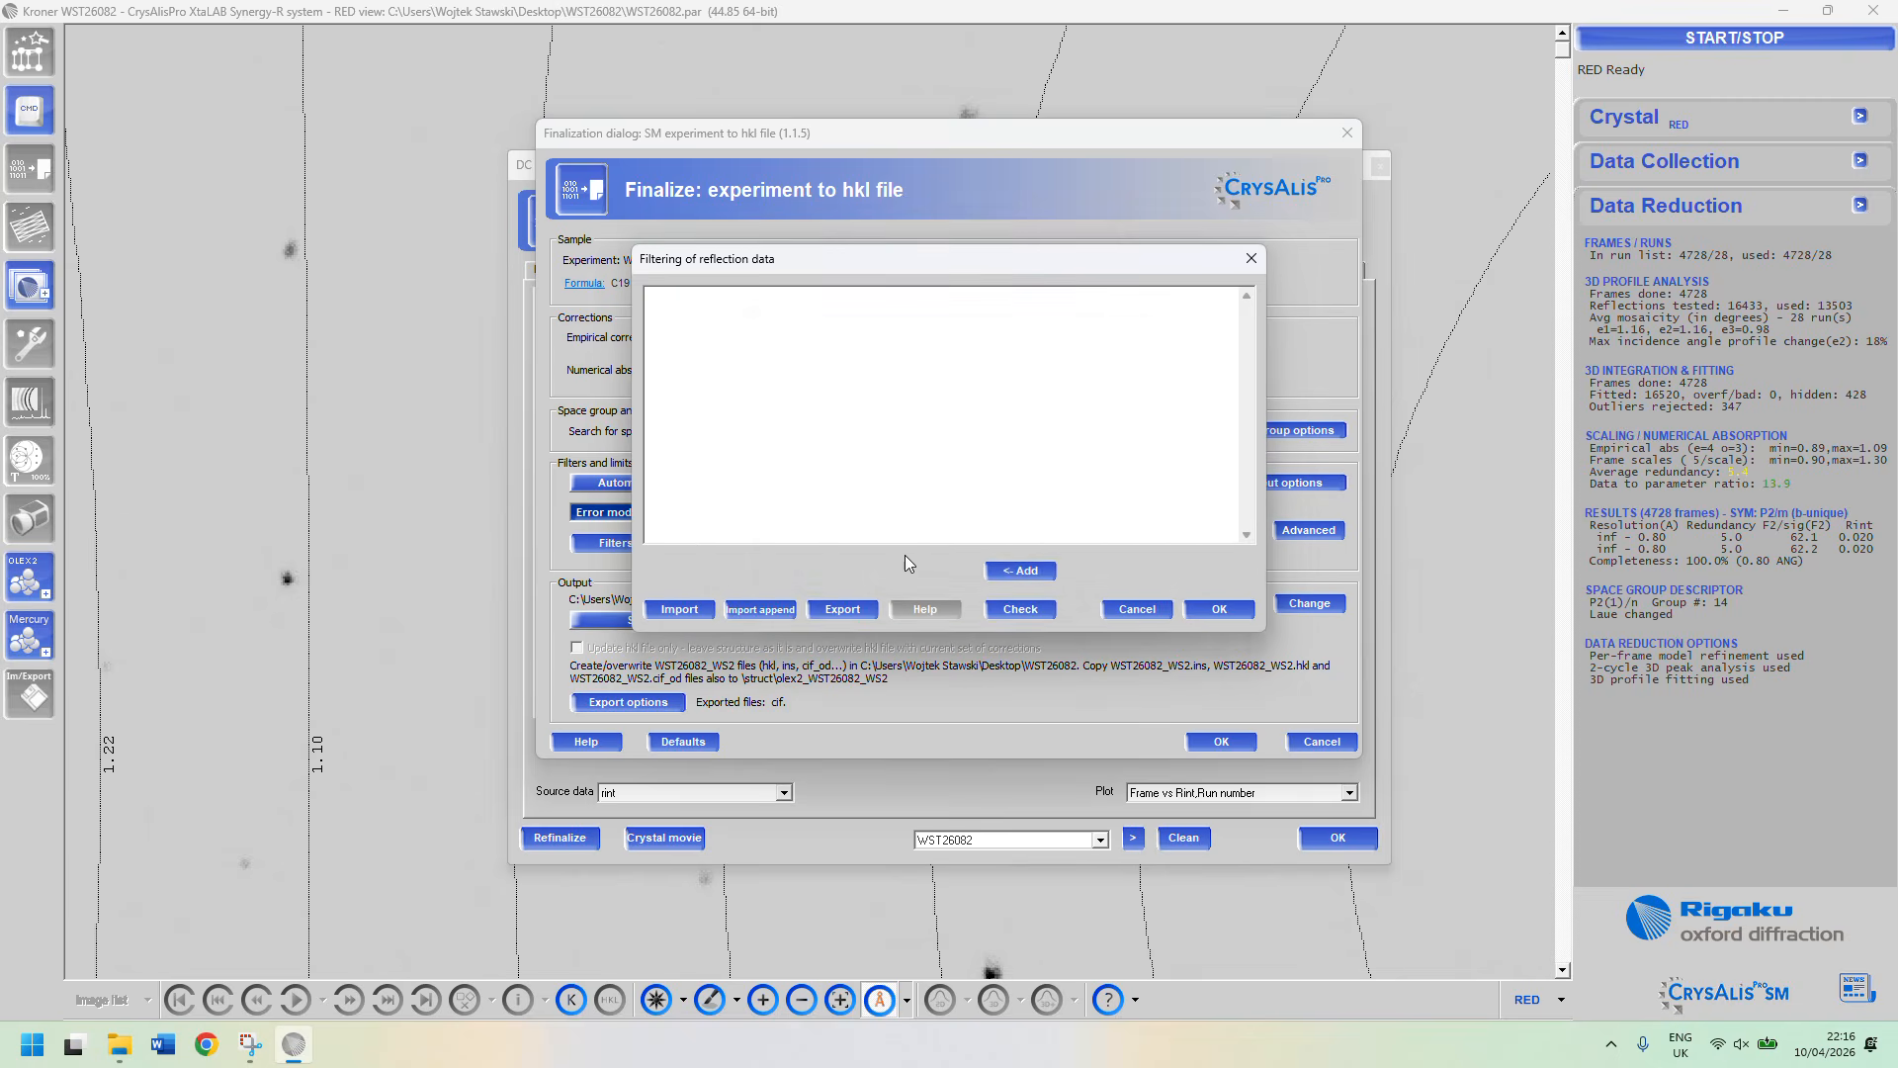
pyautogui.click(1020, 570)
pyautogui.click(946, 396)
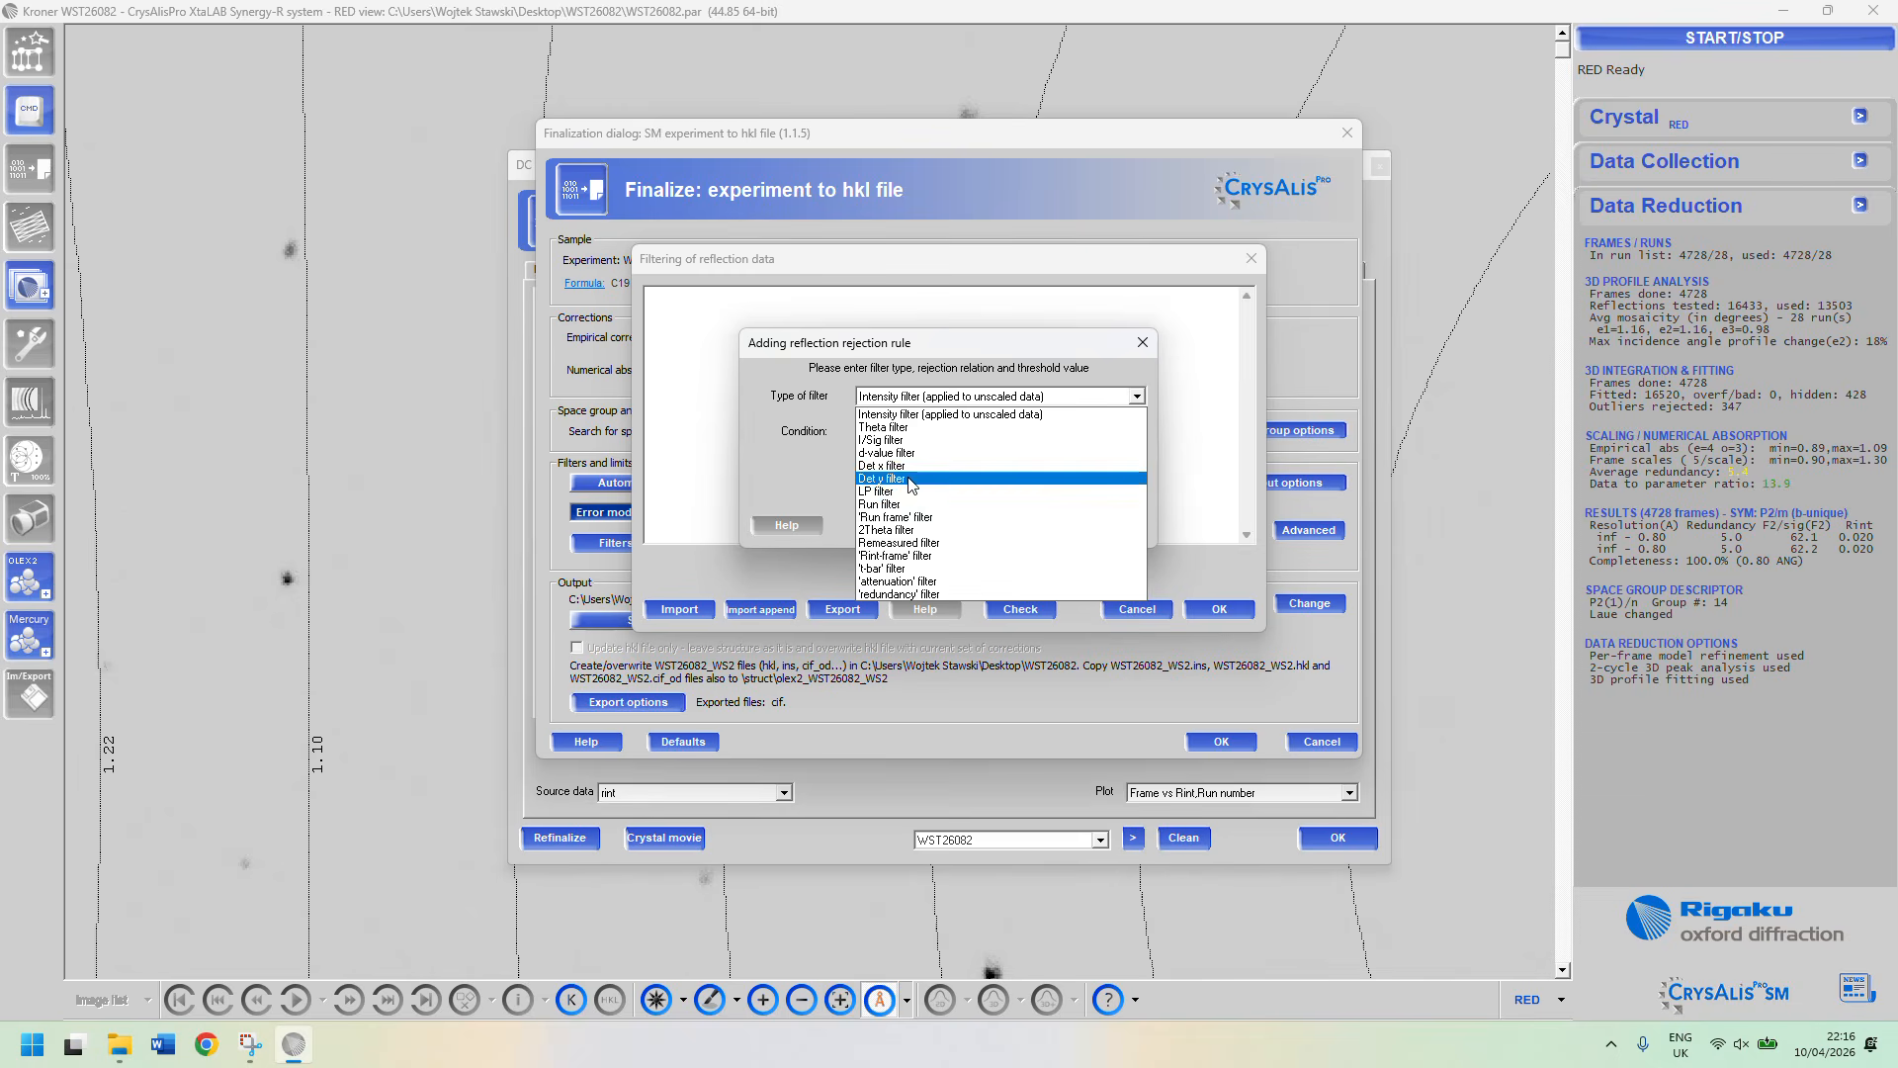
pyautogui.click(935, 556)
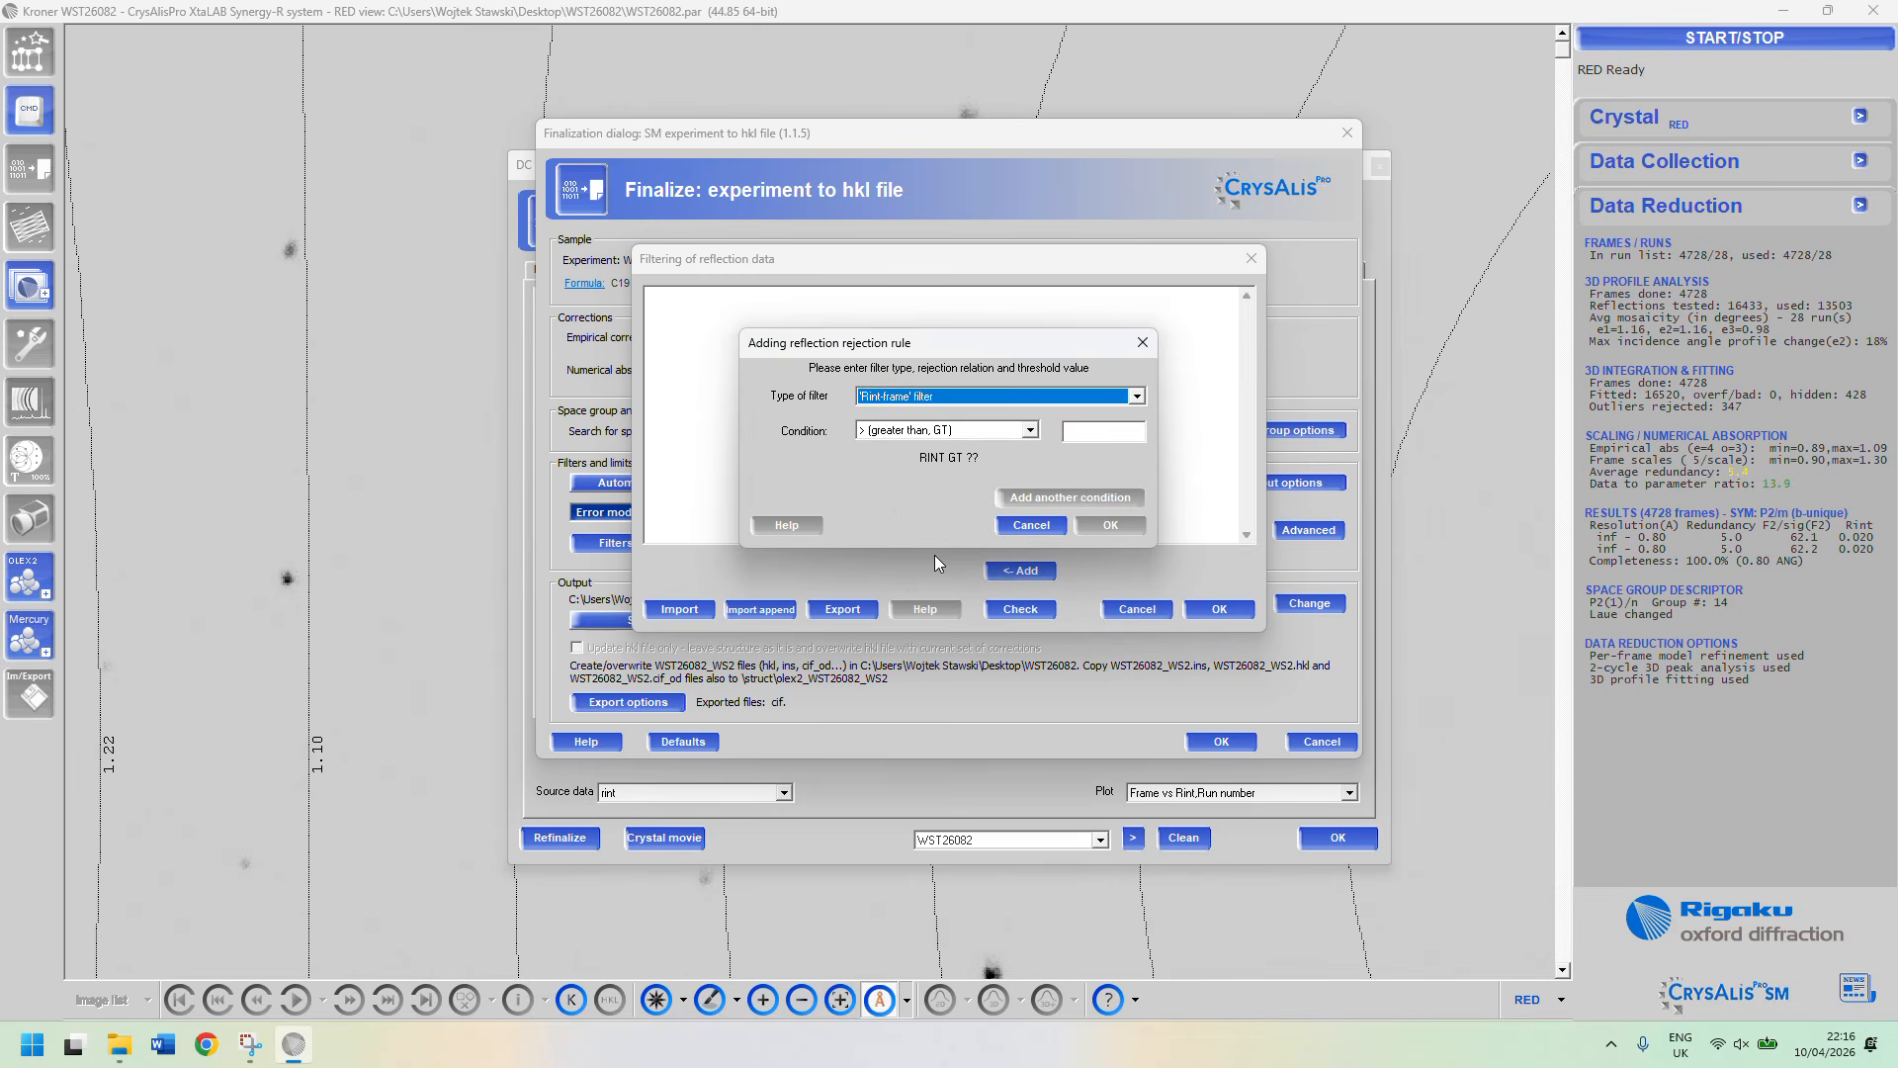
pyautogui.click(1113, 431)
pyautogui.write('0')
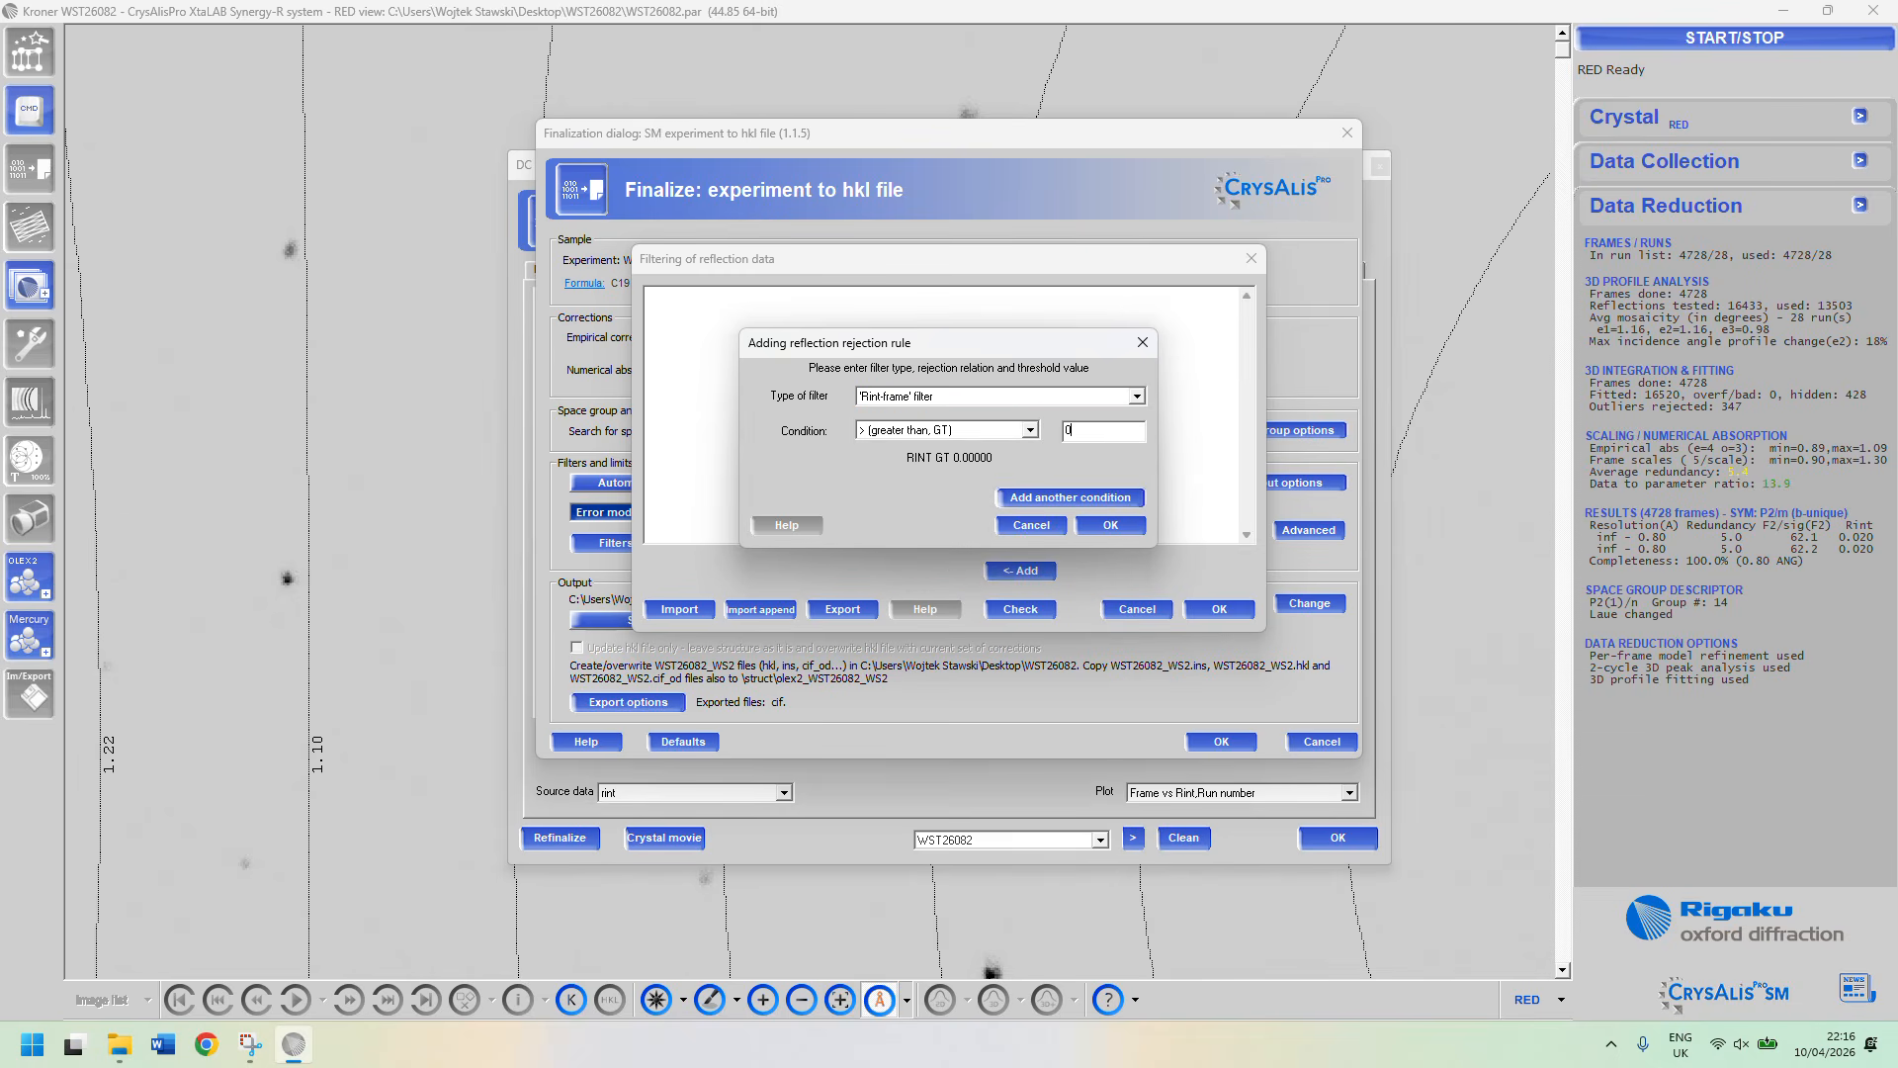
pyautogui.write('.08')
pyautogui.click(1110, 525)
pyautogui.click(1219, 609)
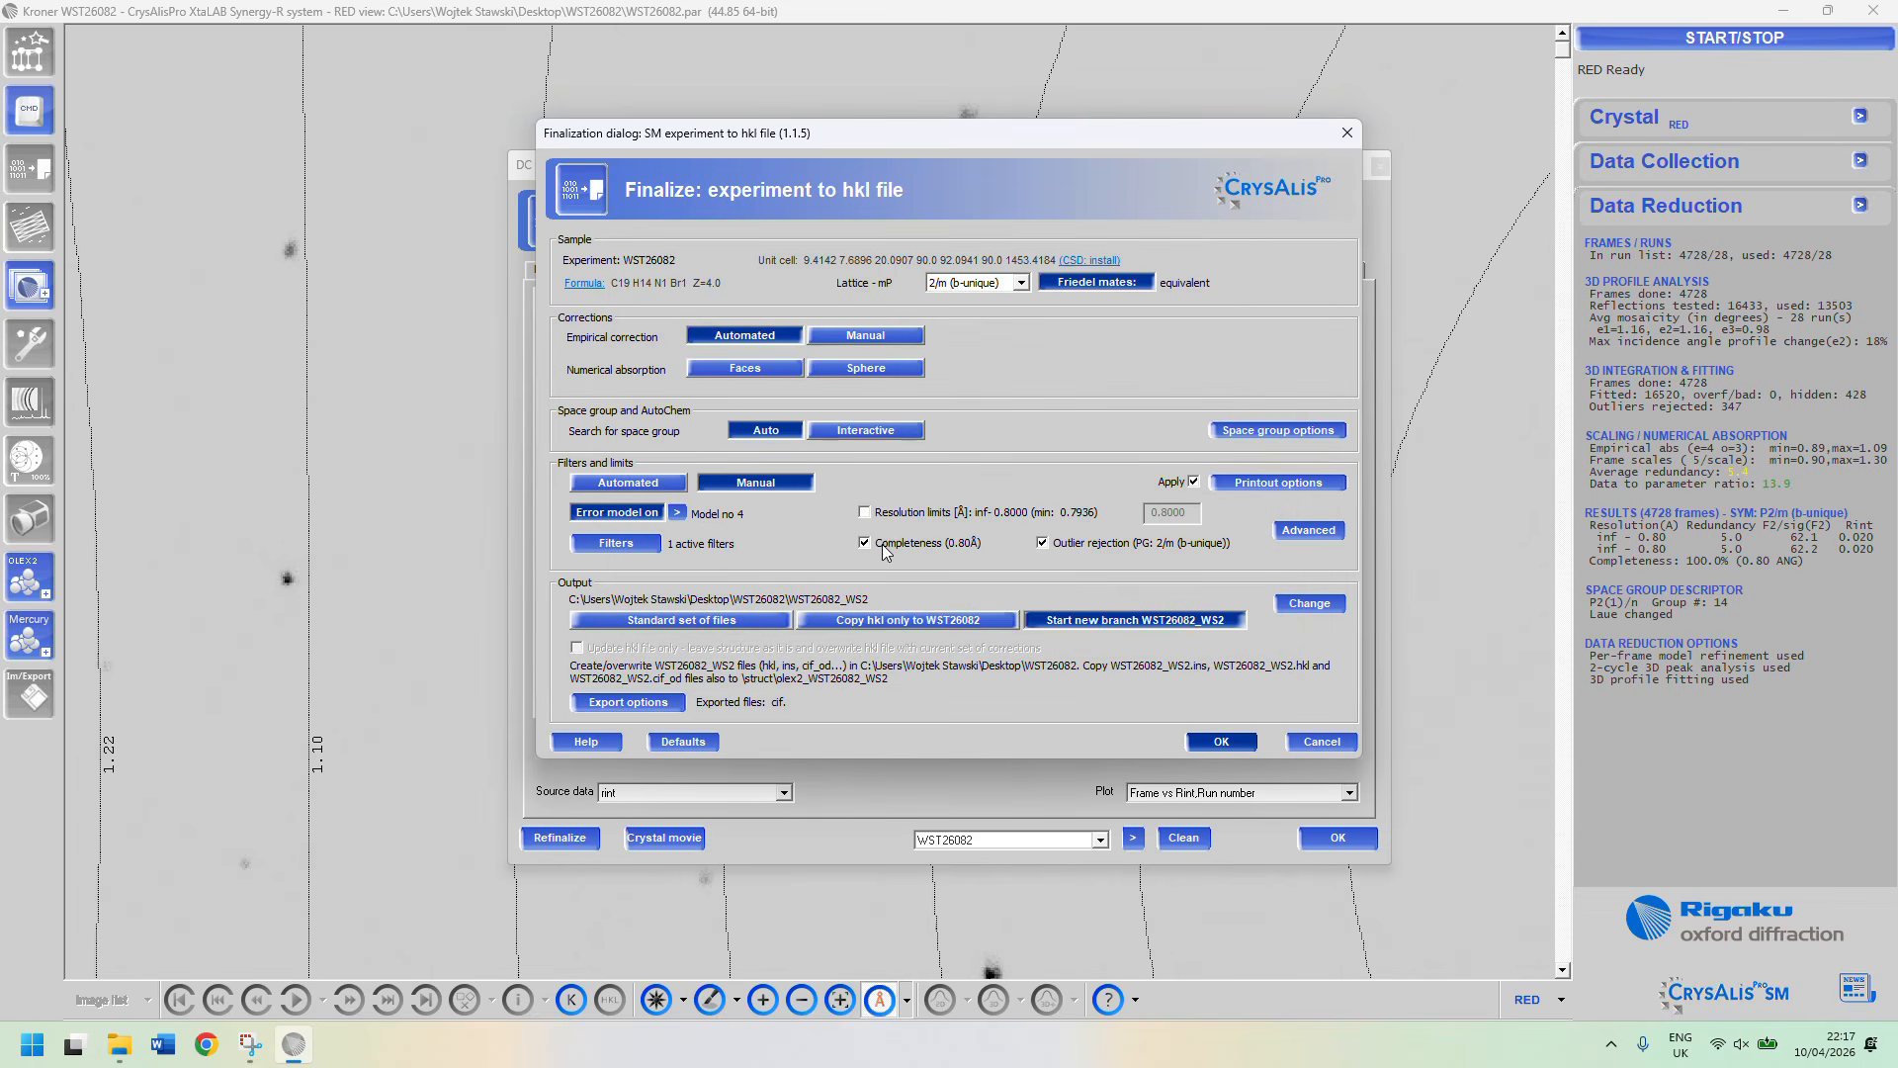
# Enable the 0.8000 Å resolution limit, make the space group search interactive, and run the finalization.
pyautogui.click(866, 513)
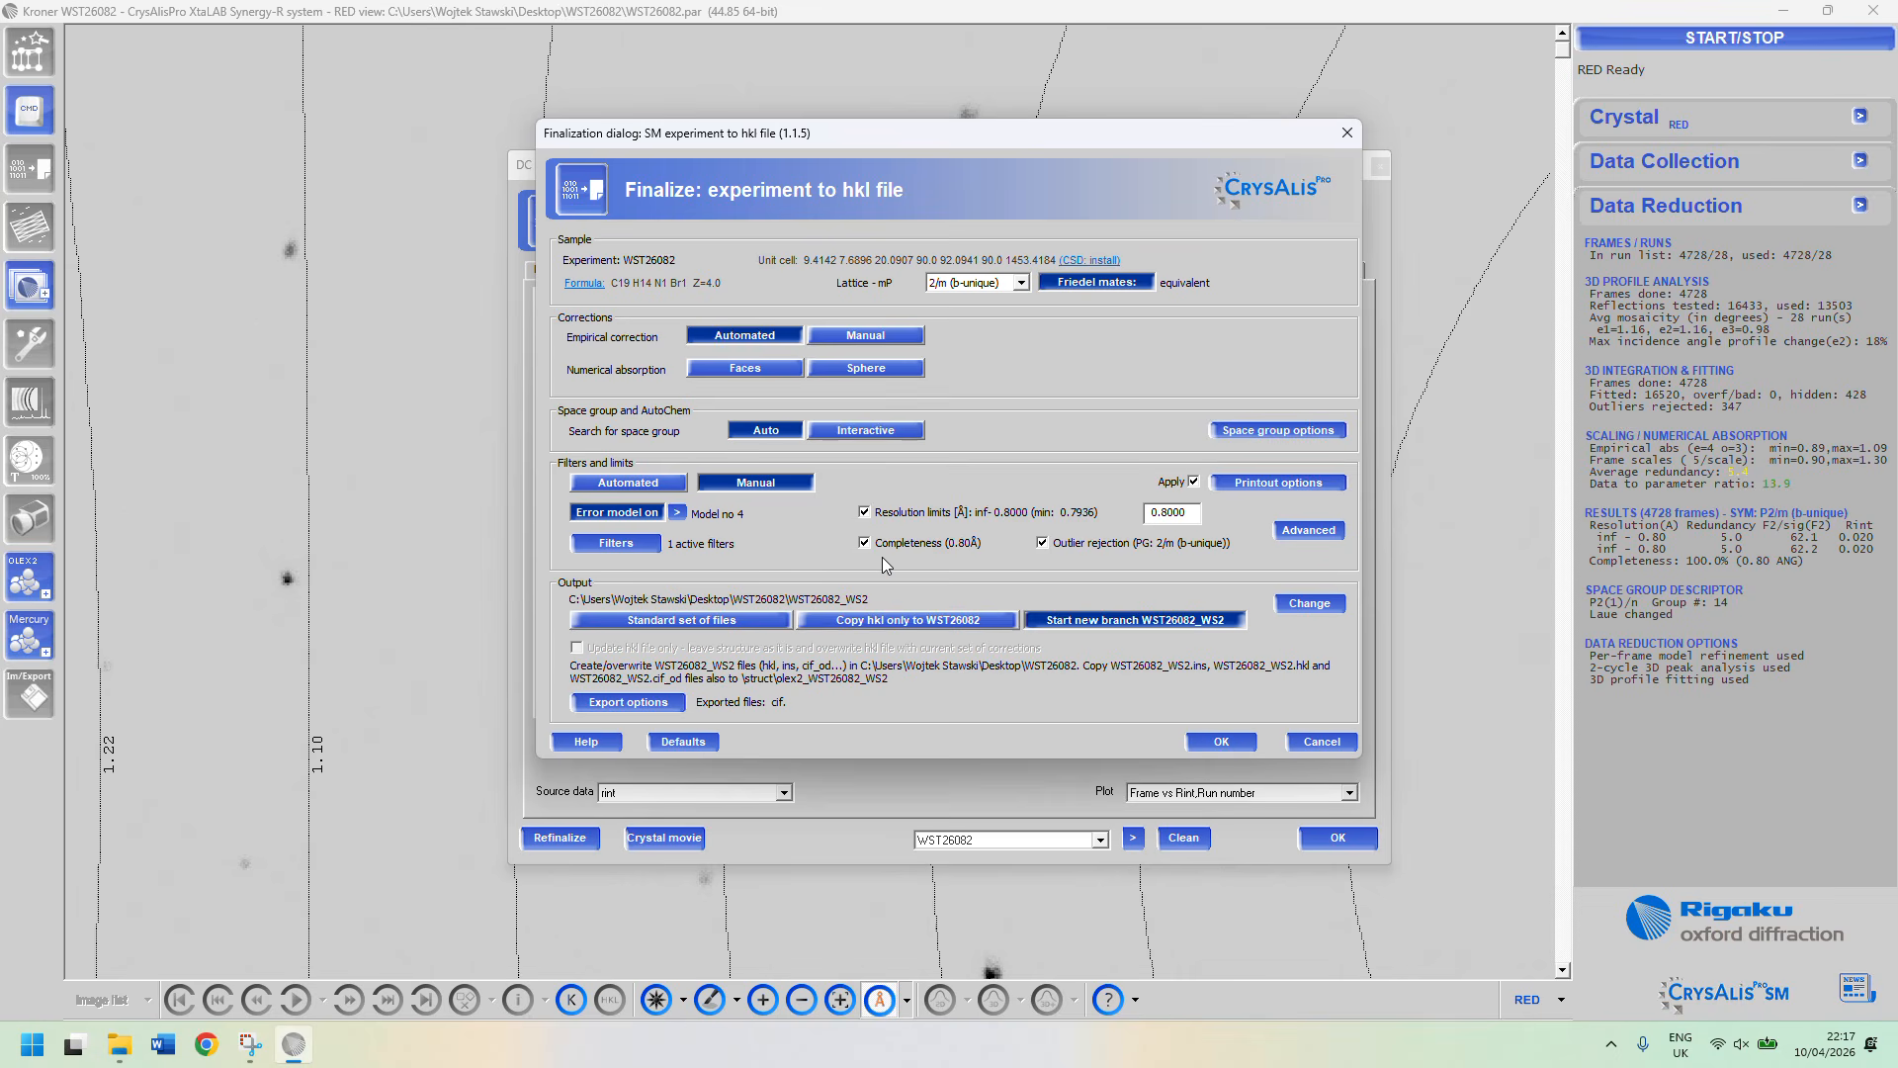
pyautogui.click(865, 512)
pyautogui.click(865, 512)
pyautogui.click(862, 436)
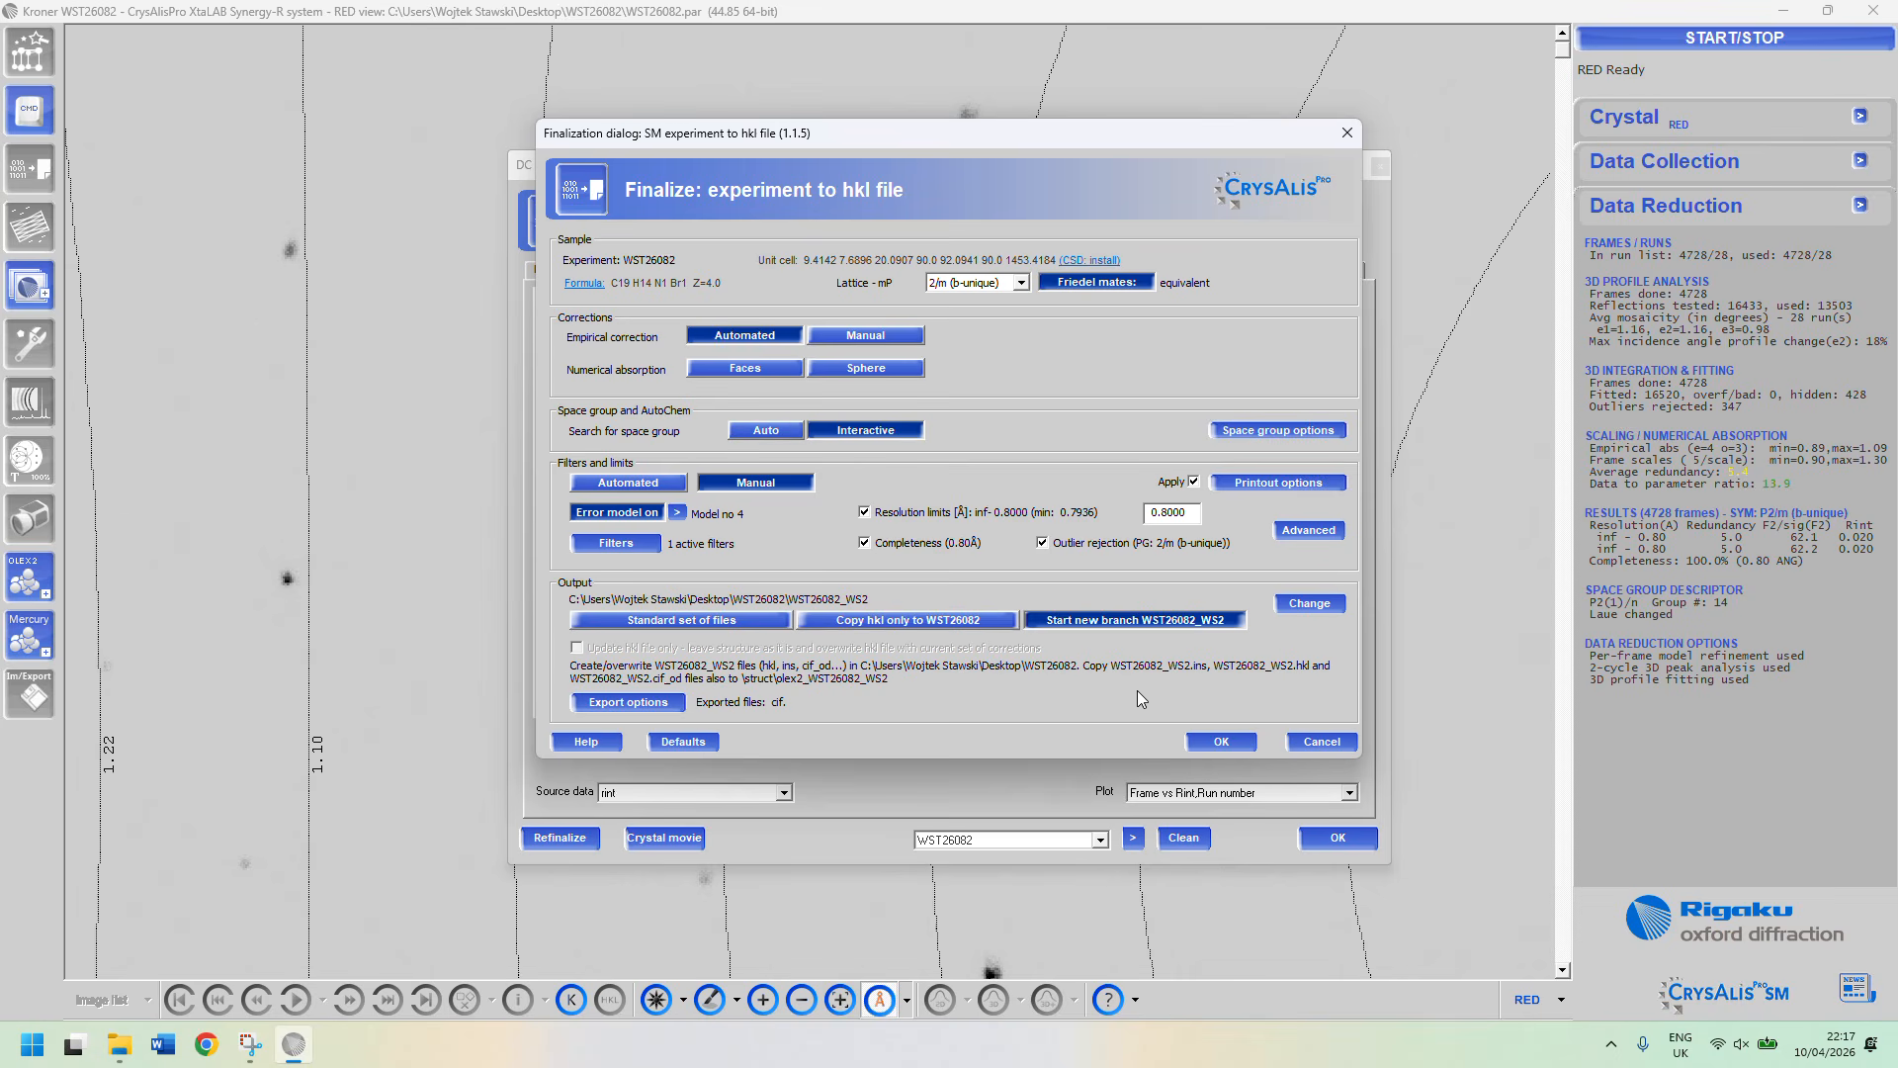
pyautogui.click(1220, 744)
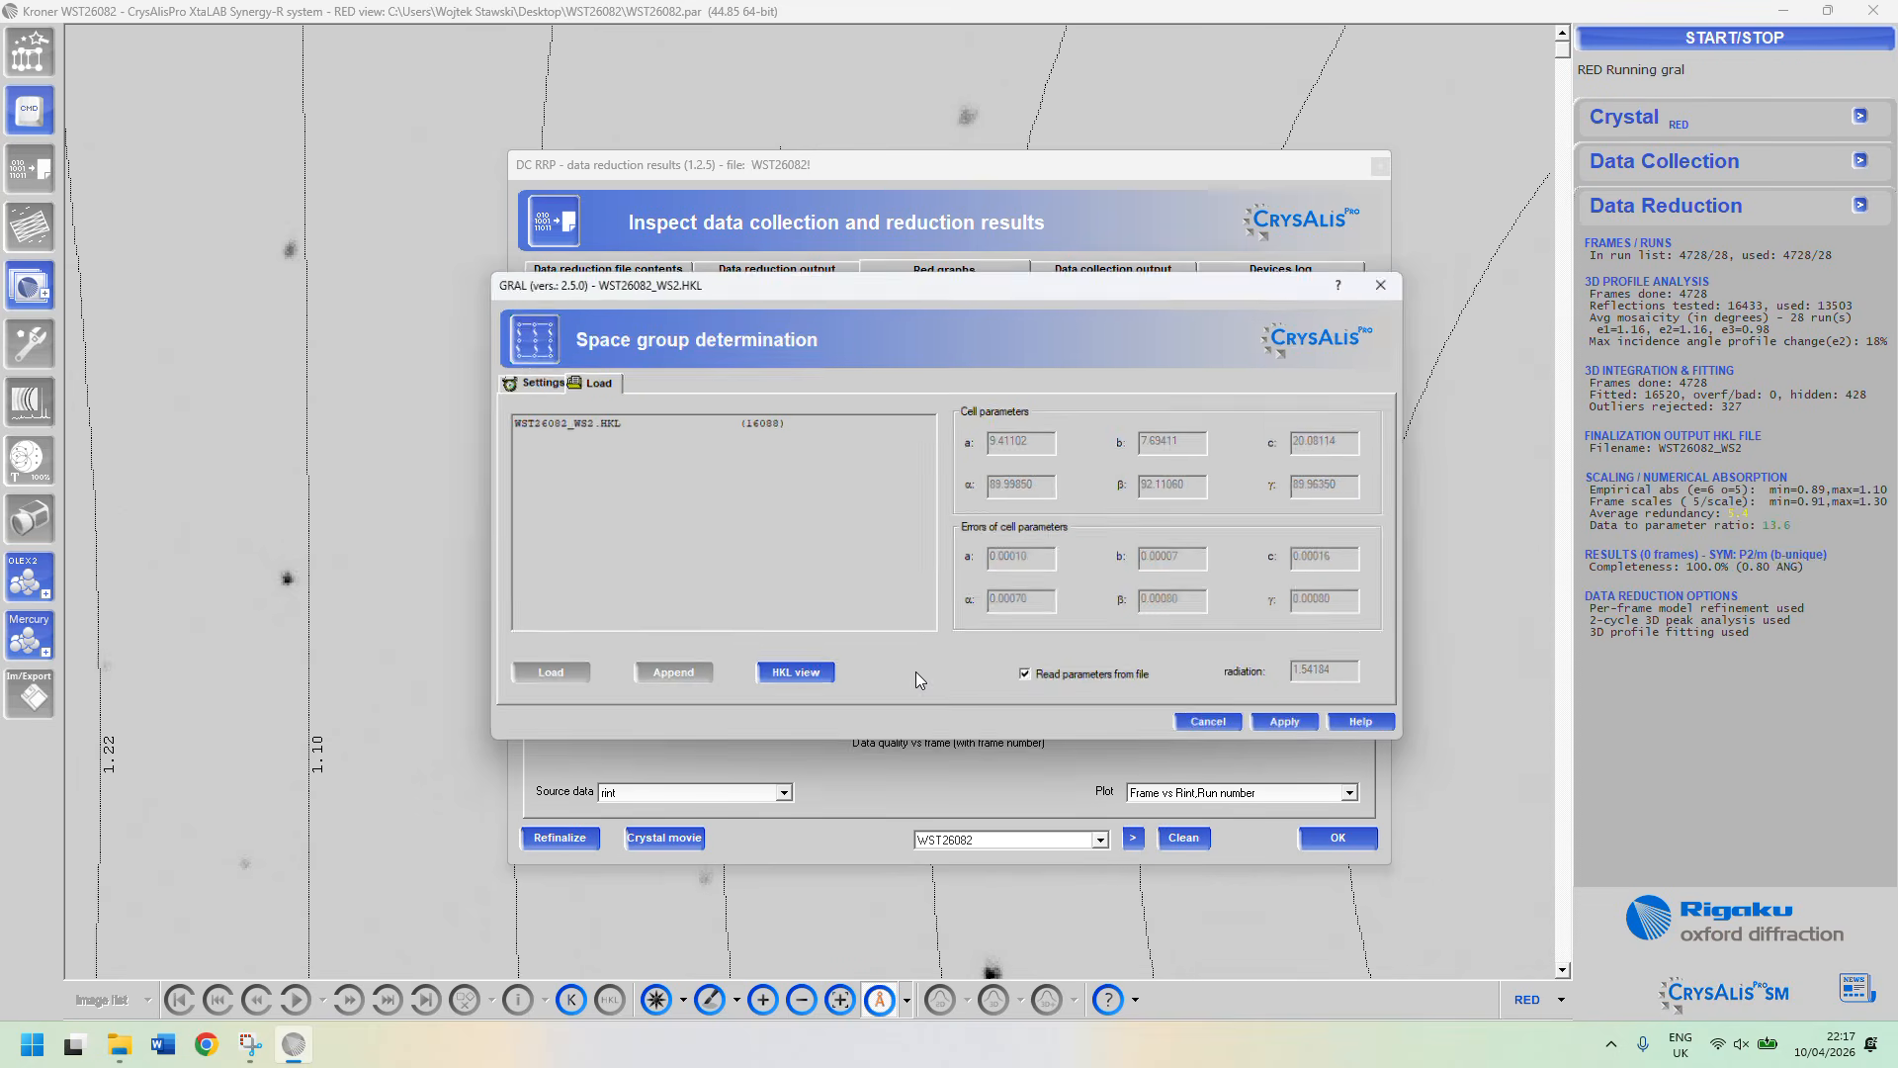
# Accept the P lattice, the suggested cell and space group P2(1)/n for WST26082_WS2, and finish the space group determination.
pyautogui.click(1297, 732)
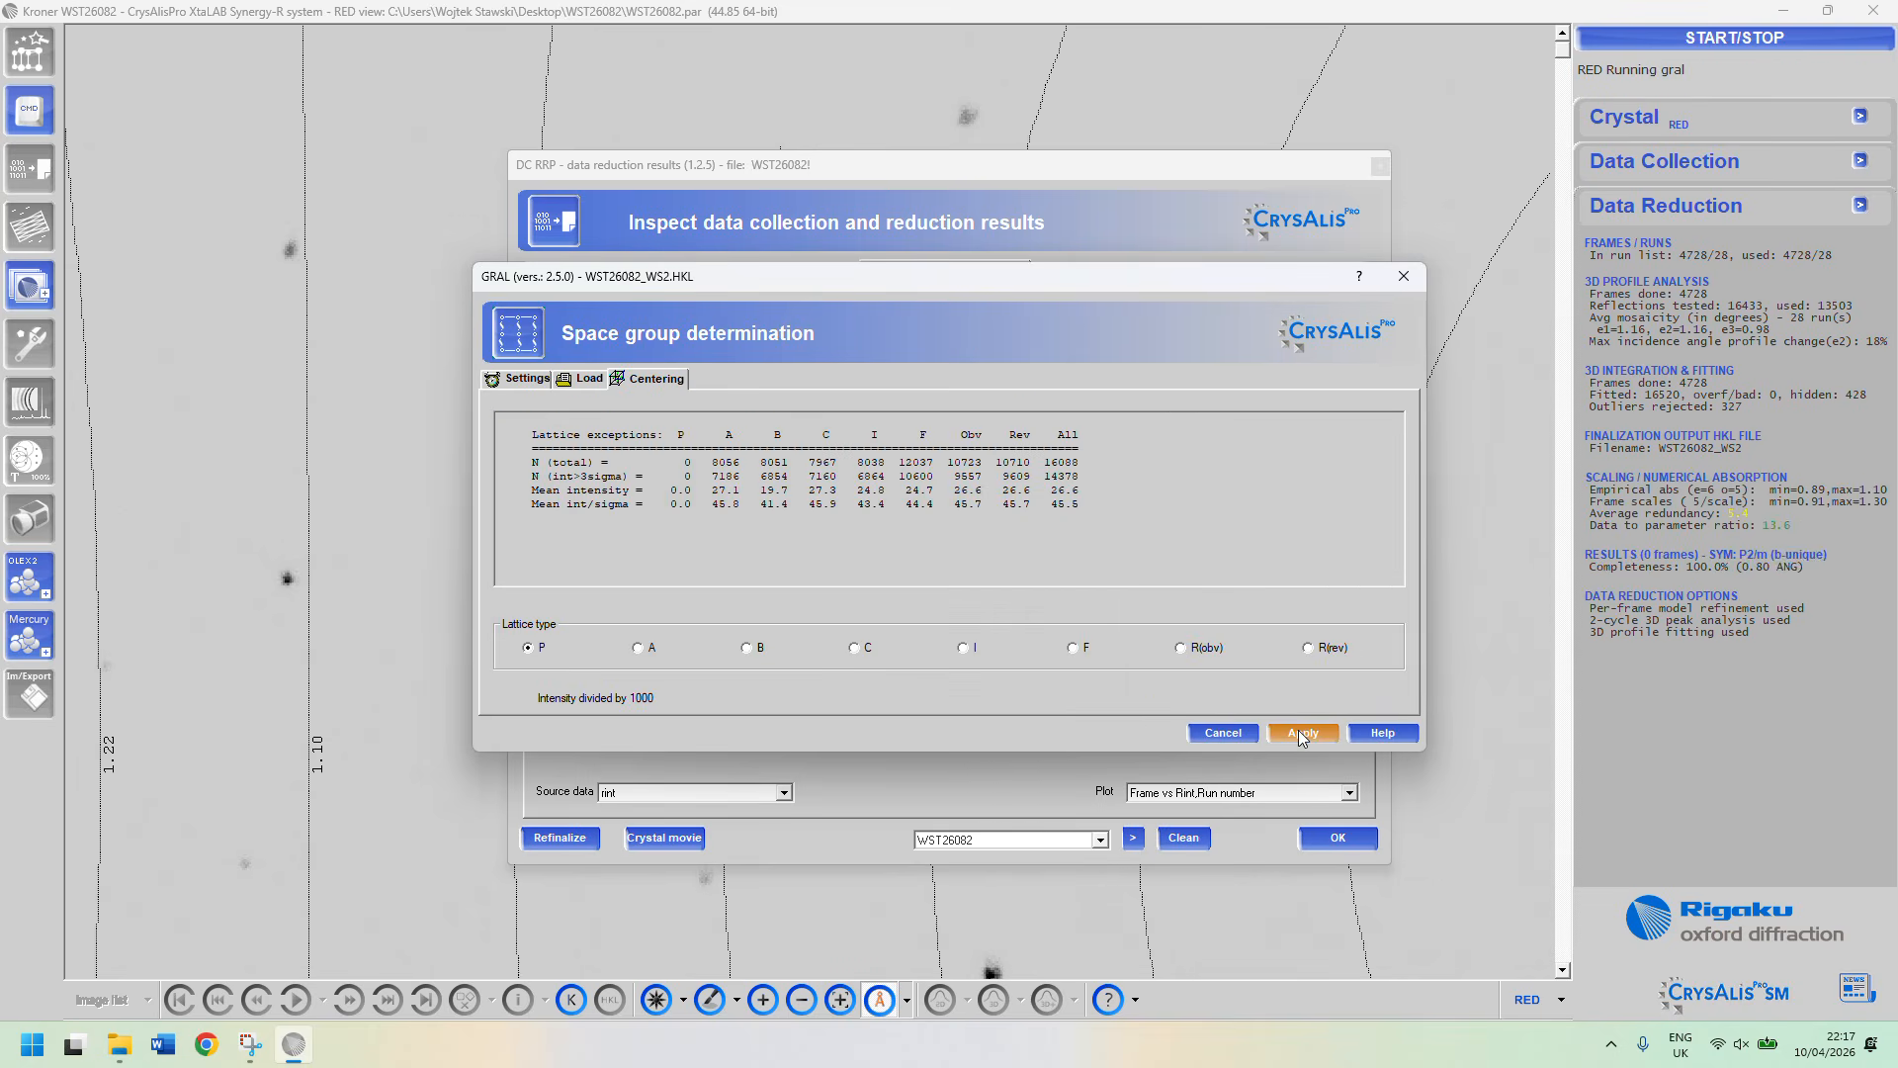
pyautogui.click(1298, 732)
pyautogui.click(1297, 732)
pyautogui.click(1298, 732)
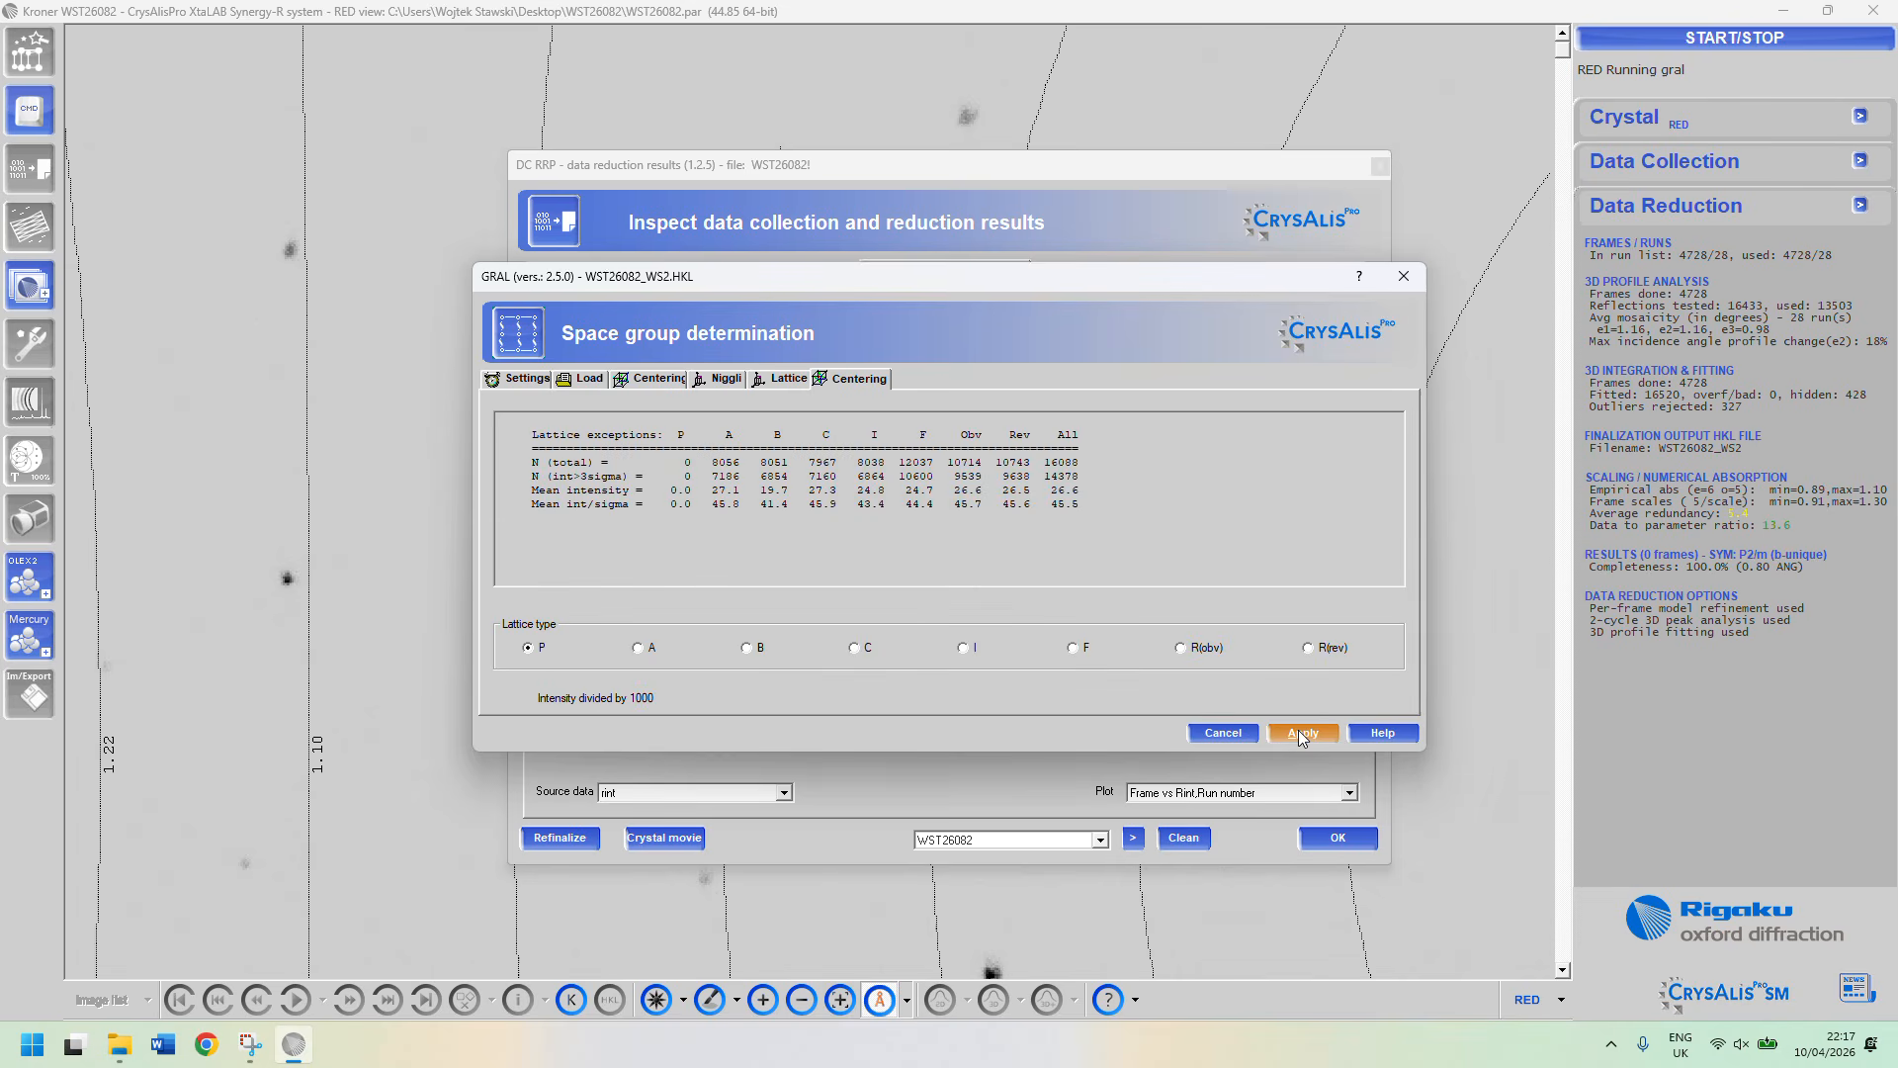
pyautogui.click(1298, 731)
pyautogui.click(1297, 732)
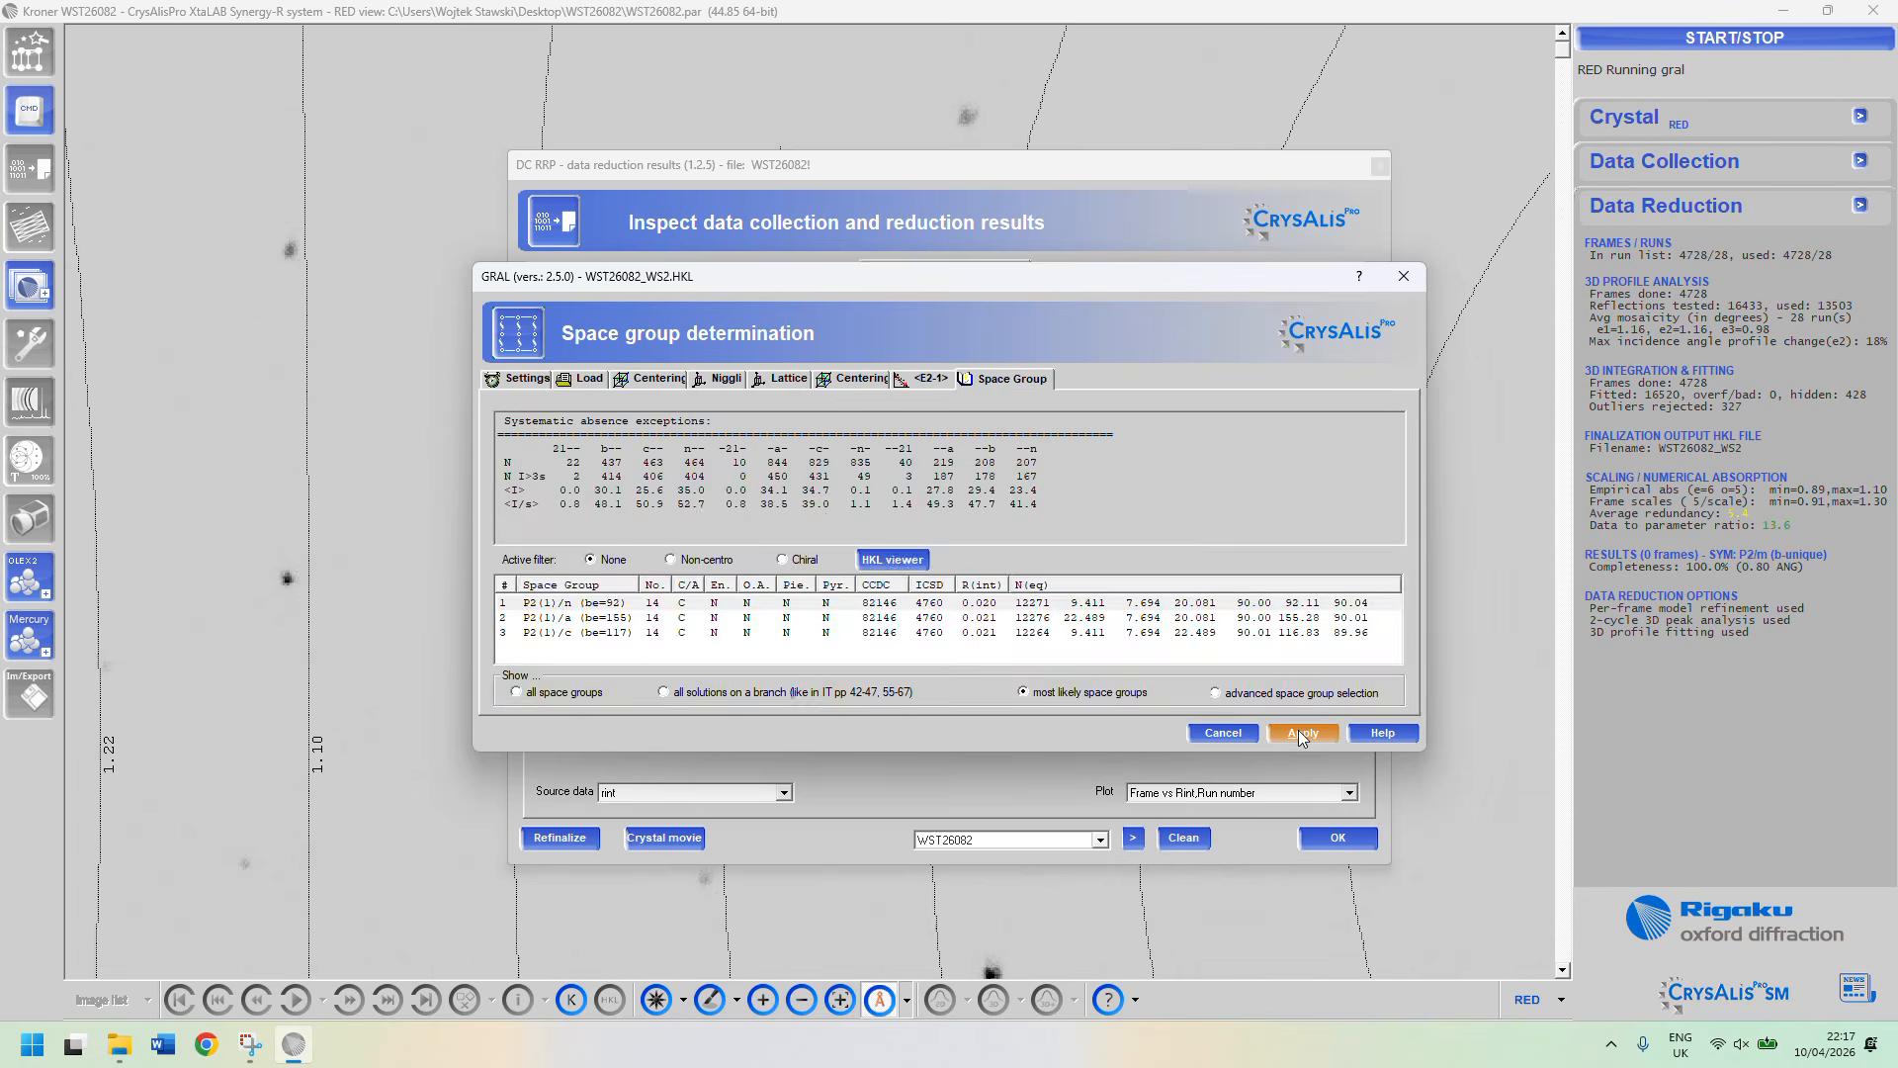
pyautogui.click(1297, 731)
pyautogui.click(1297, 732)
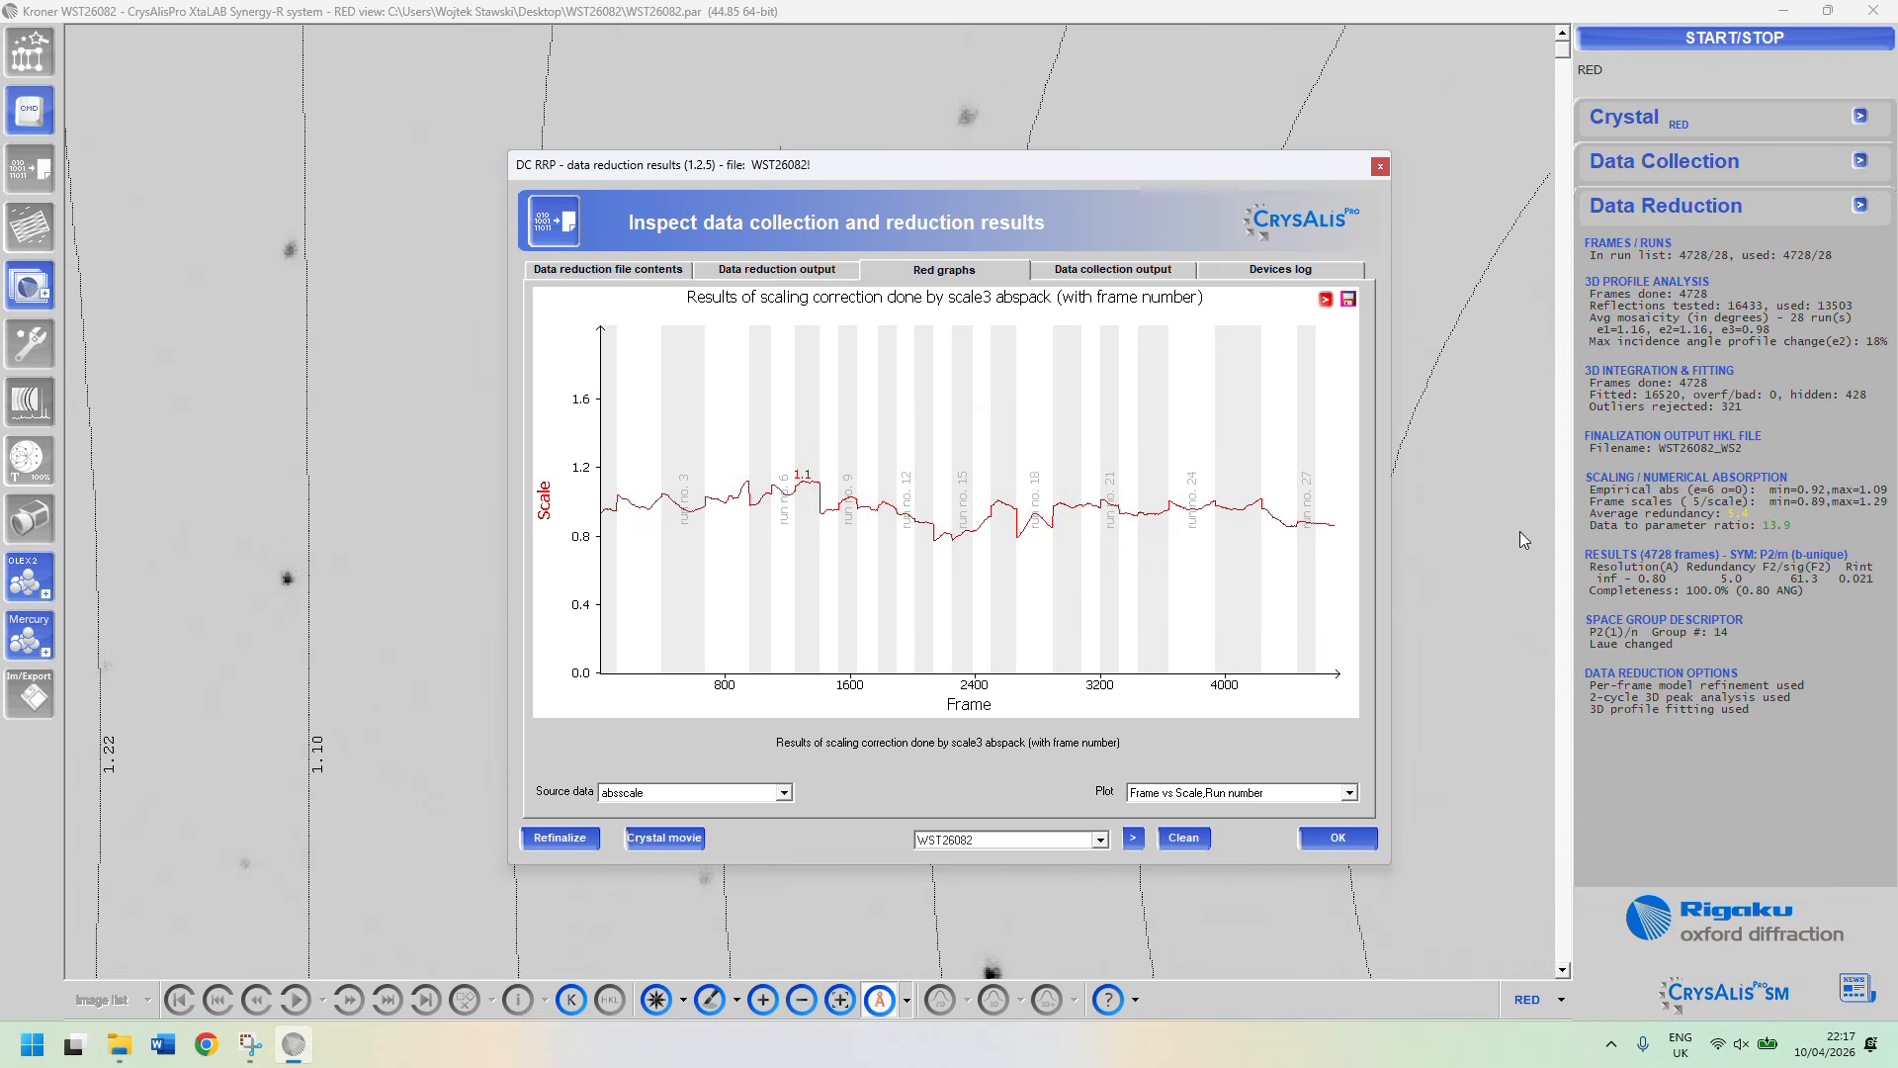
# Close the reduction results and CrysAlisPro, and open the struct folder inside WST26082 in File Explorer.
pyautogui.click(1379, 167)
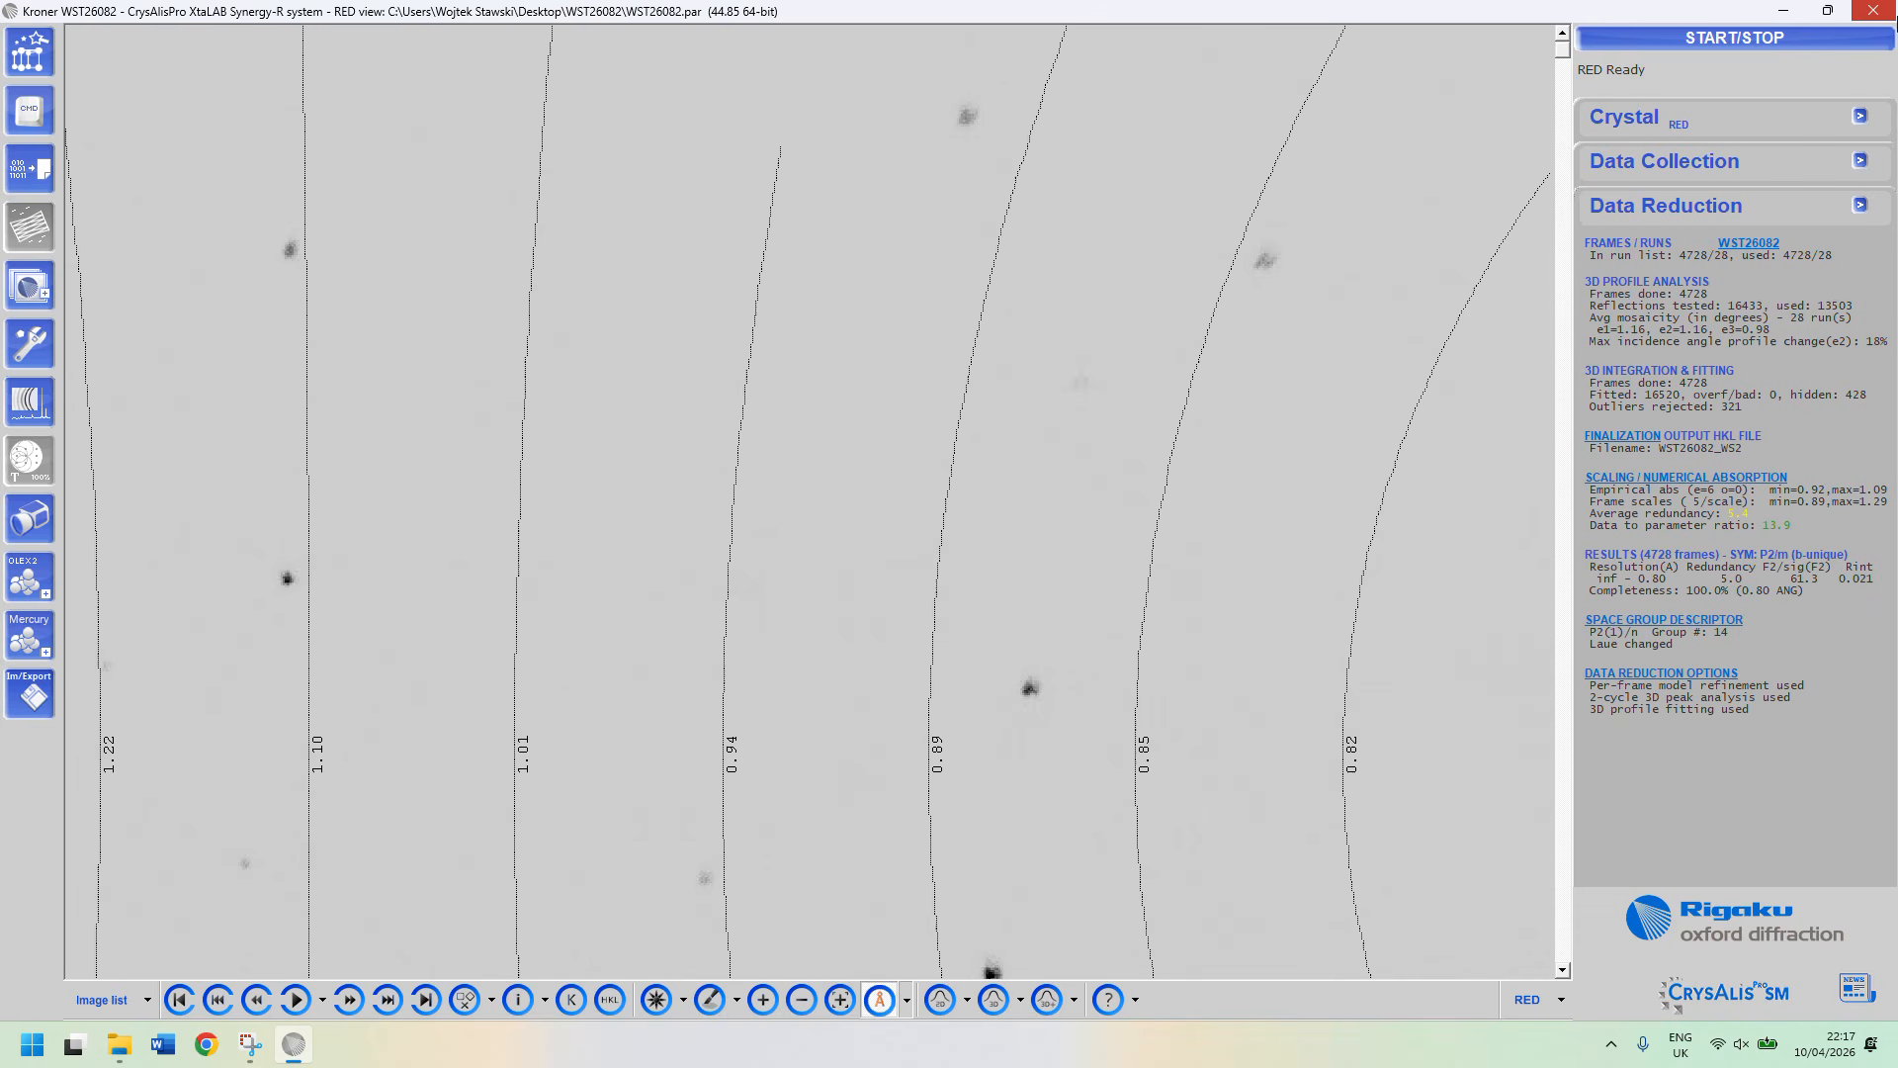
pyautogui.click(1892, 18)
pyautogui.scroll(20, 930, 541)
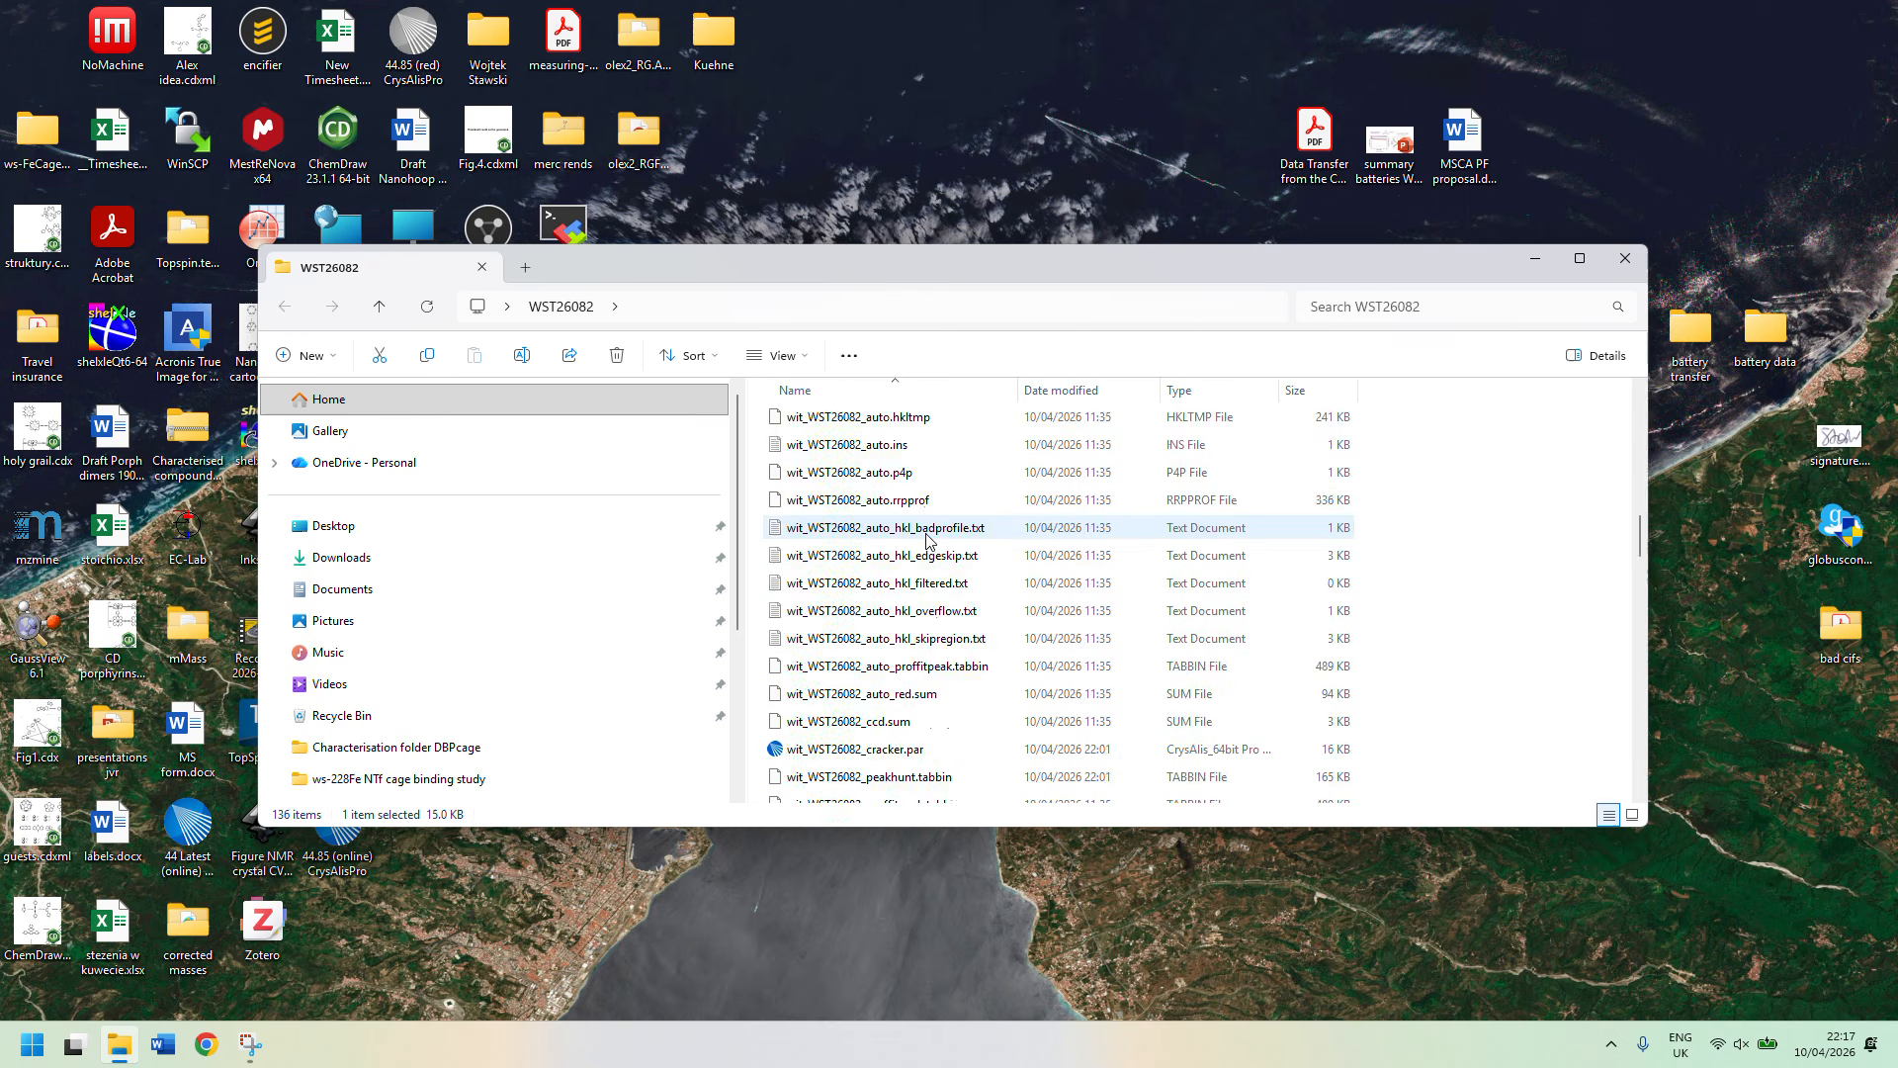
pyautogui.doubleClick(869, 670)
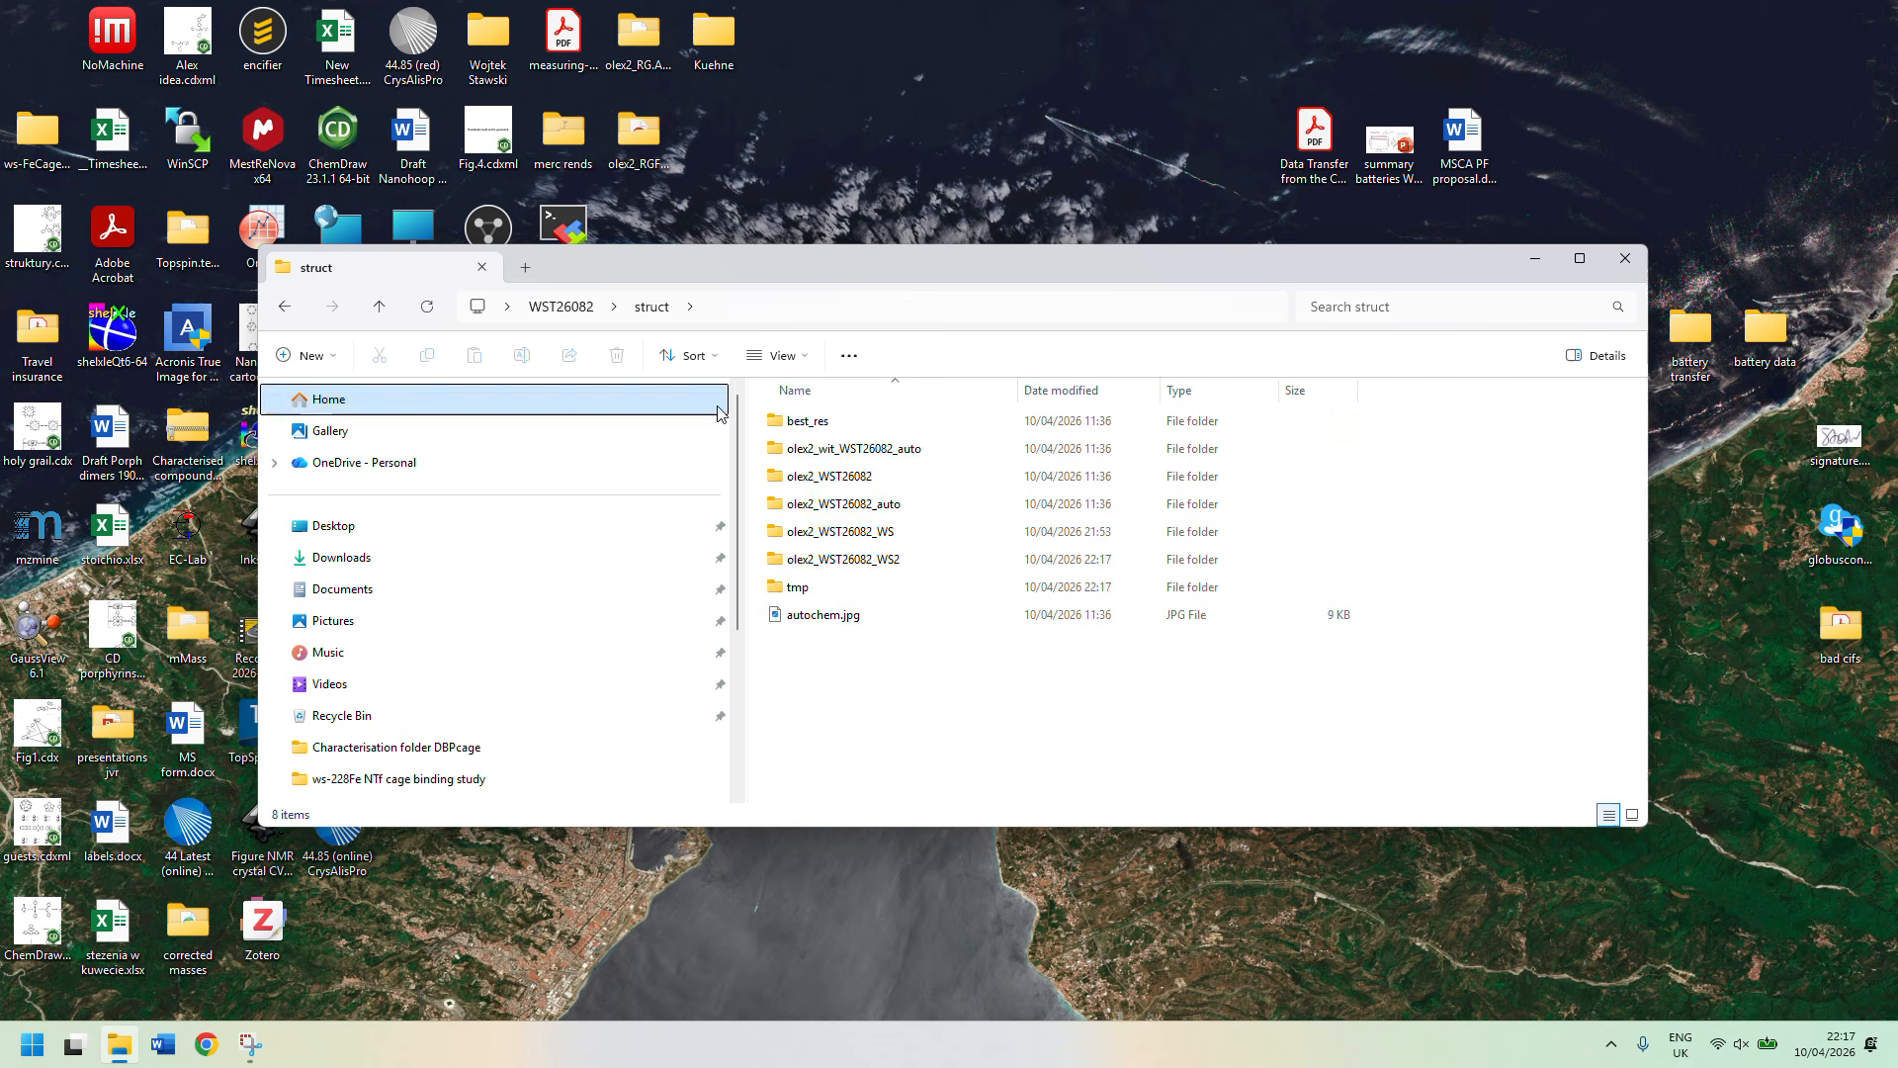
# Open the olex2_WST26082_WS2 folder and load WST26082_WS2.ins into Olex2, declining the program update.
pyautogui.moveTo(640, 270); pyautogui.dragTo(1215, 251)
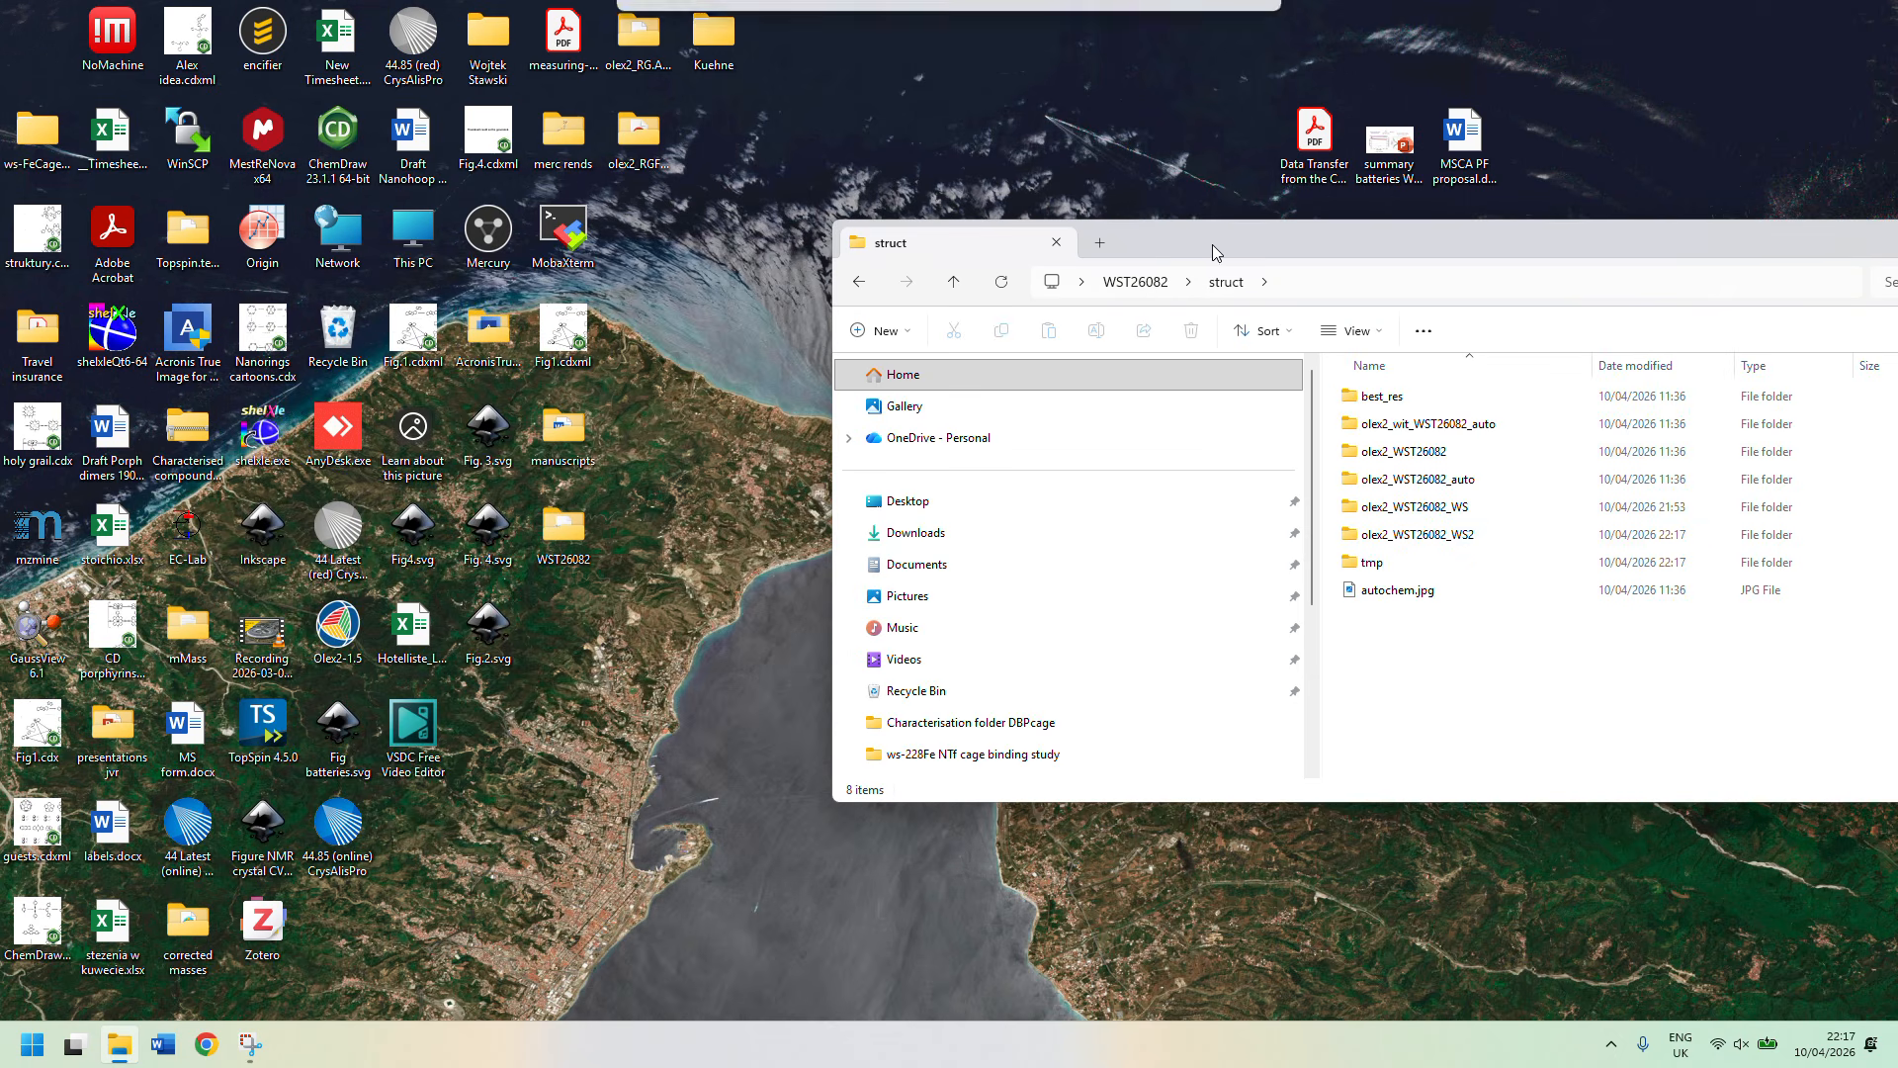
pyautogui.rightClick(1448, 533)
pyautogui.doubleClick(1411, 534)
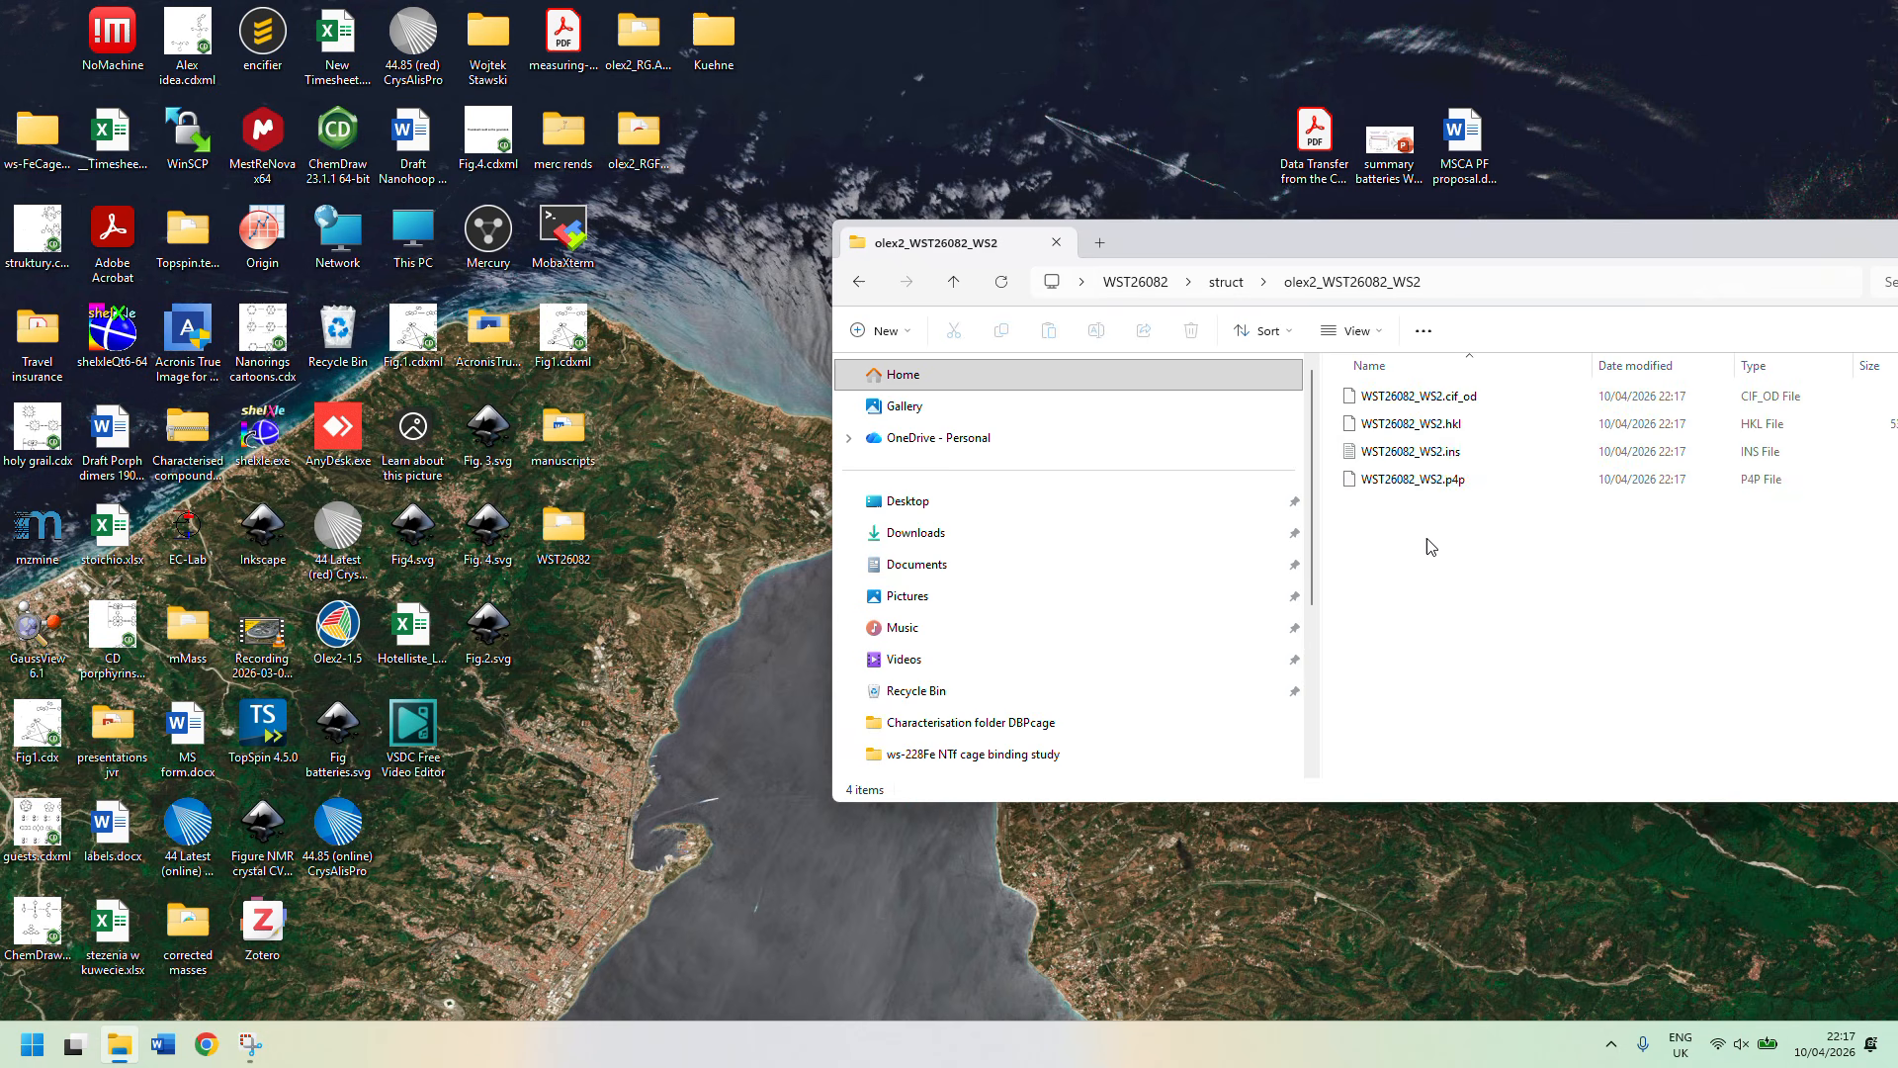
pyautogui.click(1424, 456)
pyautogui.moveTo(1427, 461); pyautogui.dragTo(357, 625)
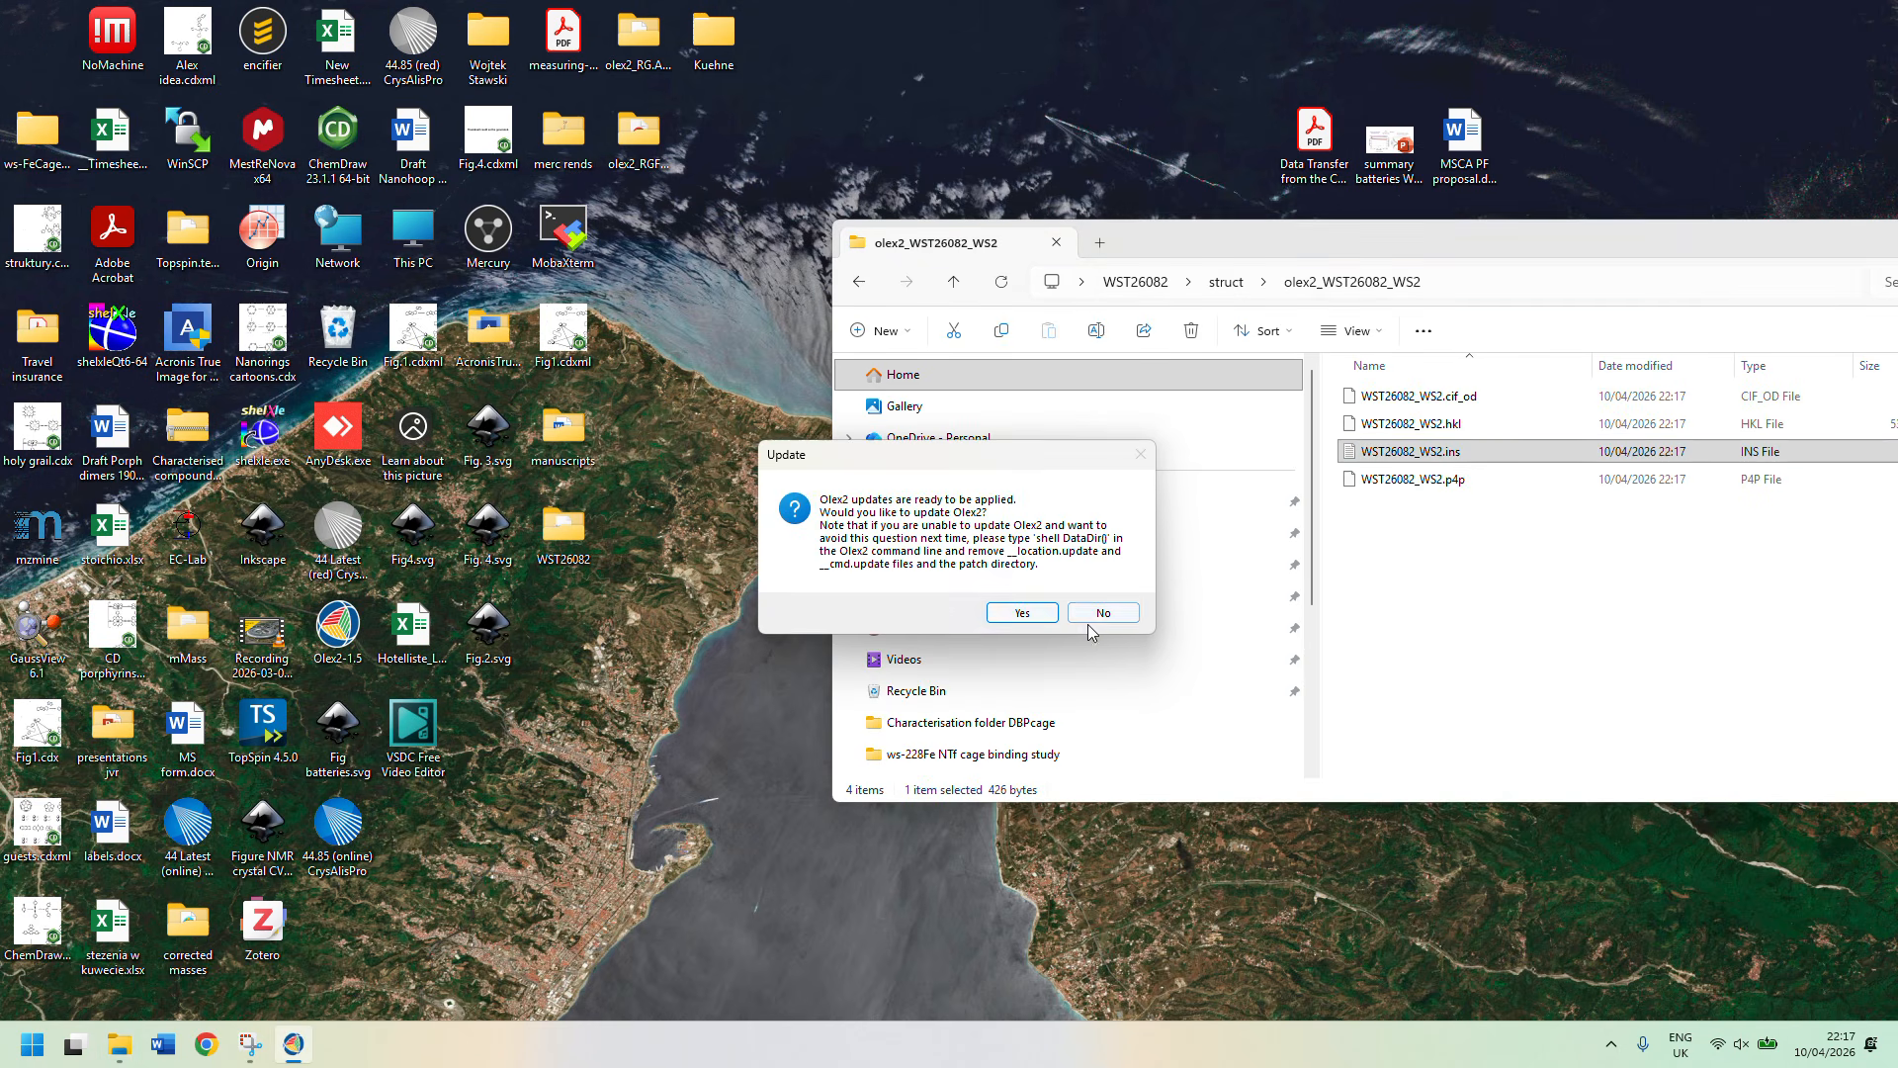
pyautogui.click(1100, 615)
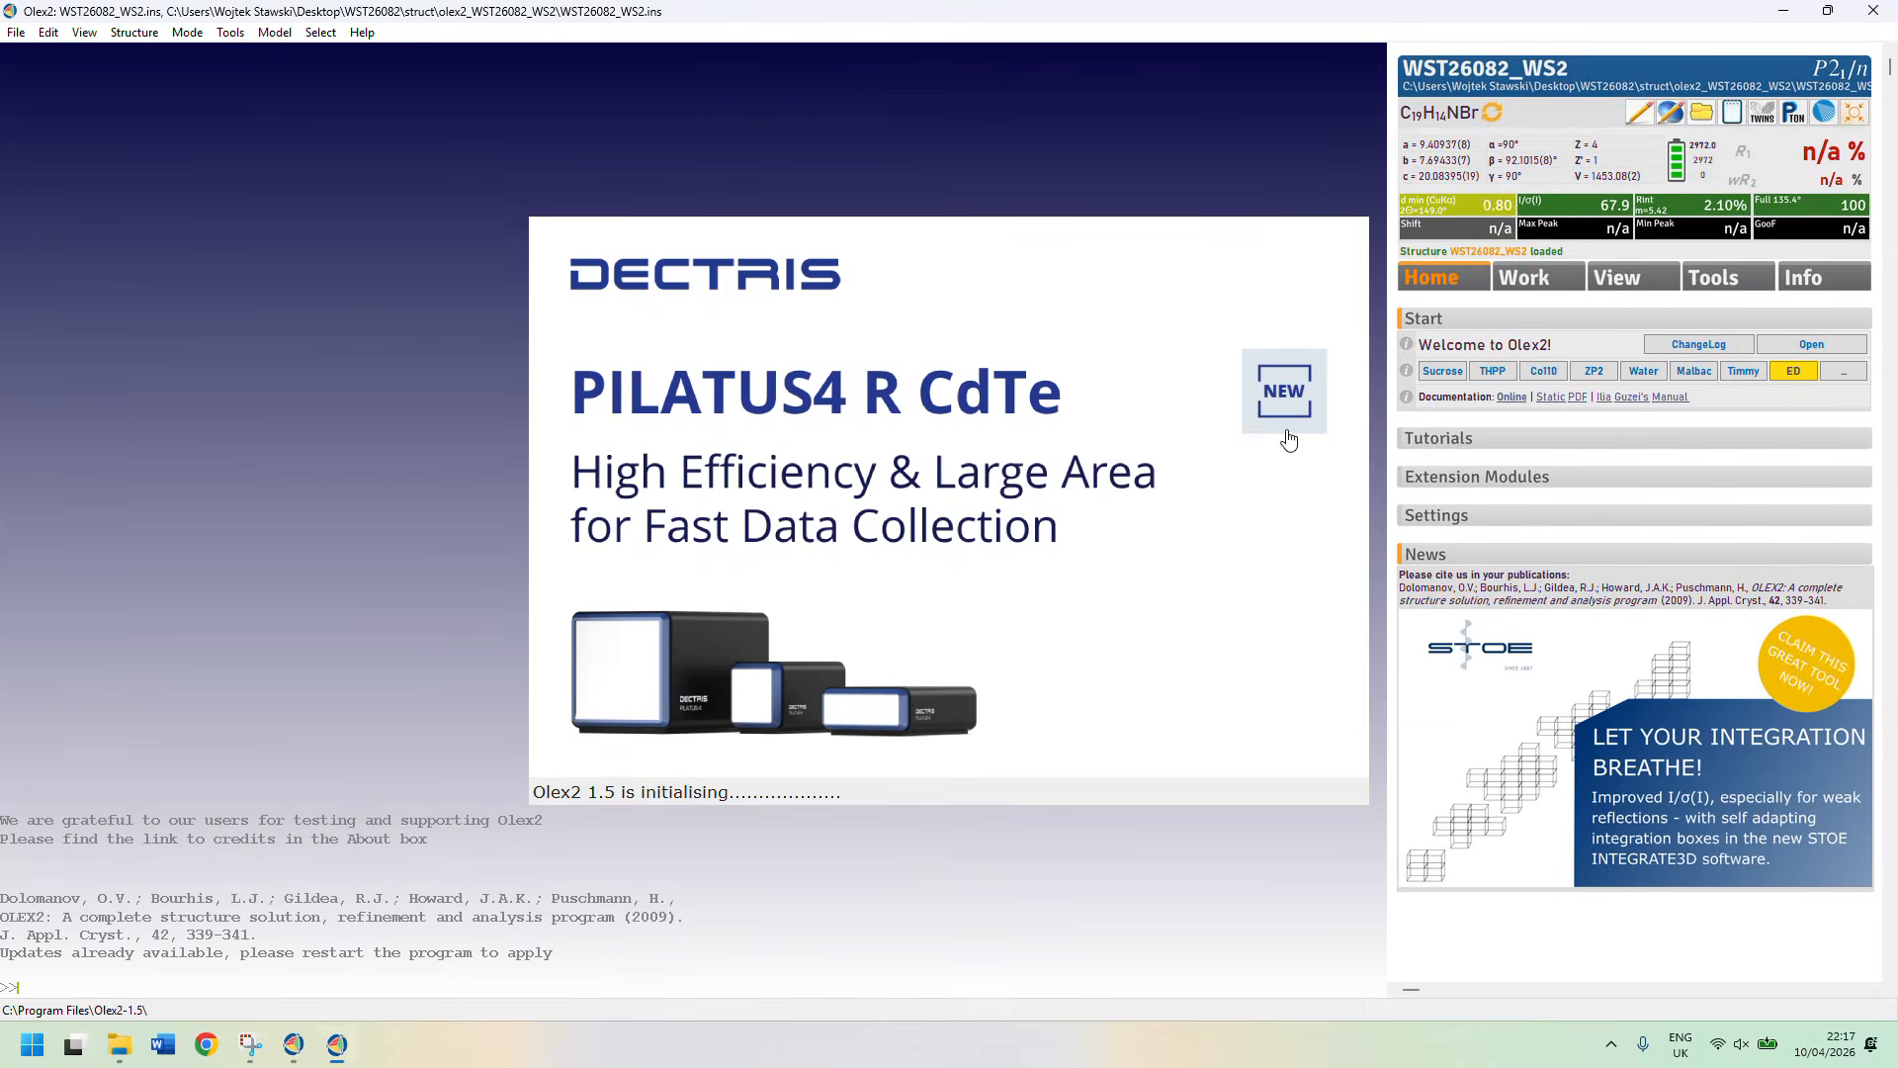
# Solve the structure with ShelXT using Intrinsic Phasing in space group P21/n.
pyautogui.click(1554, 285)
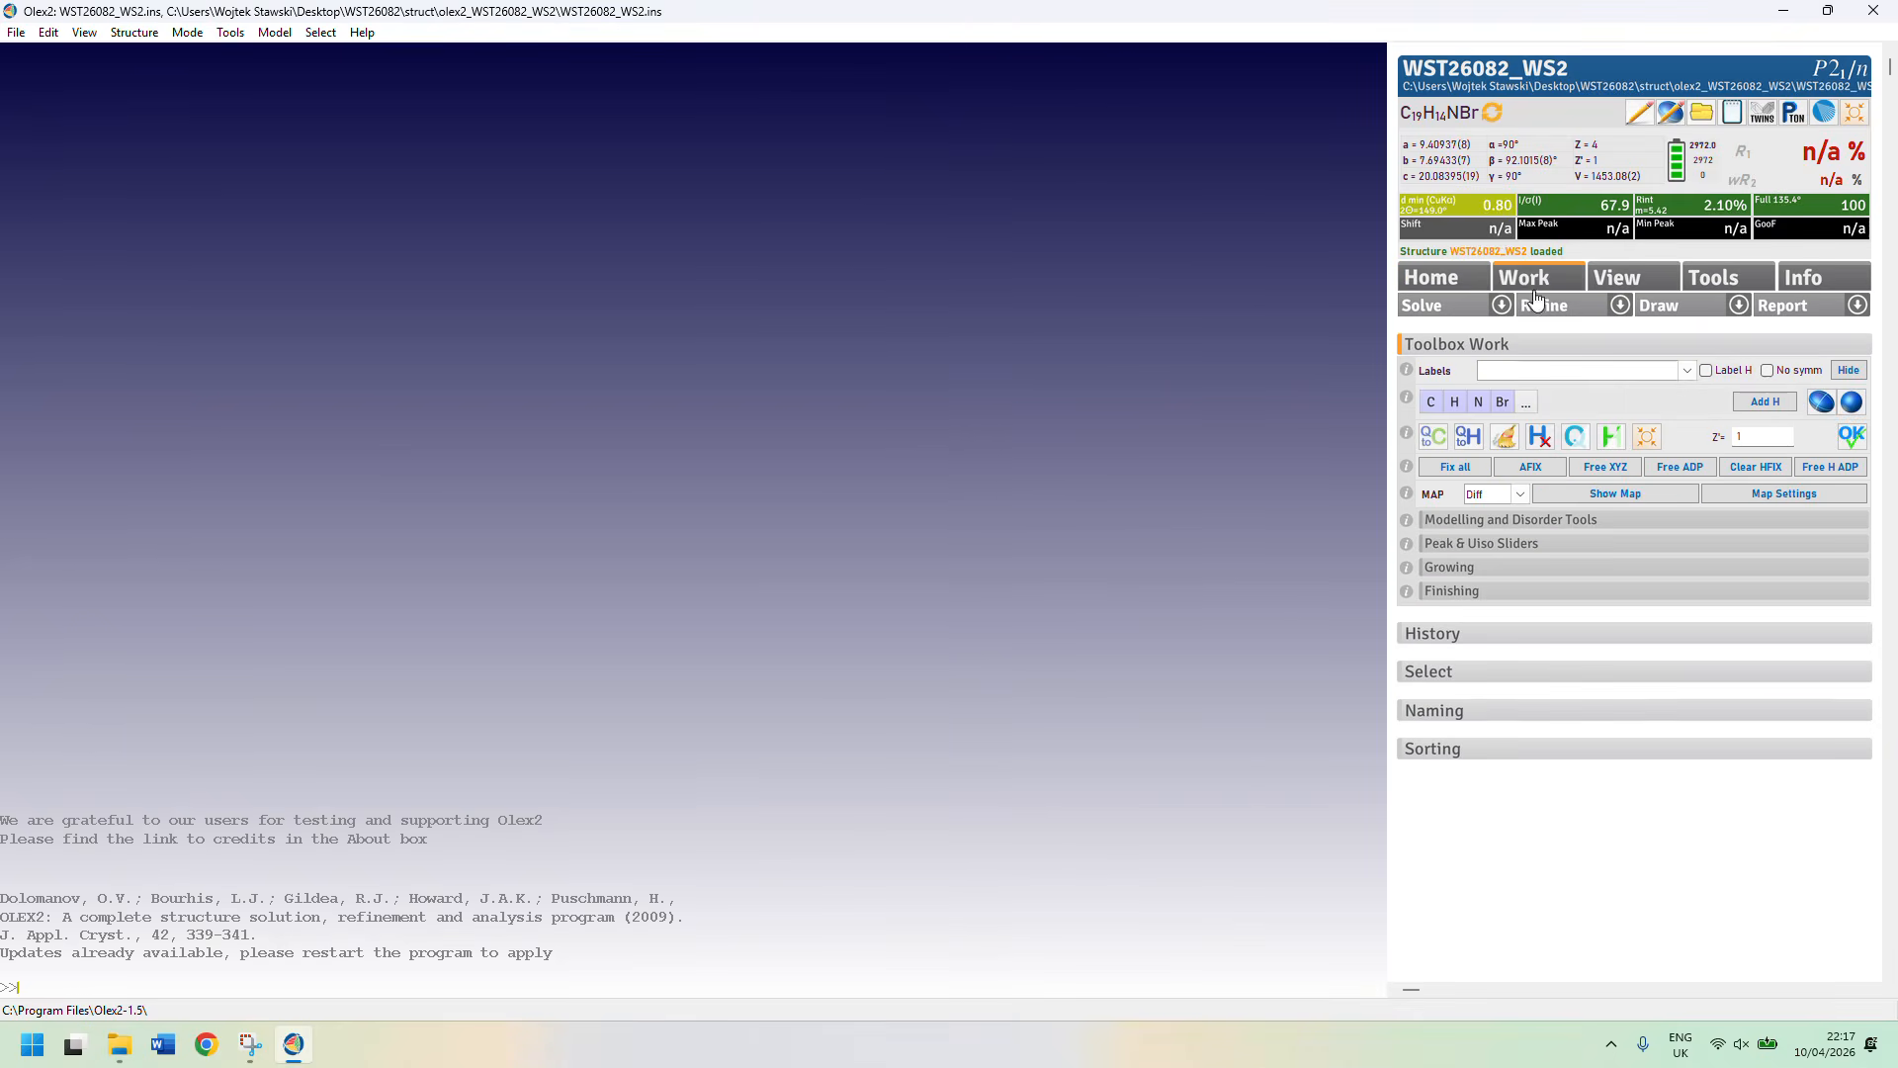
pyautogui.click(1502, 306)
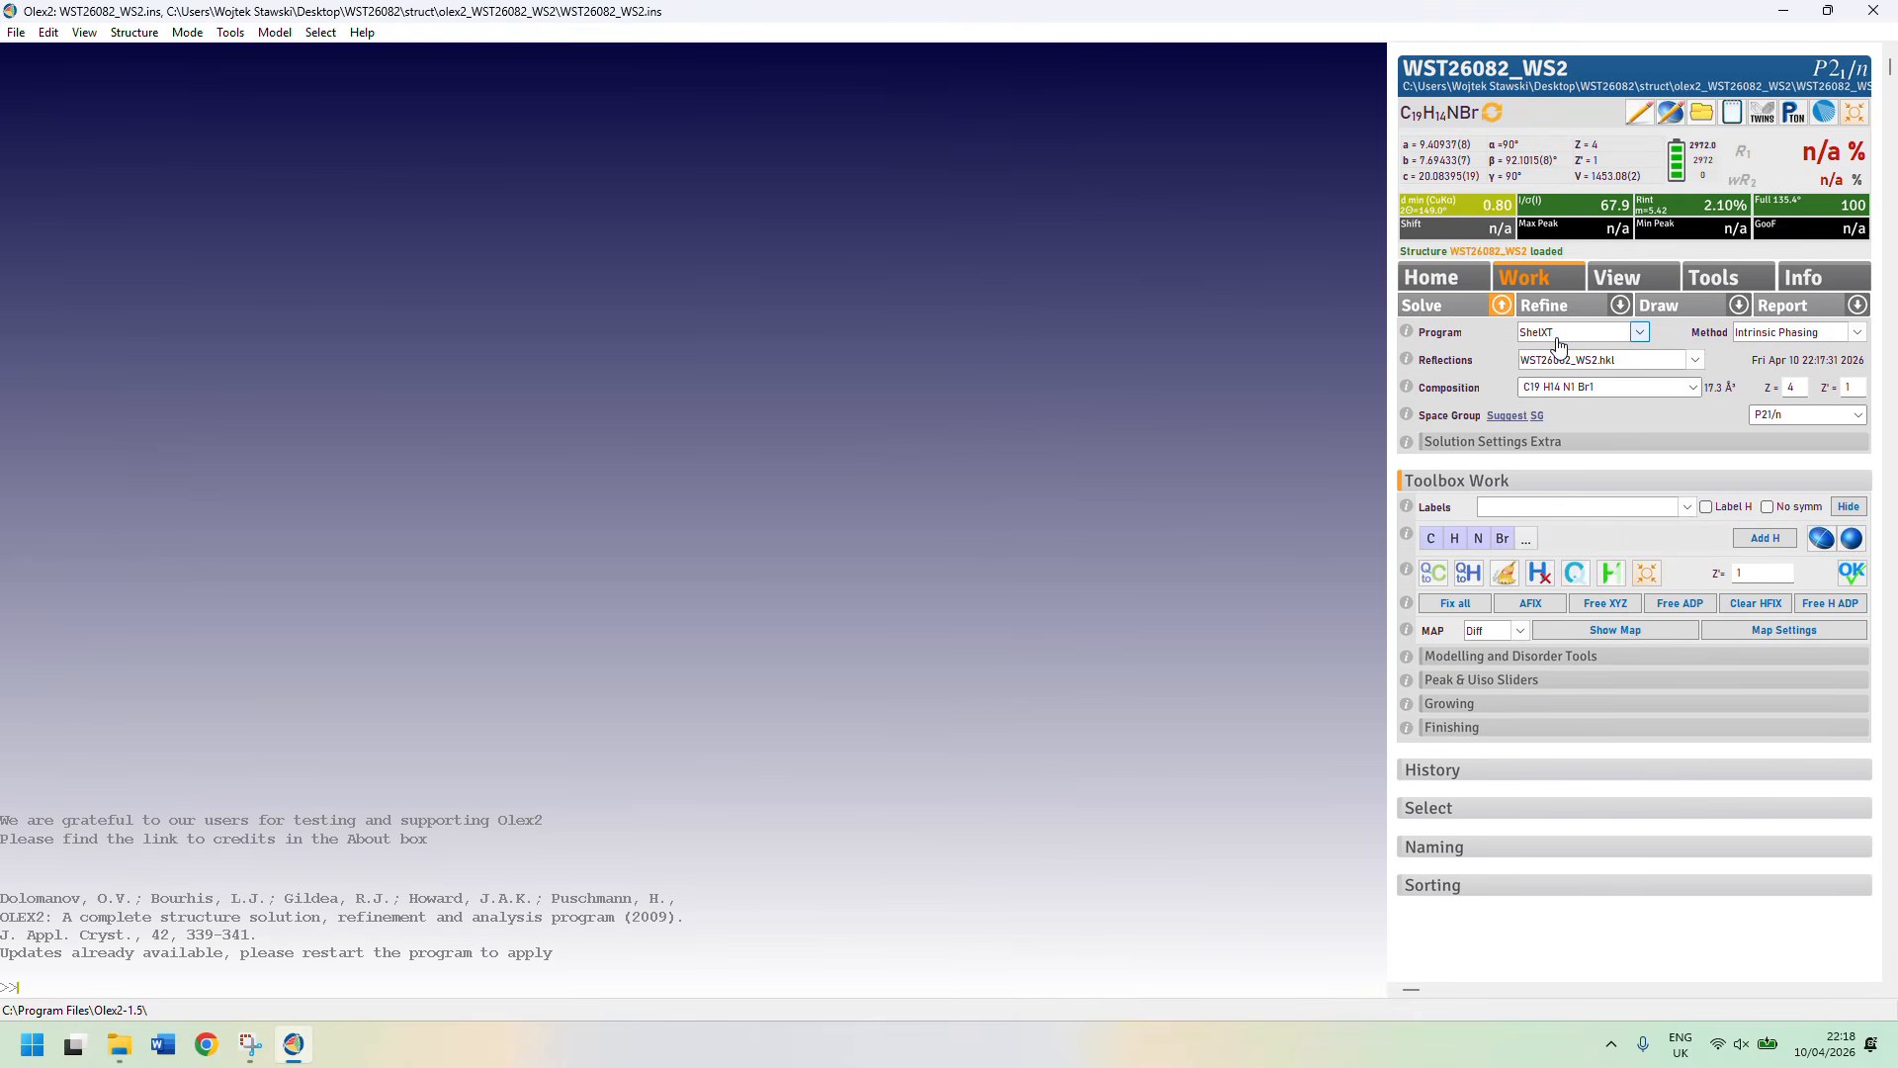
pyautogui.click(1437, 314)
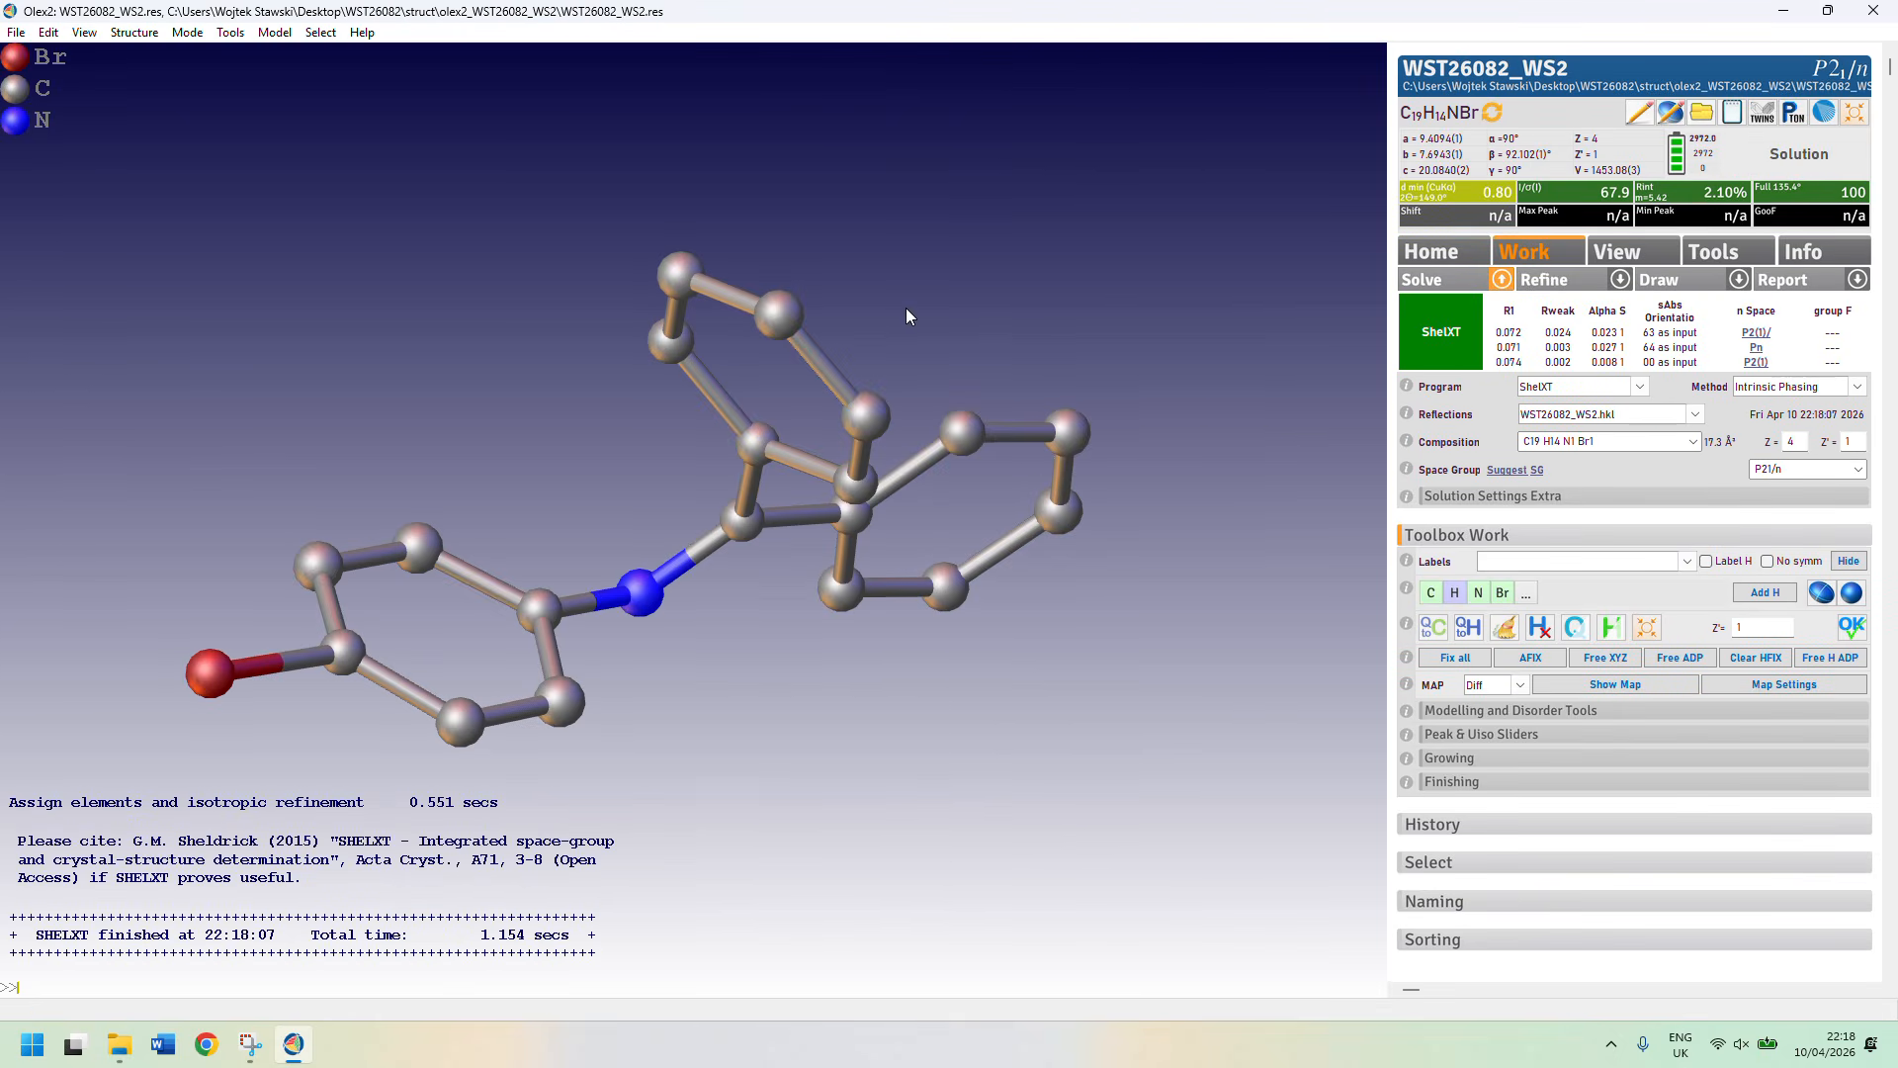
pyautogui.moveTo(906, 307); pyautogui.dragTo(684, 614)
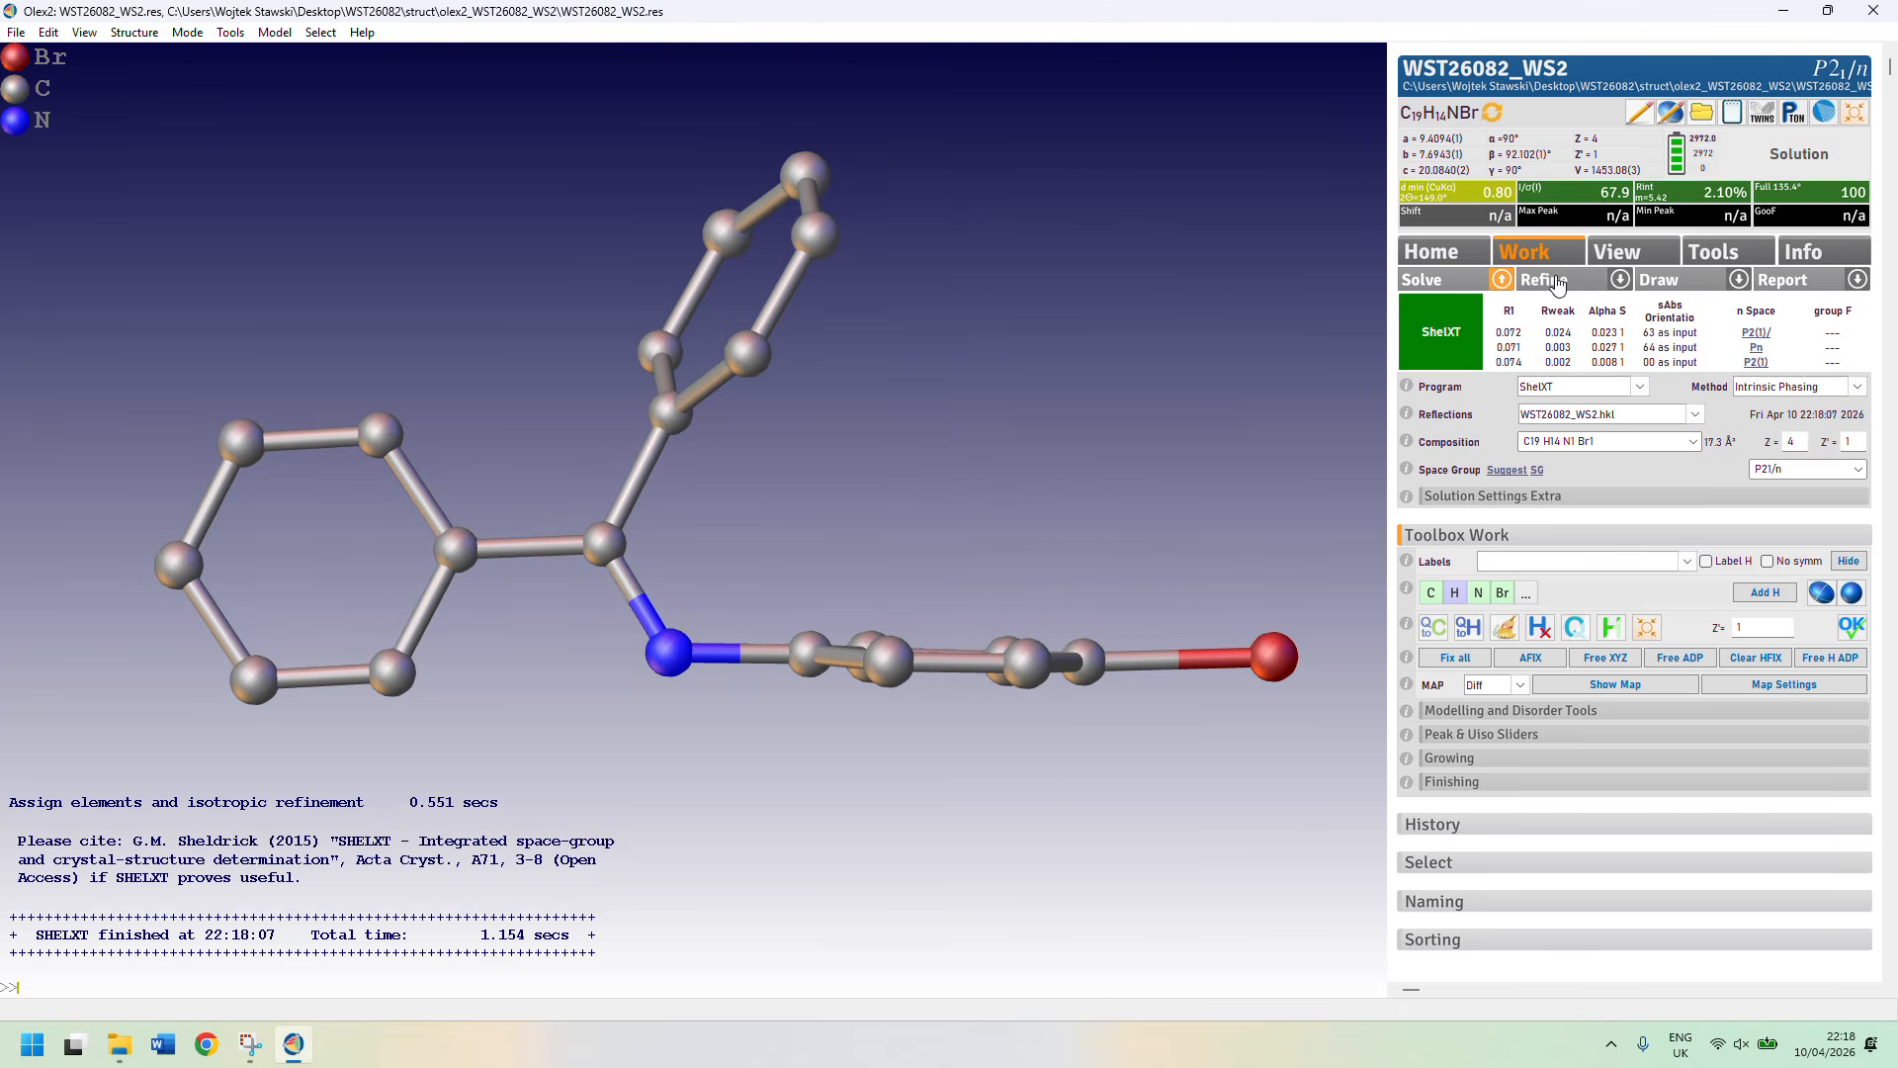
# Refine the solution with ShelXL, then make the atoms anisotropic with anis and refine again.
pyautogui.click(1623, 281)
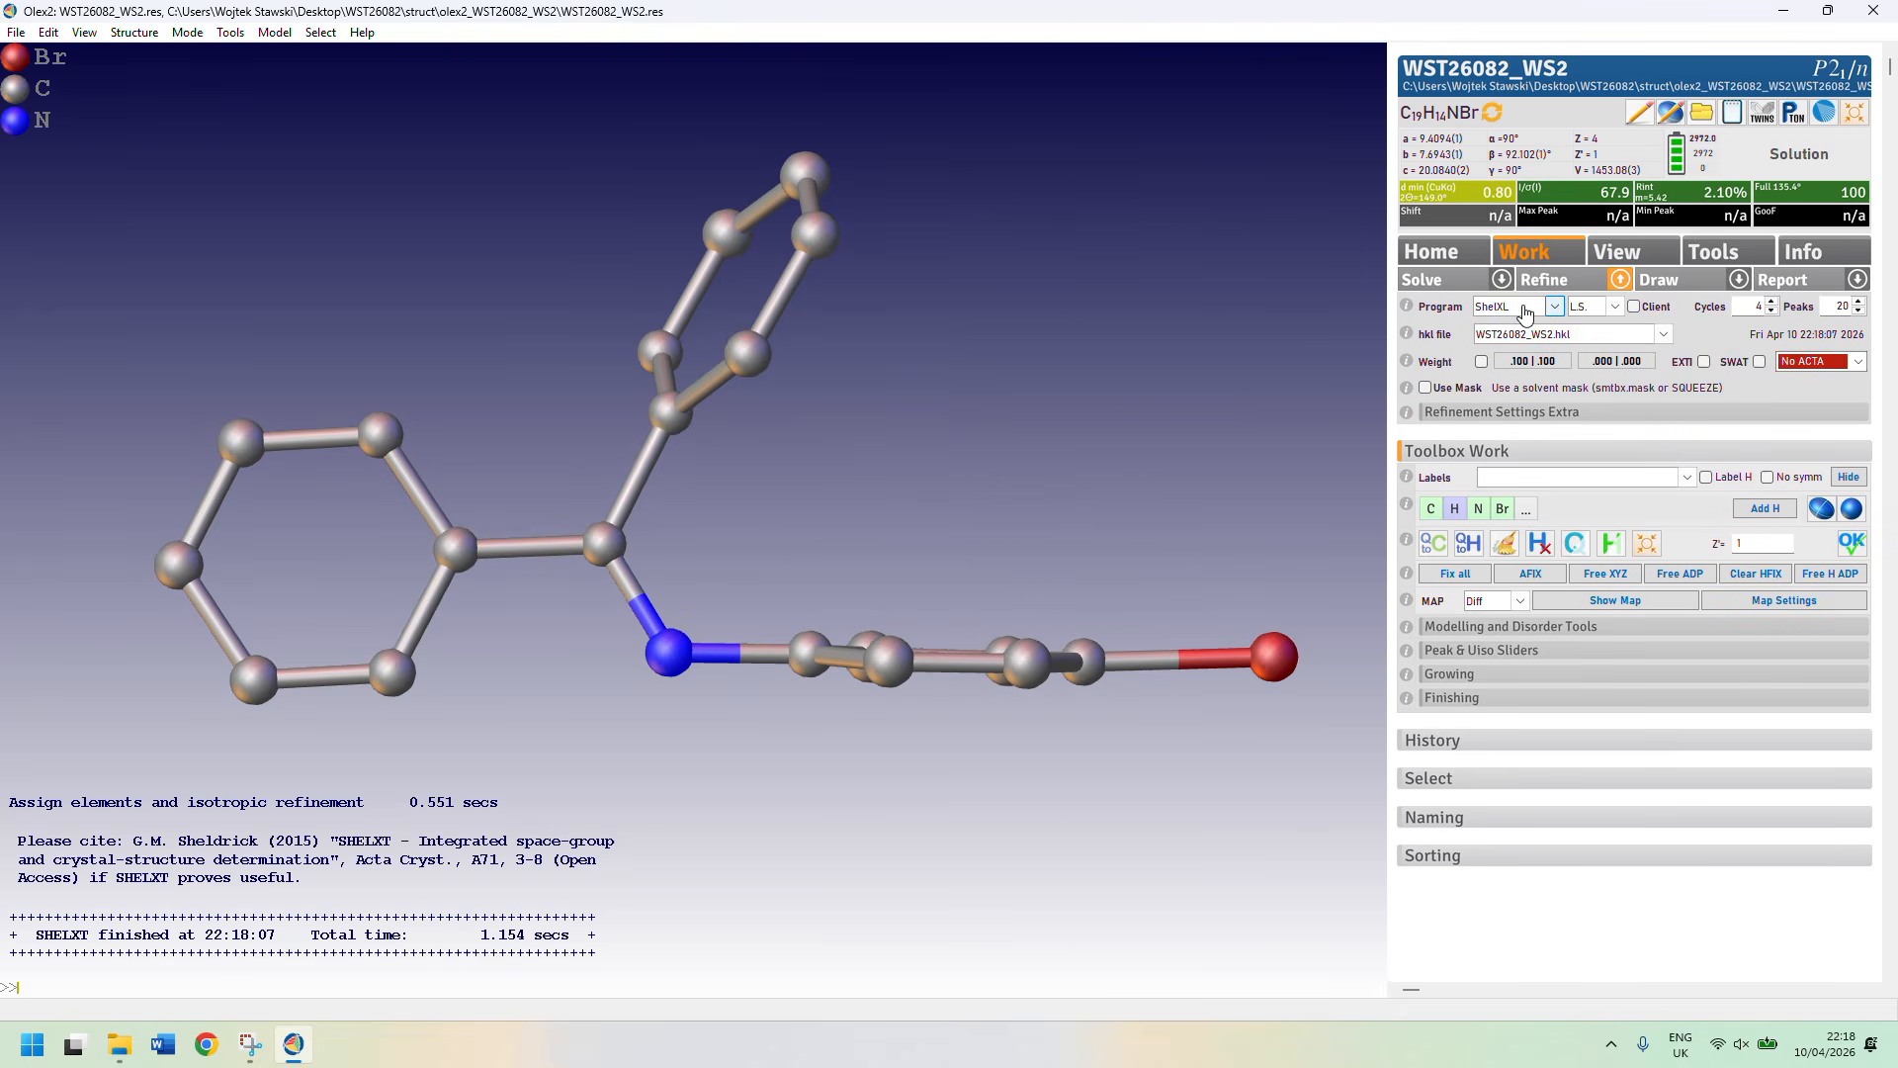
pyautogui.moveTo(1092, 462); pyautogui.dragTo(369, 389)
pyautogui.moveTo(699, 673); pyautogui.dragTo(904, 645)
pyautogui.write('anis')
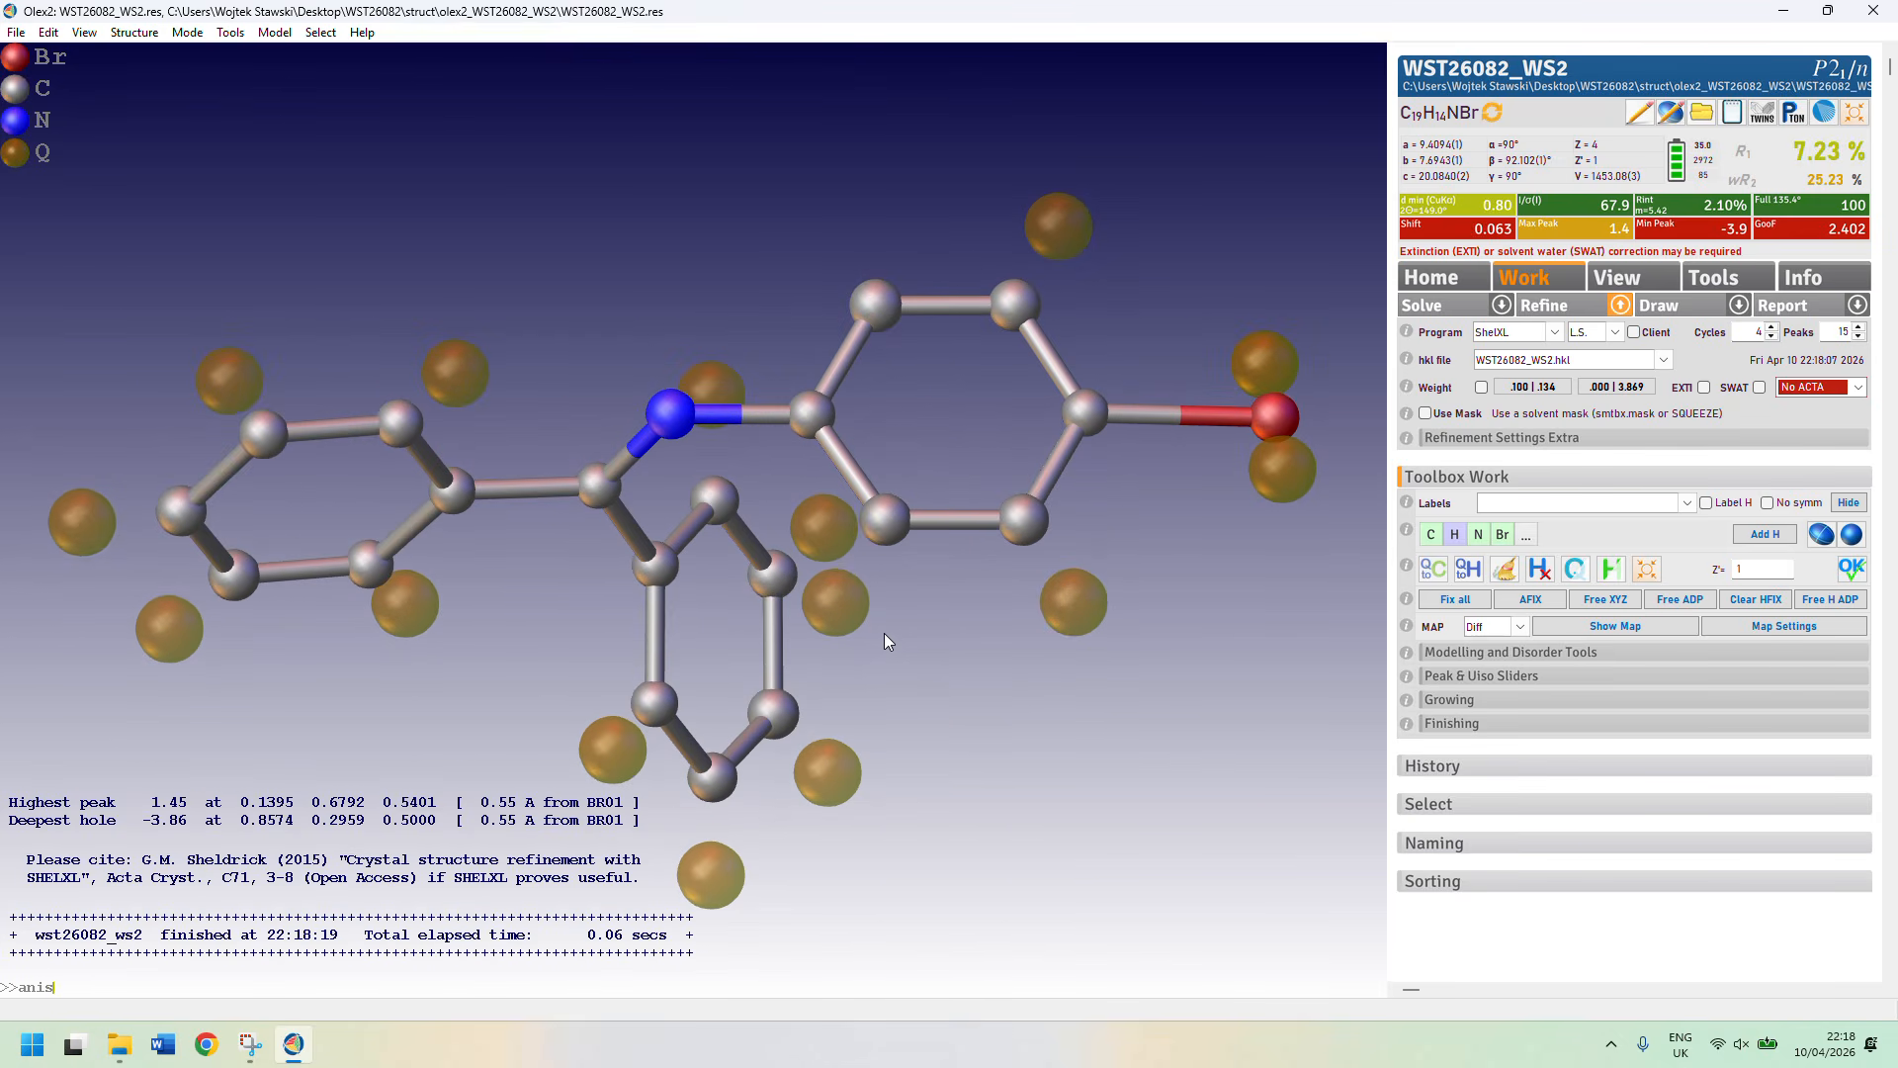
pyautogui.click(1827, 543)
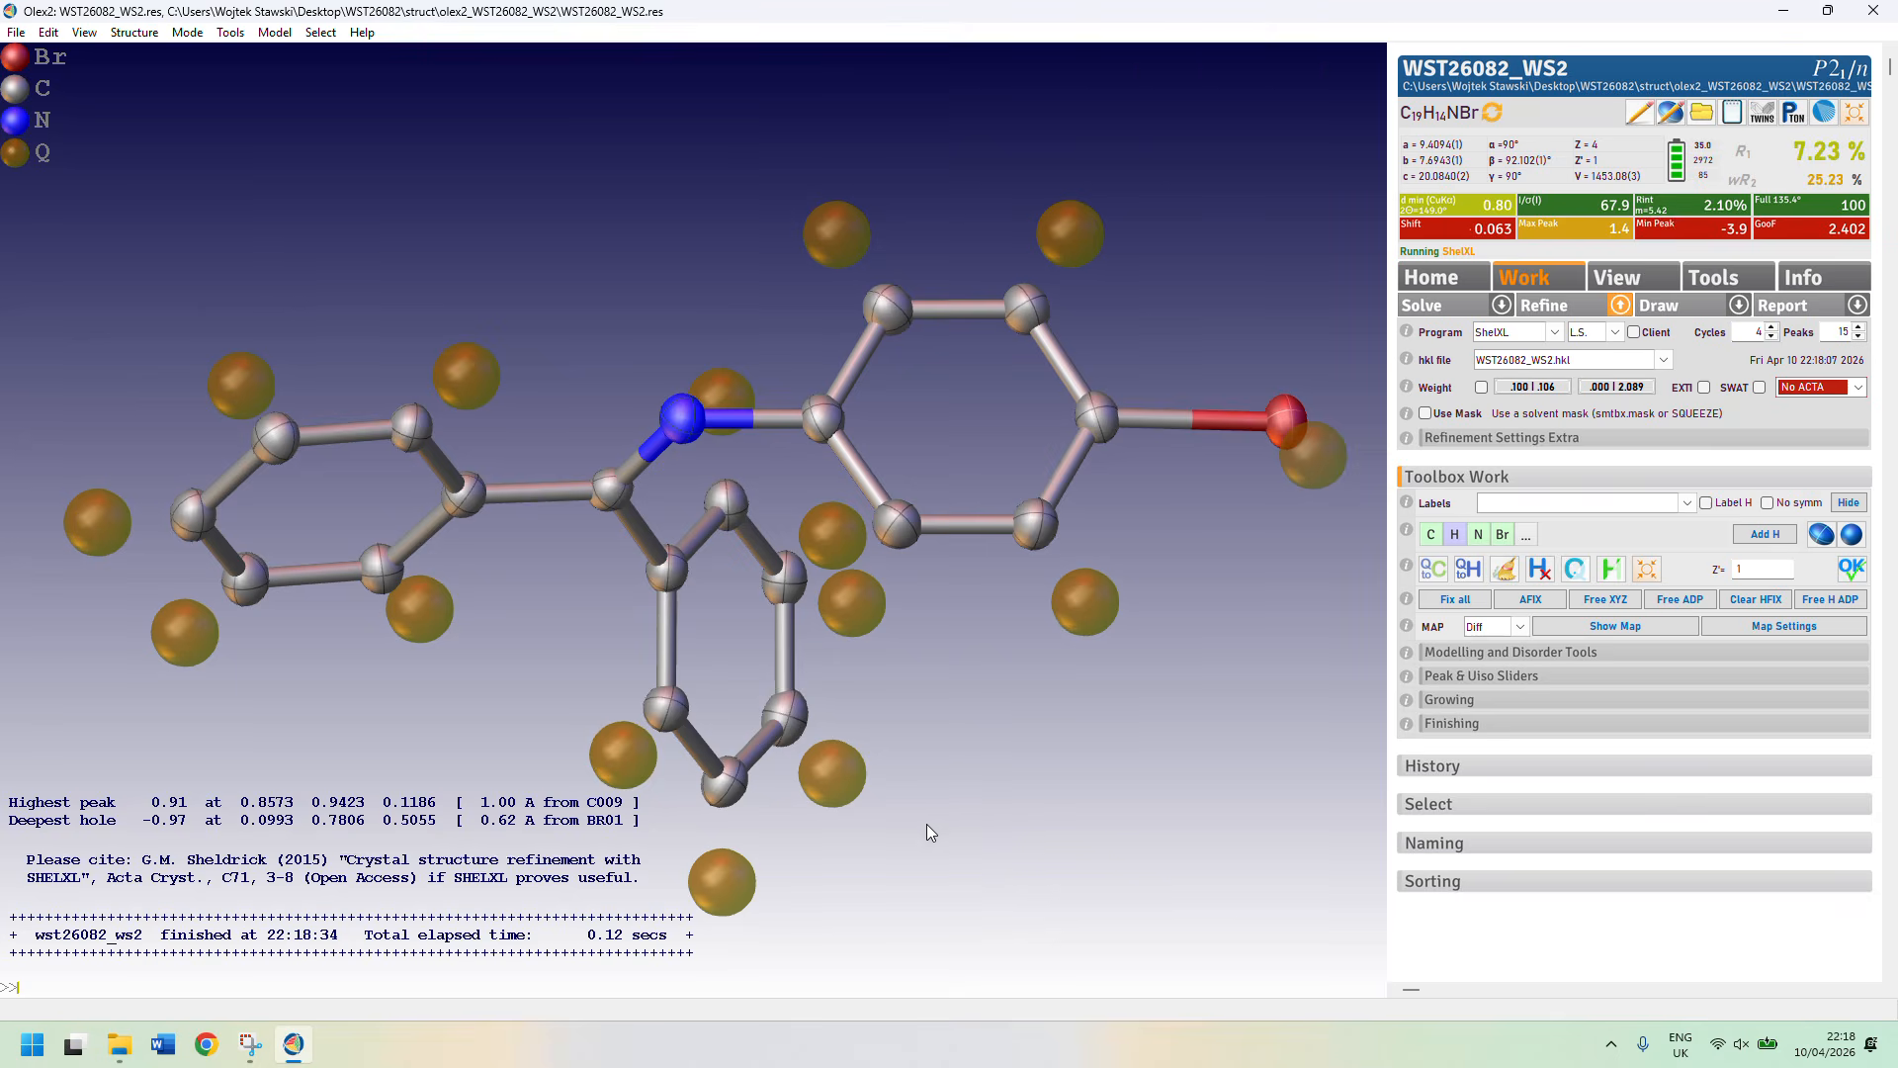
pyautogui.moveTo(921, 749)
pyautogui.mouseDown()
pyautogui.moveTo(943, 783)
pyautogui.moveTo(914, 781)
pyautogui.mouseUp()
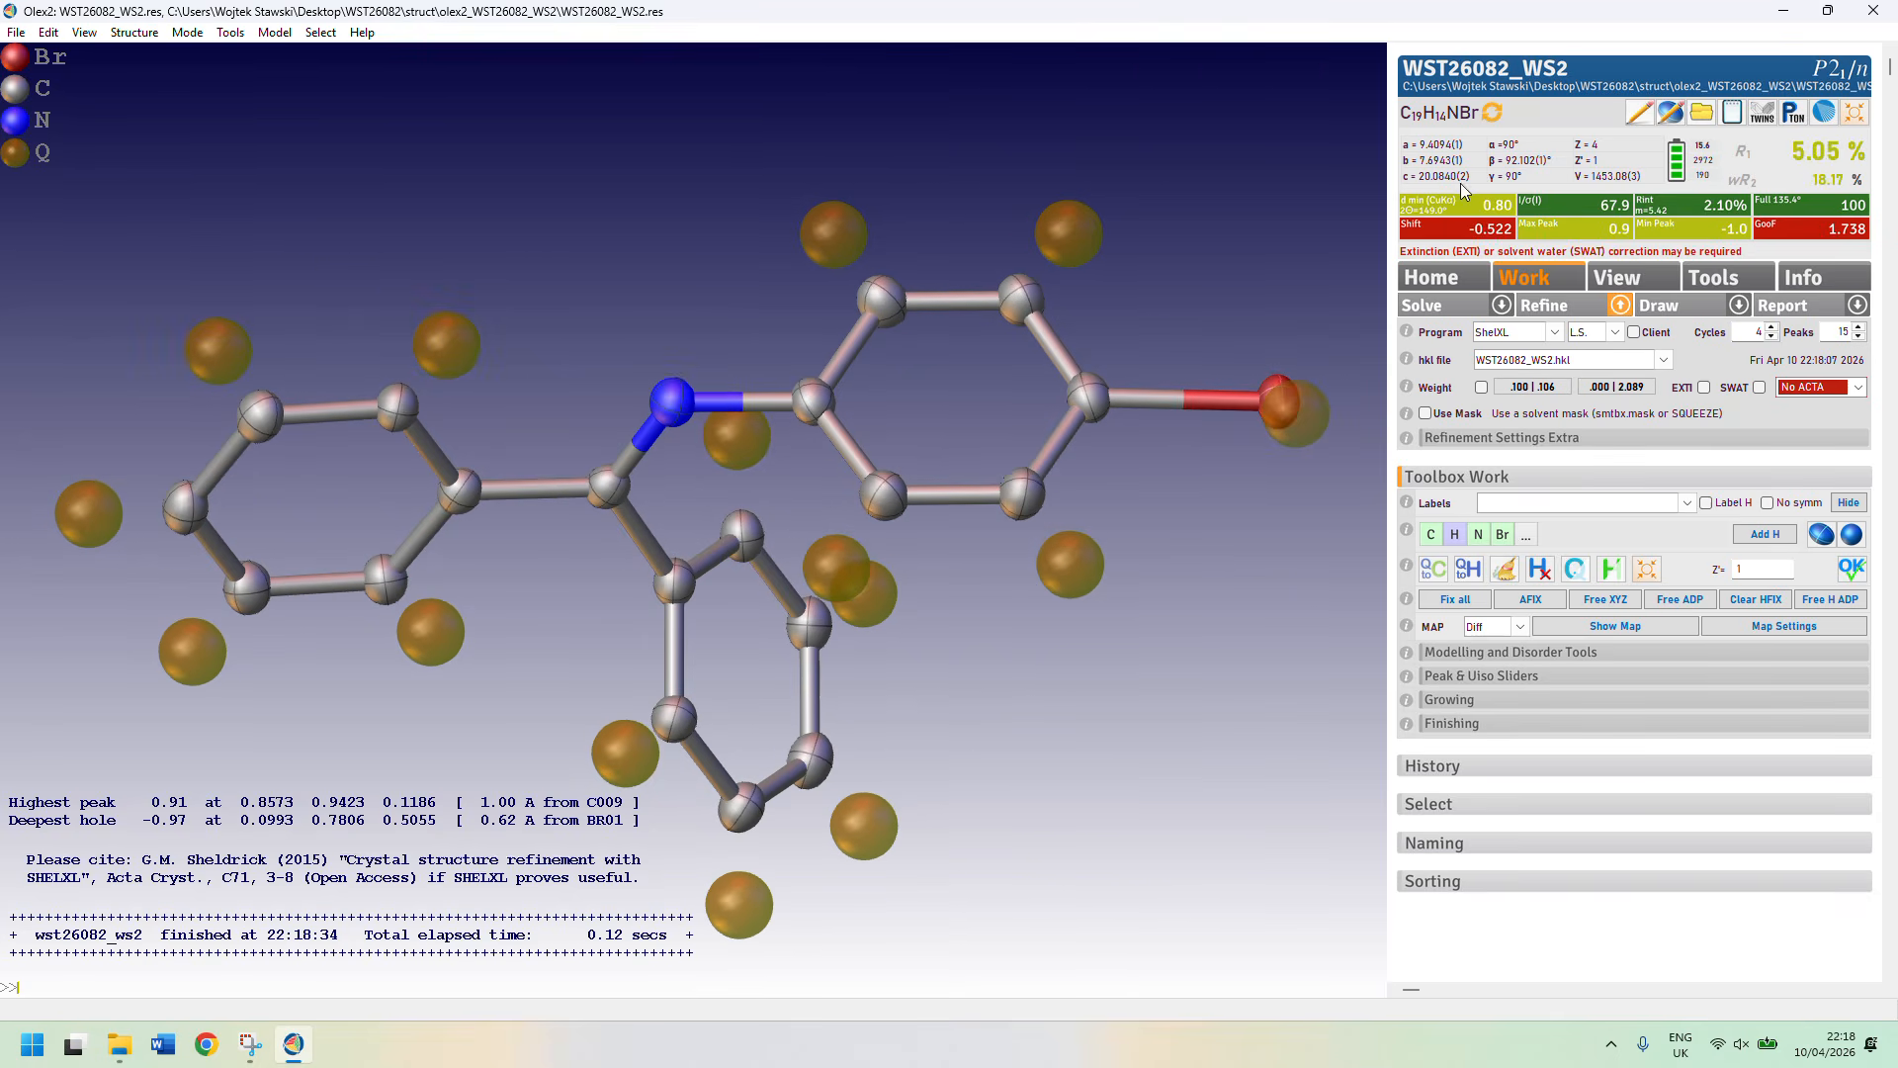
# Add hydrogen atoms to the model with hadd and refine the structure.
pyautogui.write('hadd')
pyautogui.click(1753, 544)
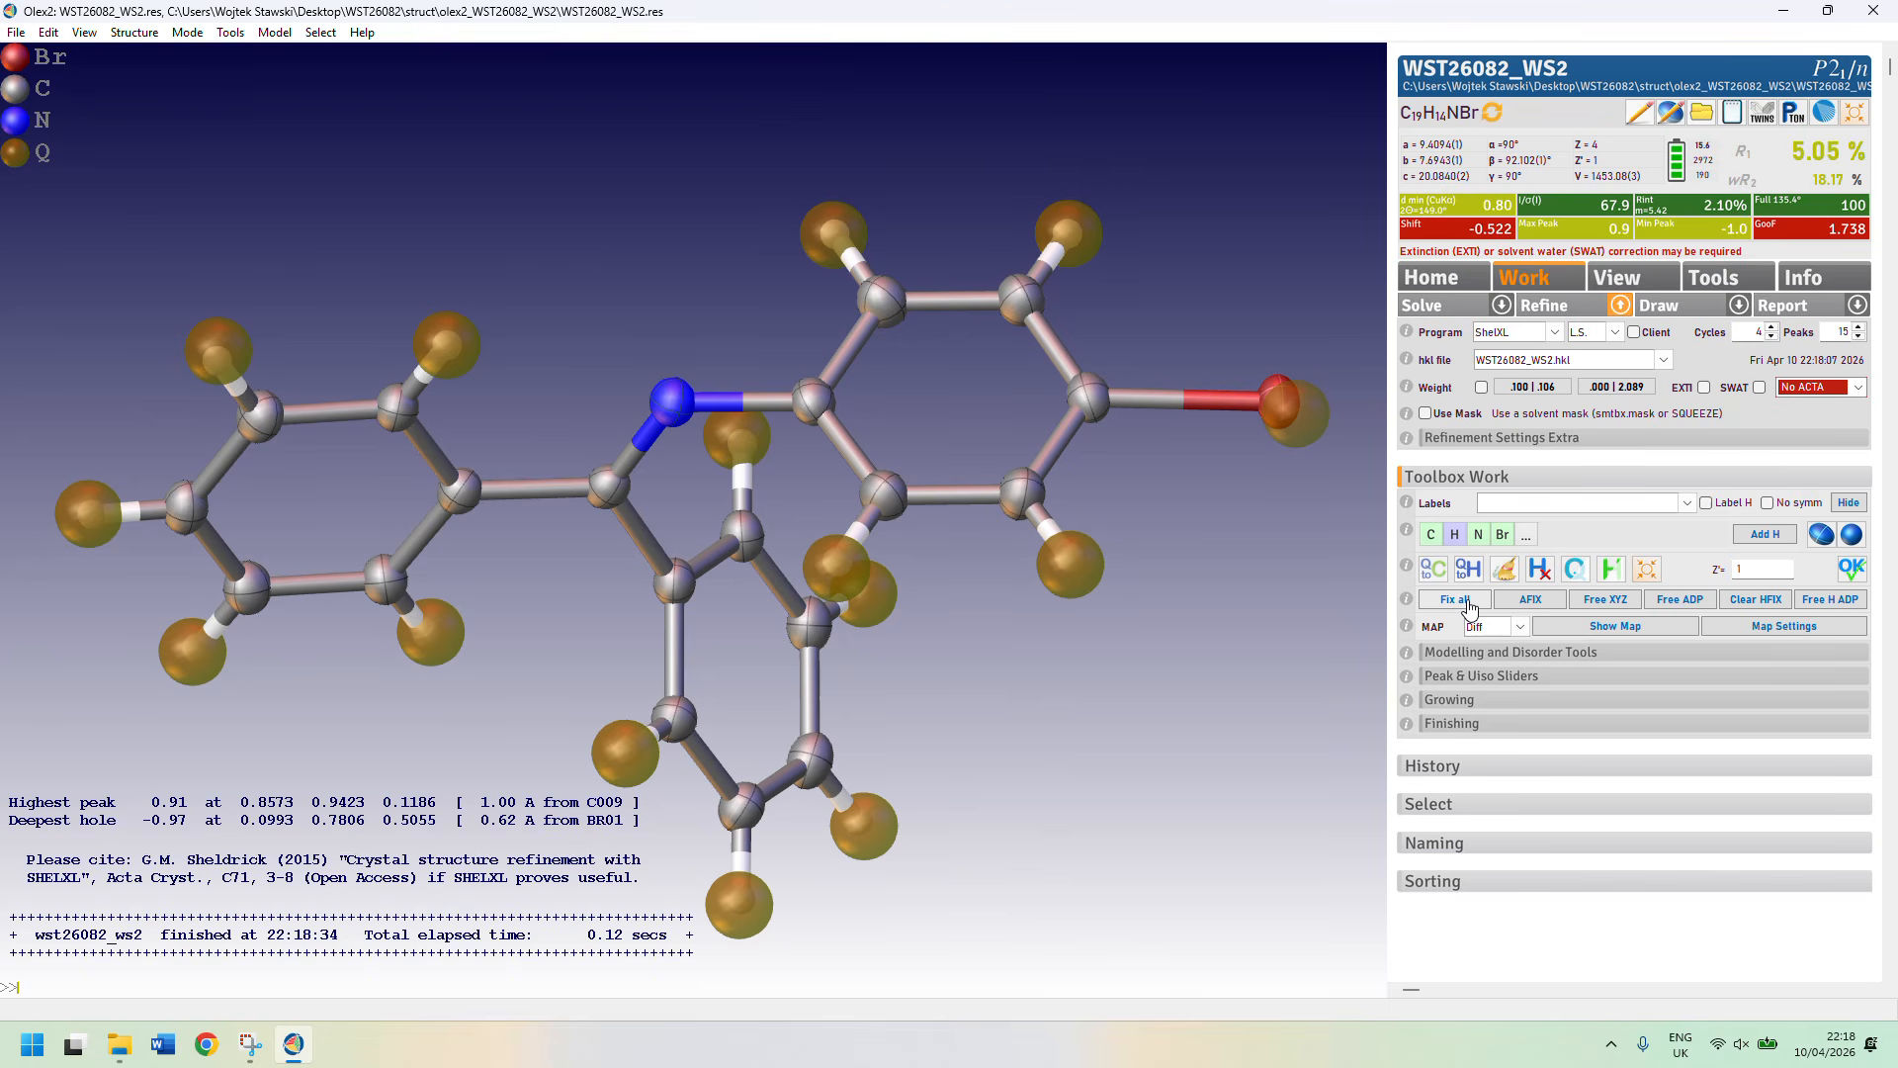
pyautogui.click(1455, 599)
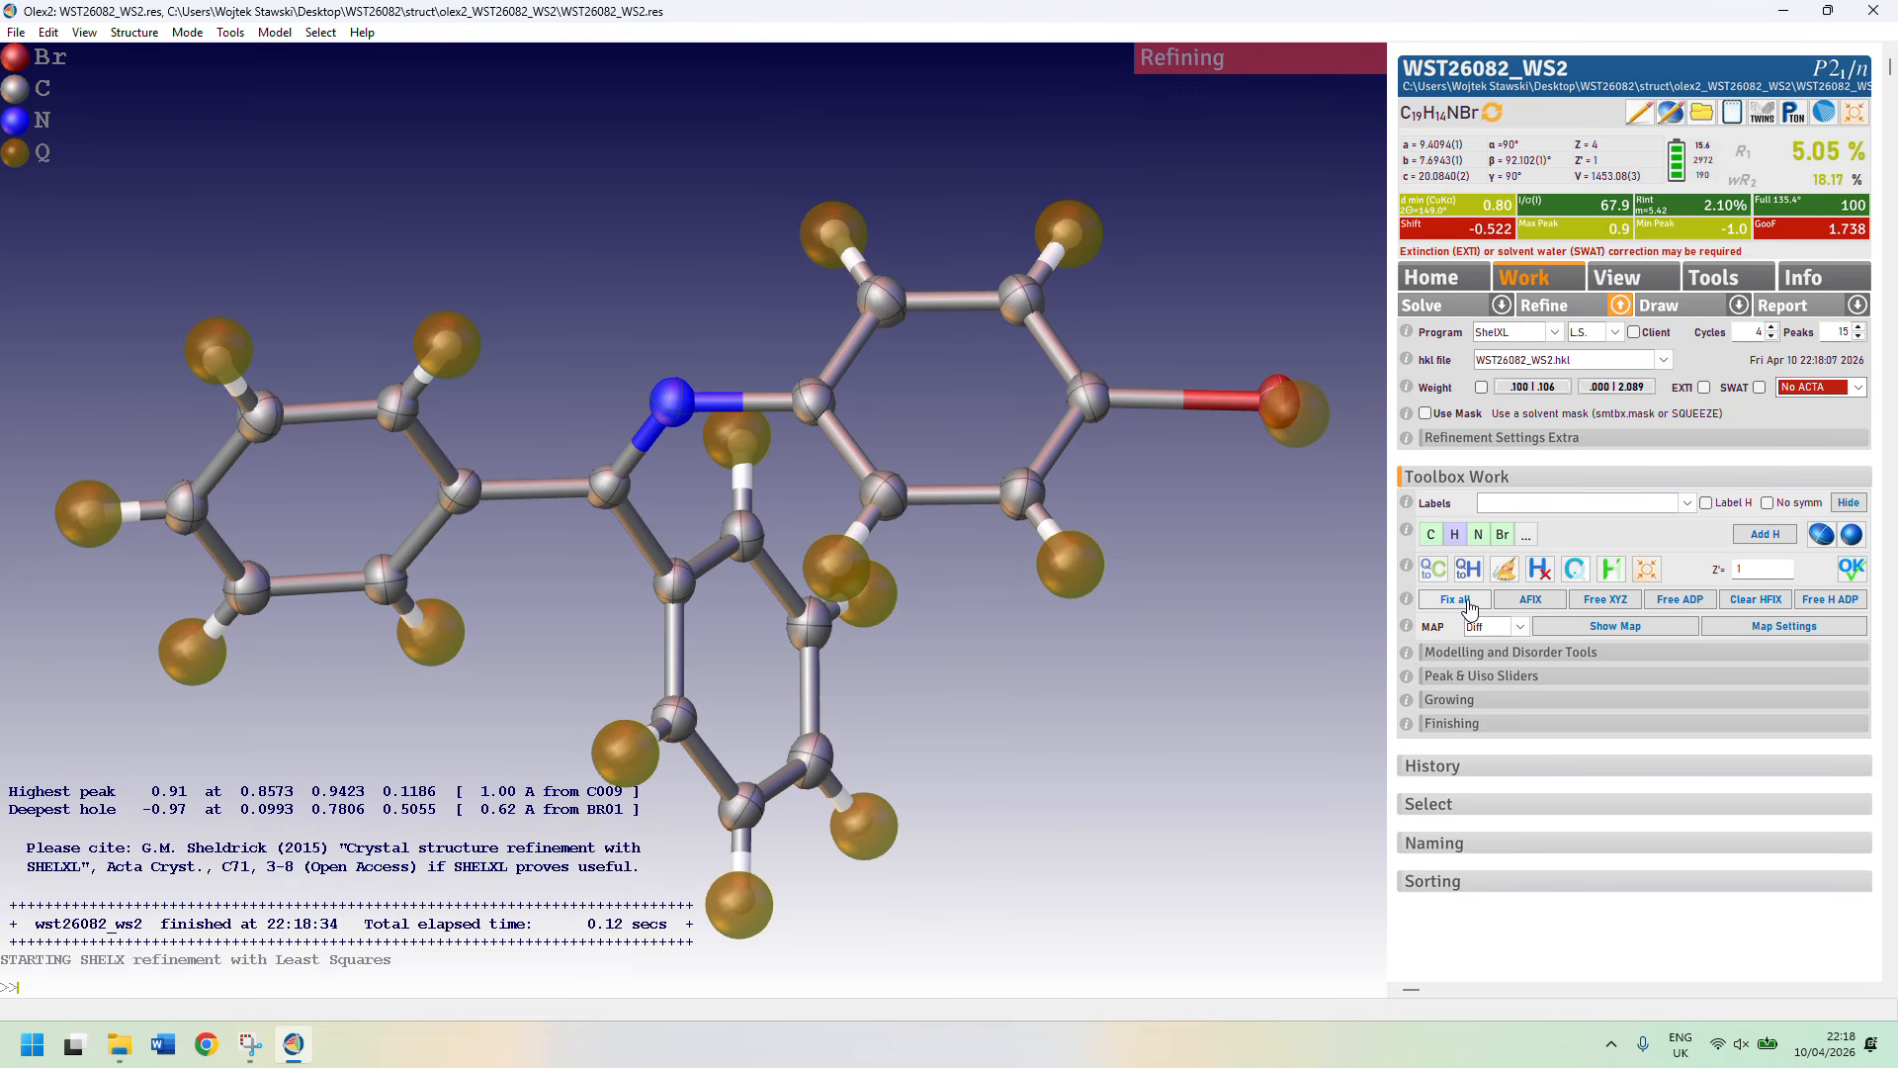
pyautogui.moveTo(981, 522); pyautogui.dragTo(916, 690)
# Delete all hydrogen atoms with kill $H and rename the bromine atom Br1 and the nitrogen atom N1.
pyautogui.write('kill $H')
pyautogui.press('Return')
pyautogui.moveTo(859, 679); pyautogui.dragTo(1224, 371)
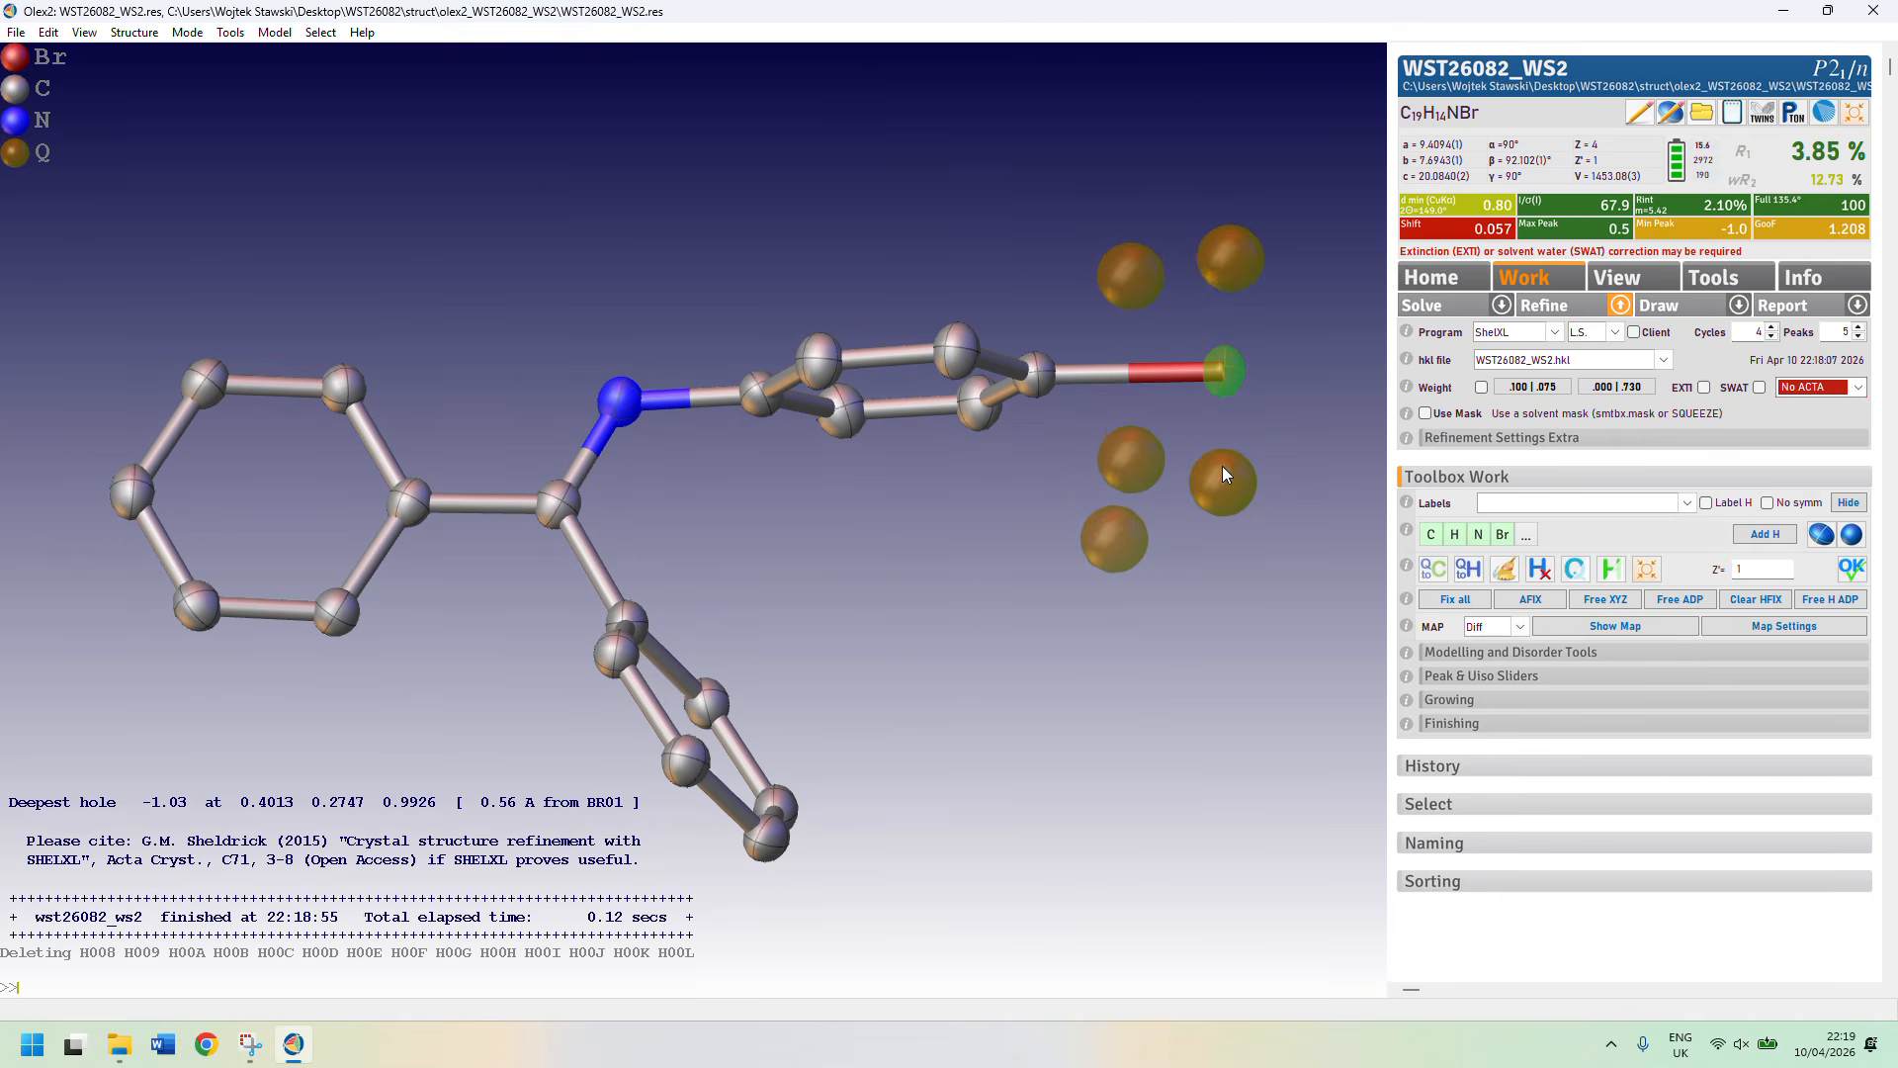
pyautogui.moveTo(1216, 464)
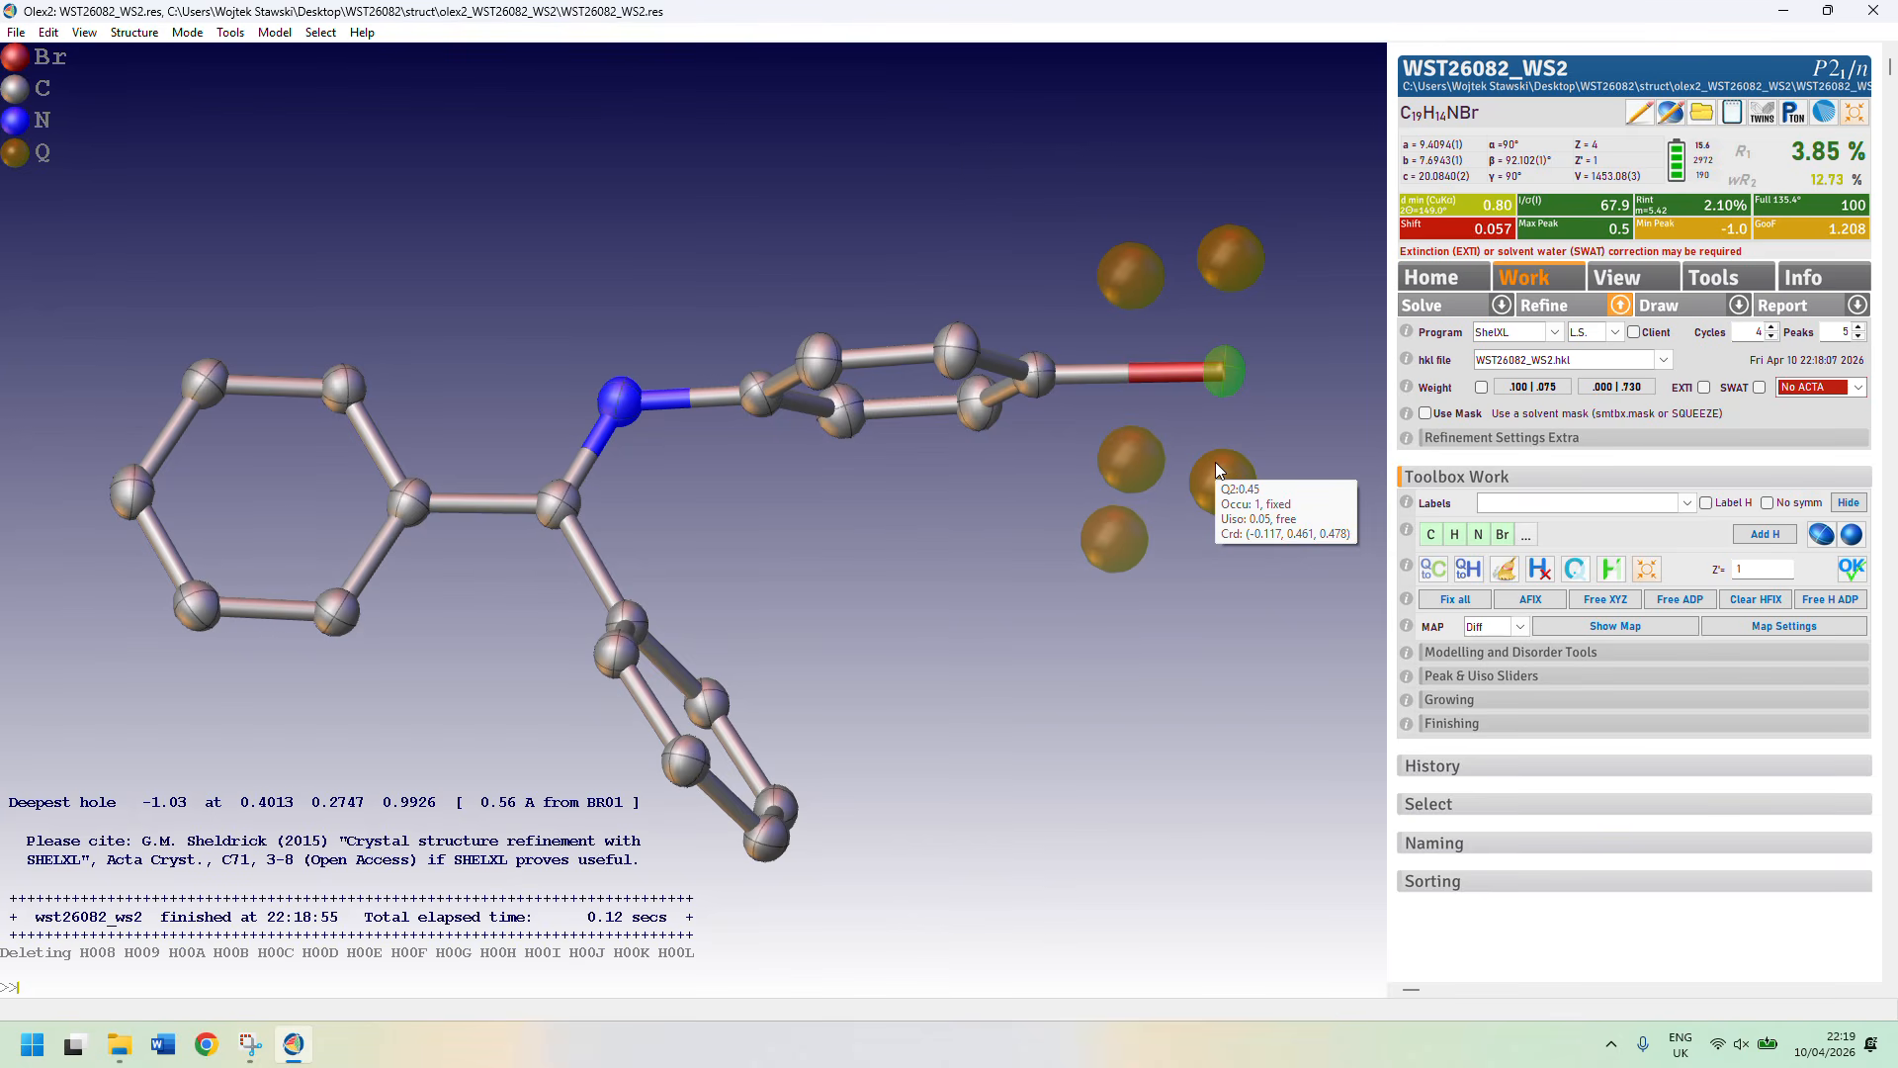
pyautogui.write('name Br')
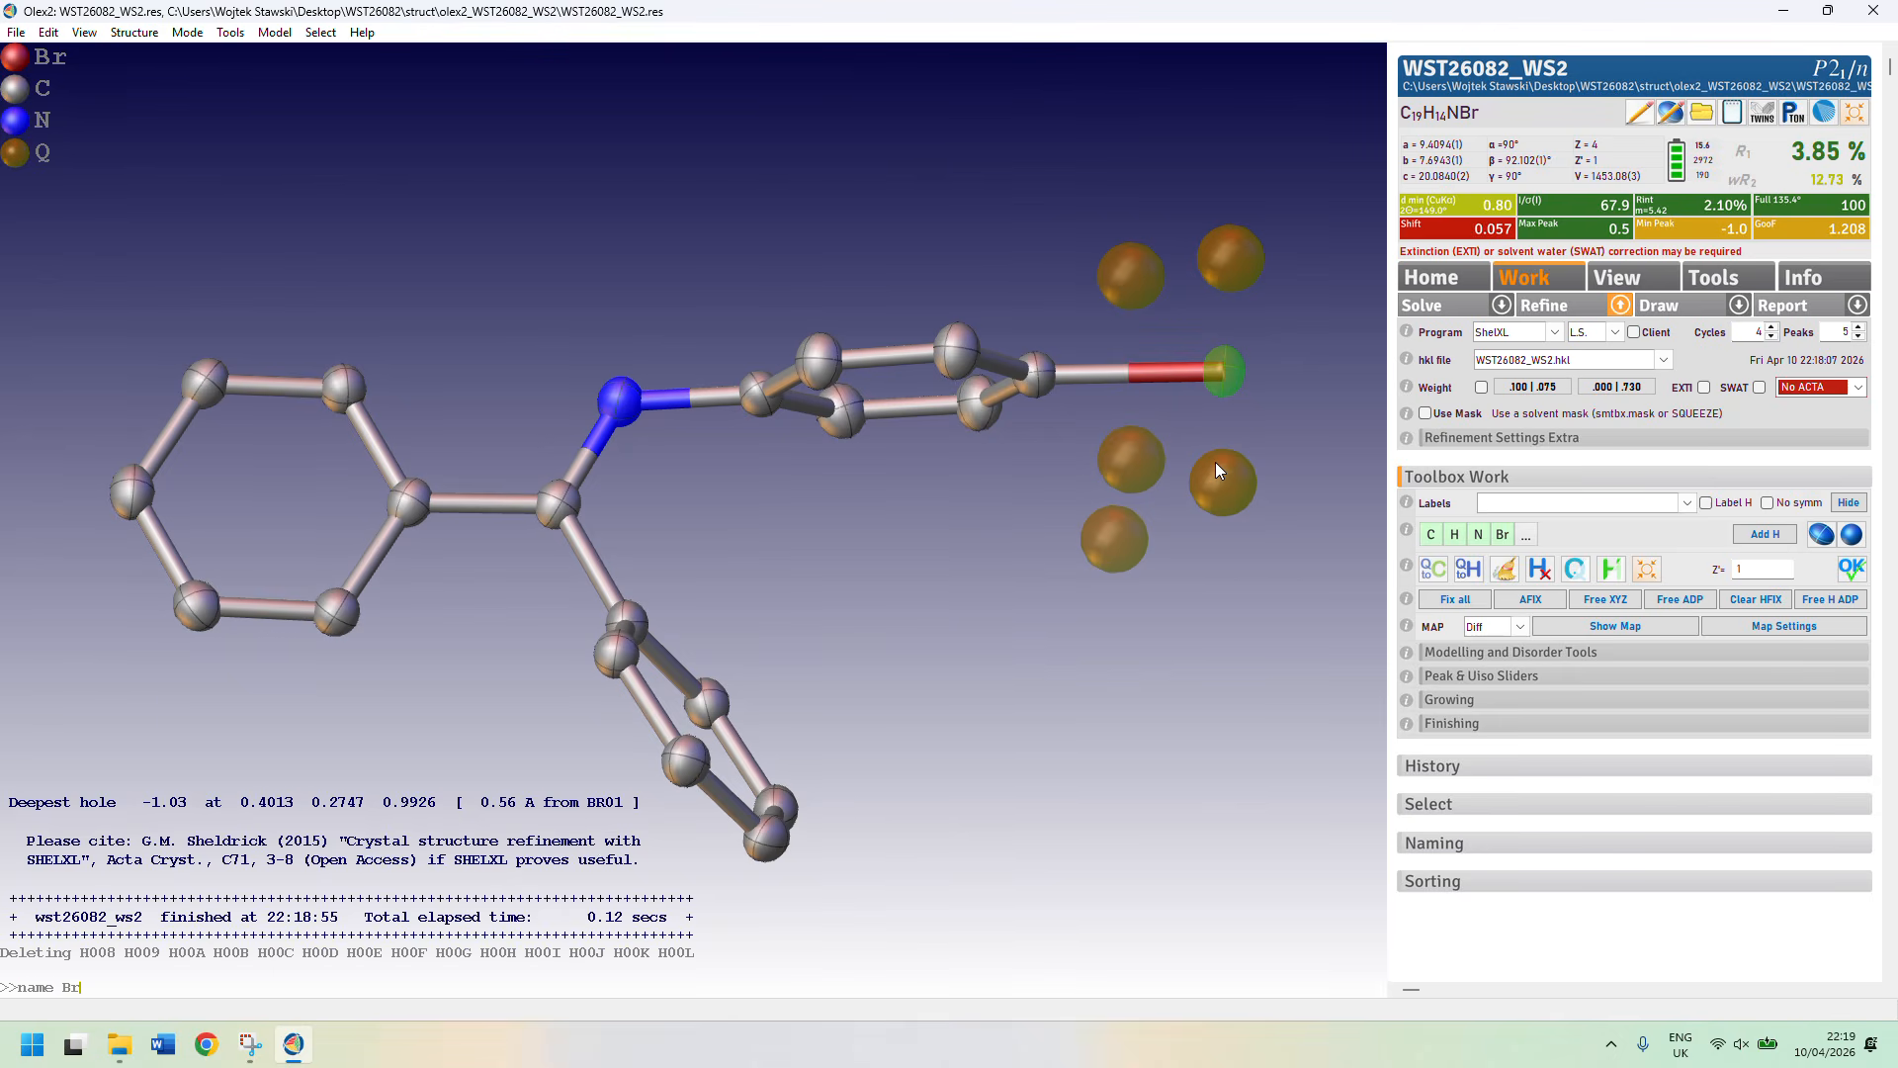
pyautogui.press('Return')
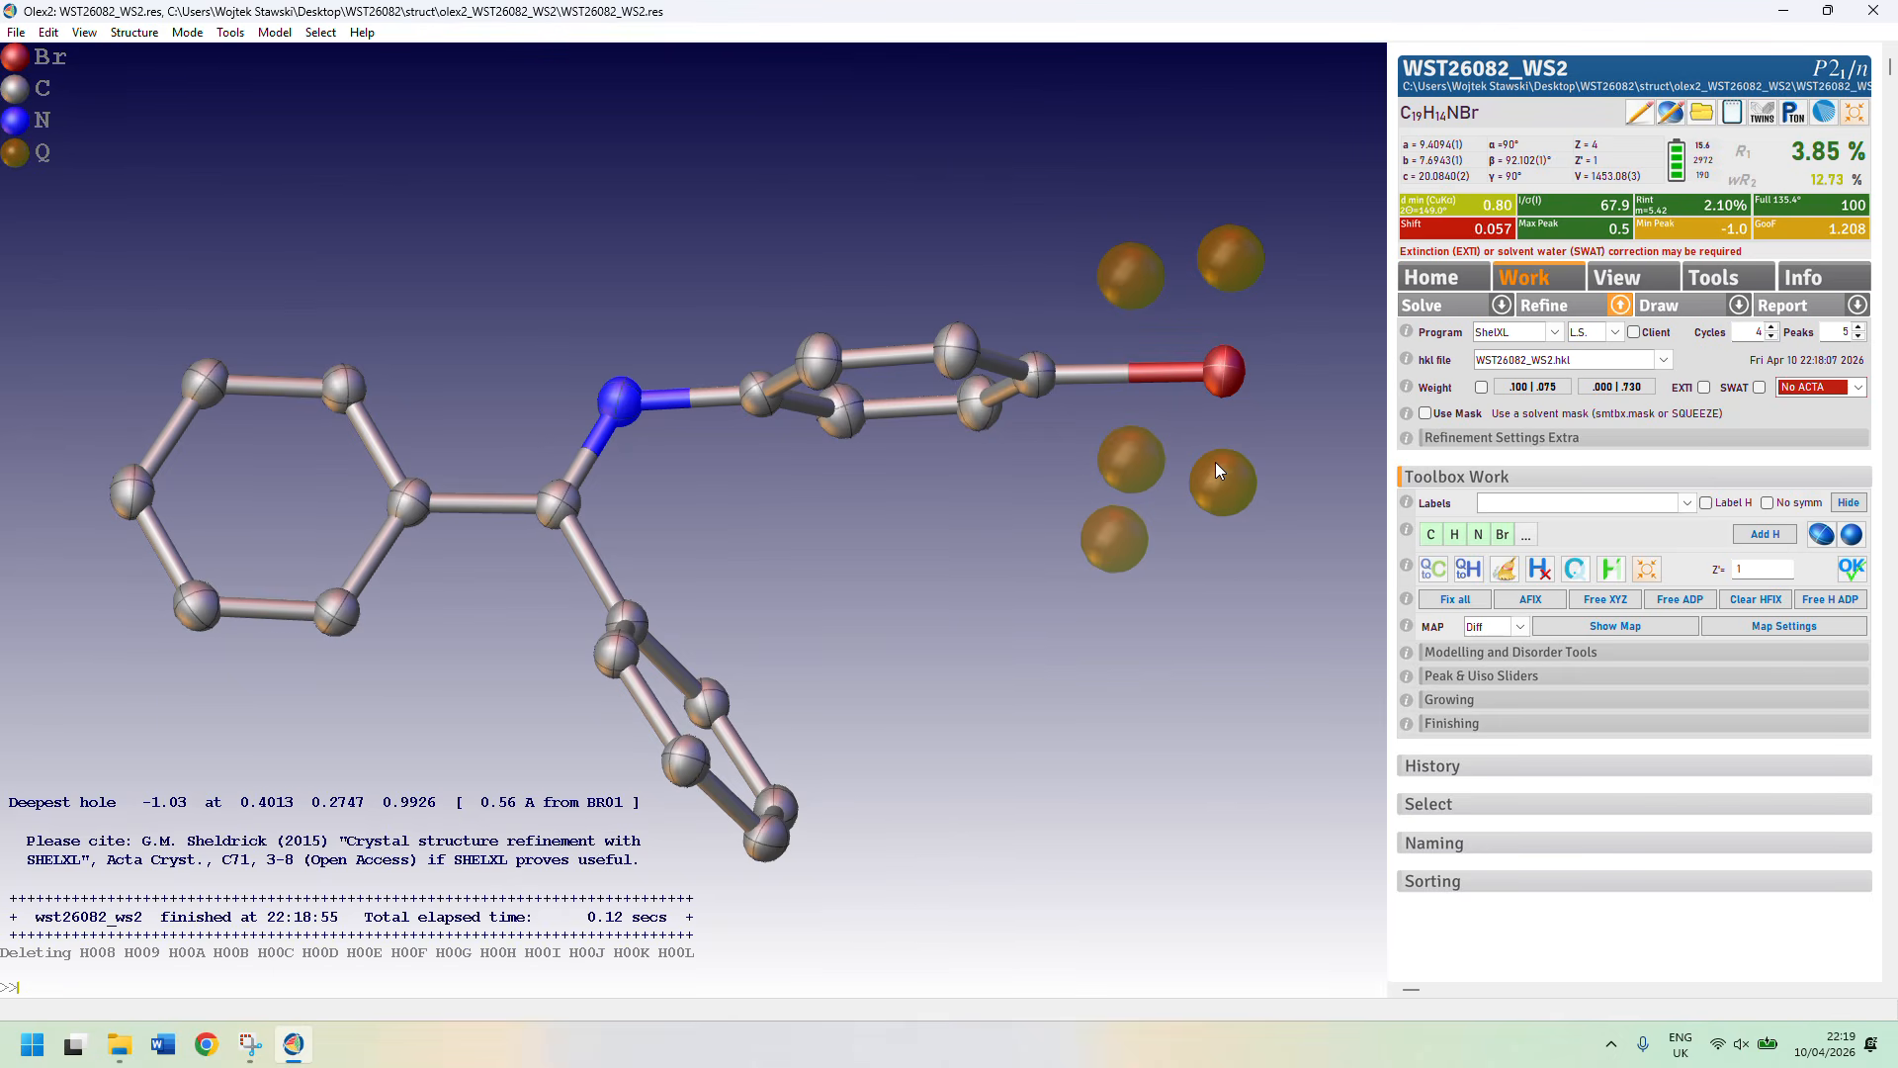
pyautogui.click(621, 398)
pyautogui.write('name N')
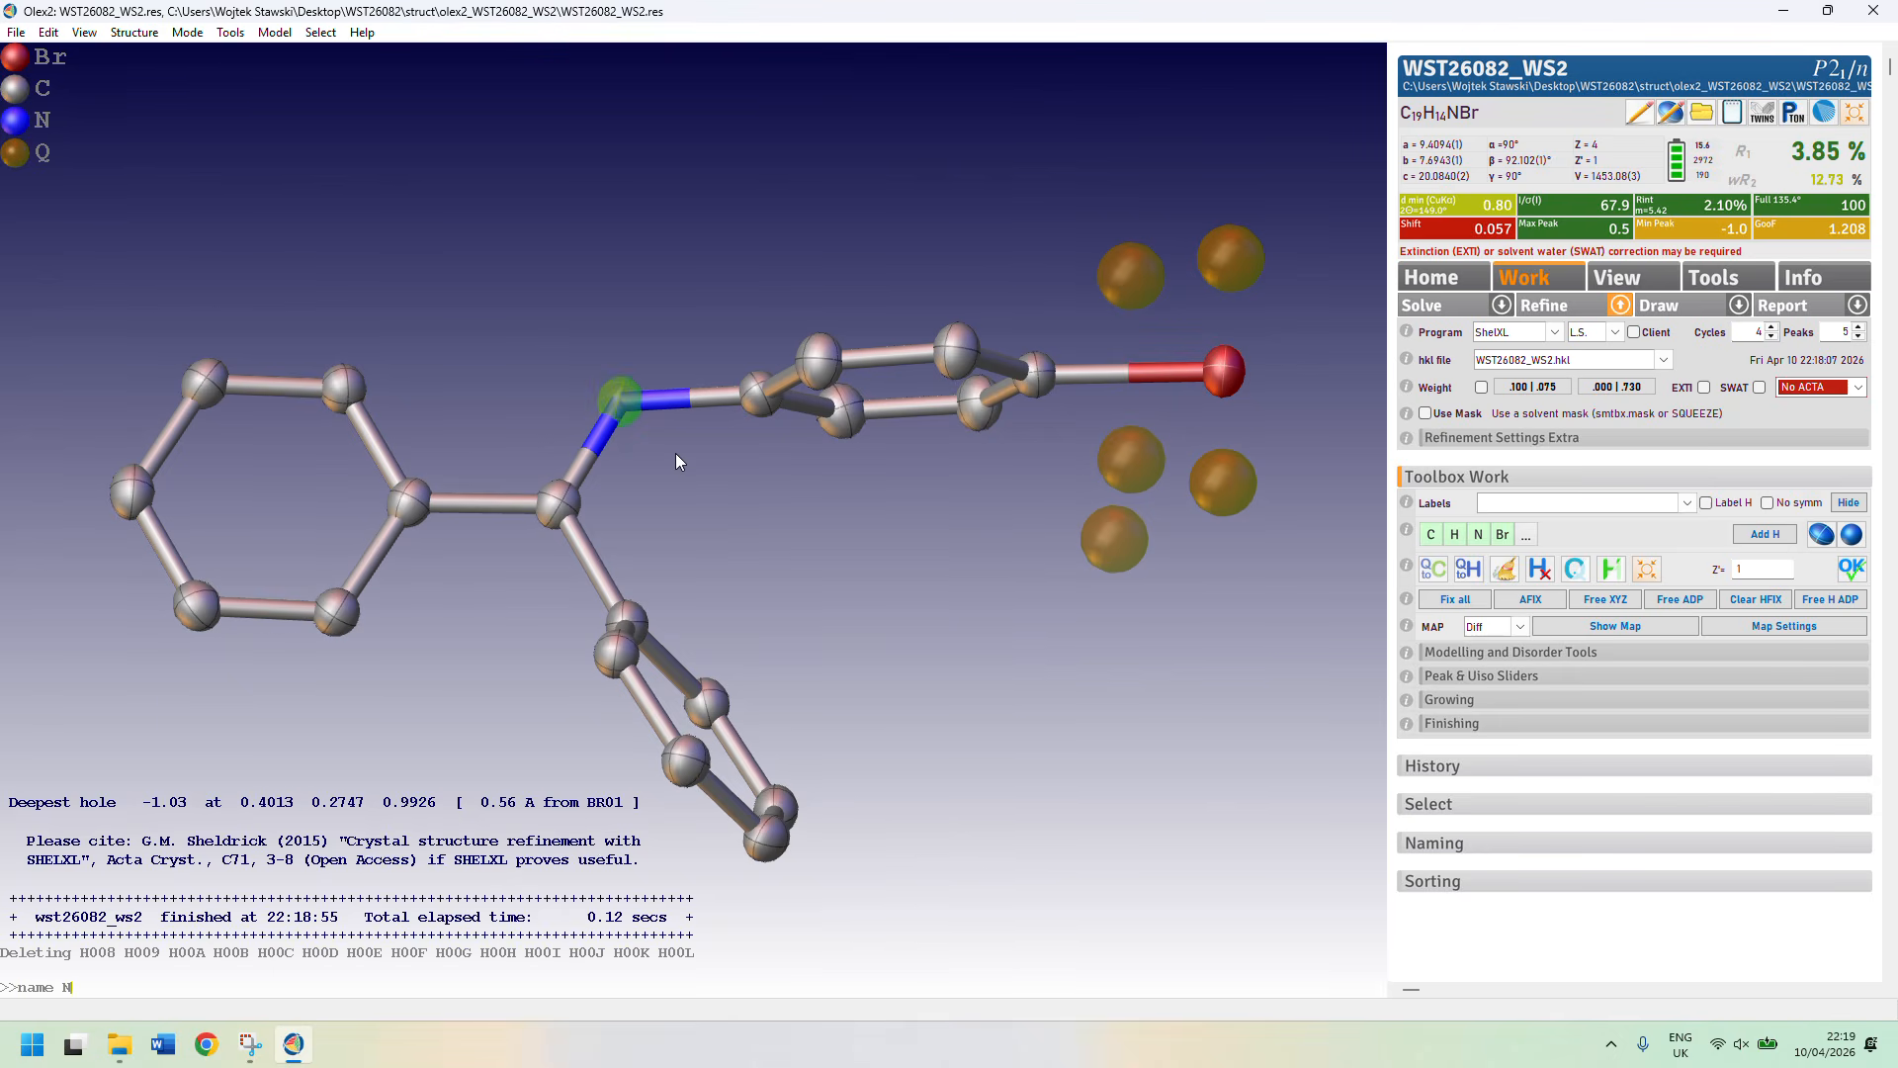
pyautogui.press('Return')
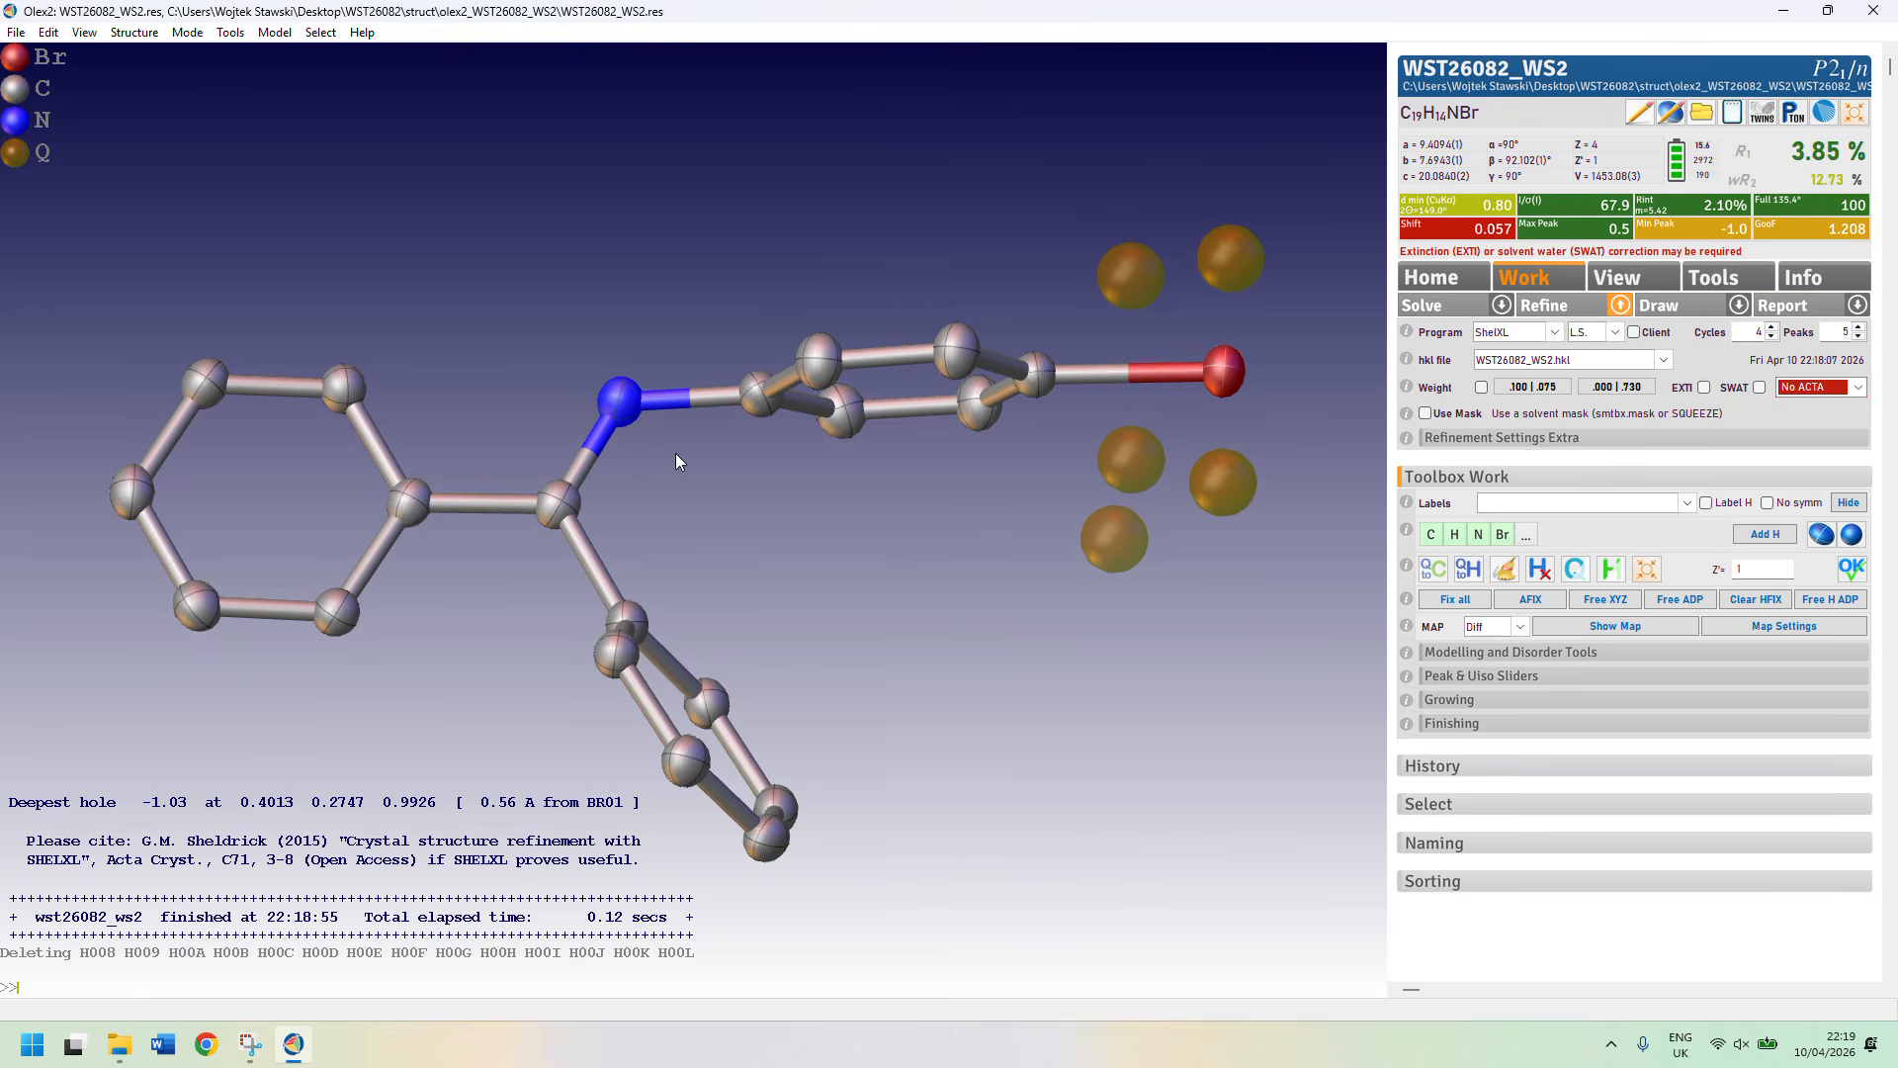
# Start sequential naming from 1 with type C and label the bromine-bearing ring's carbons C1 to C6.
pyautogui.moveTo(674, 461); pyautogui.dragTo(1041, 413)
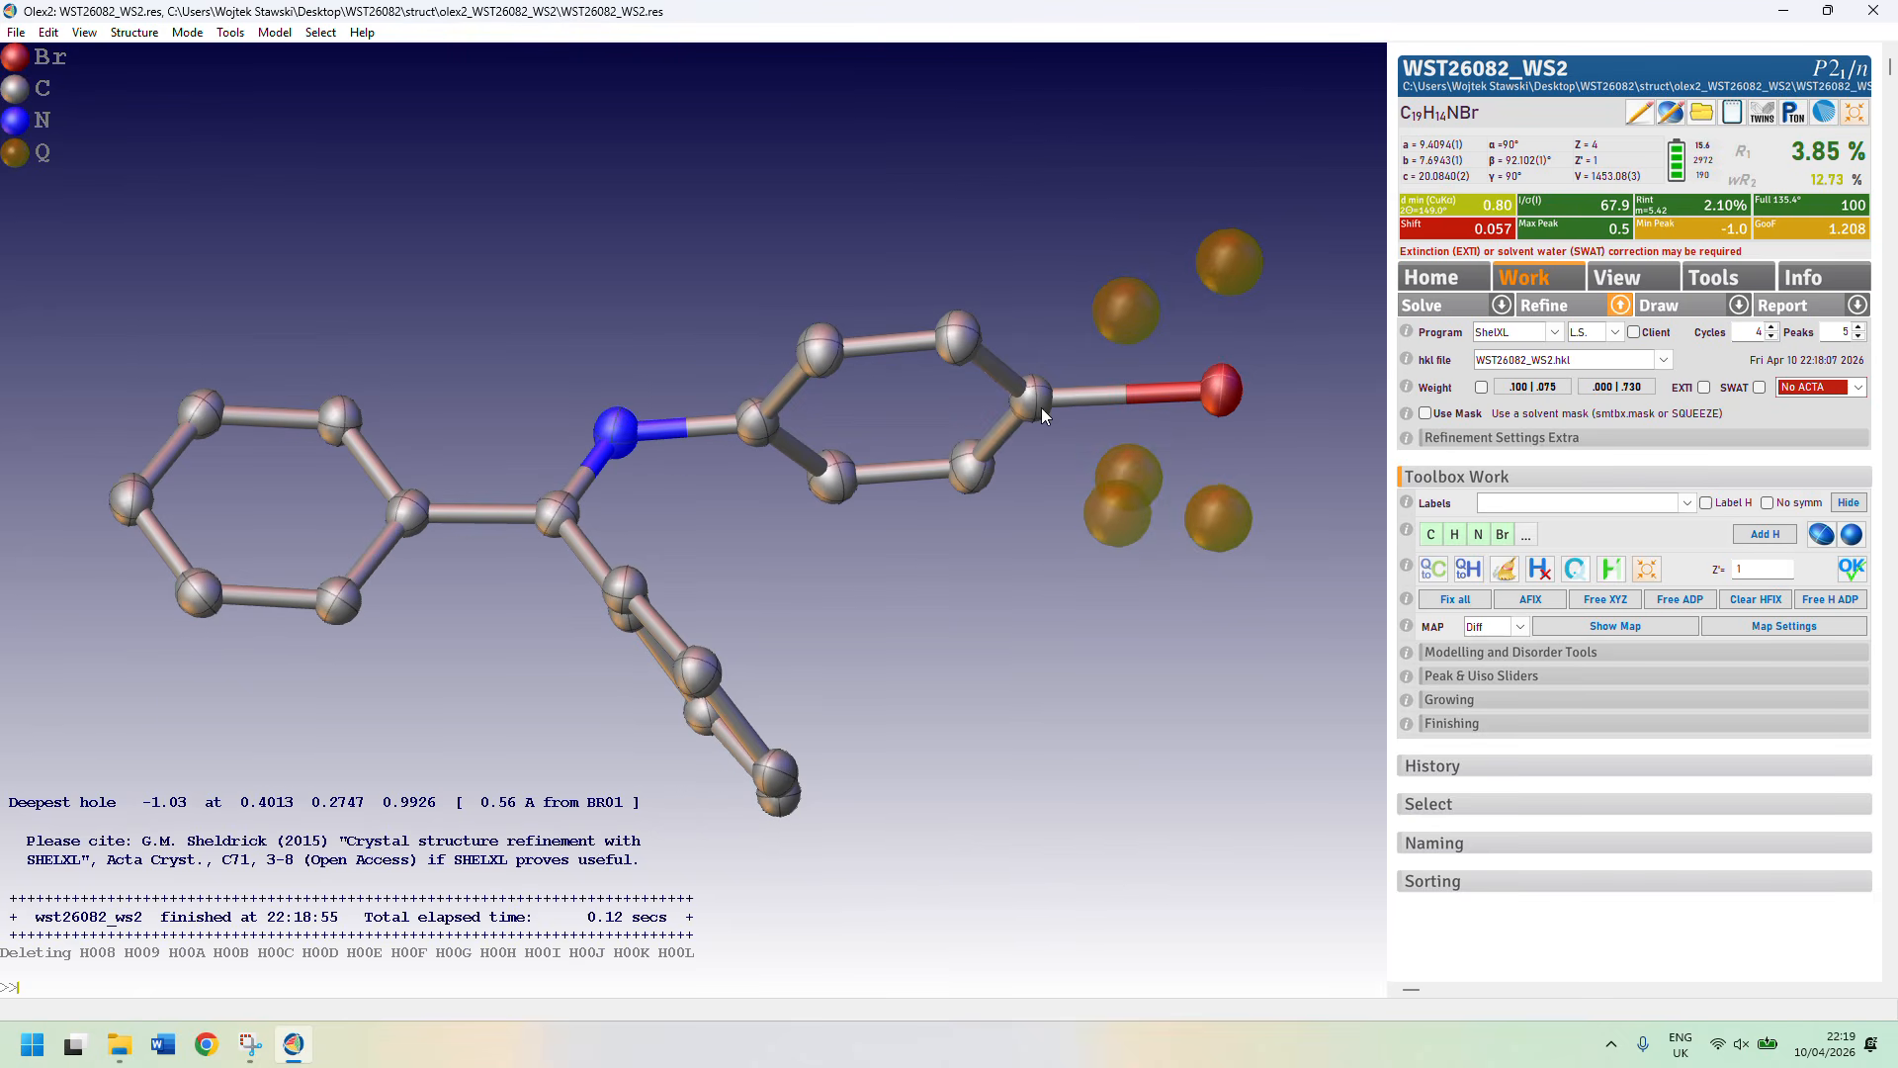
pyautogui.click(1475, 848)
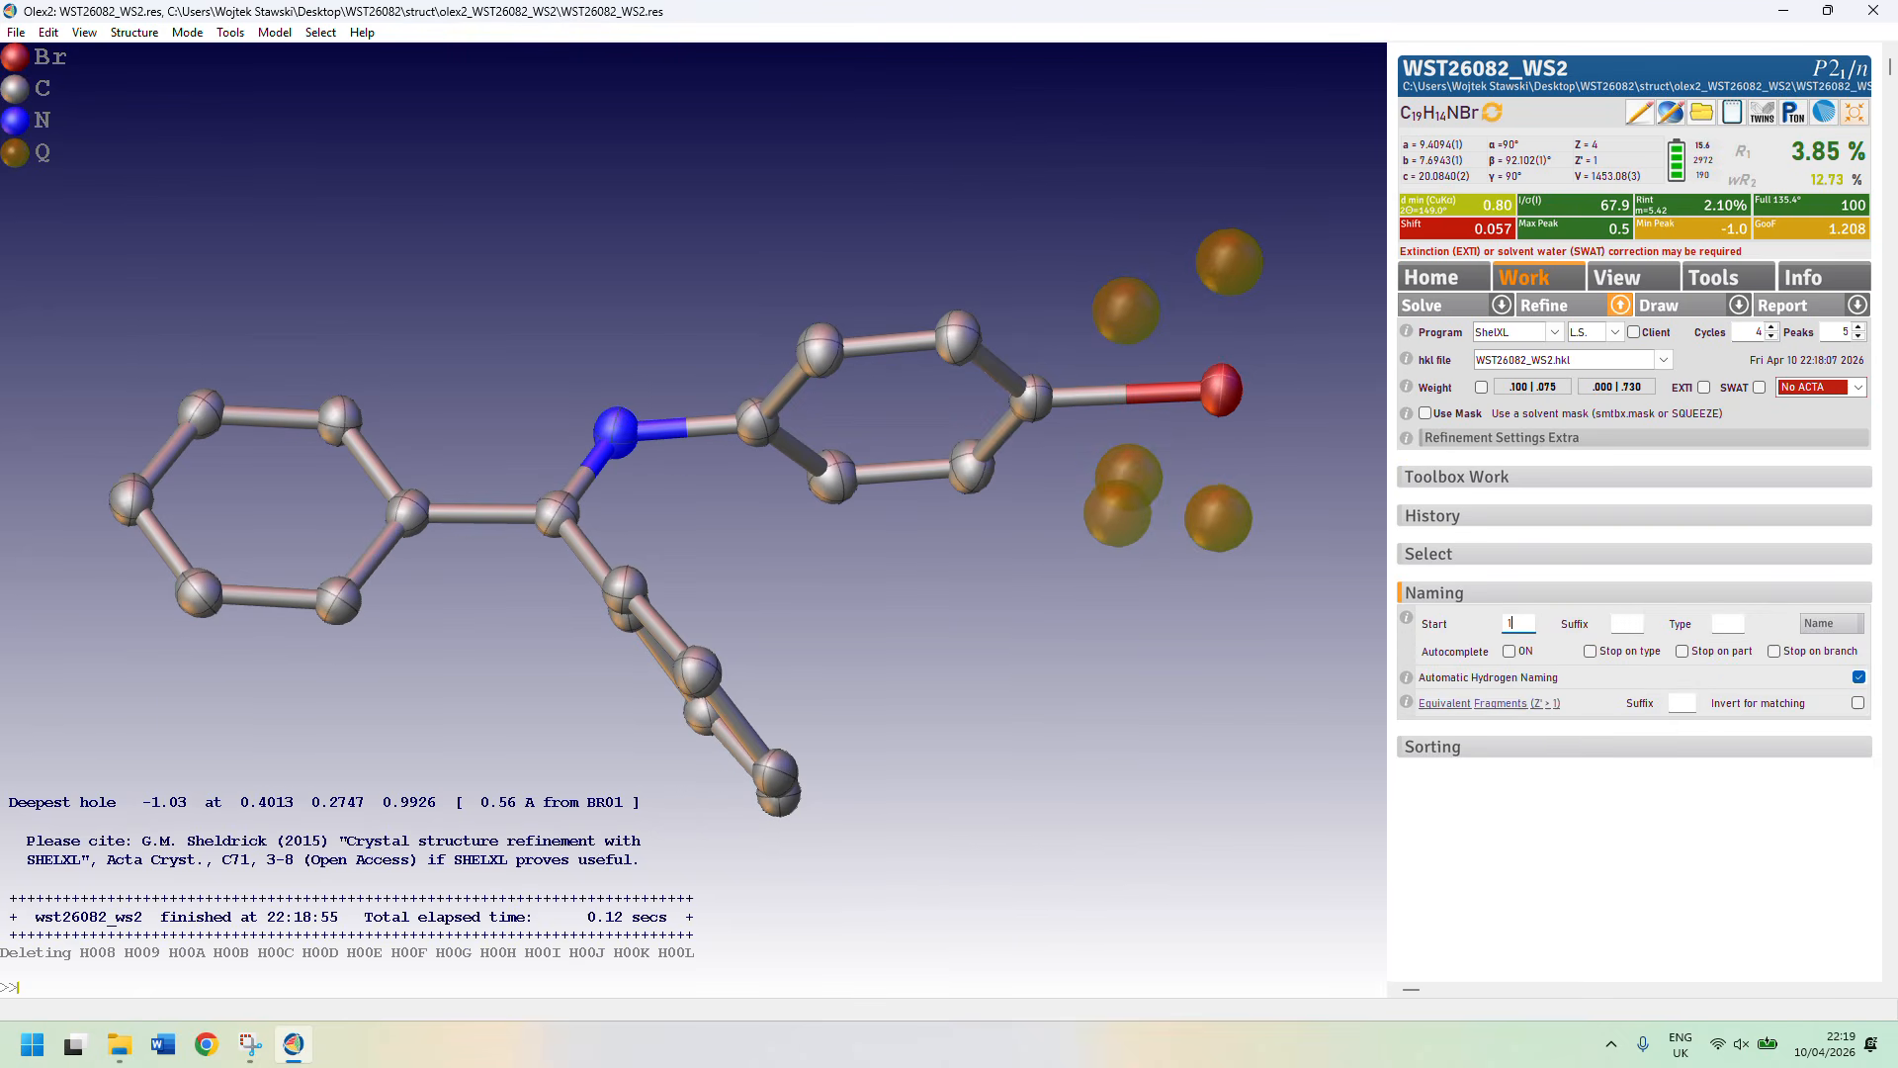
pyautogui.click(1737, 628)
pyautogui.write('C')
pyautogui.click(1812, 624)
pyautogui.moveTo(1285, 495); pyautogui.dragTo(1038, 449)
pyautogui.click(1038, 447)
pyautogui.click(955, 365)
pyautogui.click(820, 367)
pyautogui.click(763, 482)
pyautogui.moveTo(781, 495); pyautogui.dragTo(745, 565)
pyautogui.click(868, 550)
pyautogui.click(992, 522)
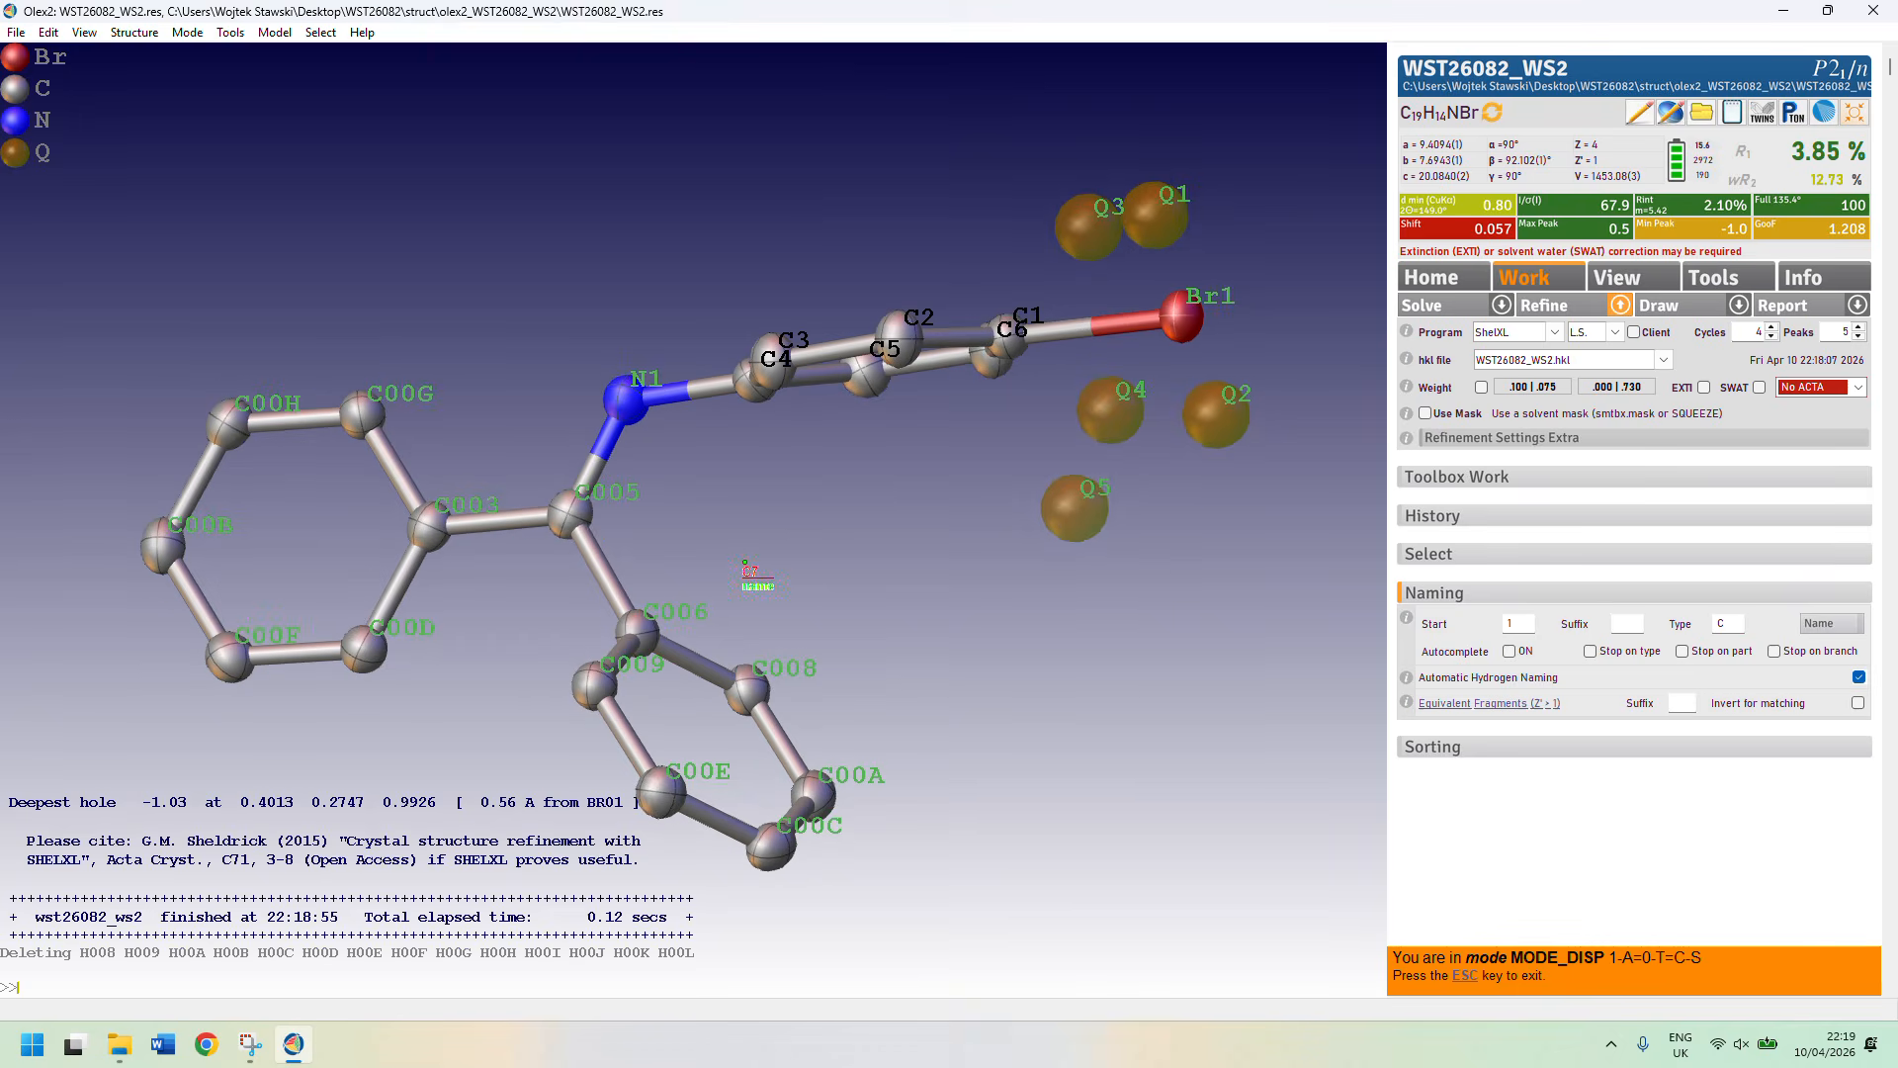
# Label the imine carbon next to the nitrogen C7 and the lower phenyl ring's carbons C8 to C13.
pyautogui.moveTo(593, 539); pyautogui.dragTo(603, 554)
pyautogui.click(581, 516)
pyautogui.click(656, 638)
pyautogui.click(753, 682)
pyautogui.click(827, 803)
pyautogui.click(769, 851)
pyautogui.click(654, 802)
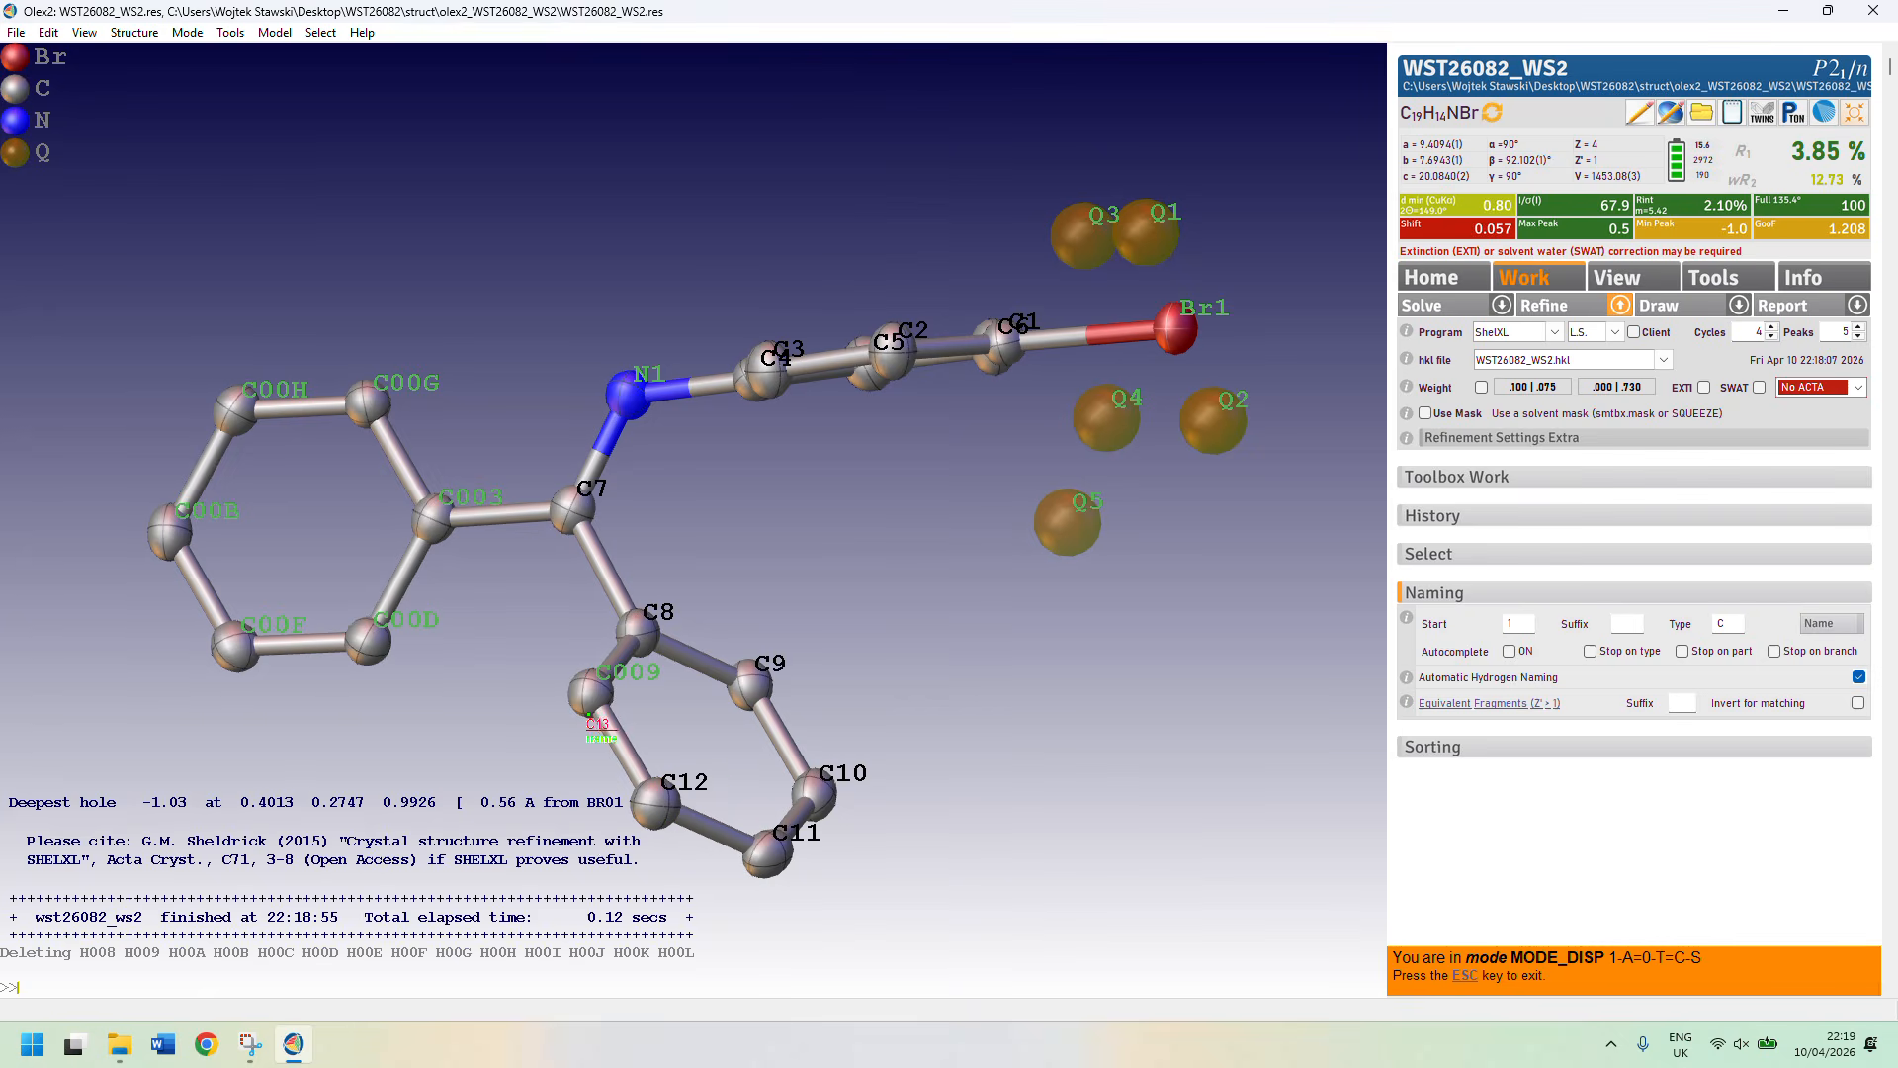
pyautogui.click(593, 697)
# Label the remaining phenyl ring's carbons C14 to C19 and exit the naming mode.
pyautogui.moveTo(596, 727); pyautogui.dragTo(566, 795)
pyautogui.click(412, 560)
pyautogui.click(368, 682)
pyautogui.click(227, 705)
pyautogui.click(135, 598)
pyautogui.click(181, 480)
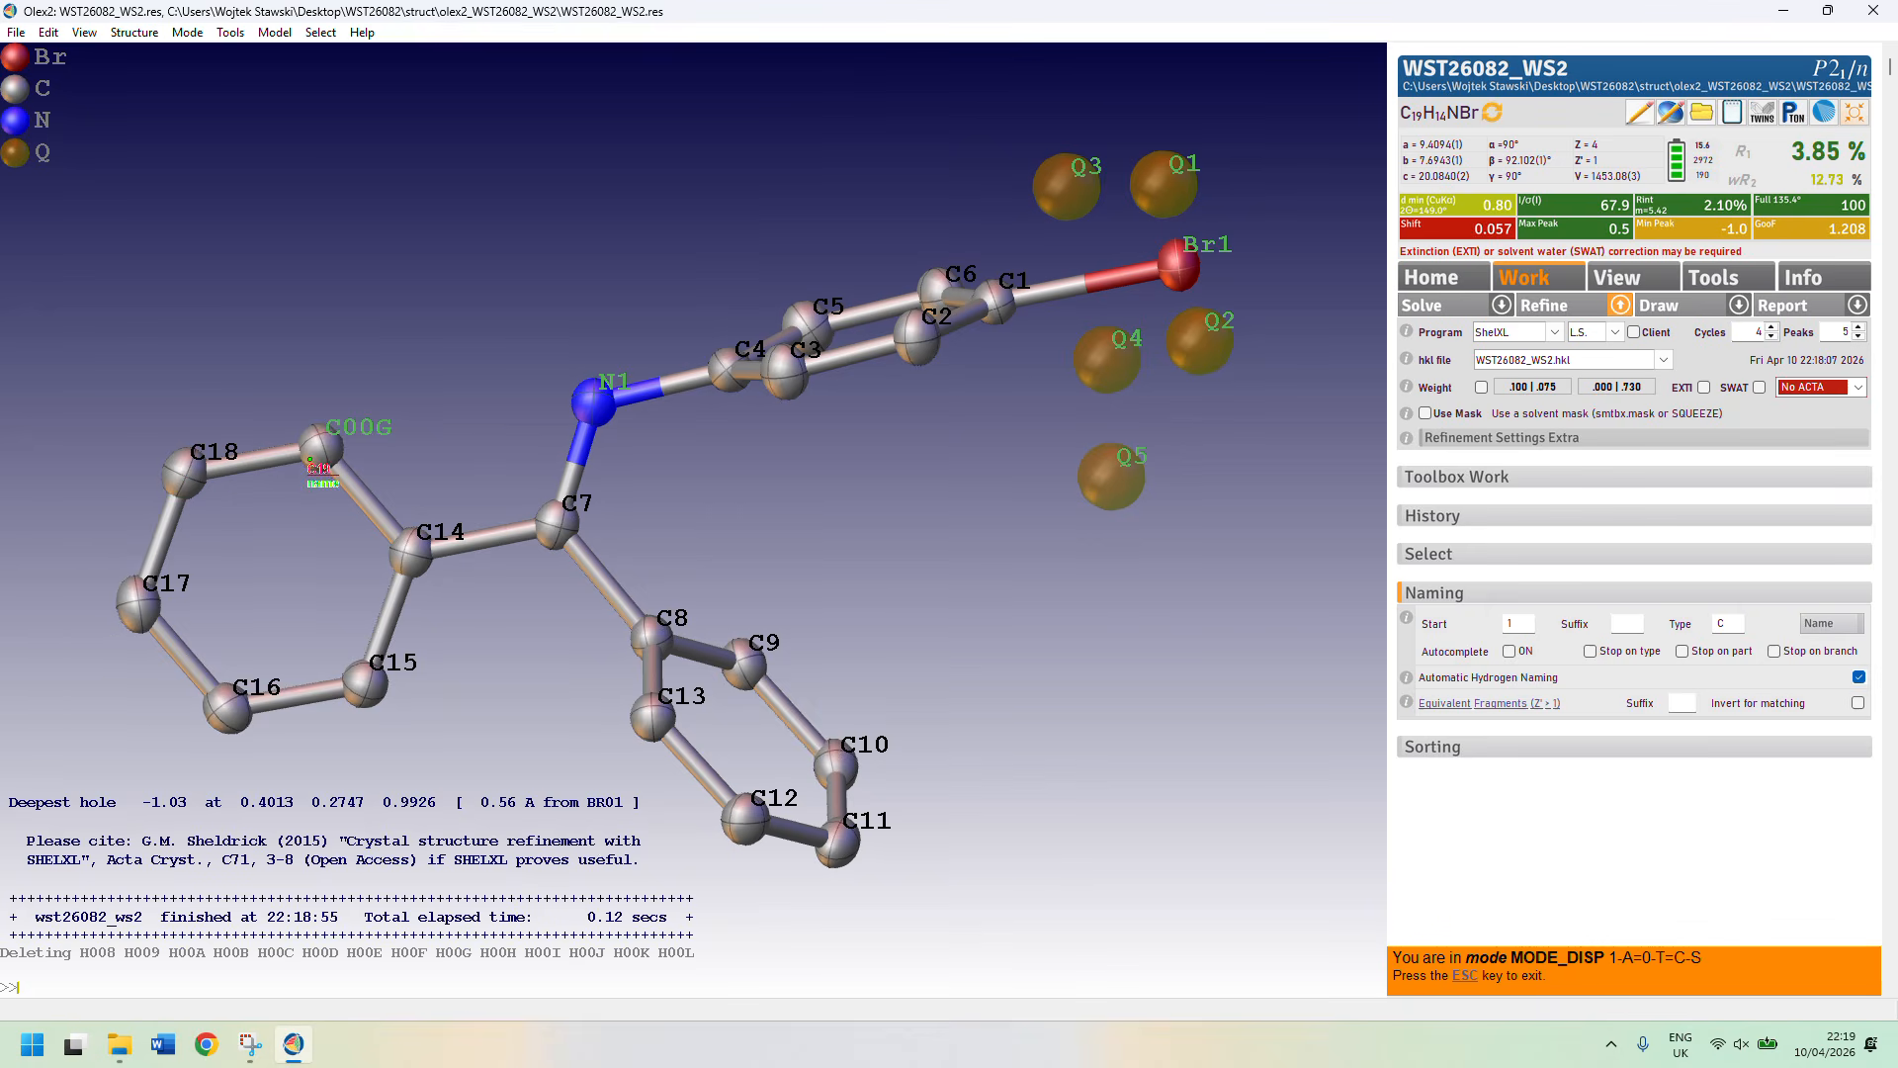
pyautogui.click(314, 467)
pyautogui.moveTo(388, 374); pyautogui.dragTo(403, 428)
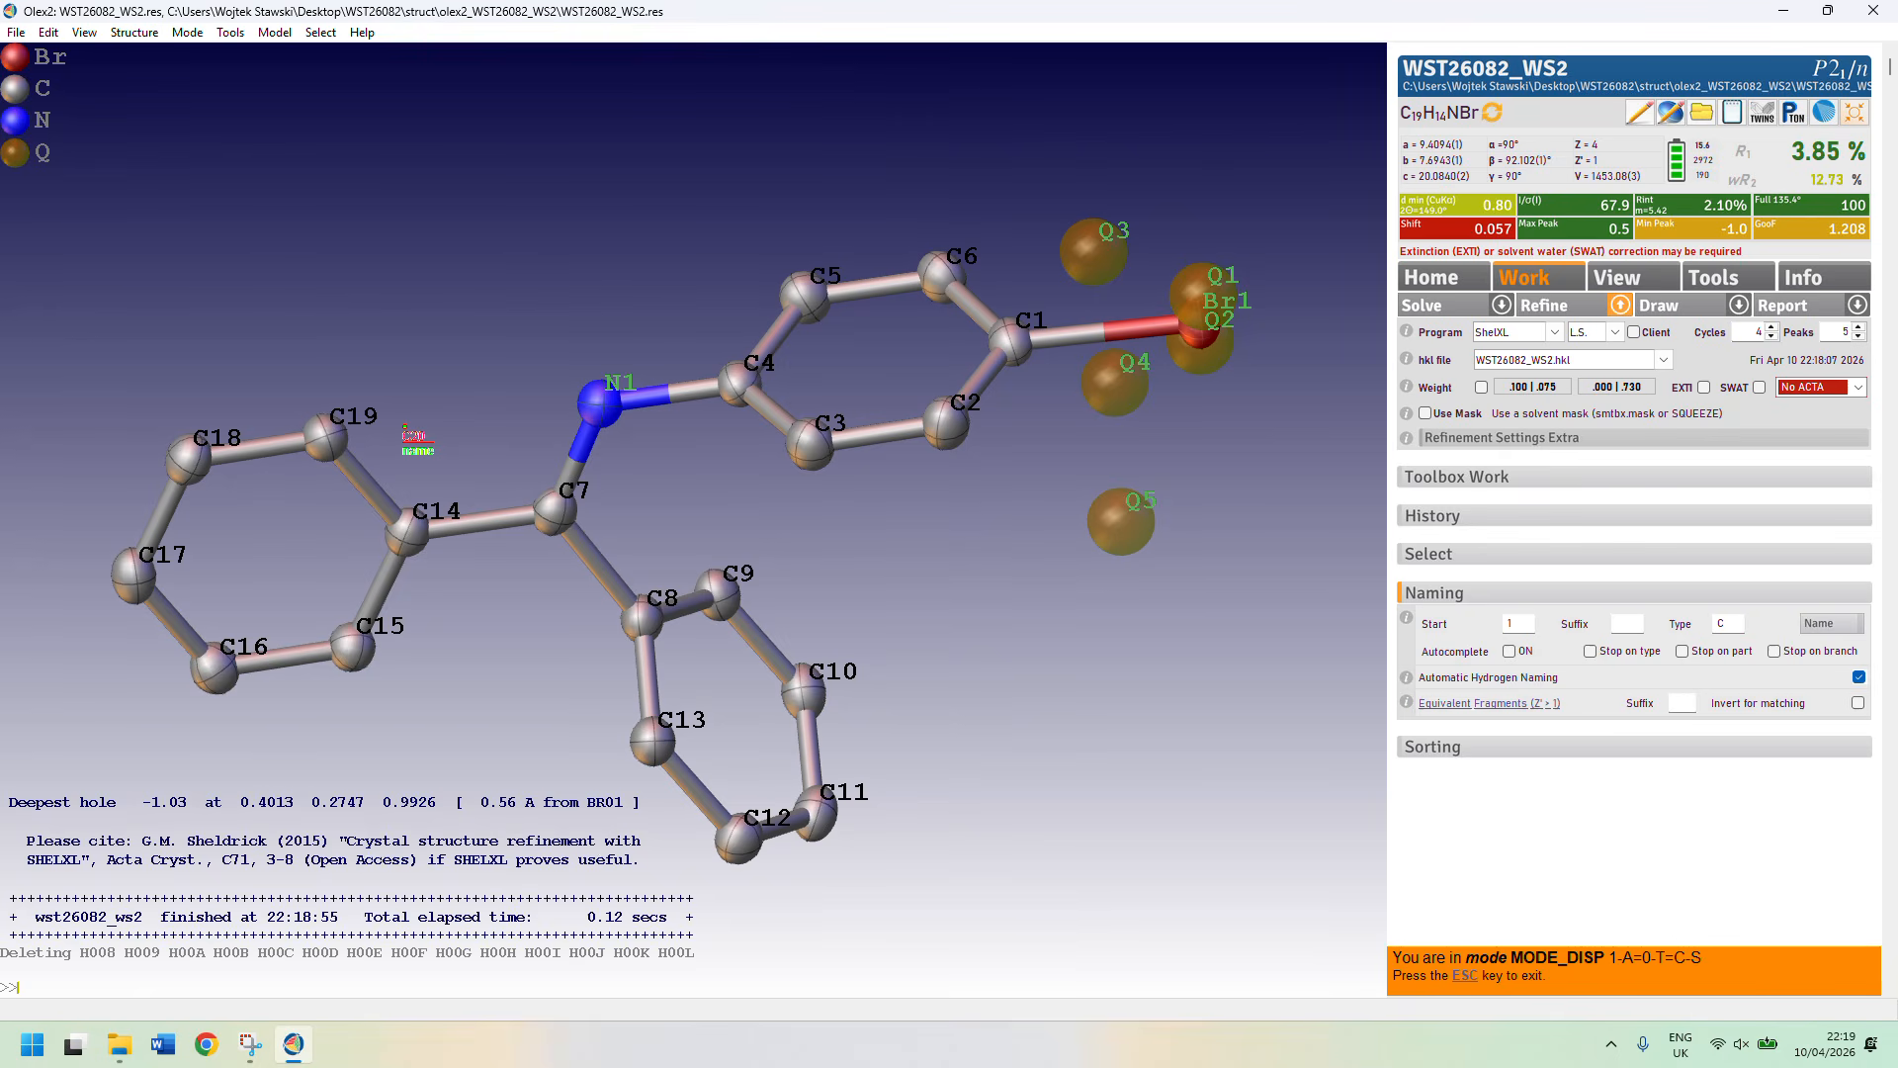
pyautogui.click(1474, 987)
# Add hydrogens to the renamed model with hadd and refine the structure again.
pyautogui.moveTo(1231, 827); pyautogui.dragTo(982, 642)
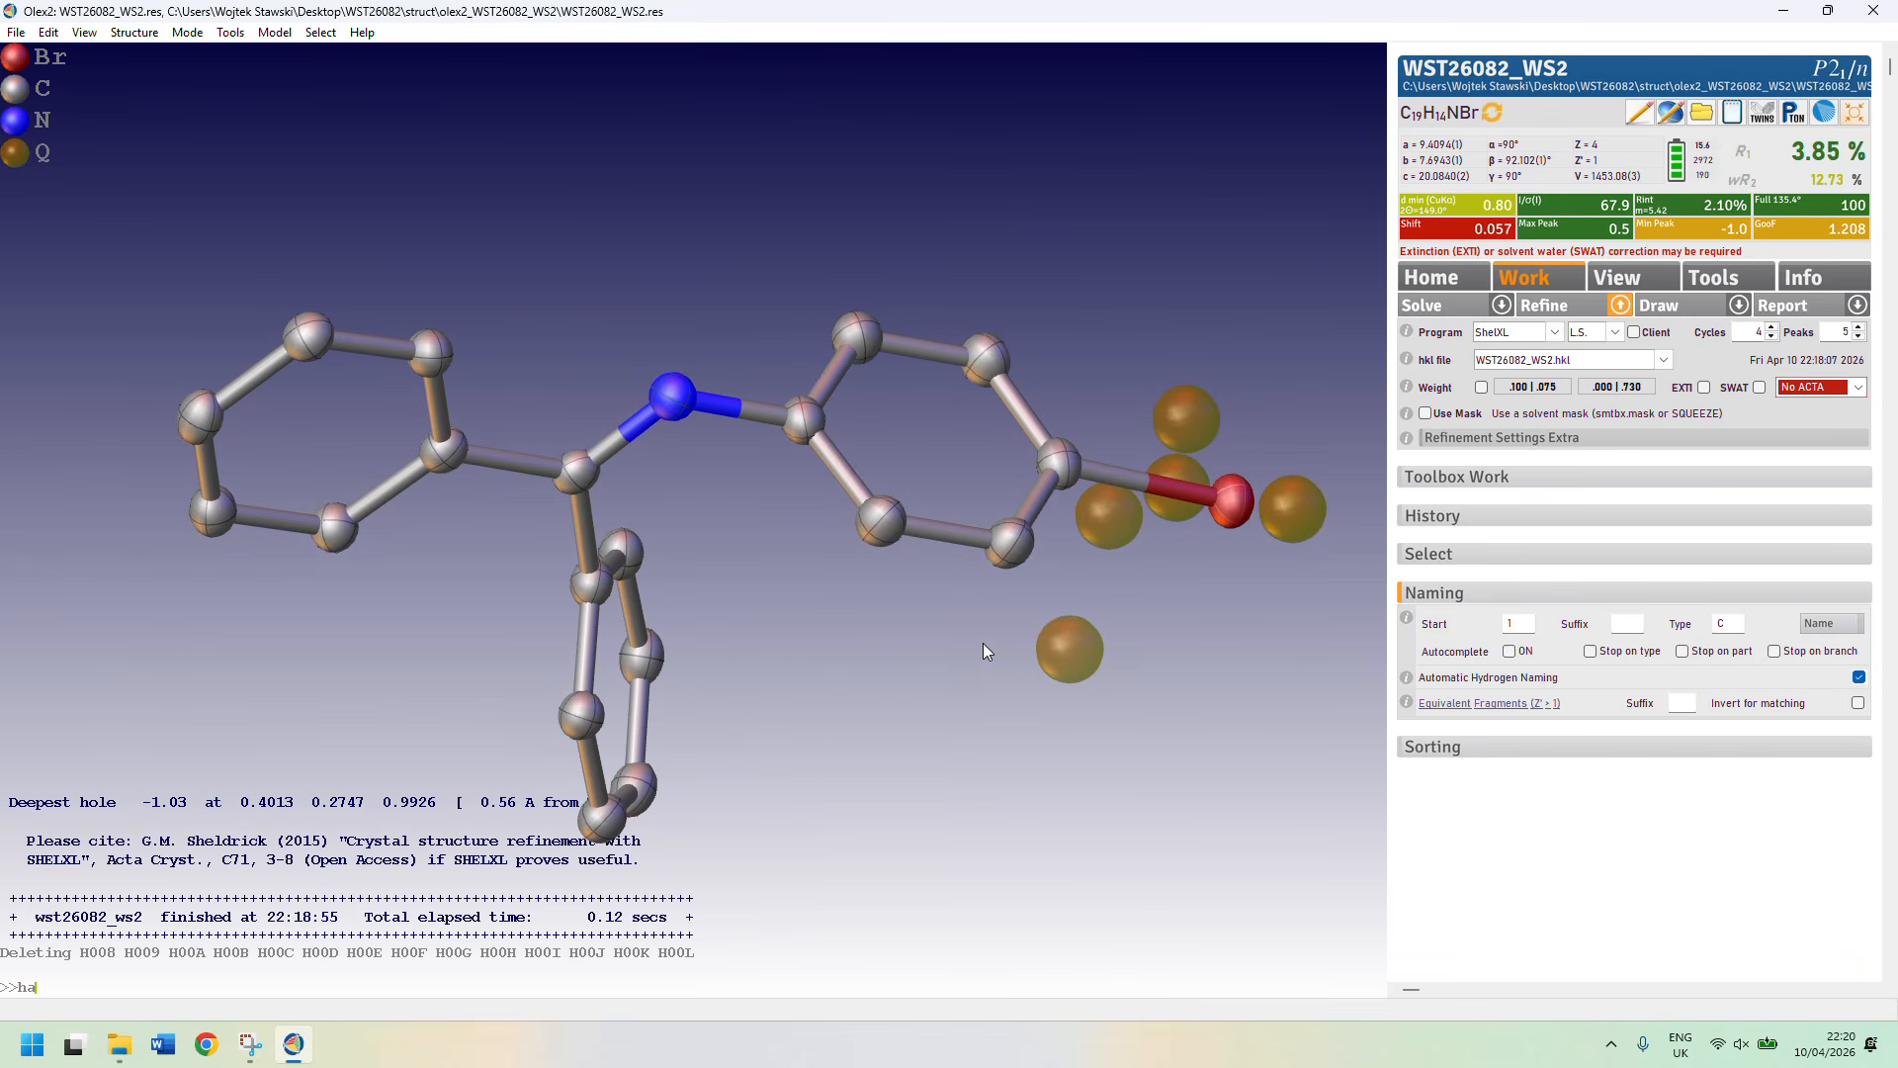
pyautogui.write('dd')
pyautogui.press('Return')
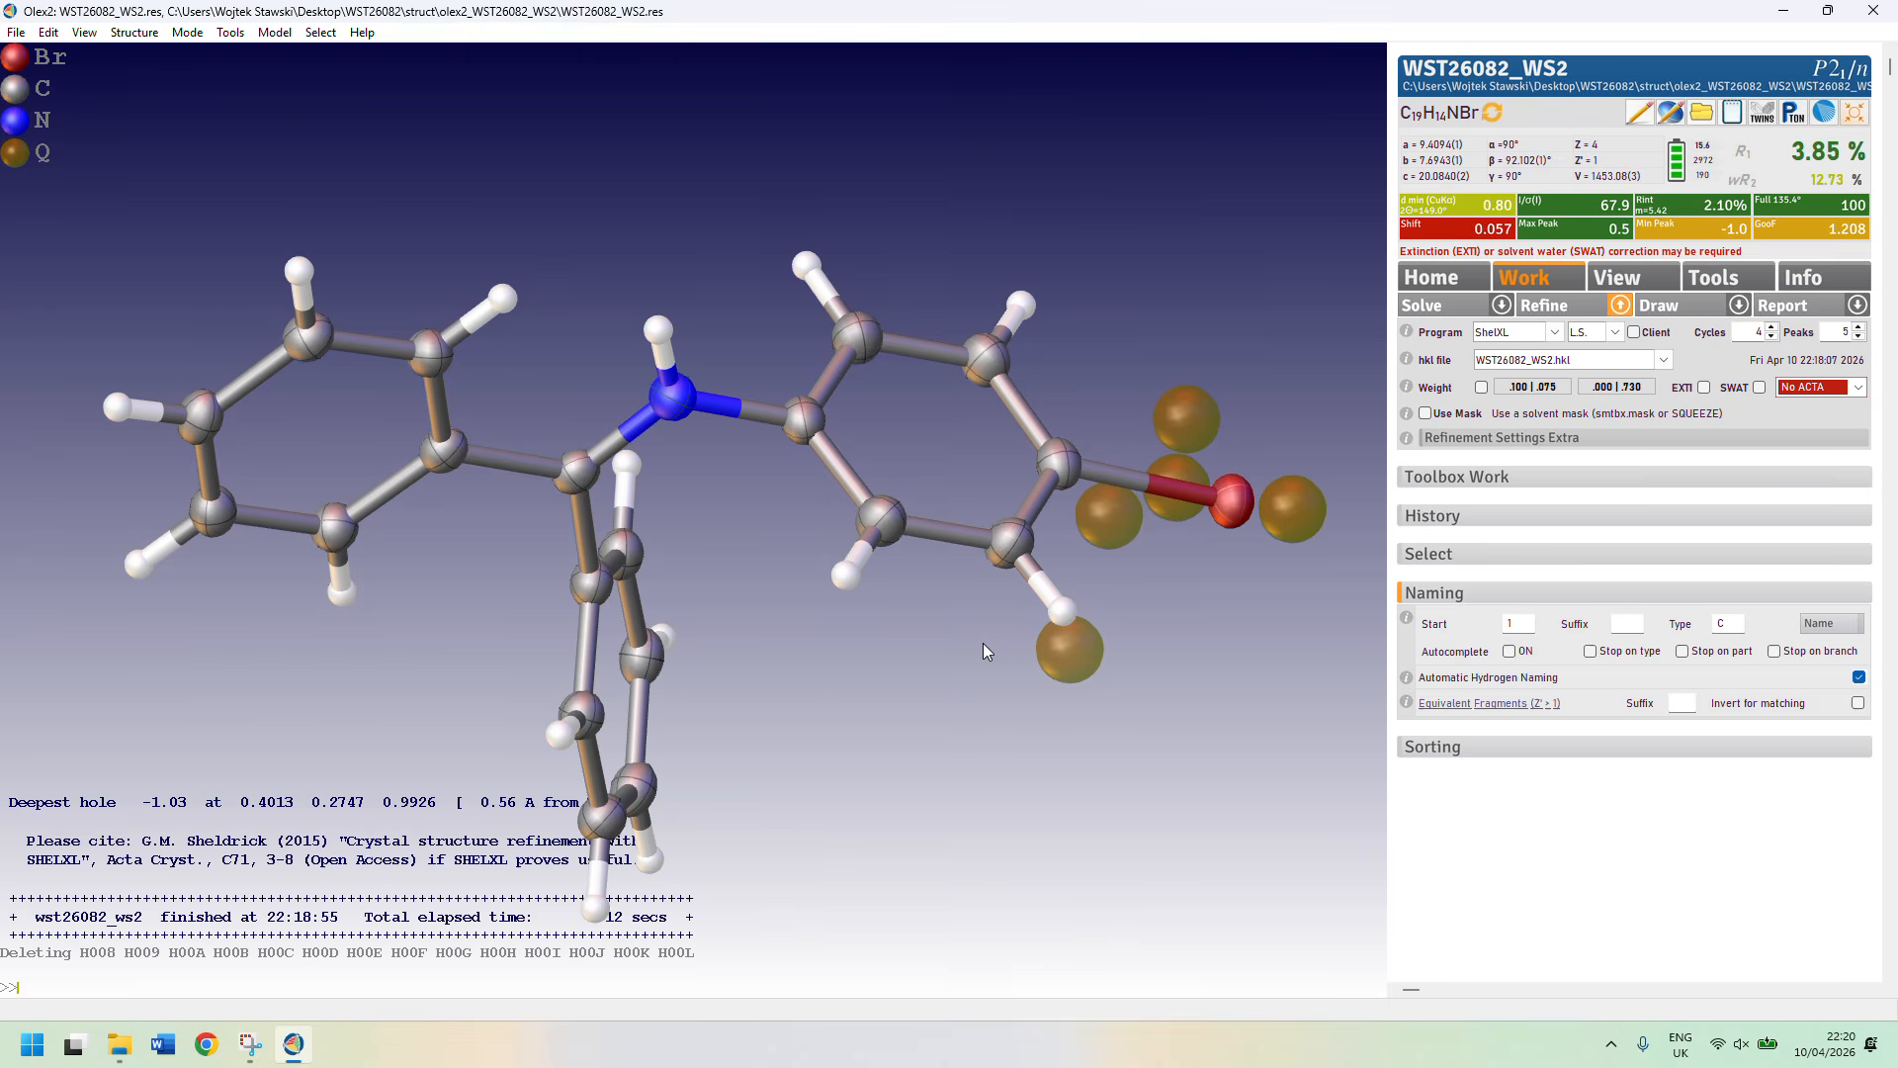
pyautogui.hotkey('ctrl', 'r')
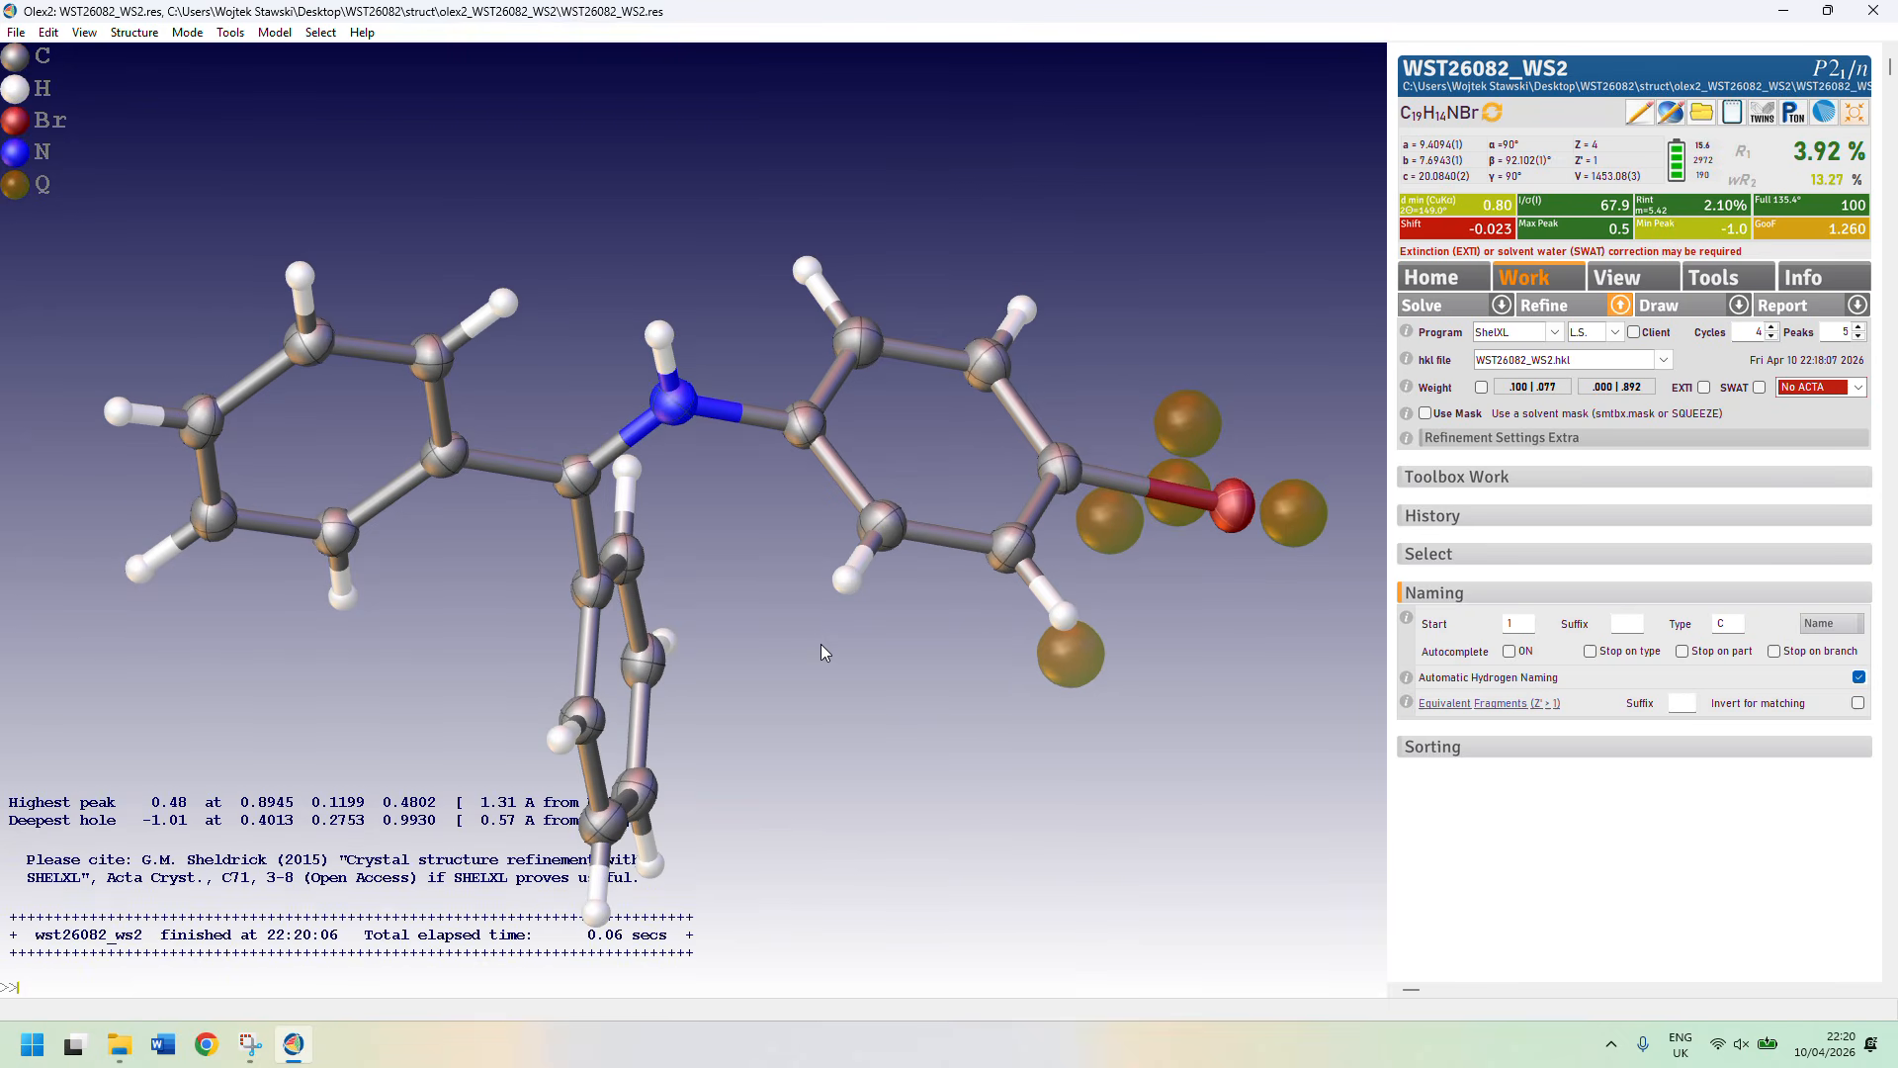
pyautogui.moveTo(818, 644); pyautogui.dragTo(815, 611)
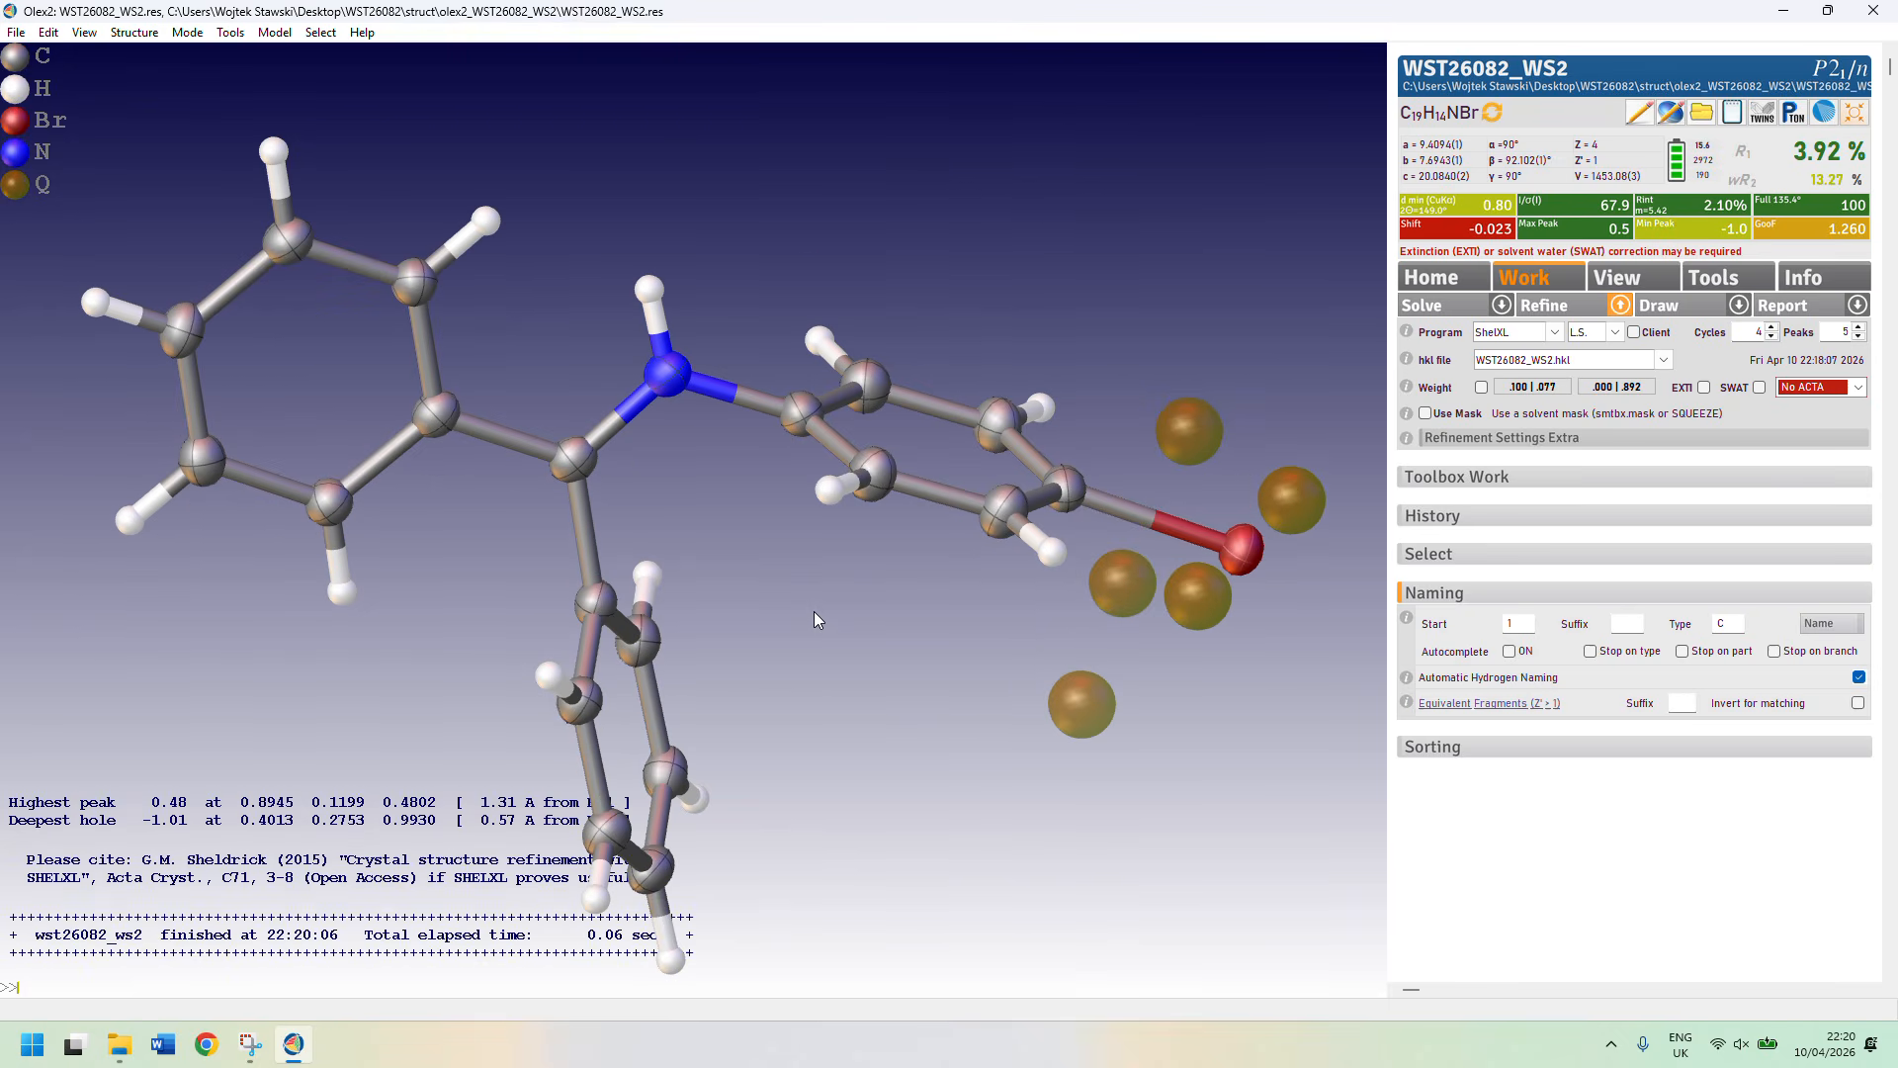
# Update the formula to match the model, then set 20 refinement cycles, automatic weight updating and ACTA.
pyautogui.click(1489, 115)
pyautogui.doubleClick(1755, 332)
pyautogui.write('20')
pyautogui.click(1481, 386)
pyautogui.click(1858, 387)
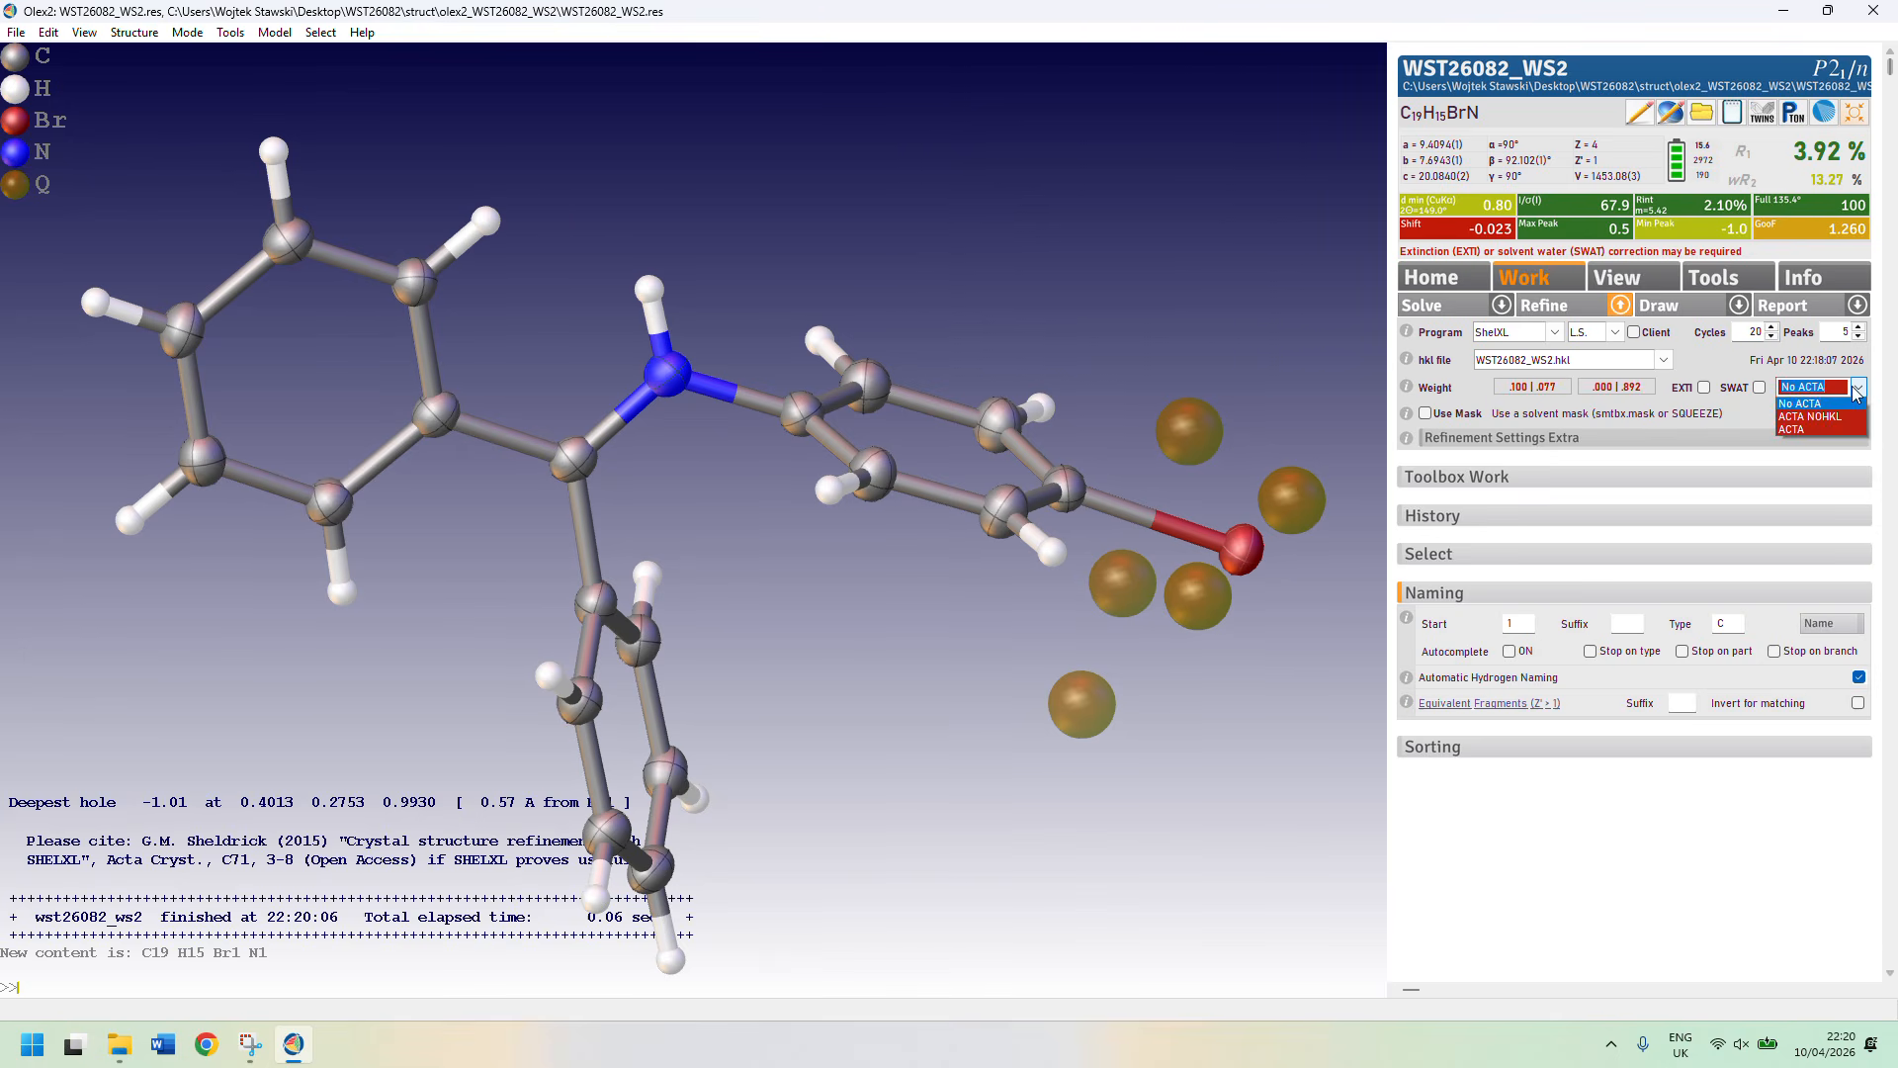
pyautogui.click(1824, 433)
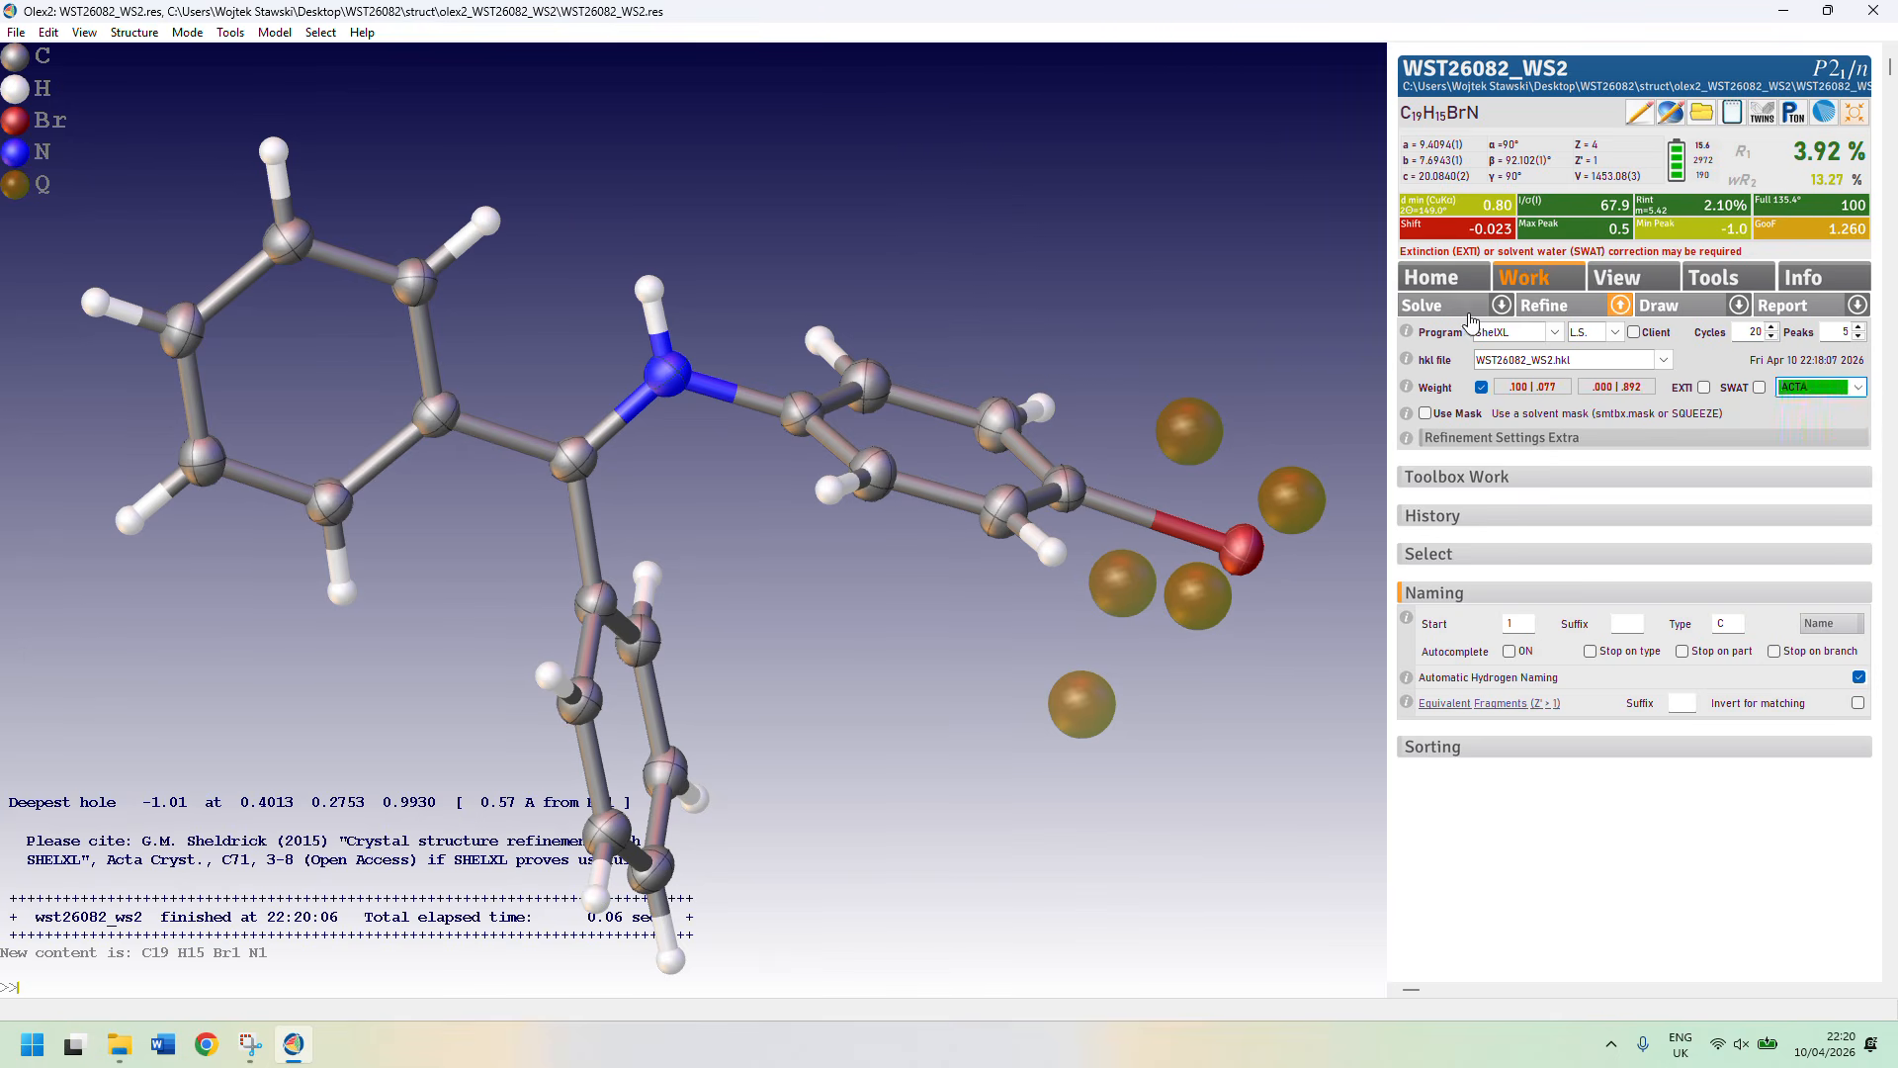
# Run the ShelXL refinement twice with the new settings and inspect the refined molecule.
pyautogui.click(1572, 314)
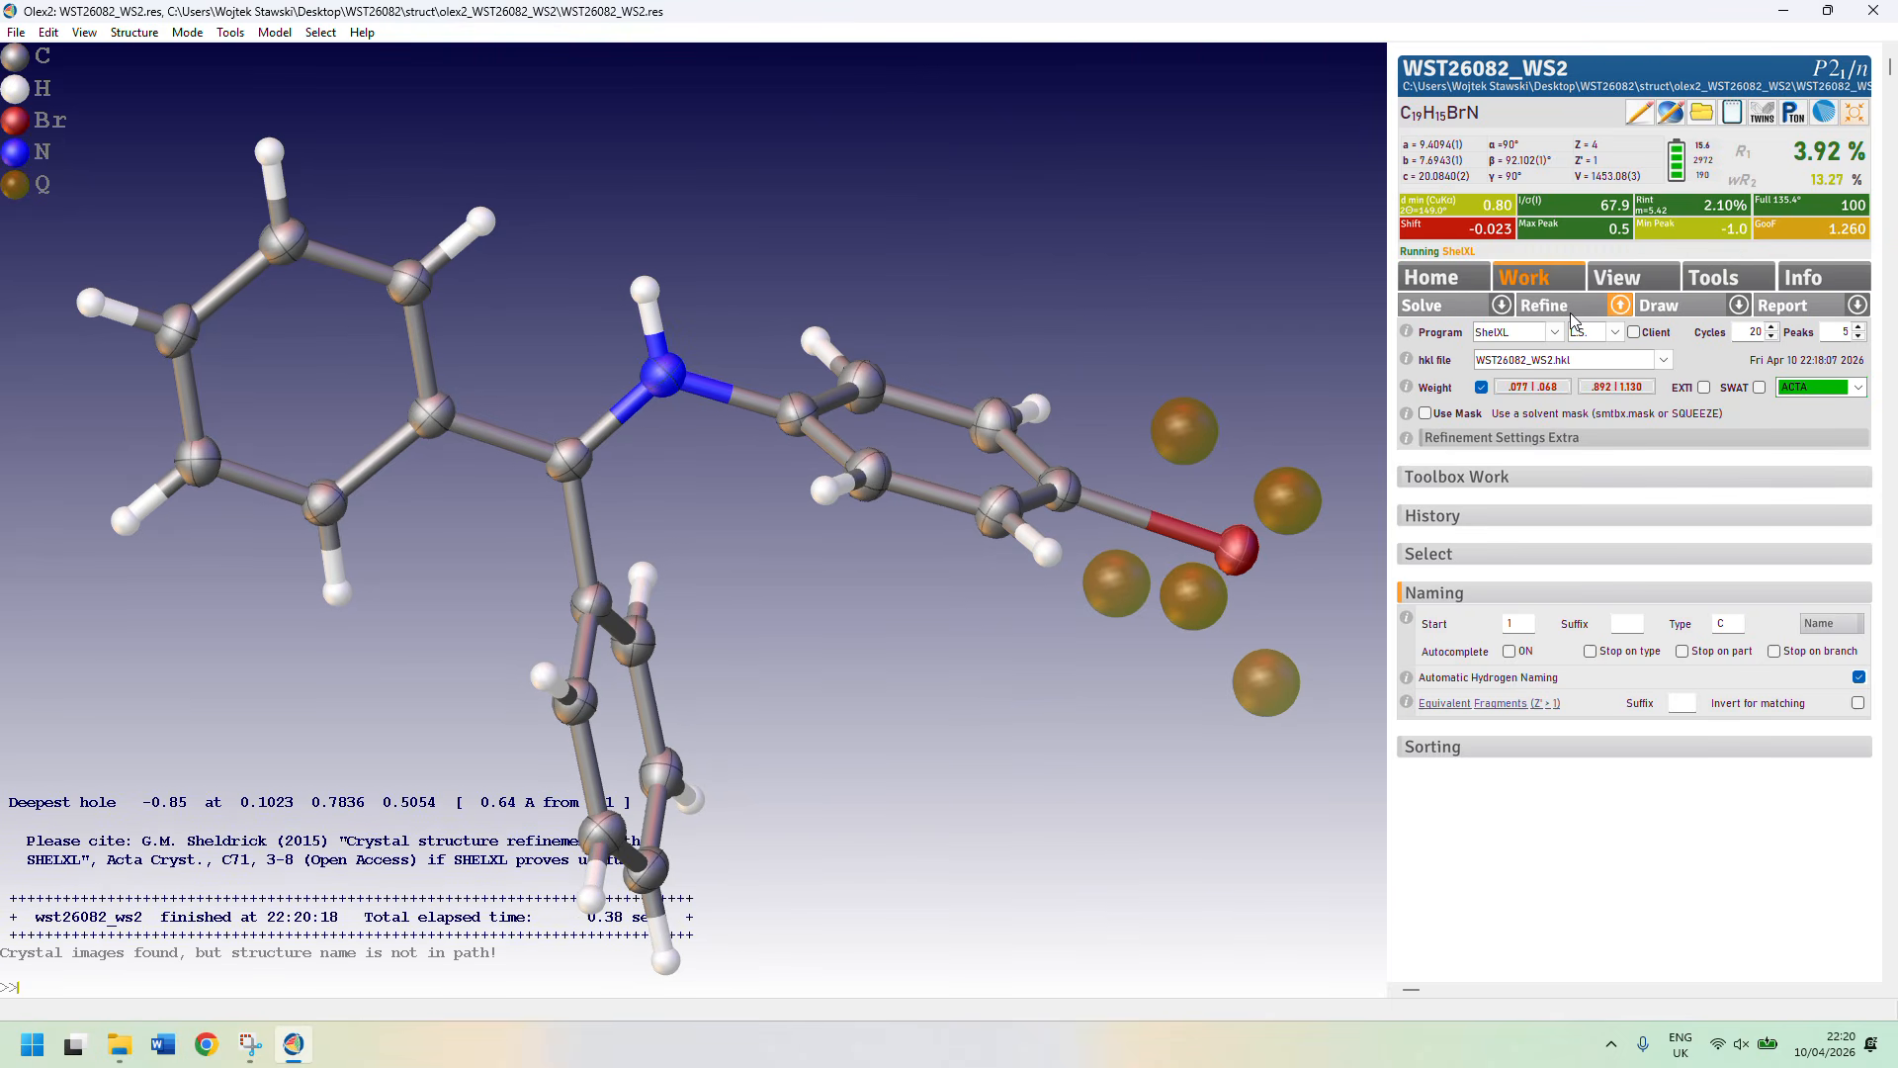
pyautogui.click(1574, 316)
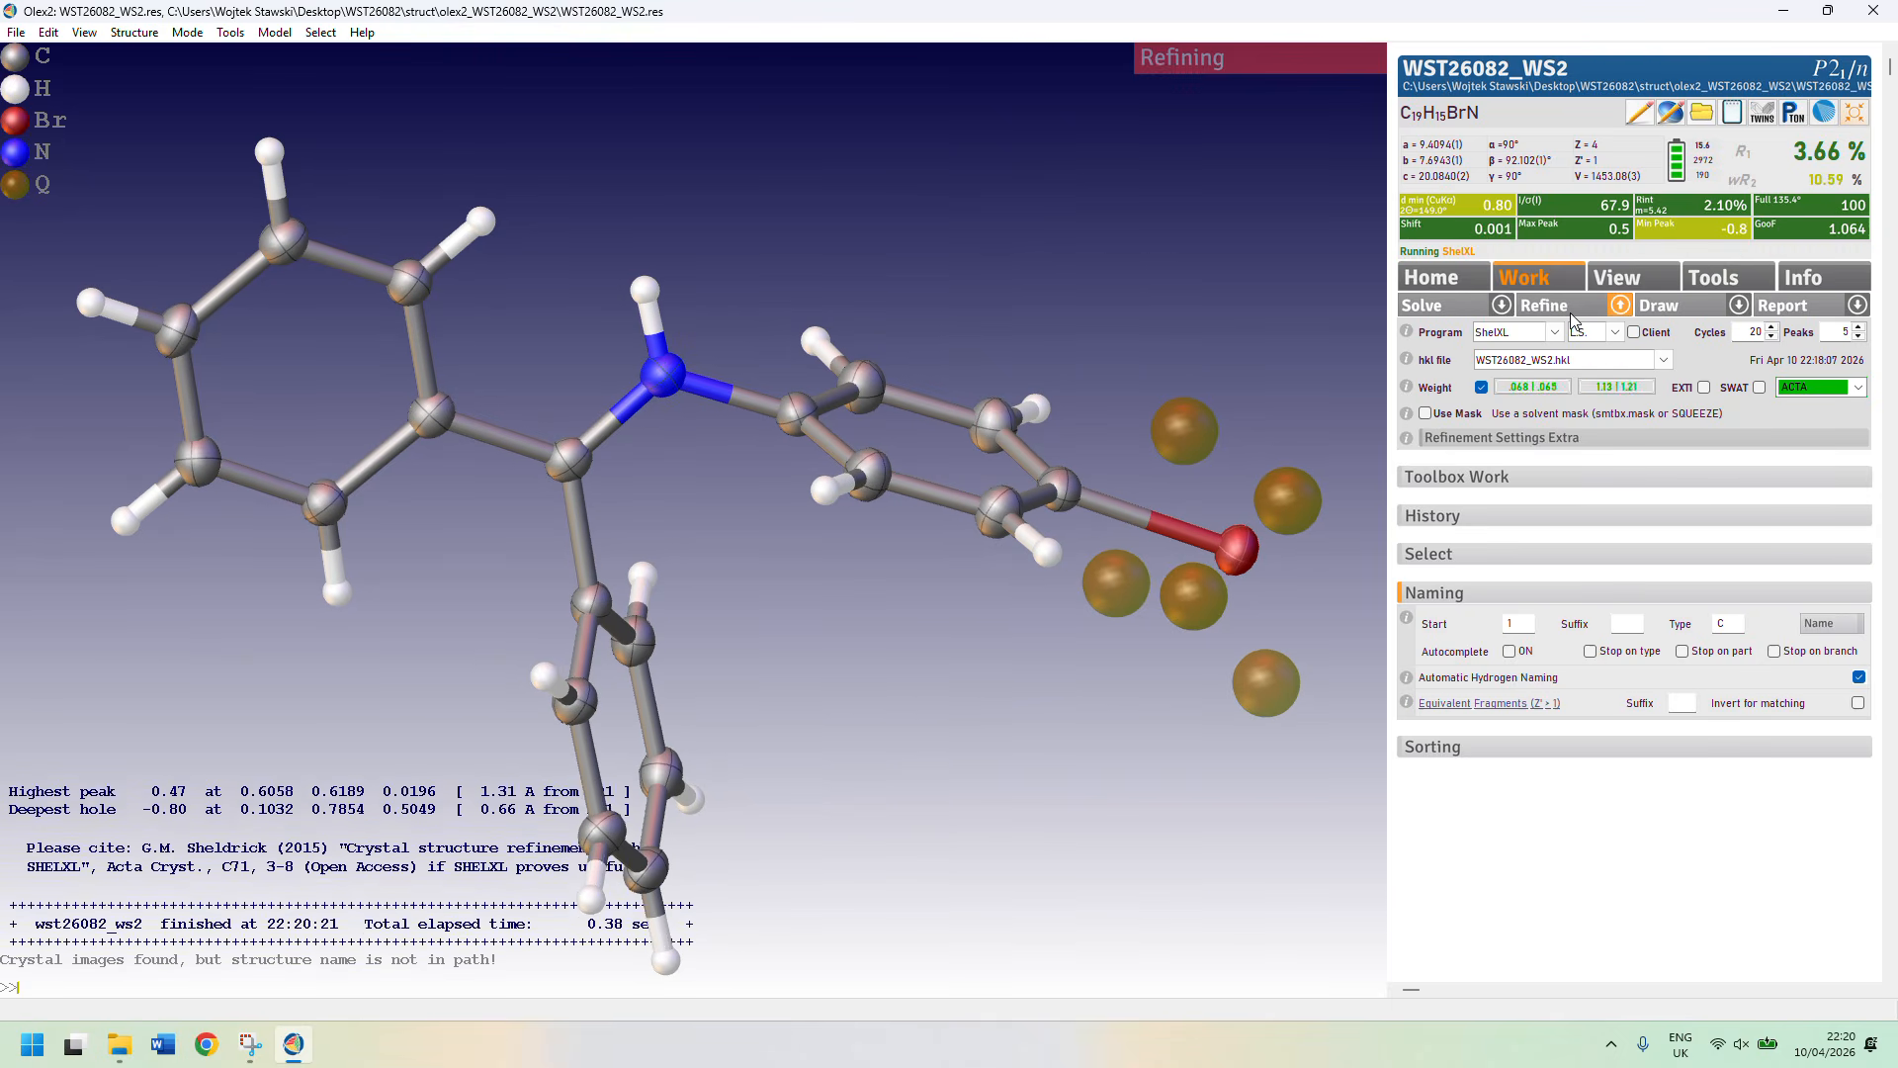
pyautogui.moveTo(1066, 268); pyautogui.dragTo(285, 413)
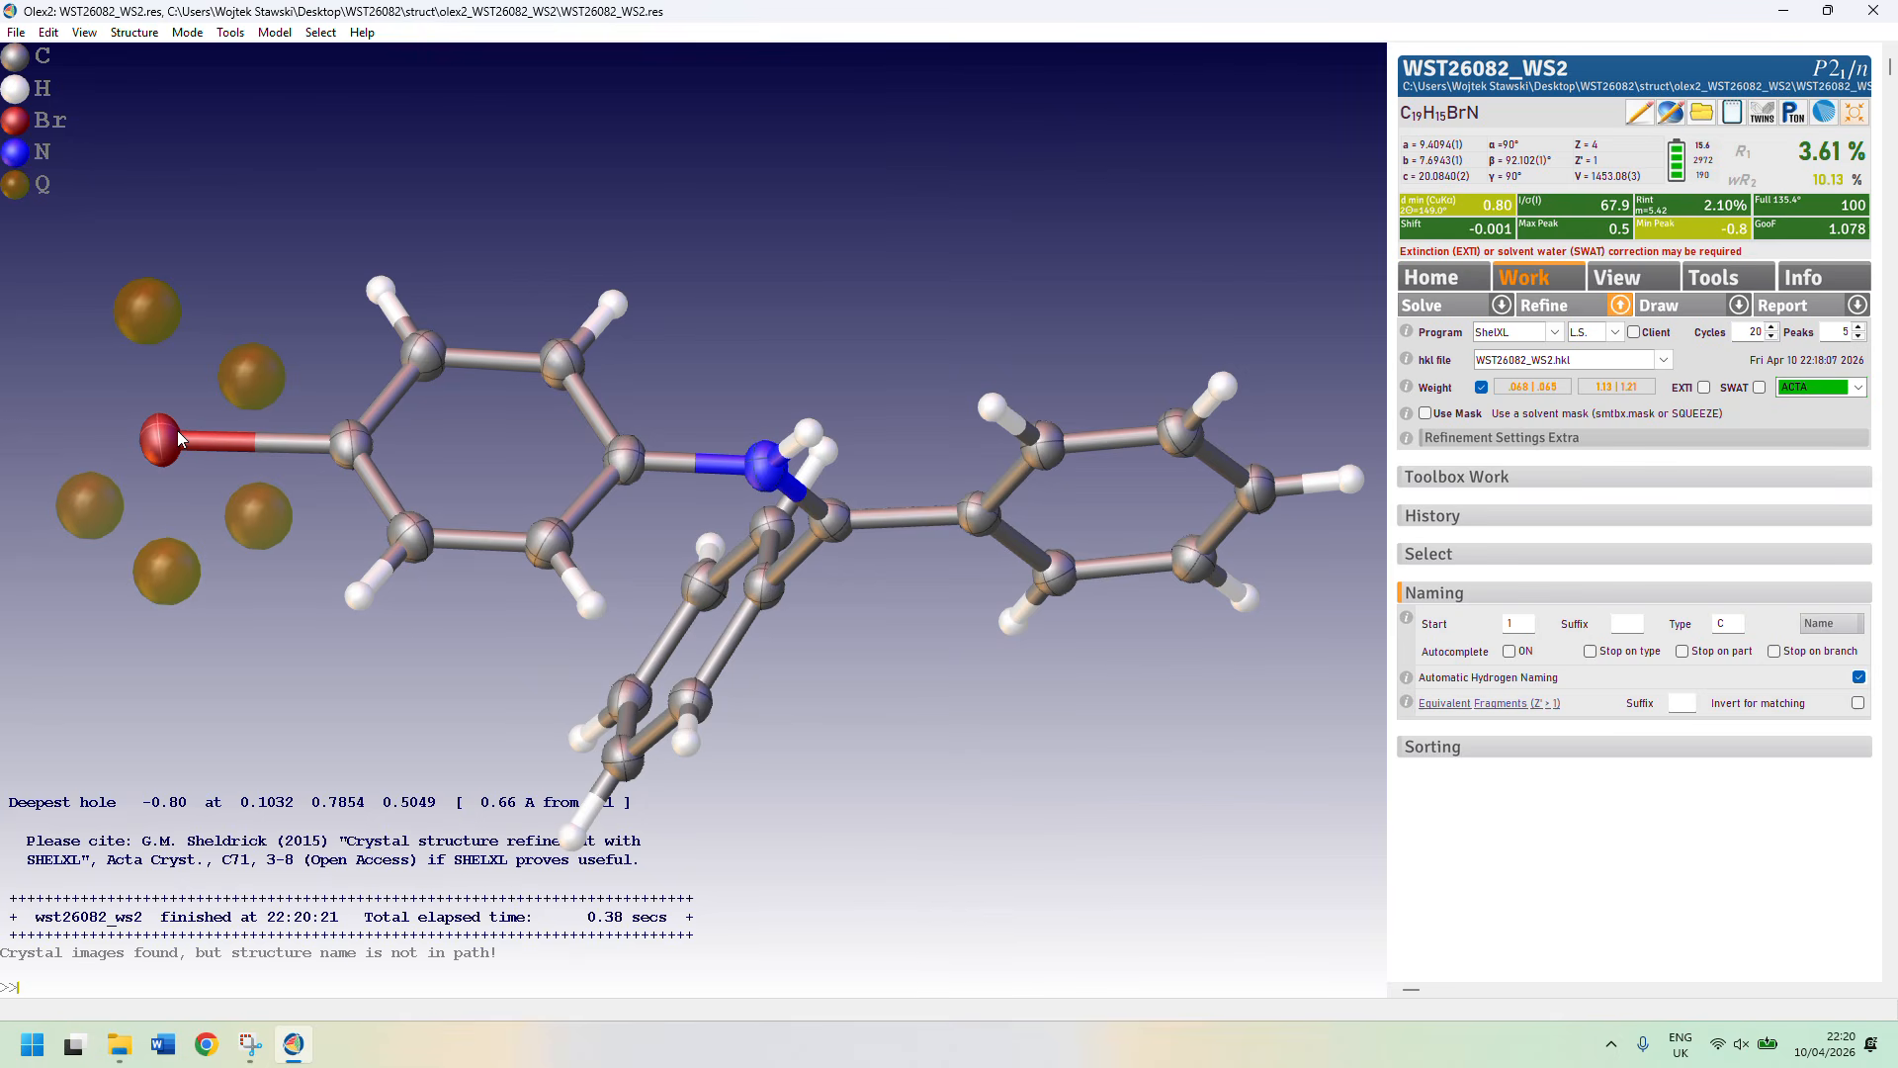
# Display the residual electron density map and inspect the density and Q peaks around the bromine atom.
pyautogui.moveTo(178, 435)
pyautogui.moveTo(259, 571); pyautogui.dragTo(301, 388)
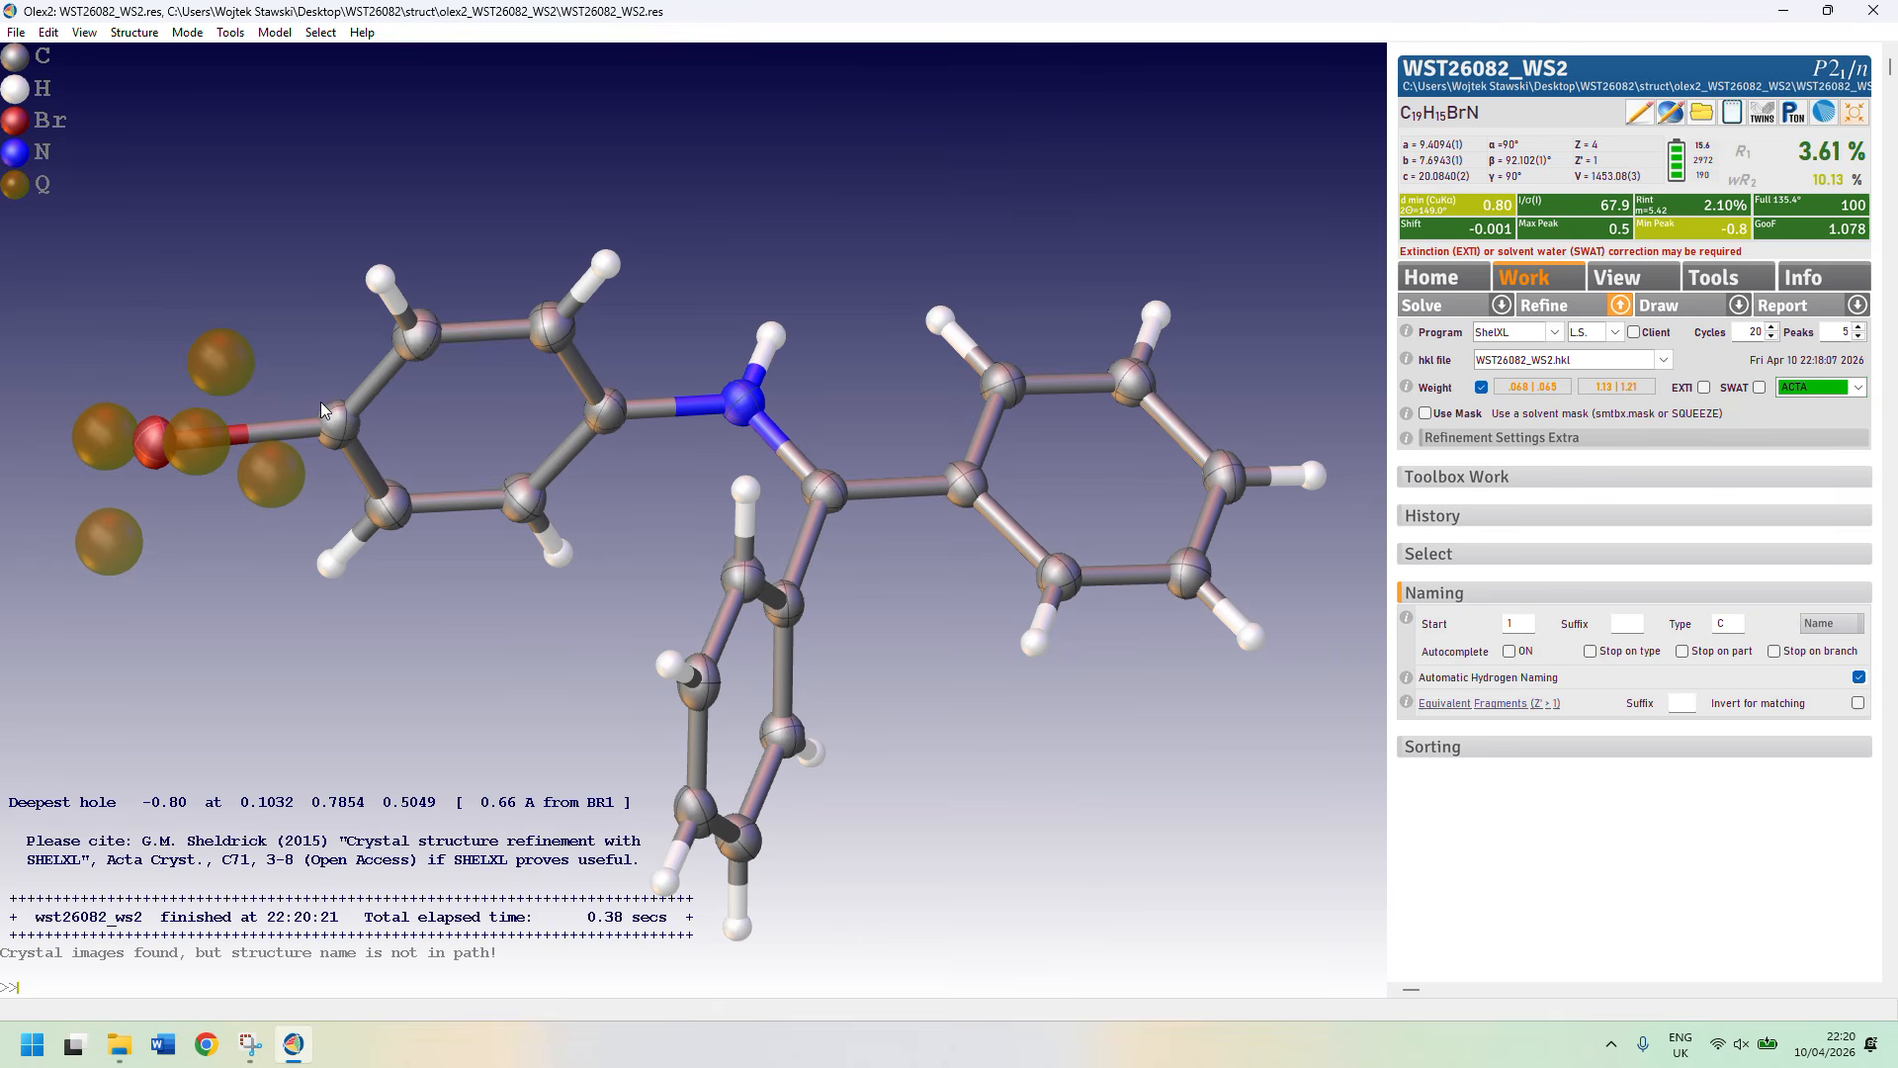
pyautogui.hotkey('ctrl', 'm')
pyautogui.moveTo(524, 680); pyautogui.dragTo(534, 653)
pyautogui.moveTo(131, 497); pyautogui.dragTo(146, 619)
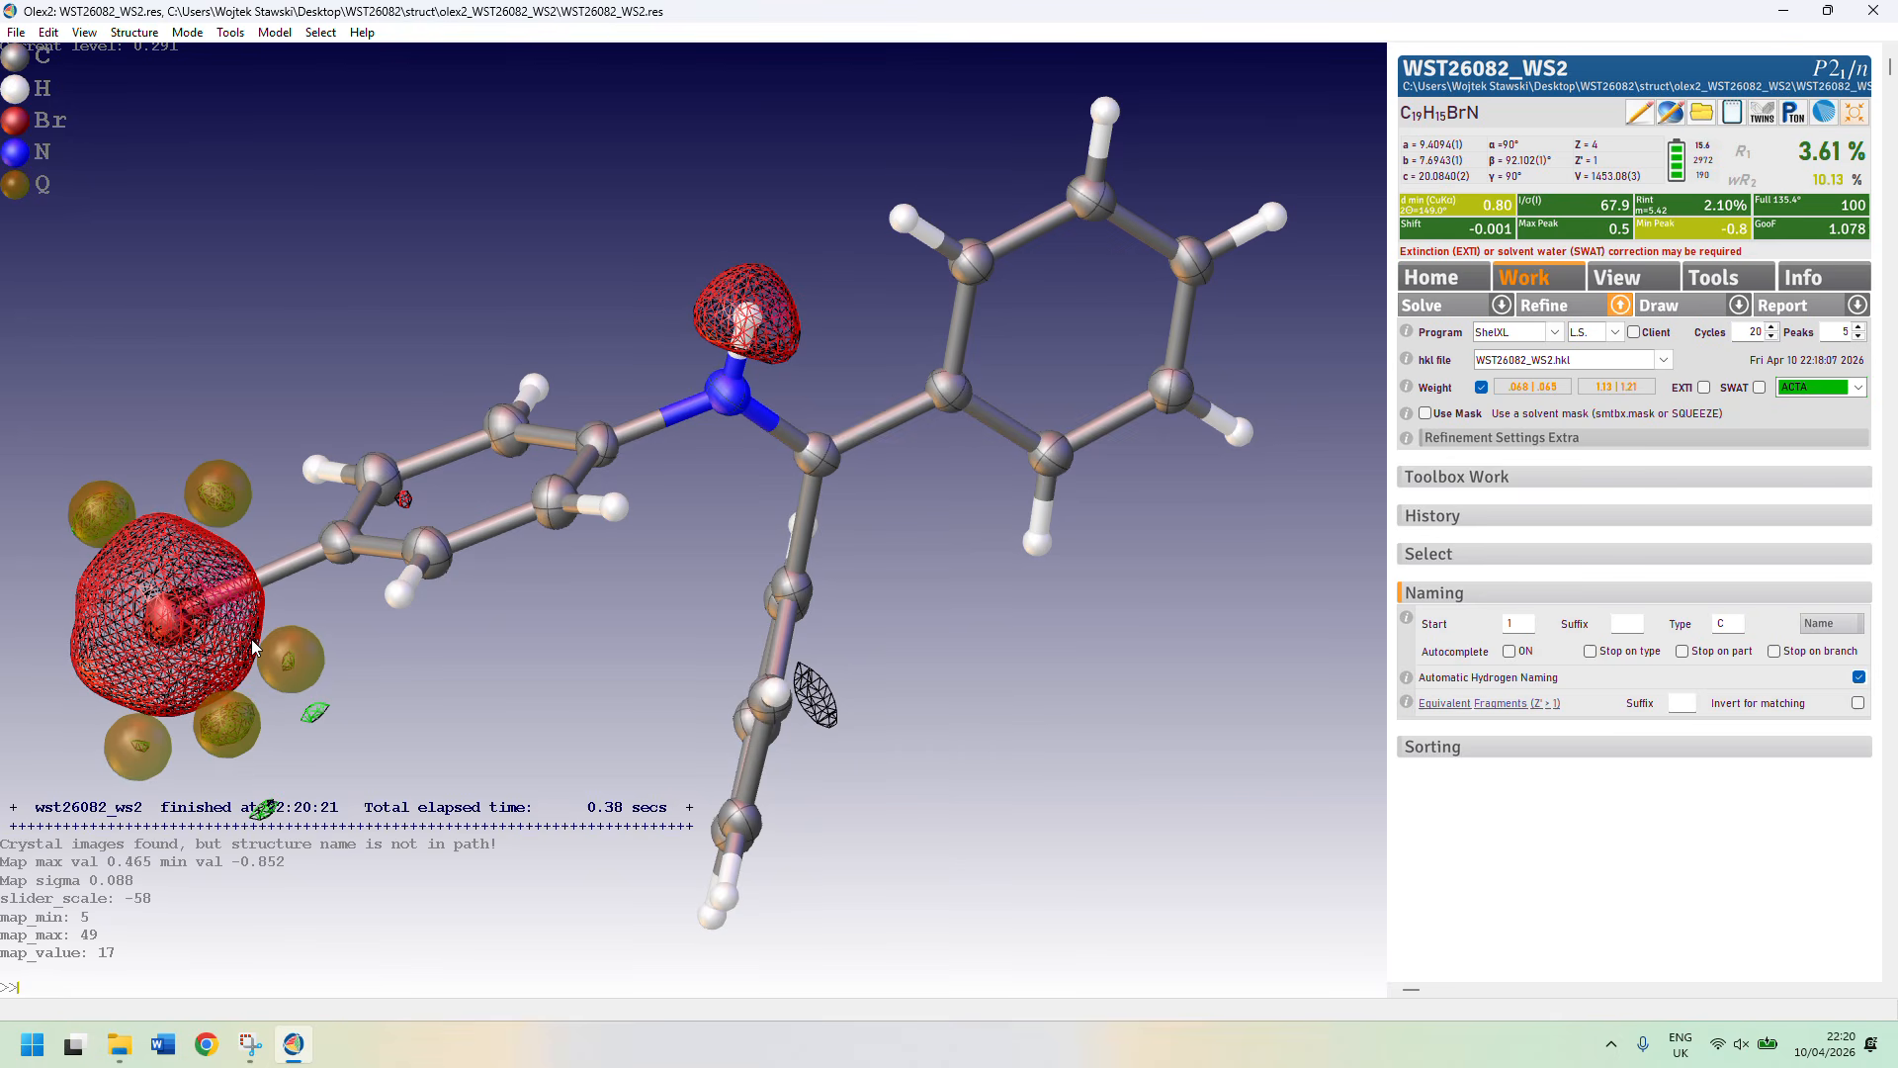
# Examine the density at the nitrogen's hydrogen and check the N1–H1 and N1–C7 bond lengths.
pyautogui.moveTo(251, 639); pyautogui.dragTo(132, 534)
pyautogui.moveTo(221, 459); pyautogui.dragTo(698, 290)
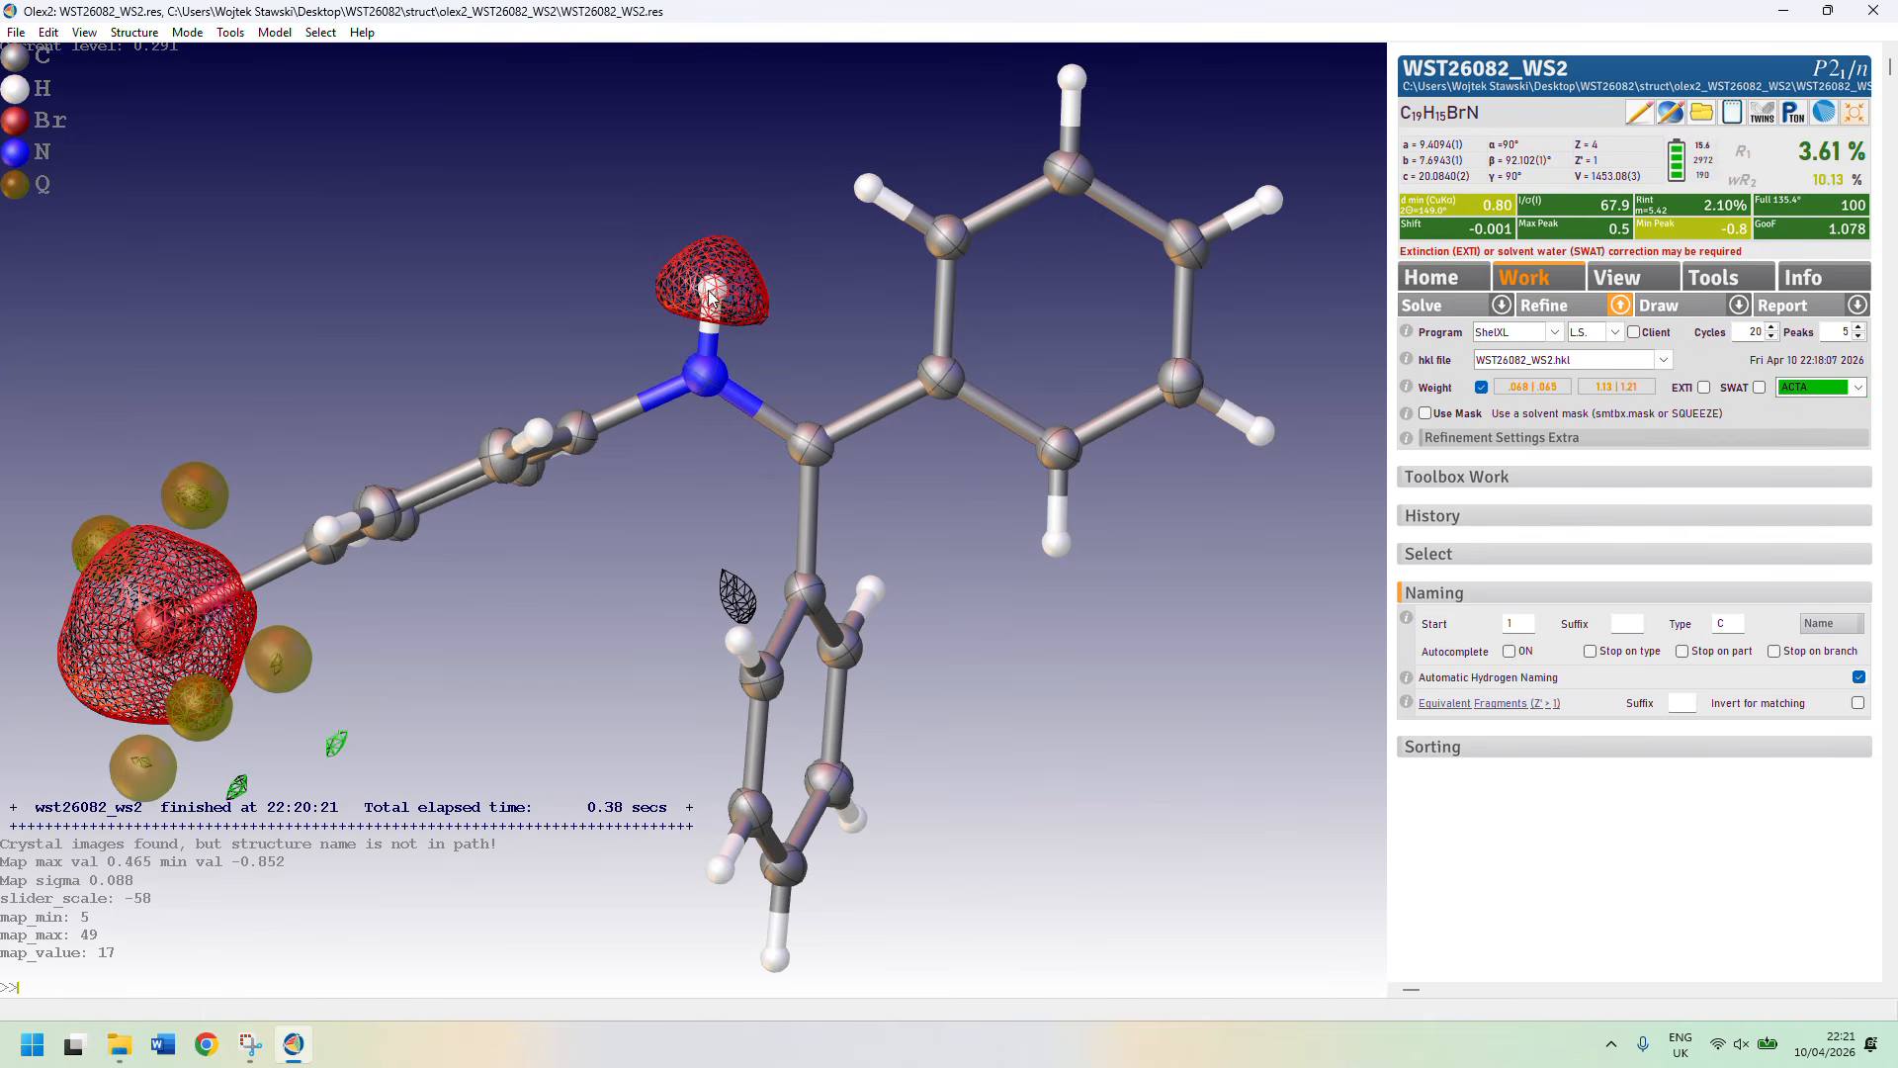
pyautogui.moveTo(717, 353)
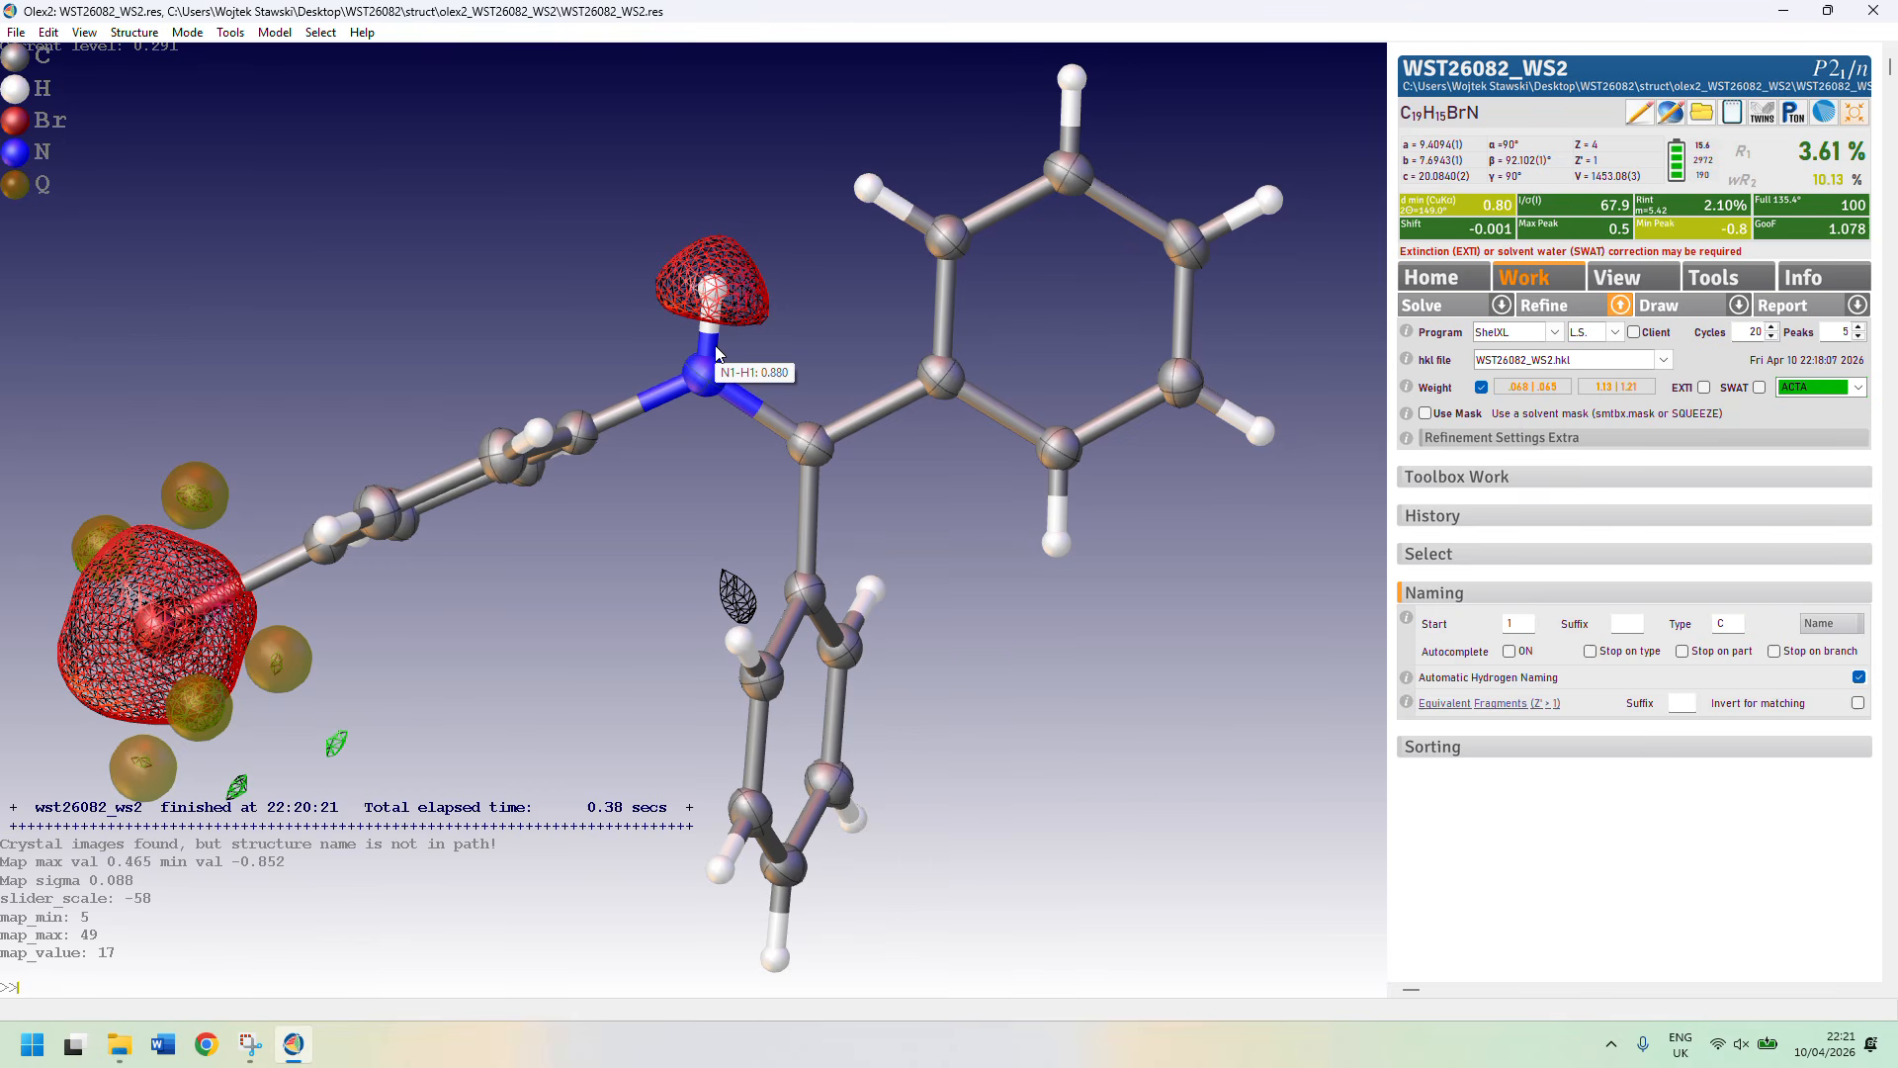
pyautogui.moveTo(719, 354); pyautogui.dragTo(768, 311)
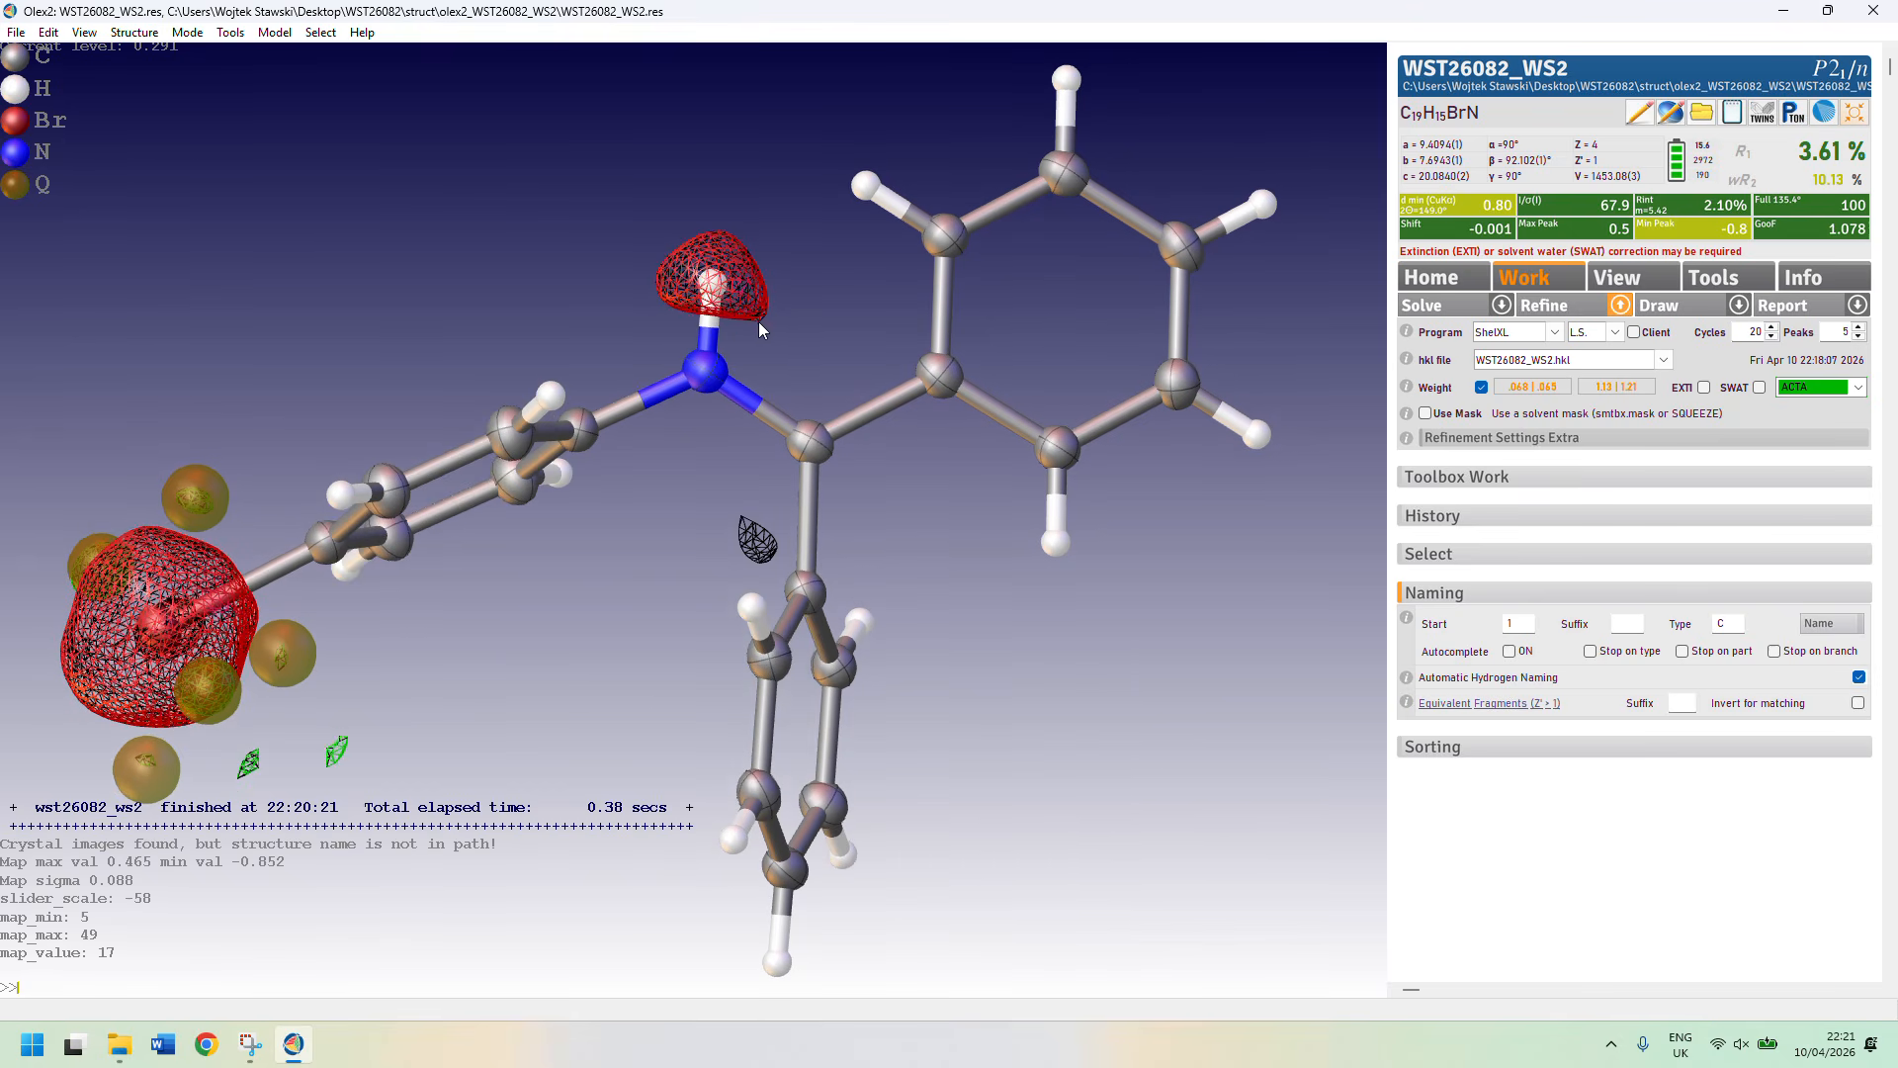
pyautogui.moveTo(631, 321); pyautogui.dragTo(746, 299)
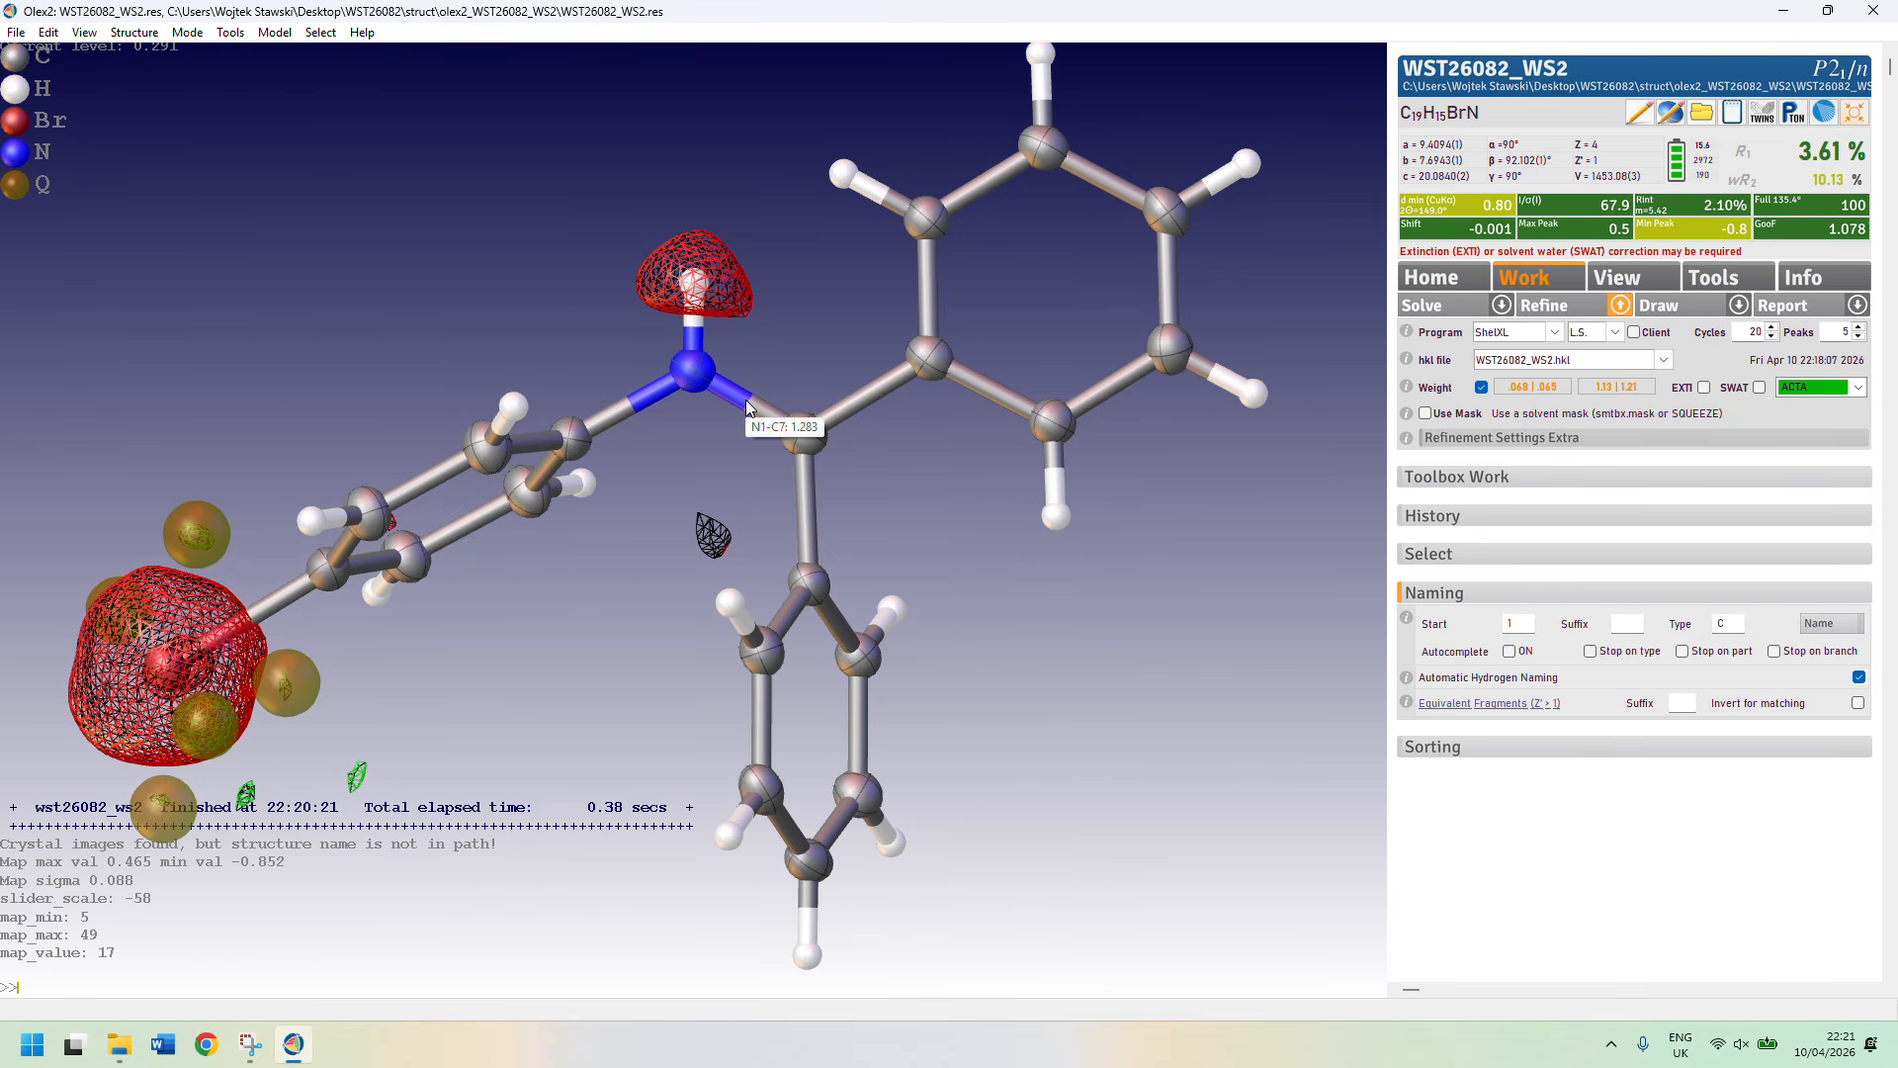
pyautogui.moveTo(747, 405)
pyautogui.mouseDown()
pyautogui.moveTo(761, 346)
pyautogui.moveTo(749, 403)
pyautogui.mouseUp()
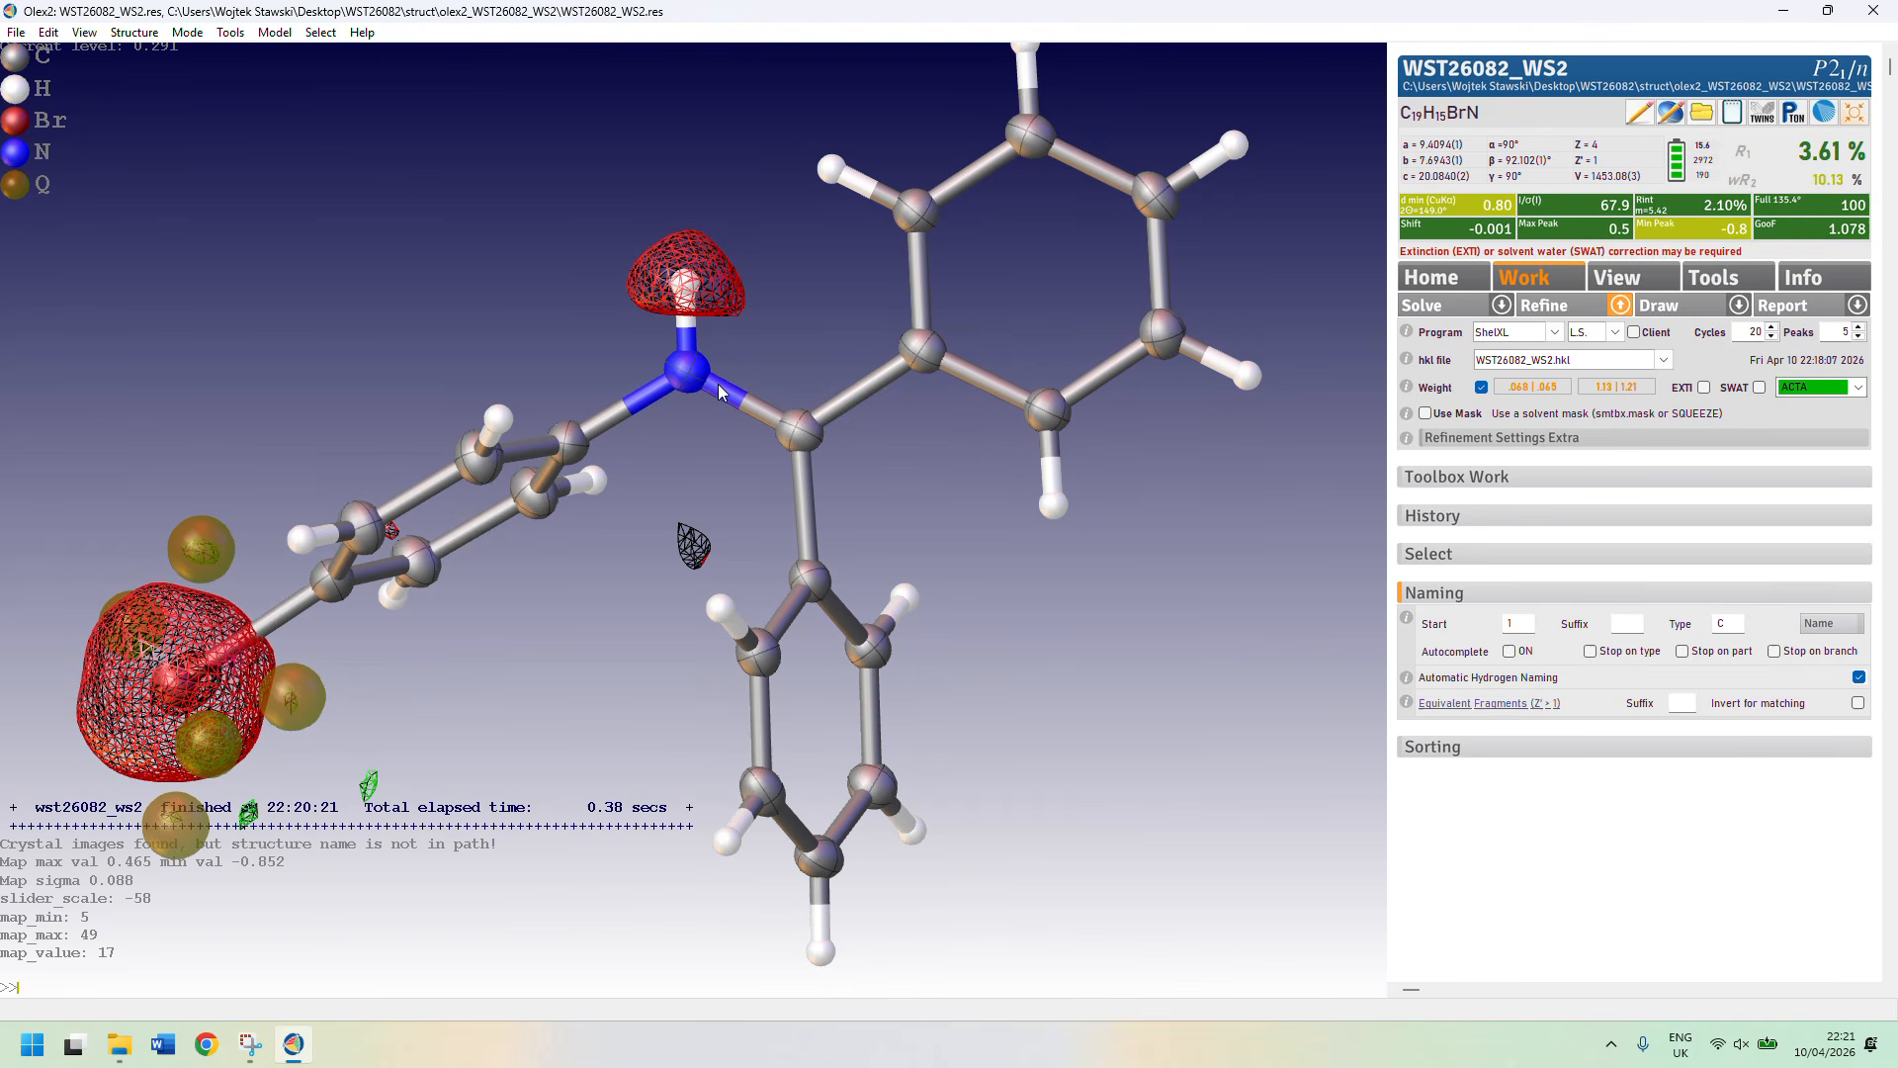
# Delete the hydrogen on N1, refine and check the density map, update the formula to match the model and refine again.
pyautogui.click(687, 283)
pyautogui.press('Delete')
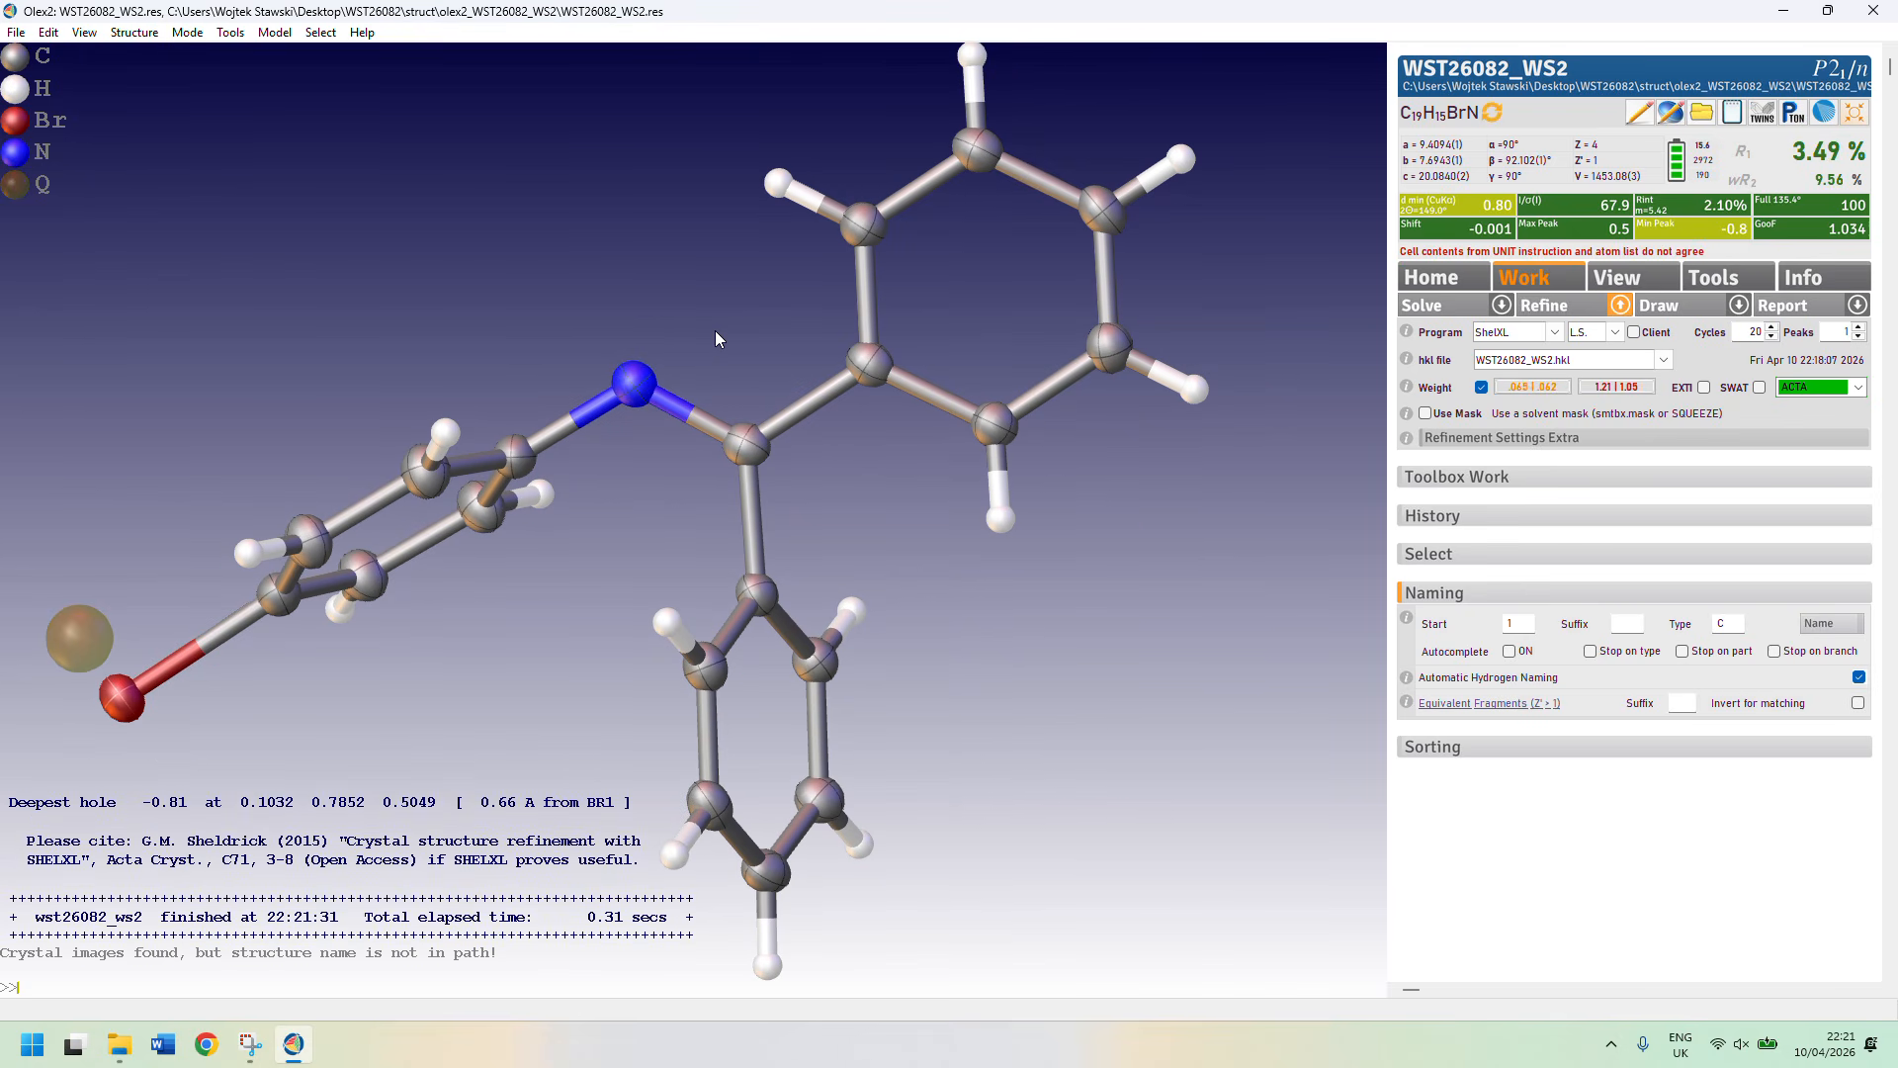
pyautogui.hotkey('ctrl', 'r')
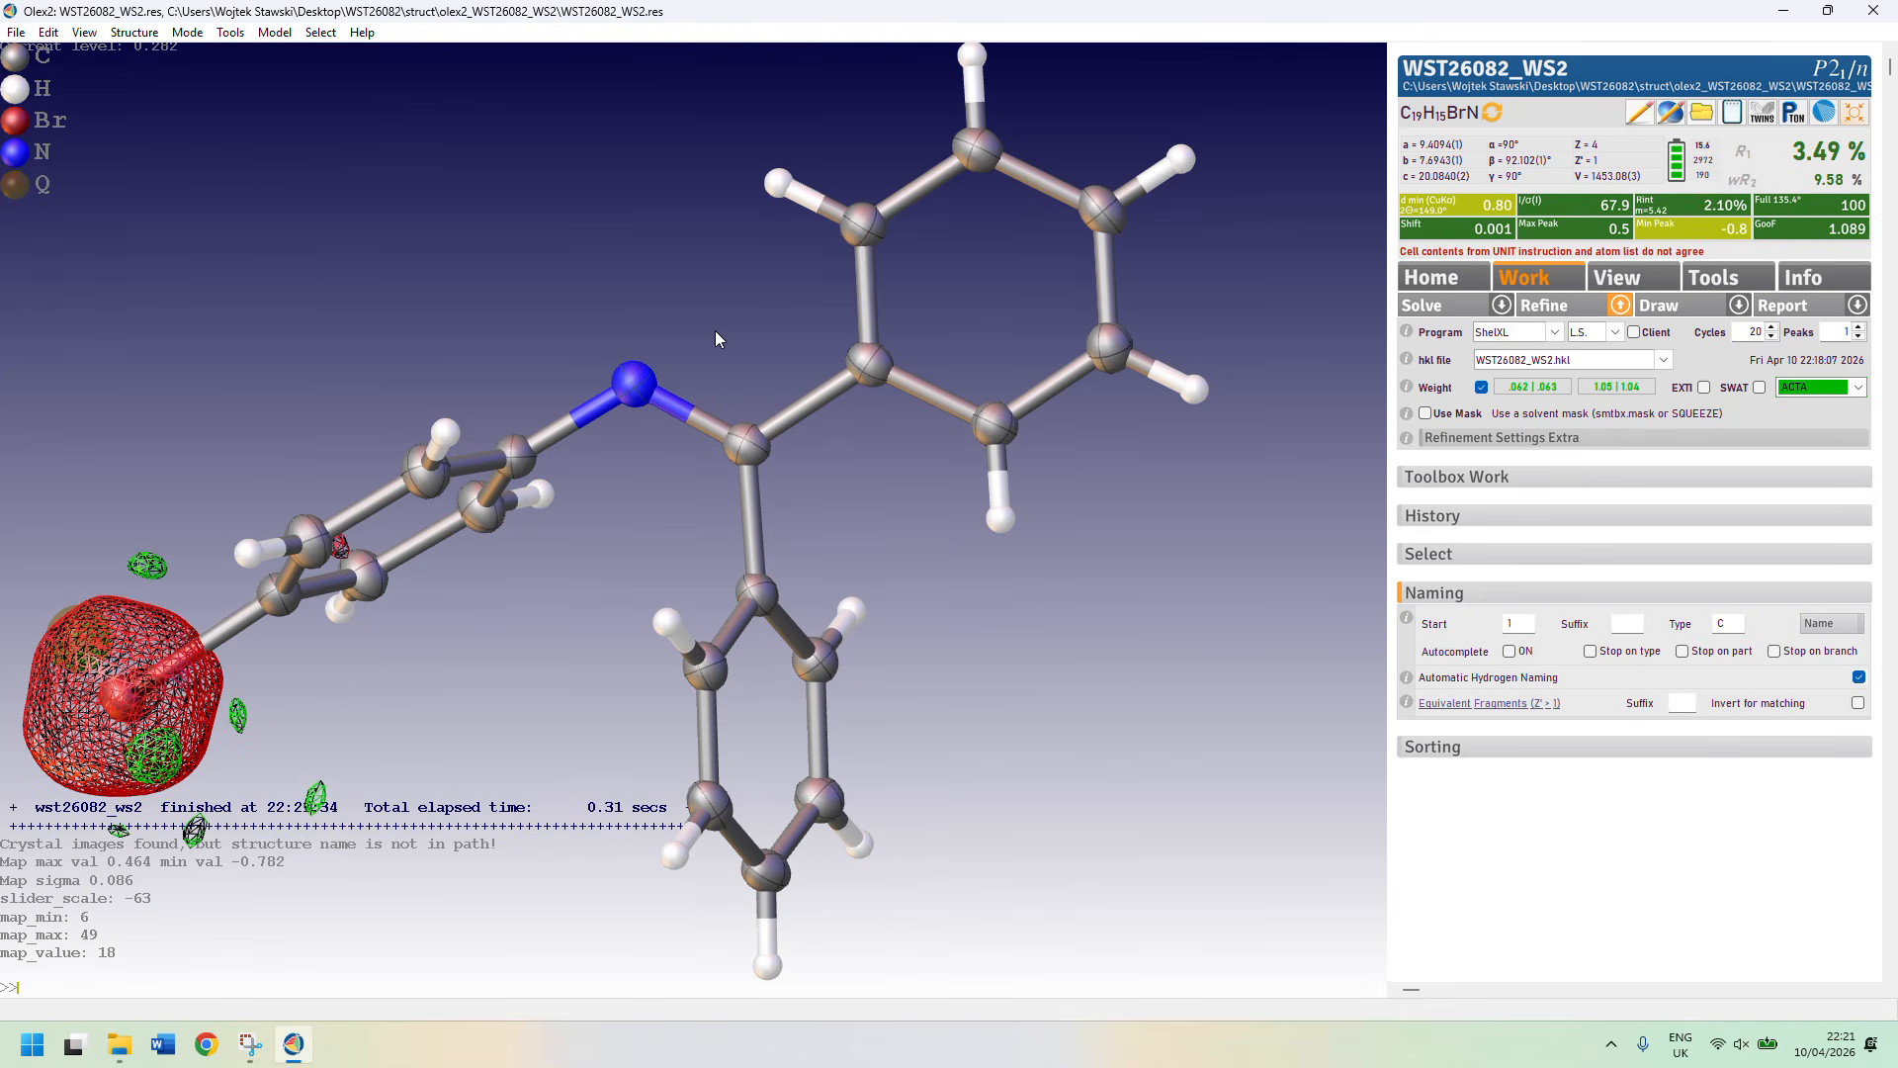
pyautogui.hotkey('ctrl', 'm')
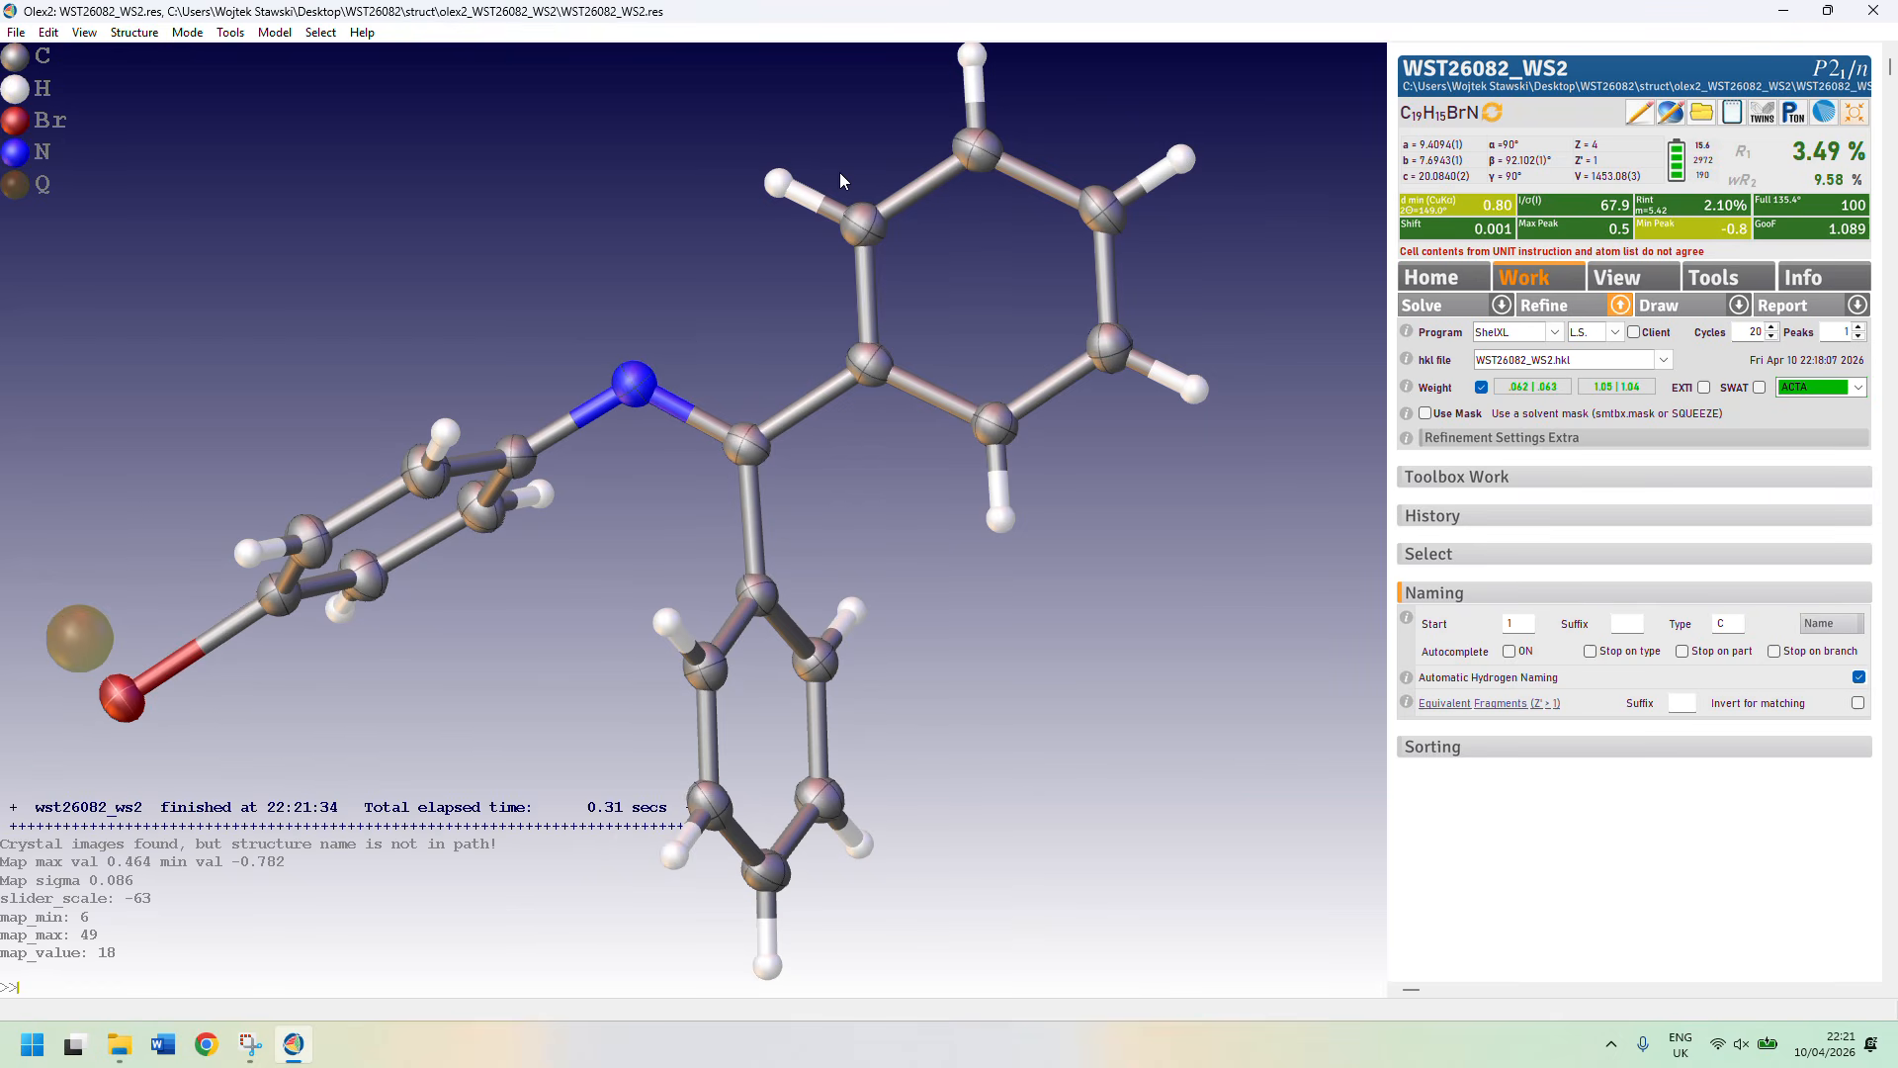
pyautogui.click(1491, 112)
pyautogui.hotkey('ctrl', 'r')
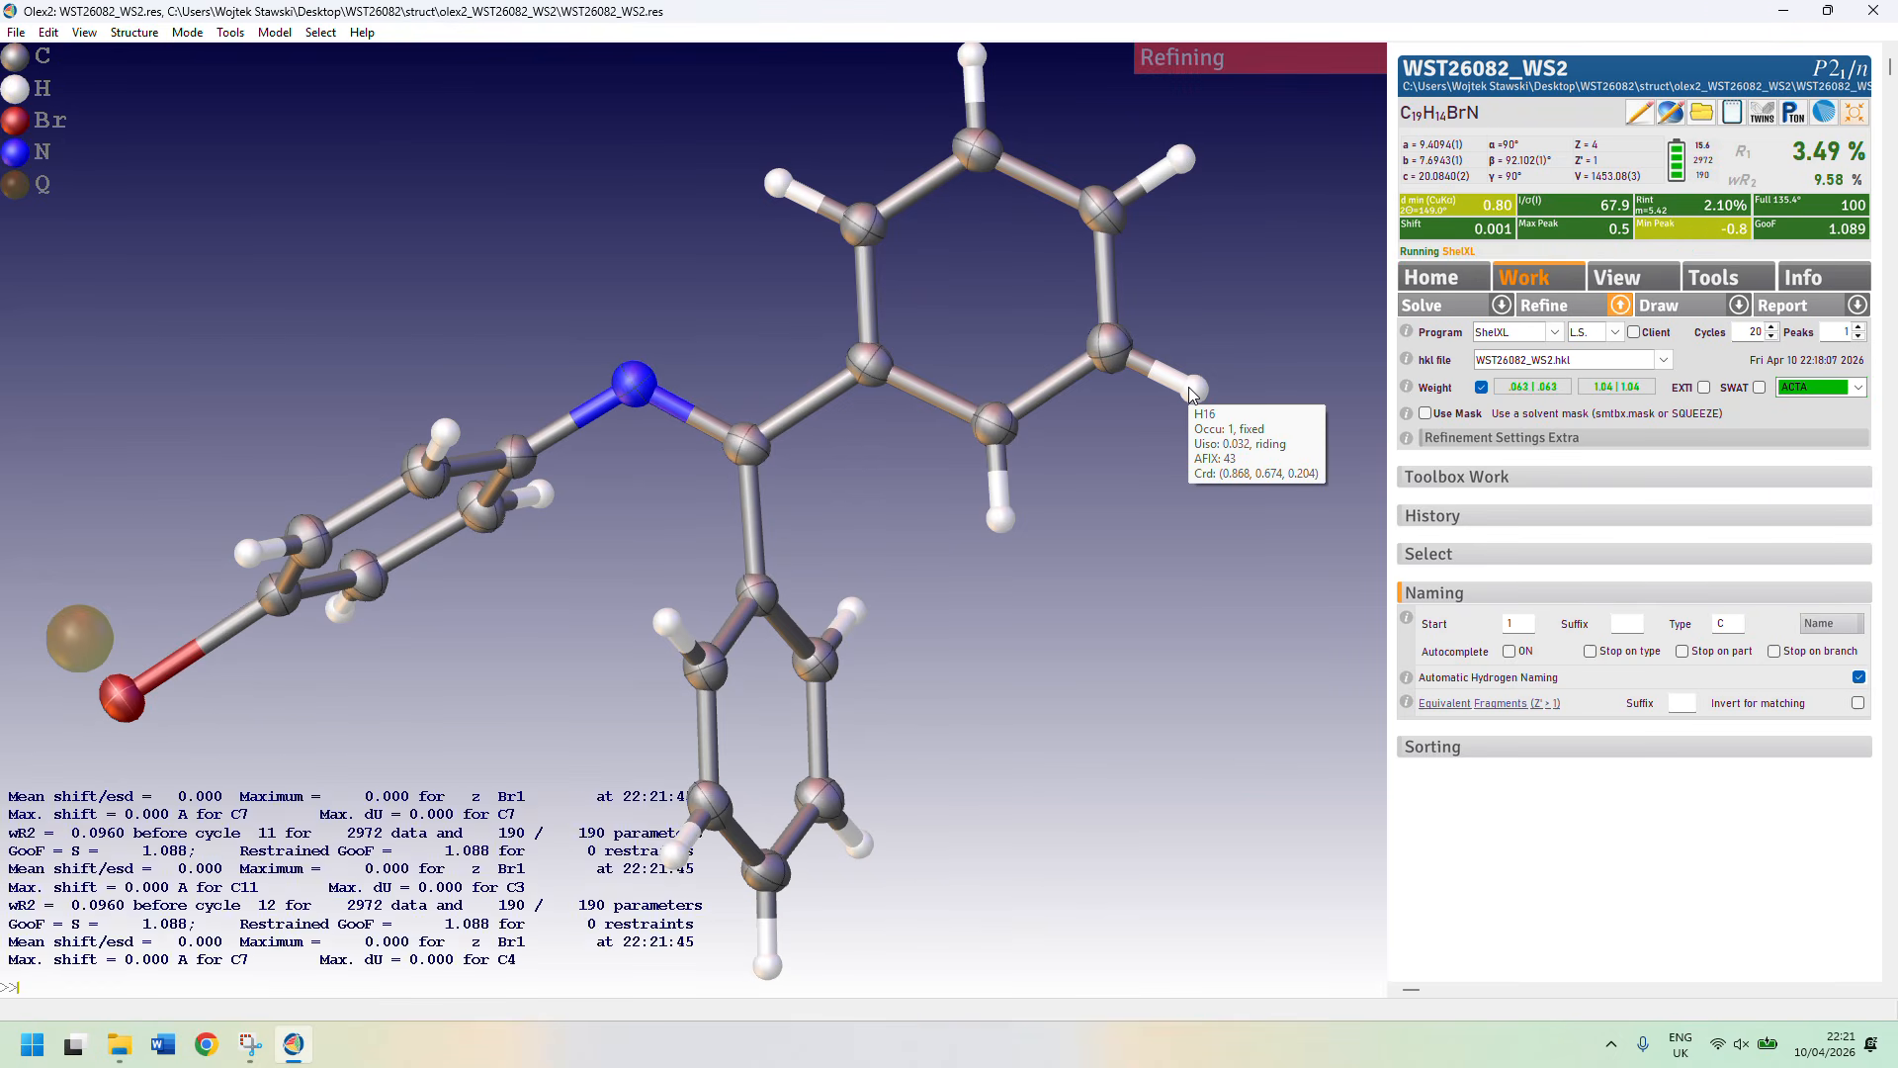
# Review the bad reflections list and the Fobs-Fcalc plot for the refined structure.
pyautogui.click(1832, 287)
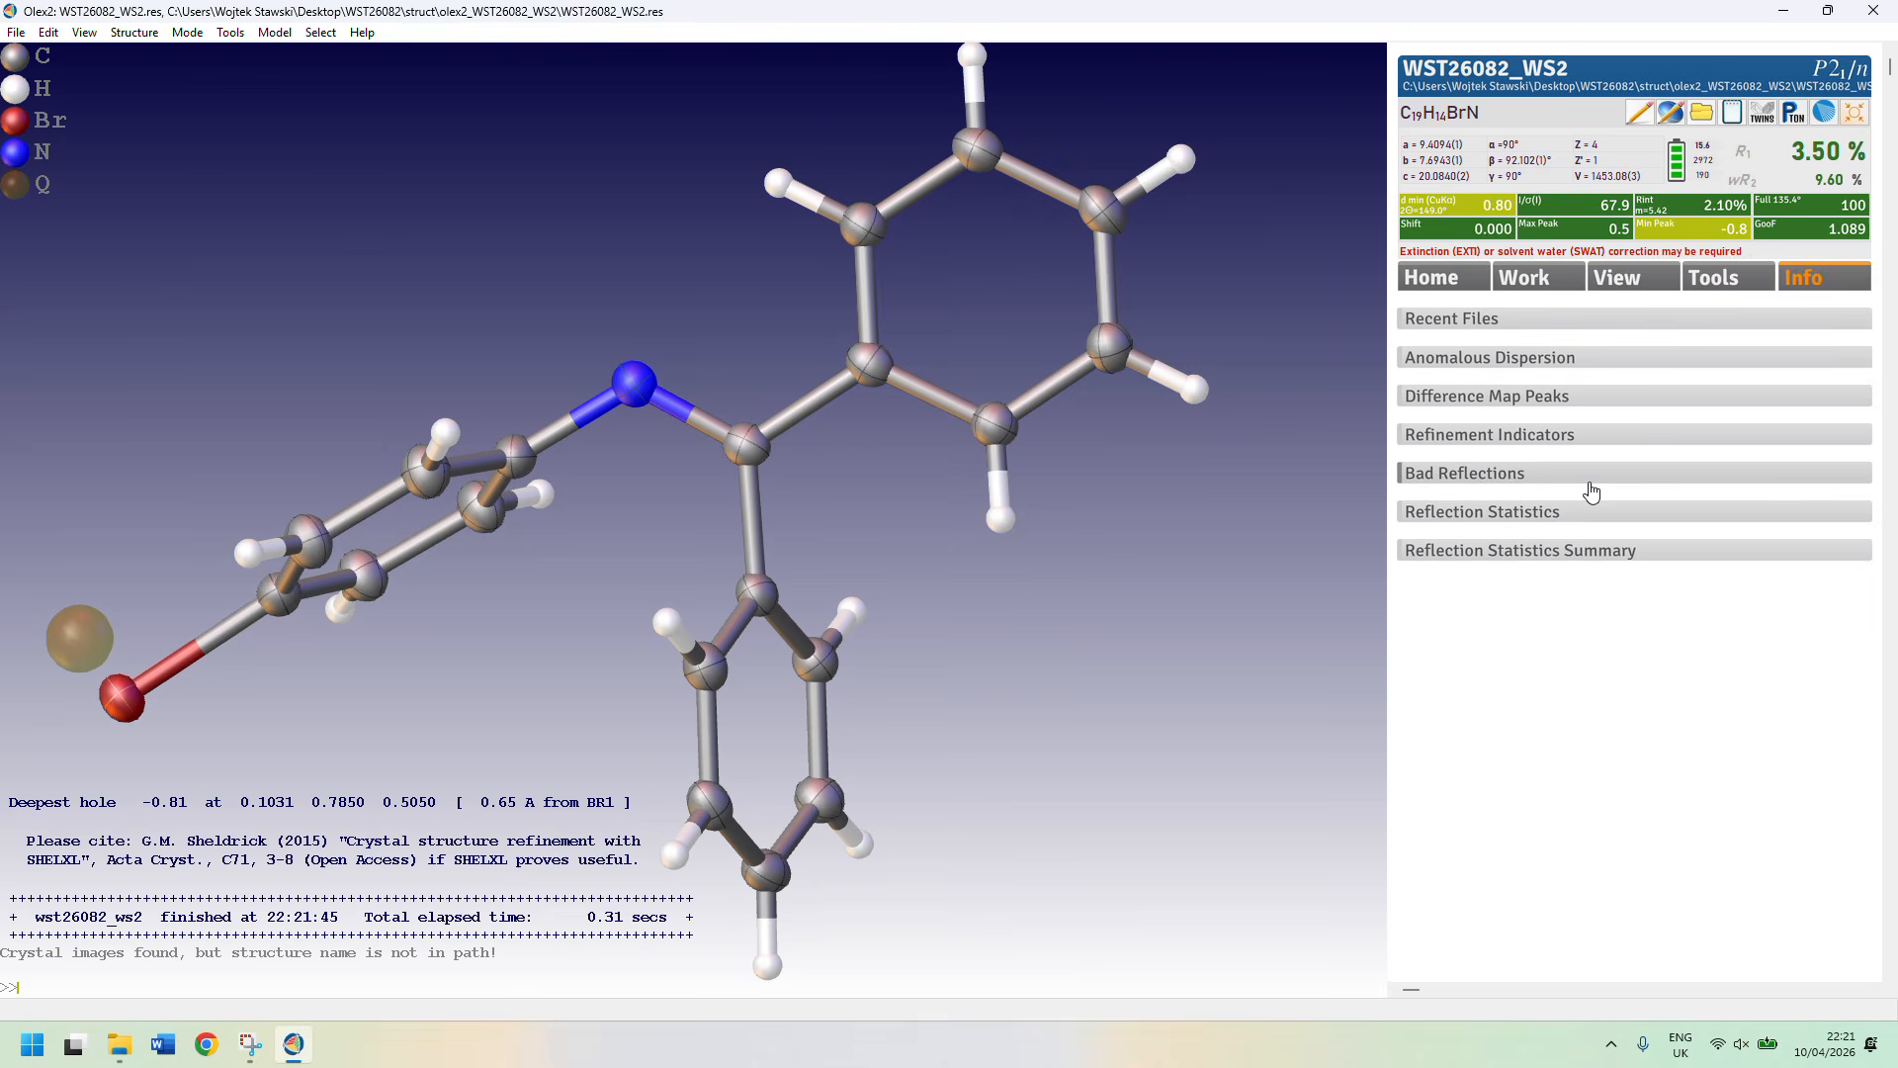
pyautogui.click(1500, 477)
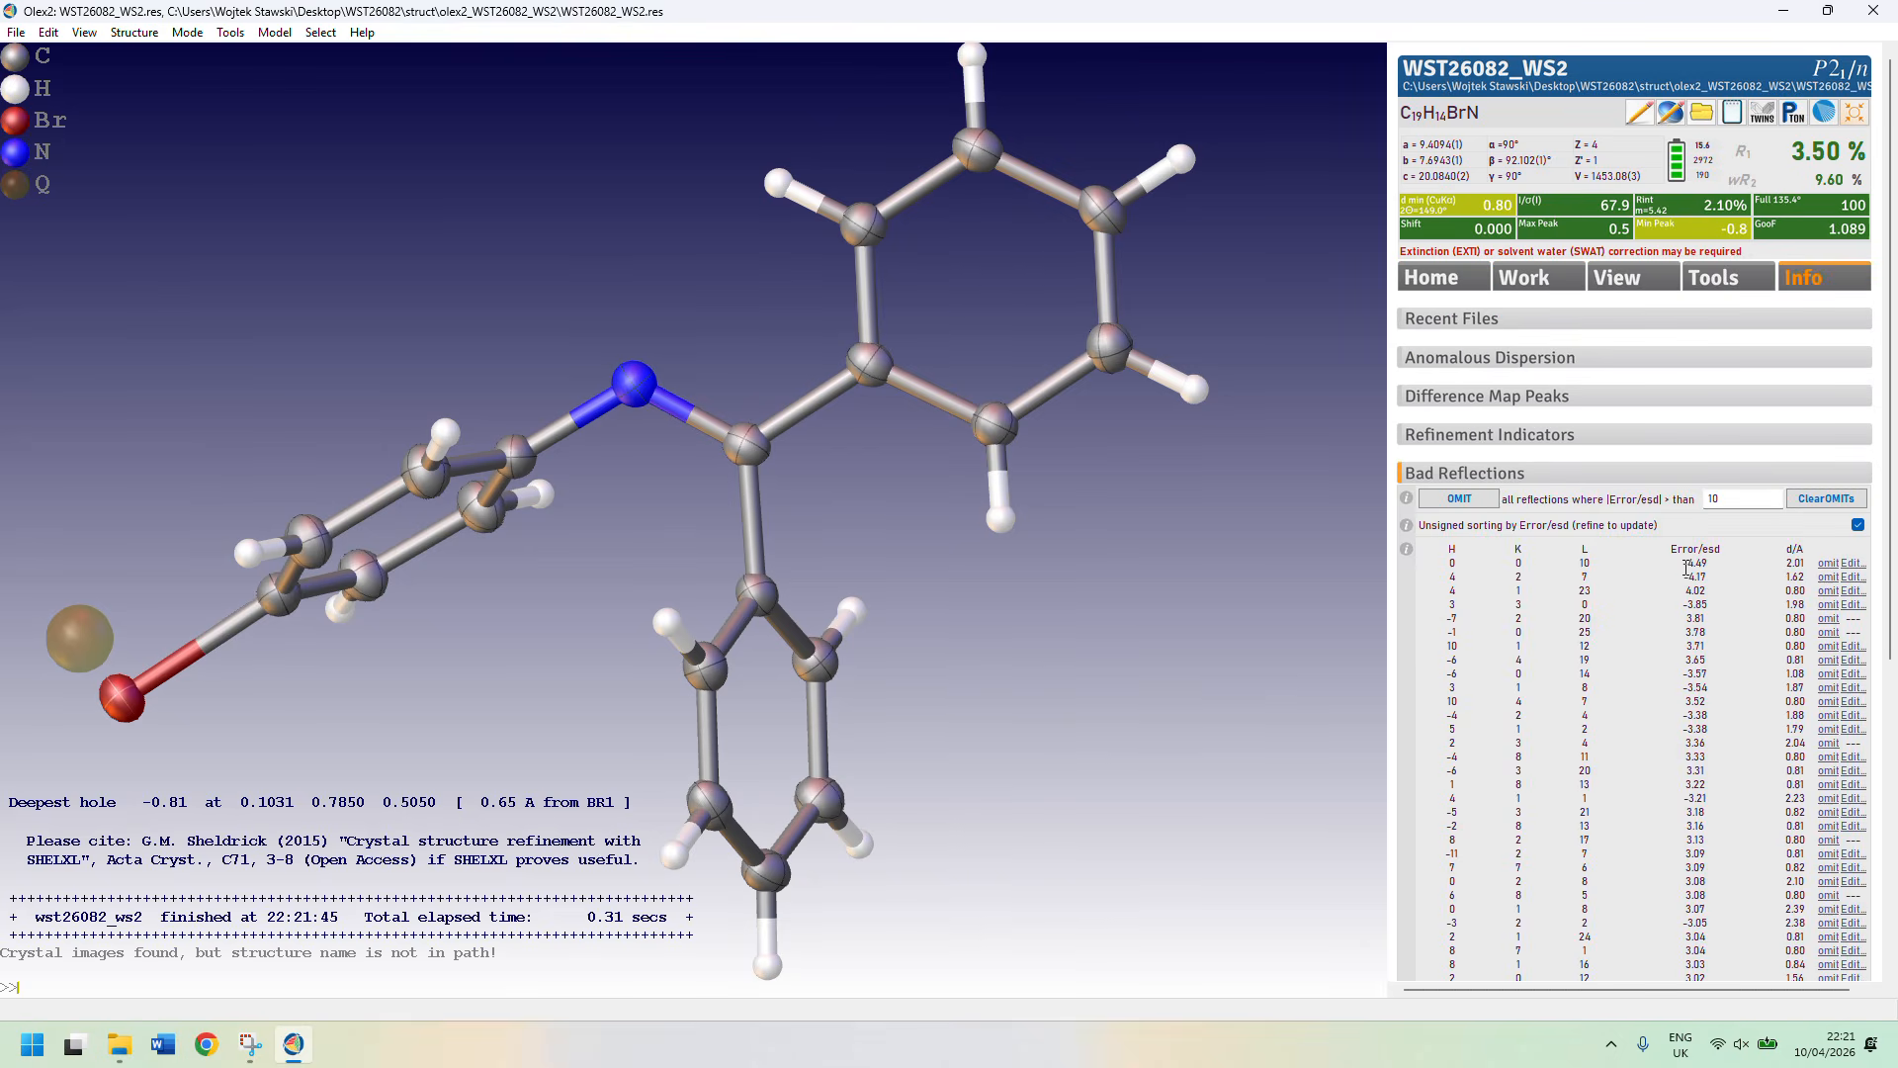
pyautogui.scroll(-5, 1492, 437)
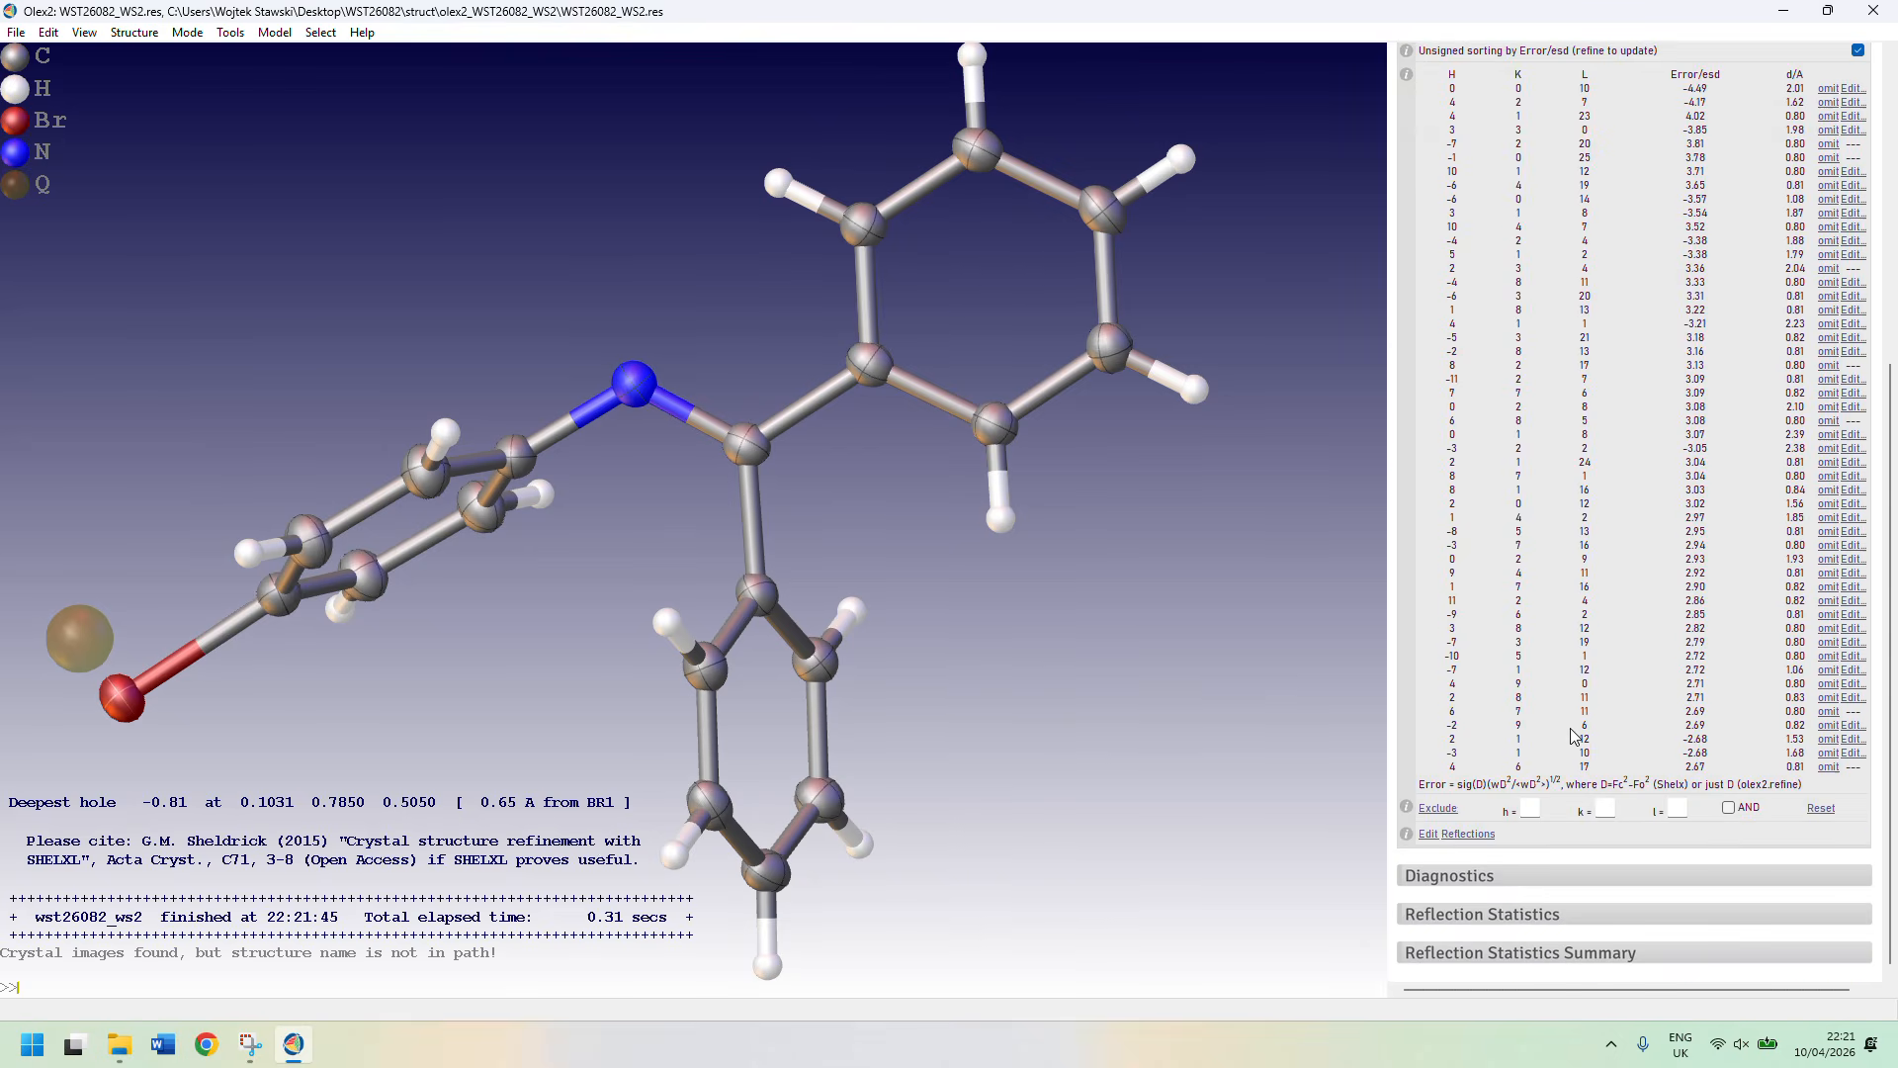
pyautogui.click(1499, 924)
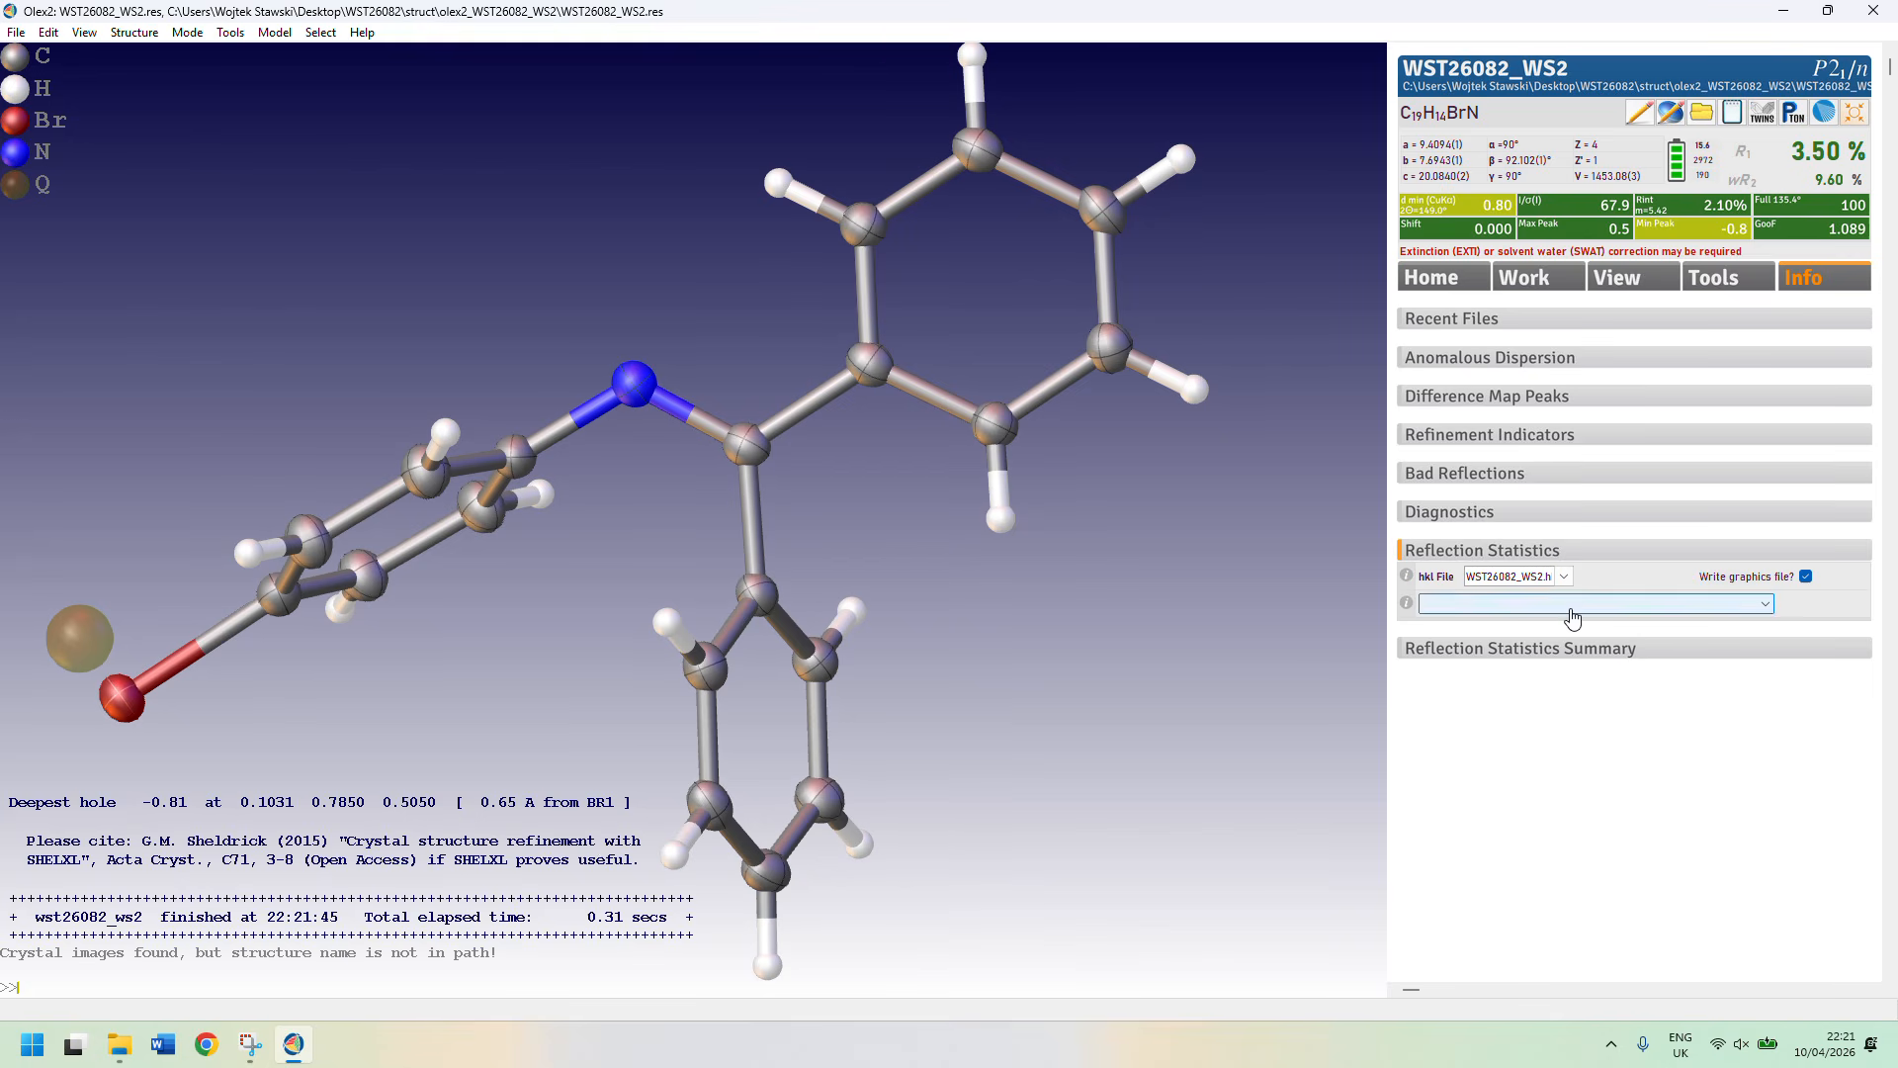
pyautogui.click(1600, 619)
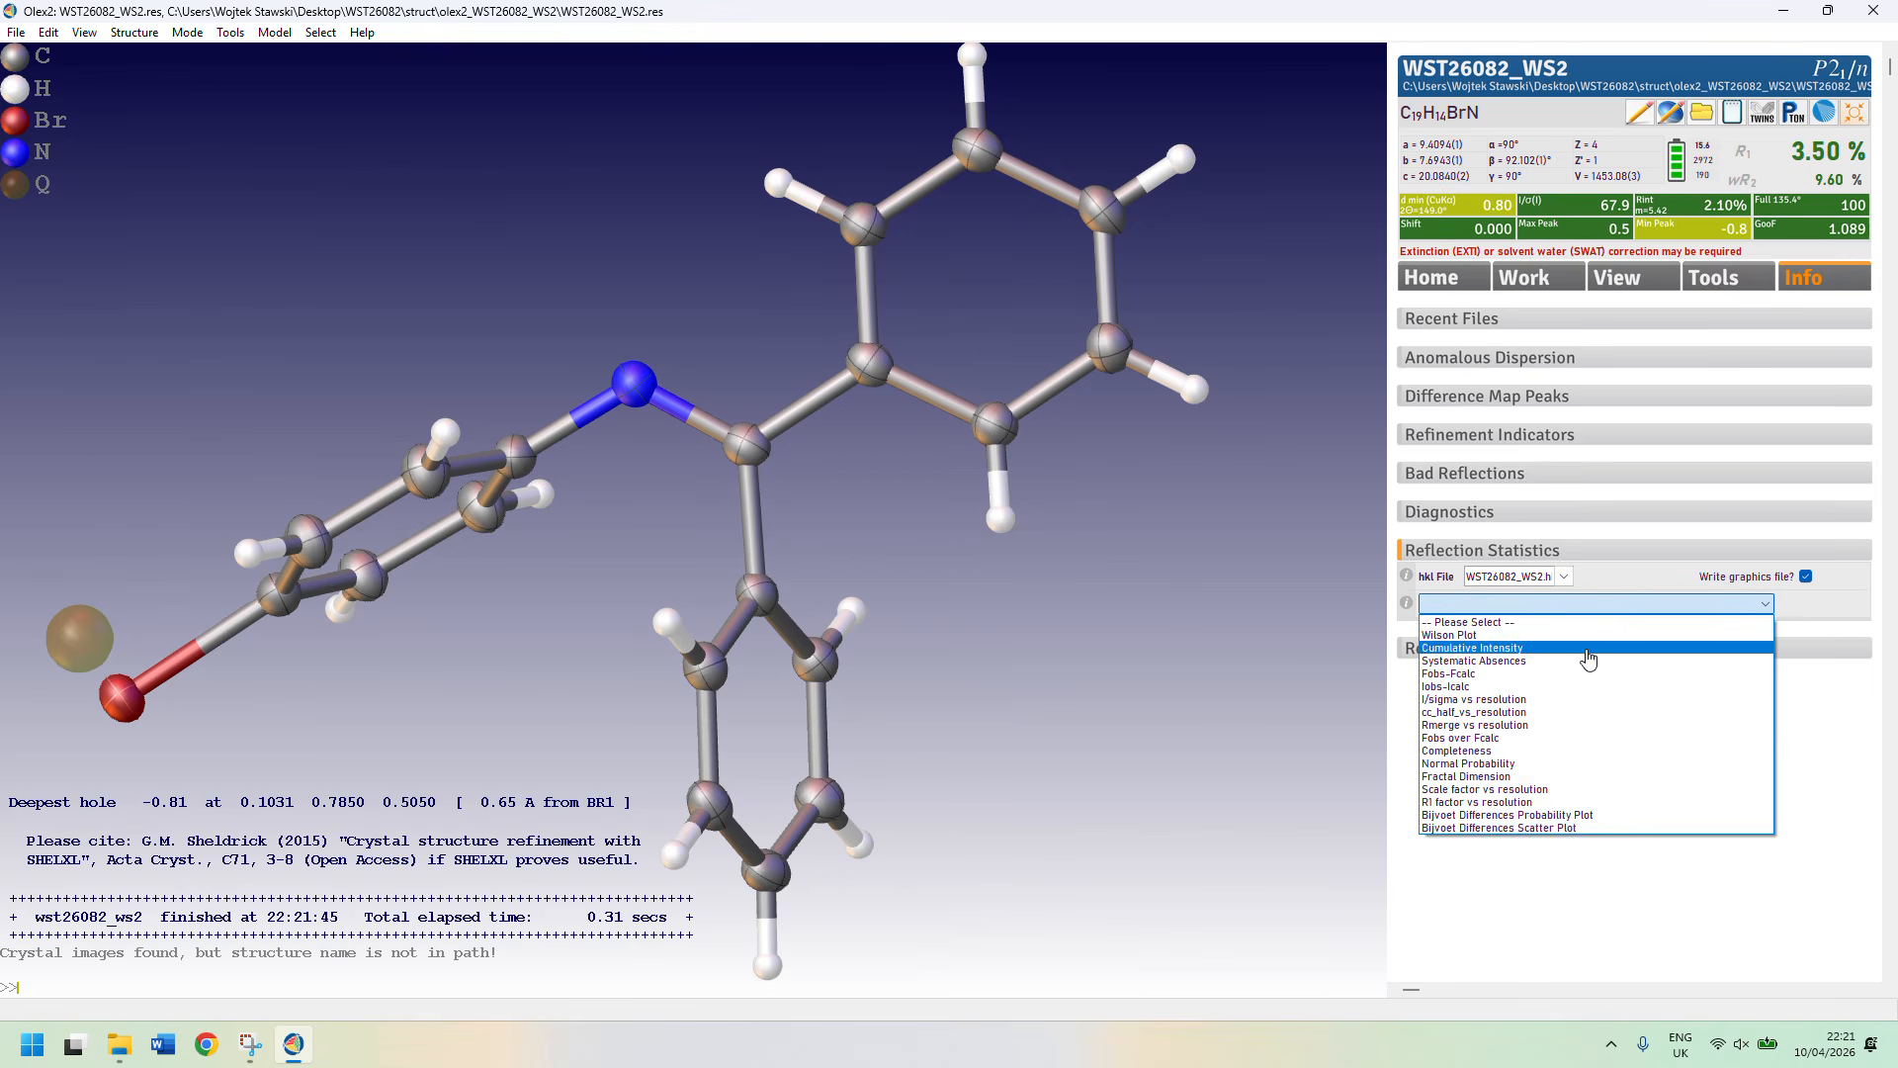
pyautogui.click(1587, 663)
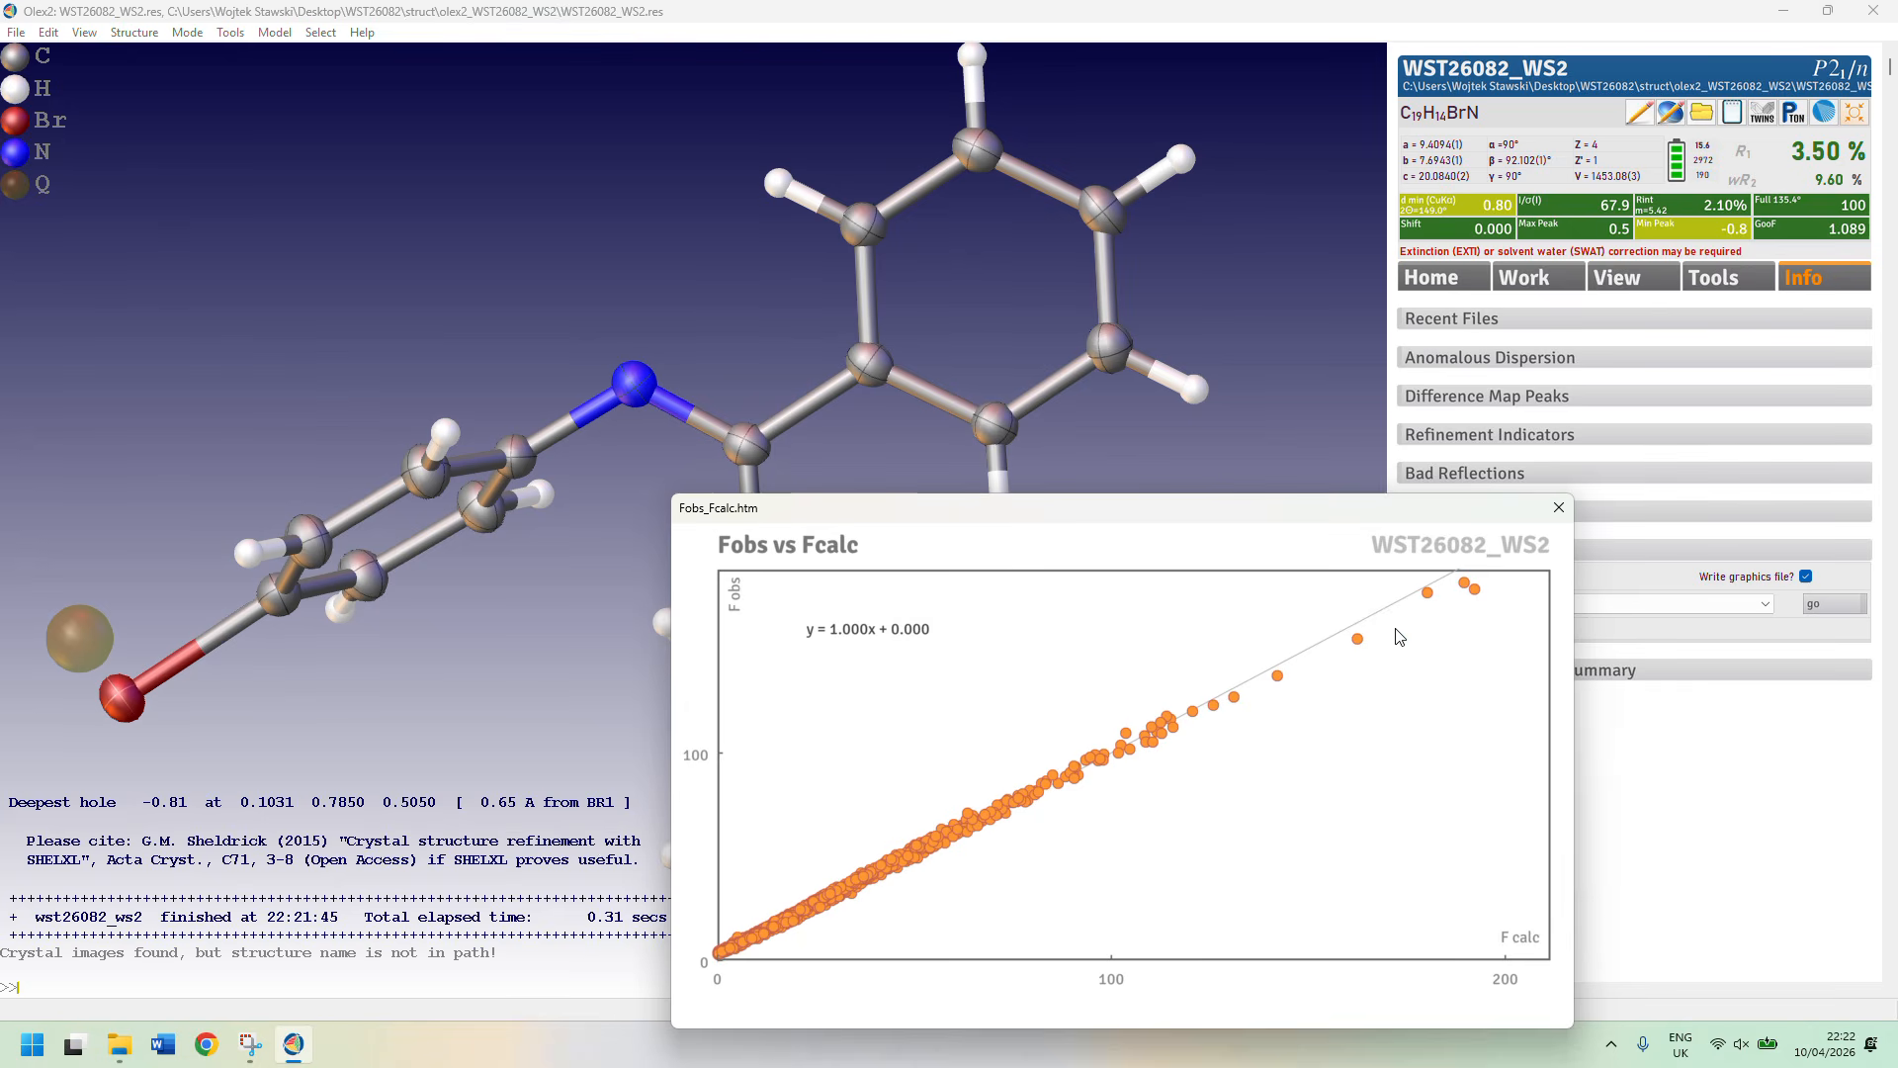
pyautogui.click(1559, 507)
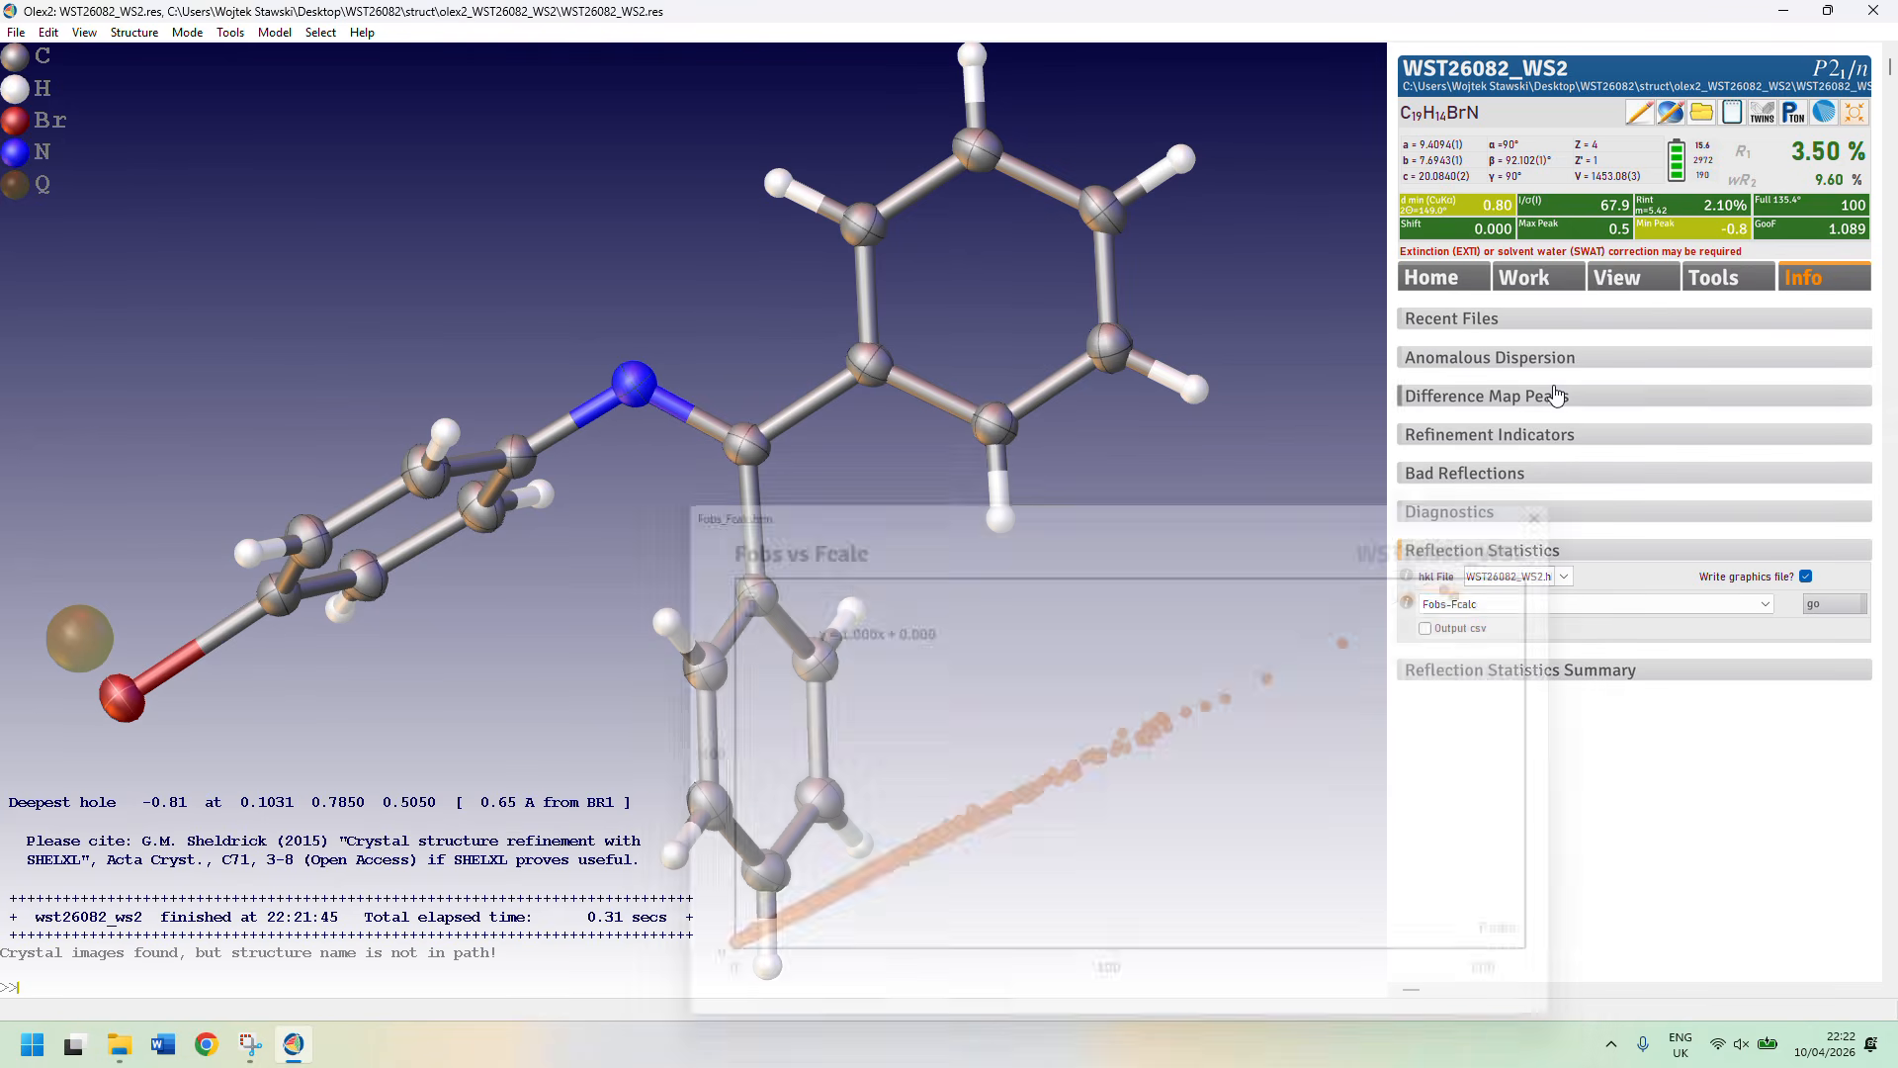
# Enable the EXTI extinction correction and rerun the ShelXL refinement several times.
pyautogui.click(1523, 278)
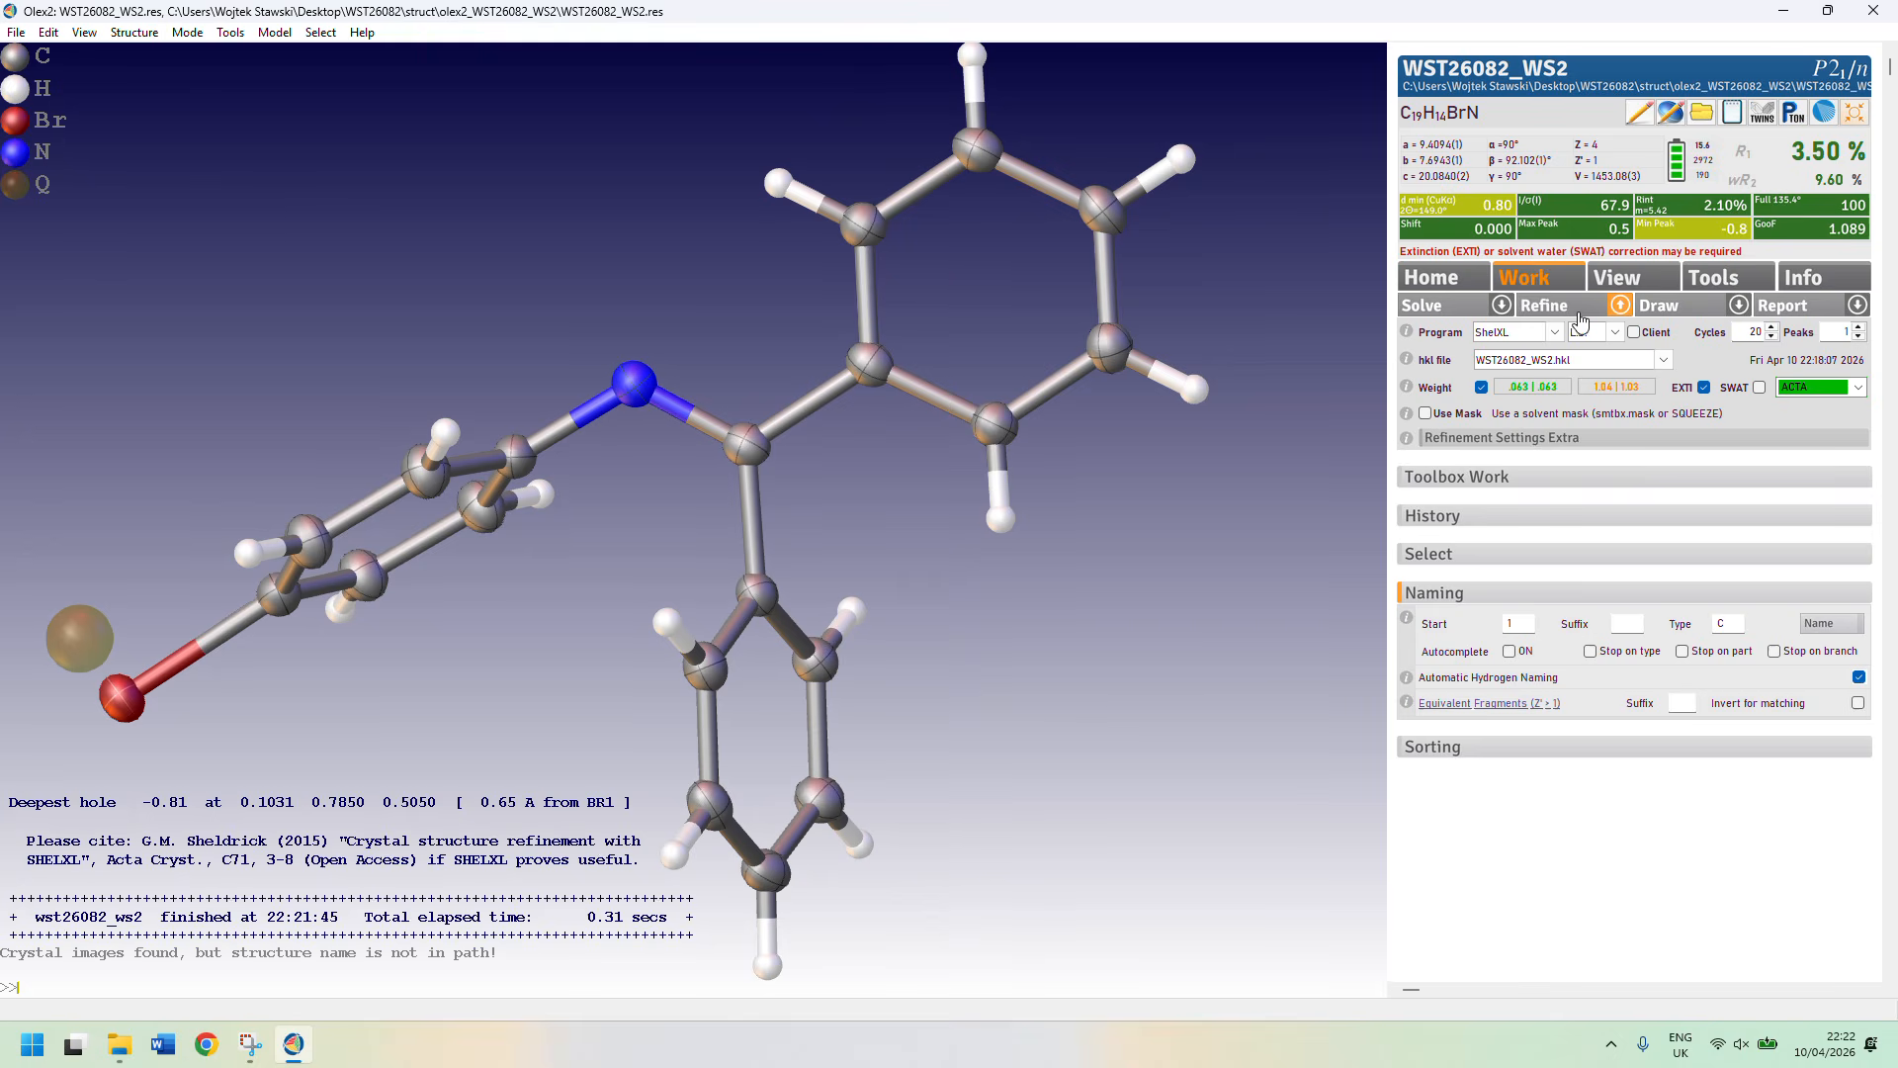
pyautogui.click(1706, 391)
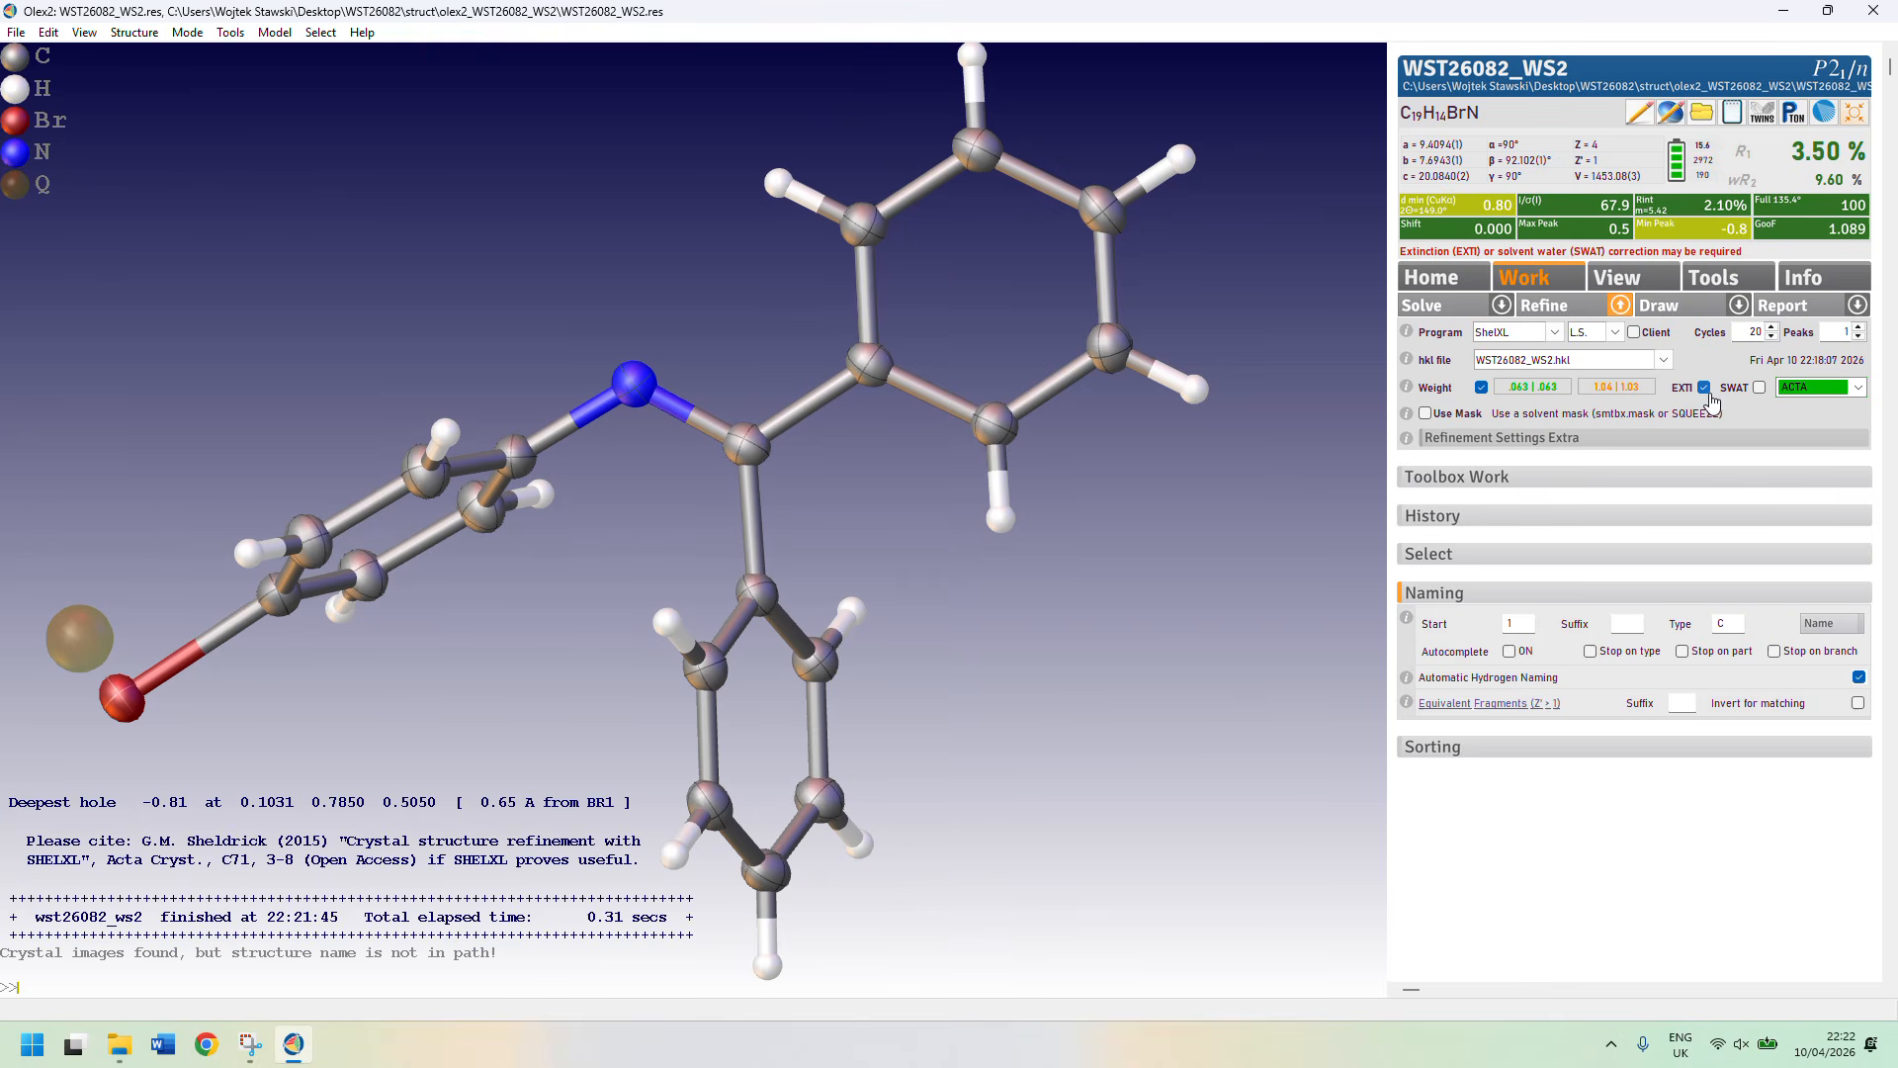
pyautogui.click(1559, 309)
pyautogui.click(1559, 309)
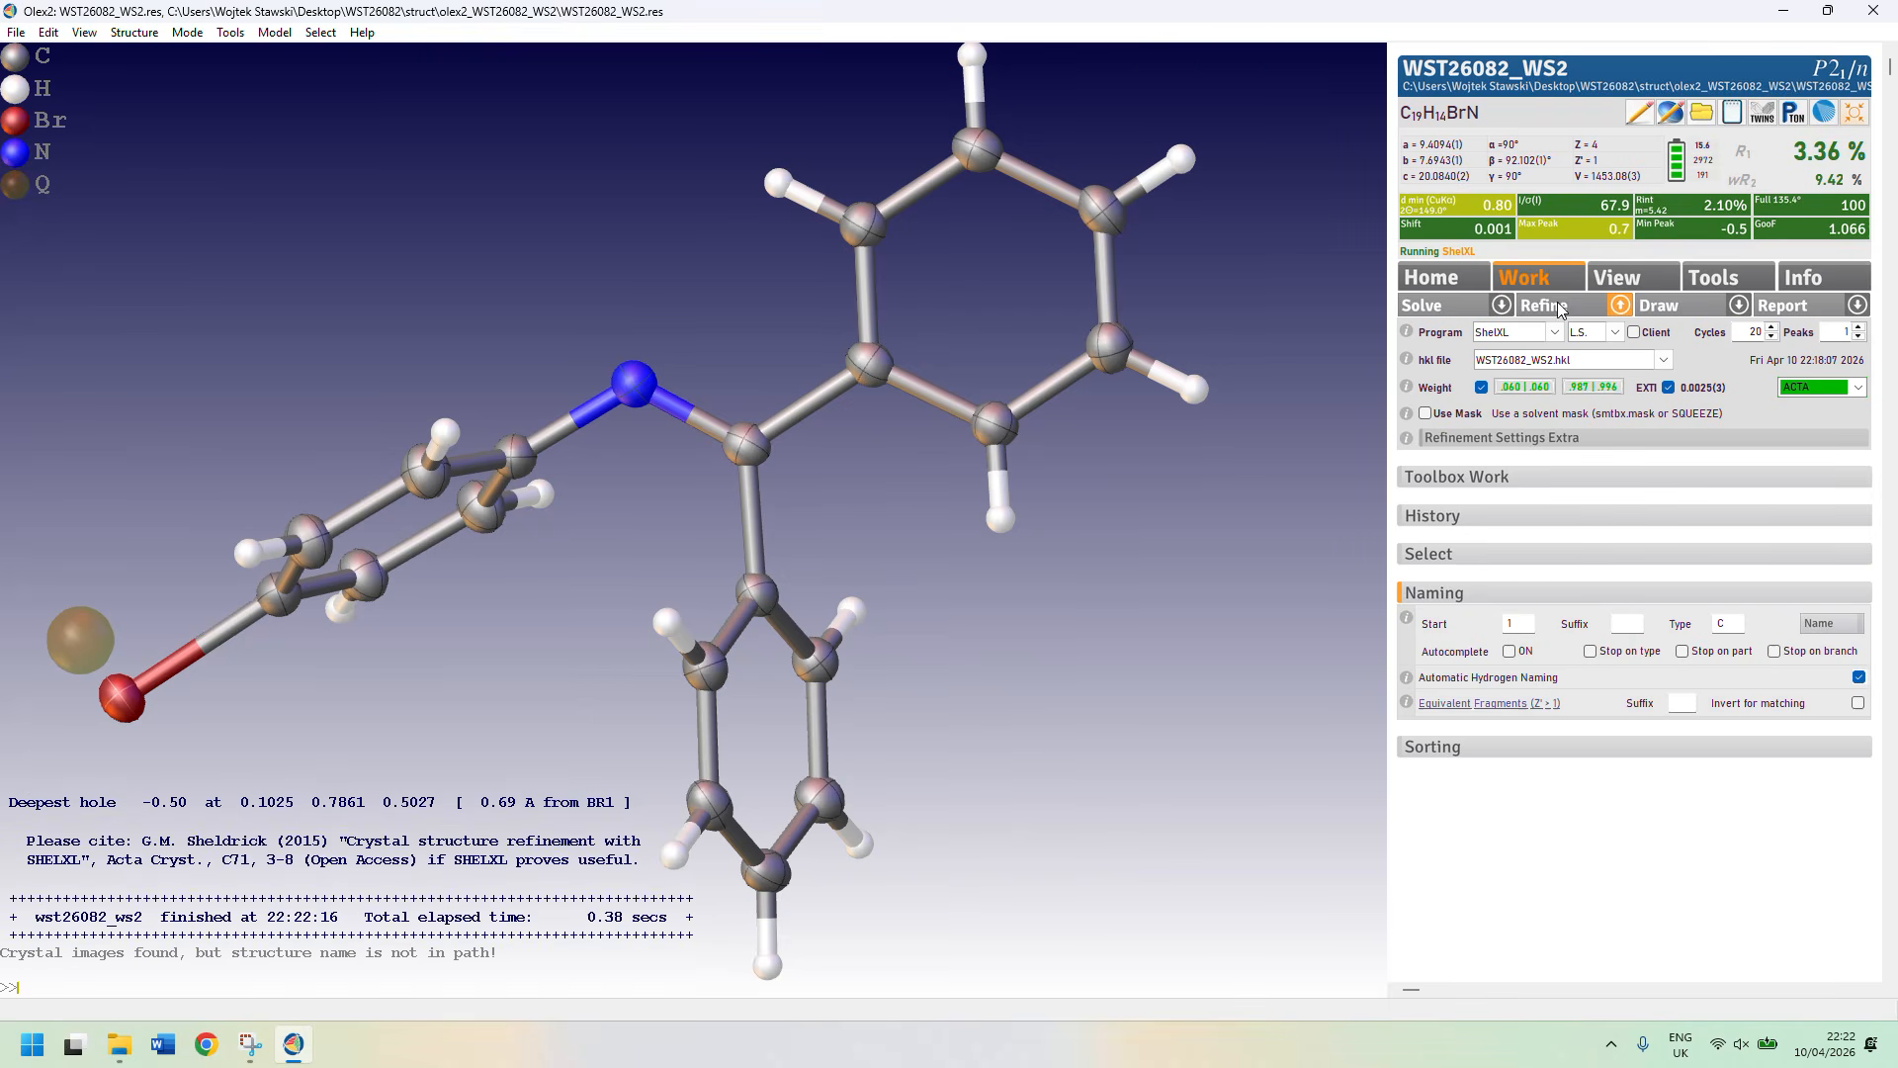
pyautogui.click(1559, 308)
pyautogui.moveTo(1681, 388); pyautogui.dragTo(1703, 385)
pyautogui.click(1712, 389)
pyautogui.click(1725, 386)
pyautogui.click(1567, 306)
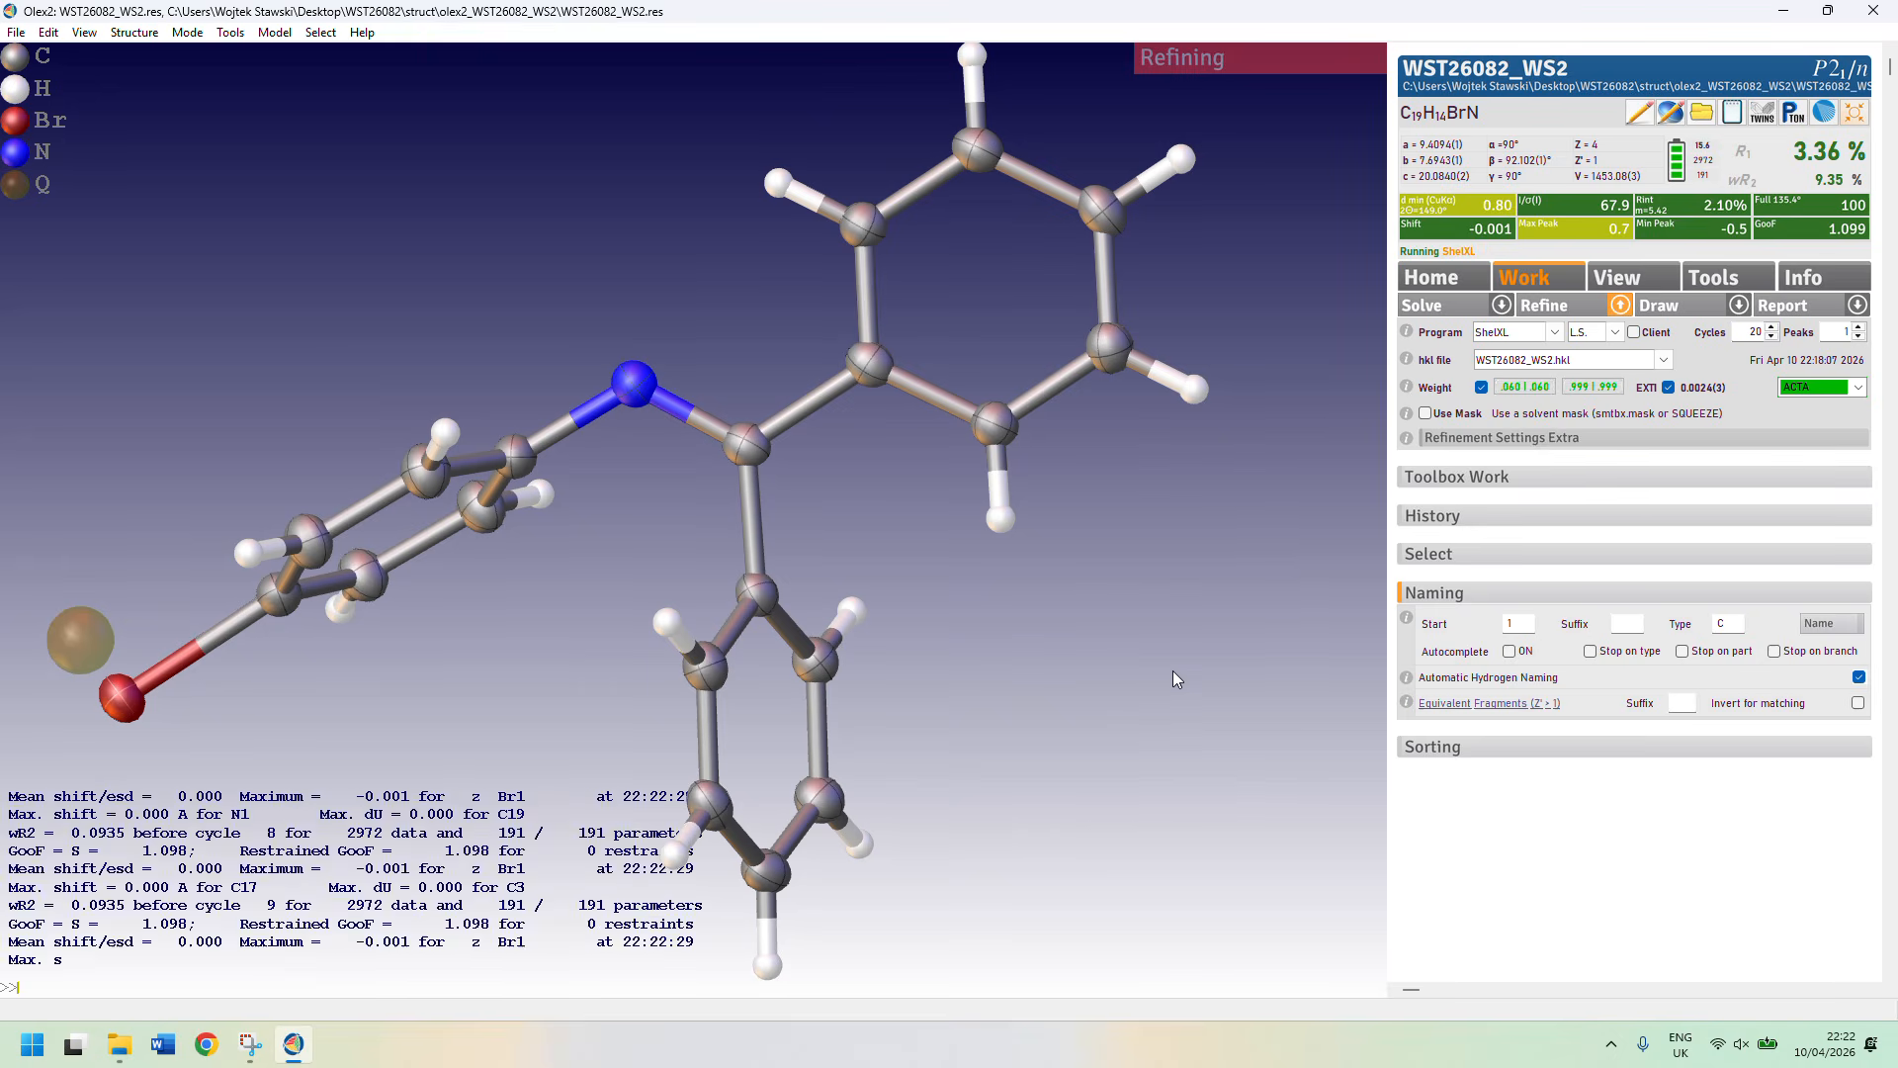
# Sort the atom list by Z and label, with moieties ordered by size.
pyautogui.moveTo(1148, 595); pyautogui.dragTo(1143, 569)
pyautogui.moveTo(1283, 752); pyautogui.dragTo(1220, 772)
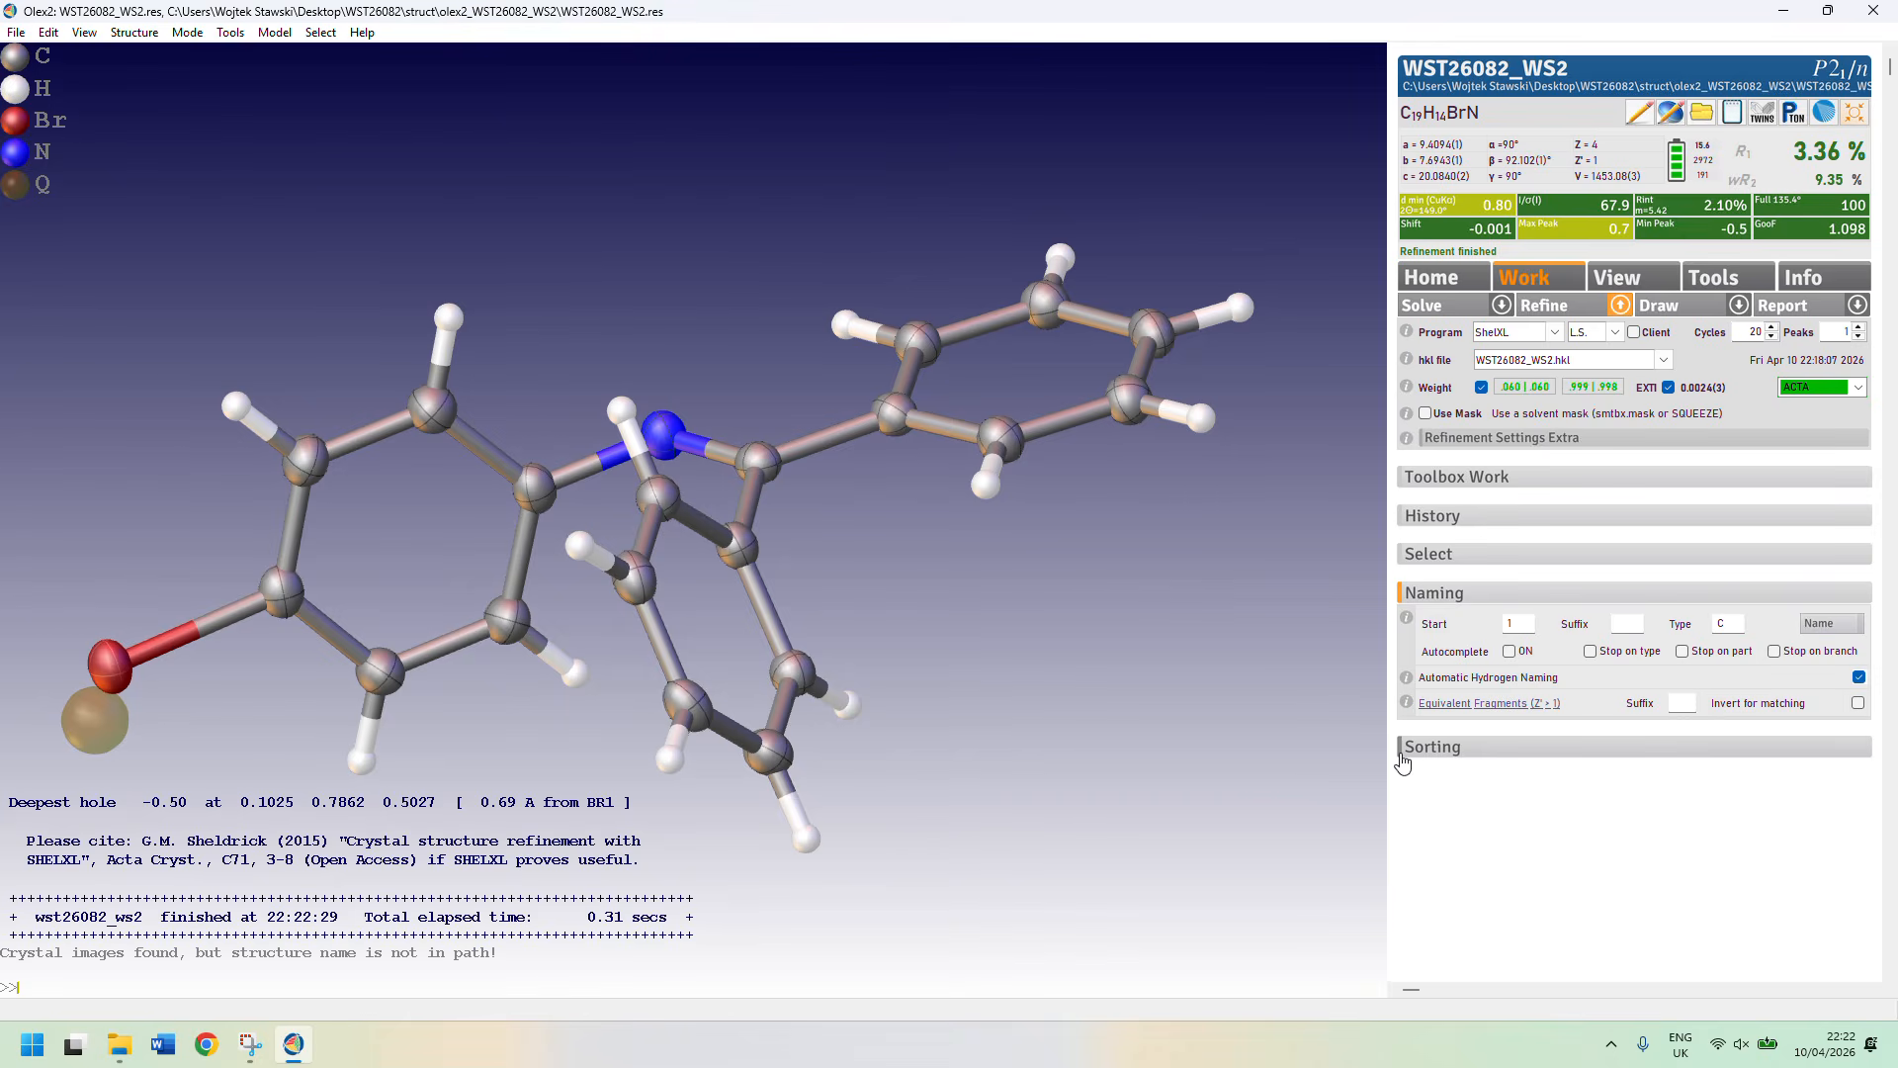
pyautogui.click(1433, 748)
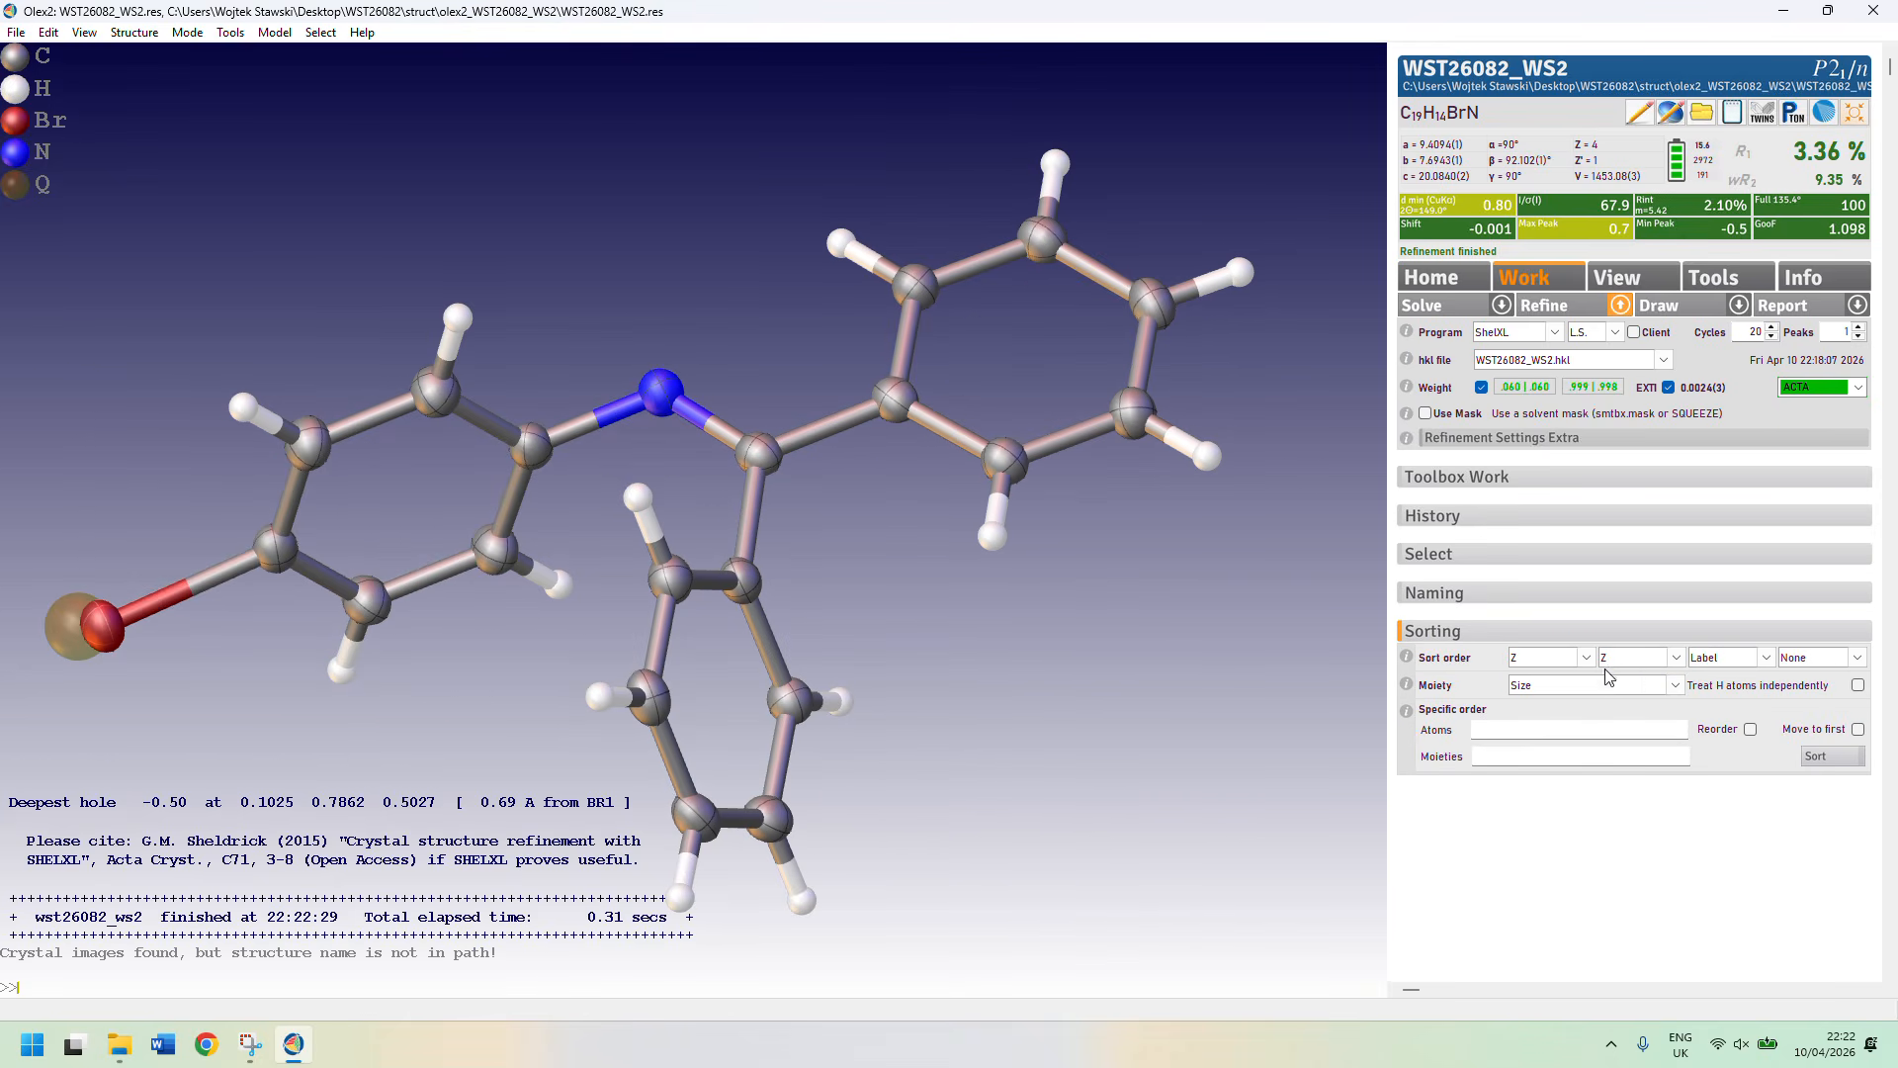
pyautogui.click(1824, 759)
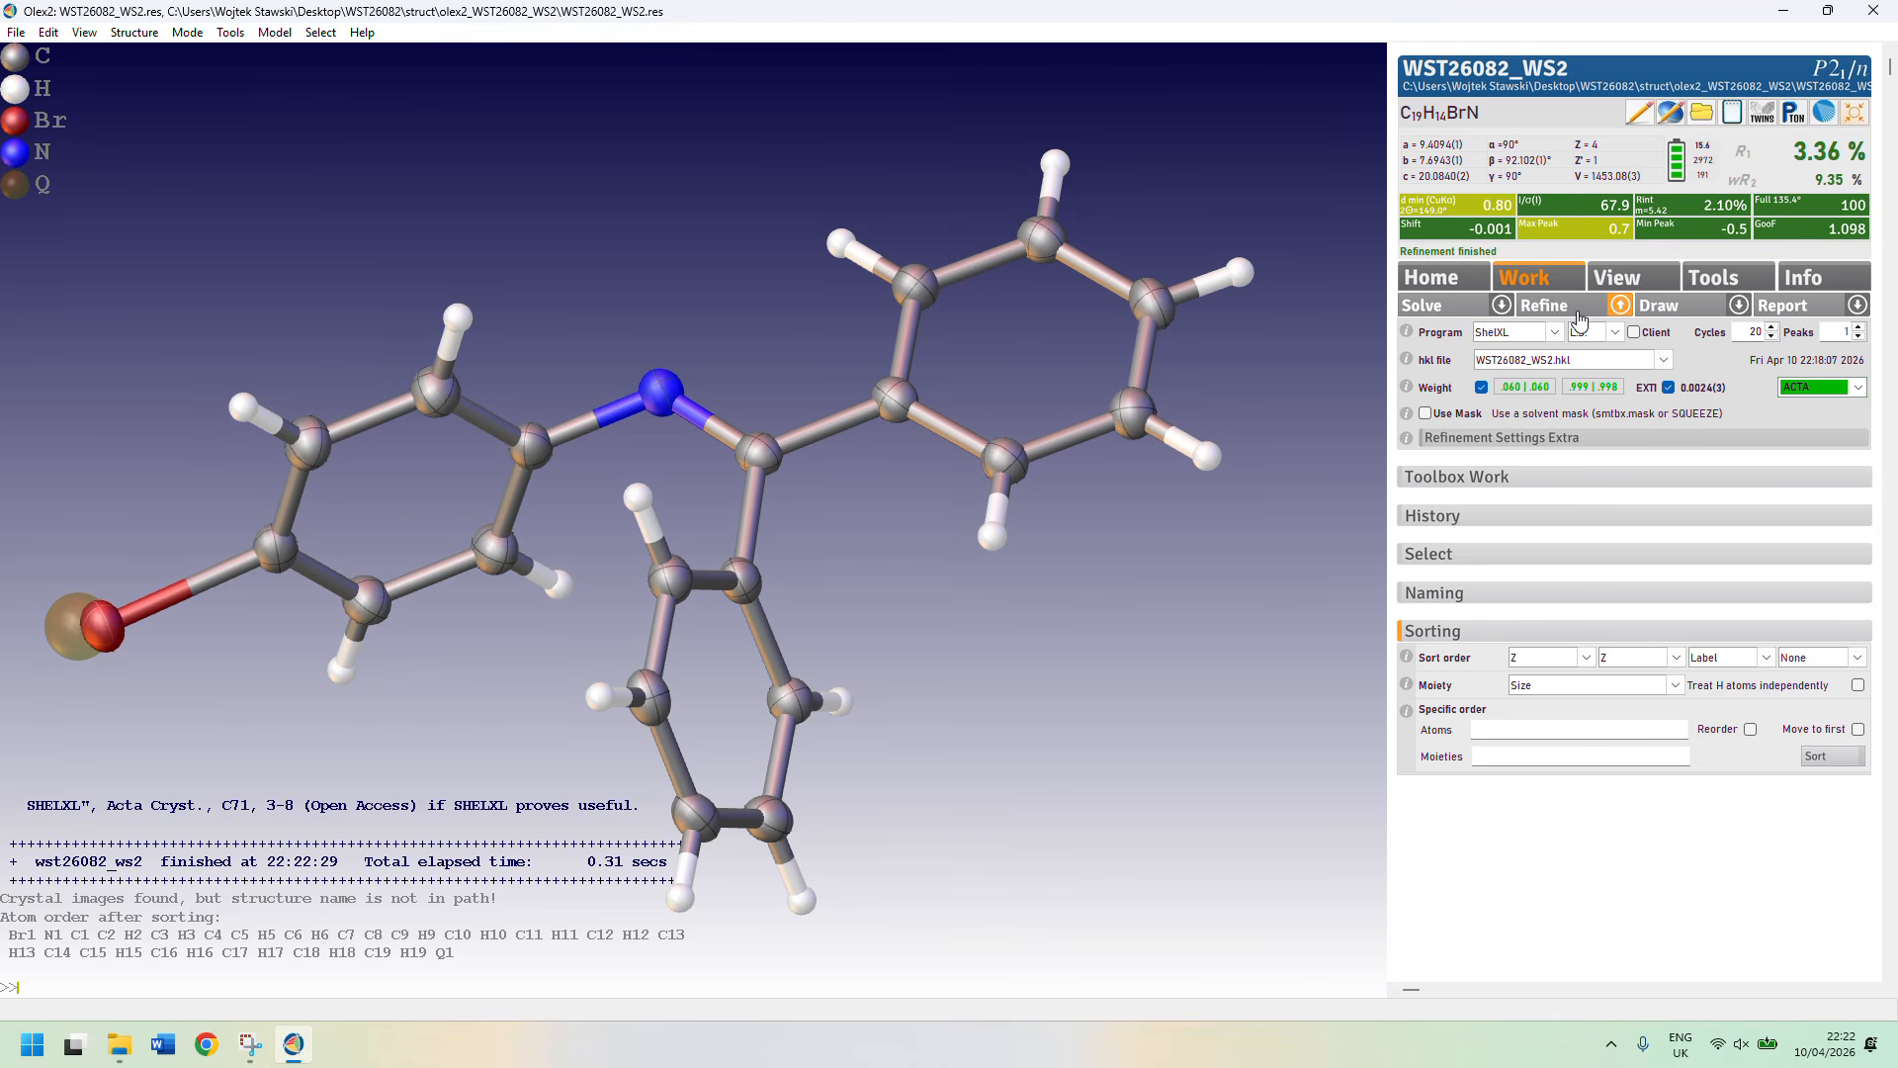
# Set both the submitter and operator in the report's collection details to the saved person at the Ulm University site.
pyautogui.click(1859, 305)
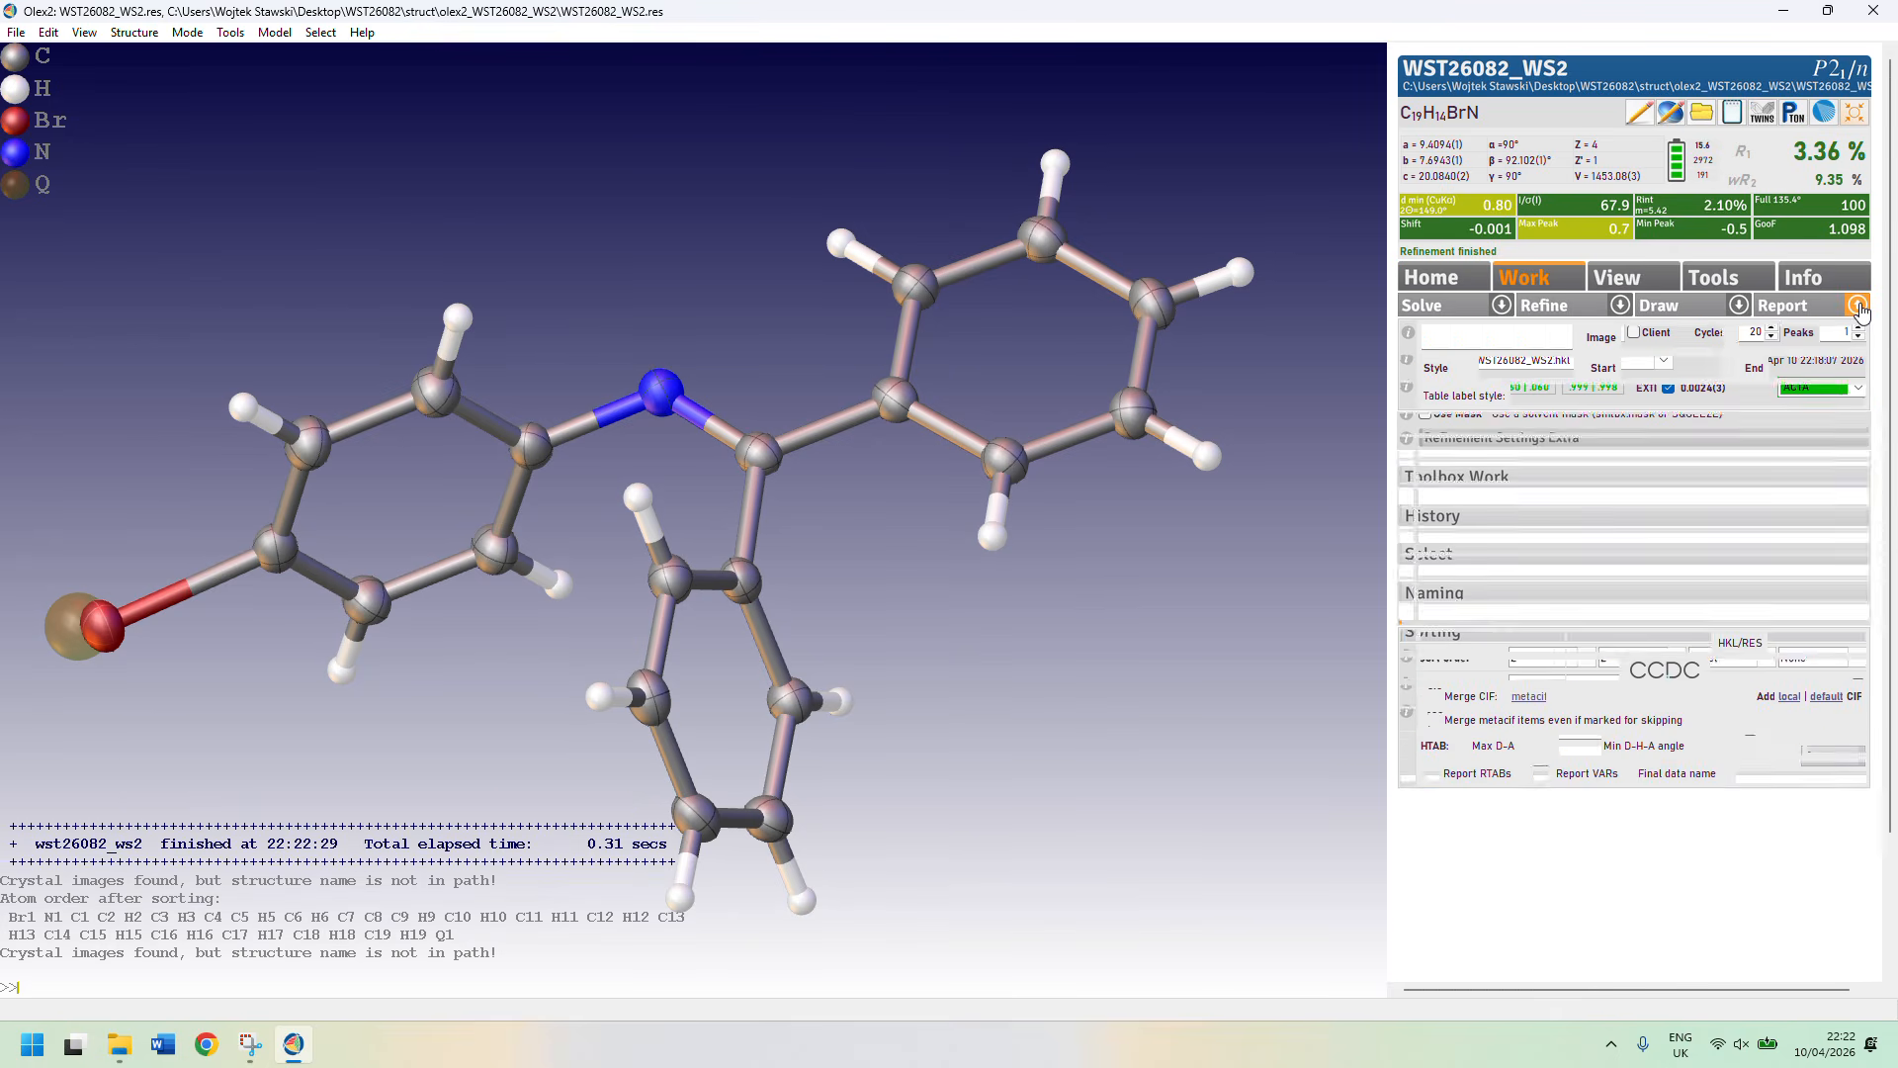
pyautogui.click(1485, 432)
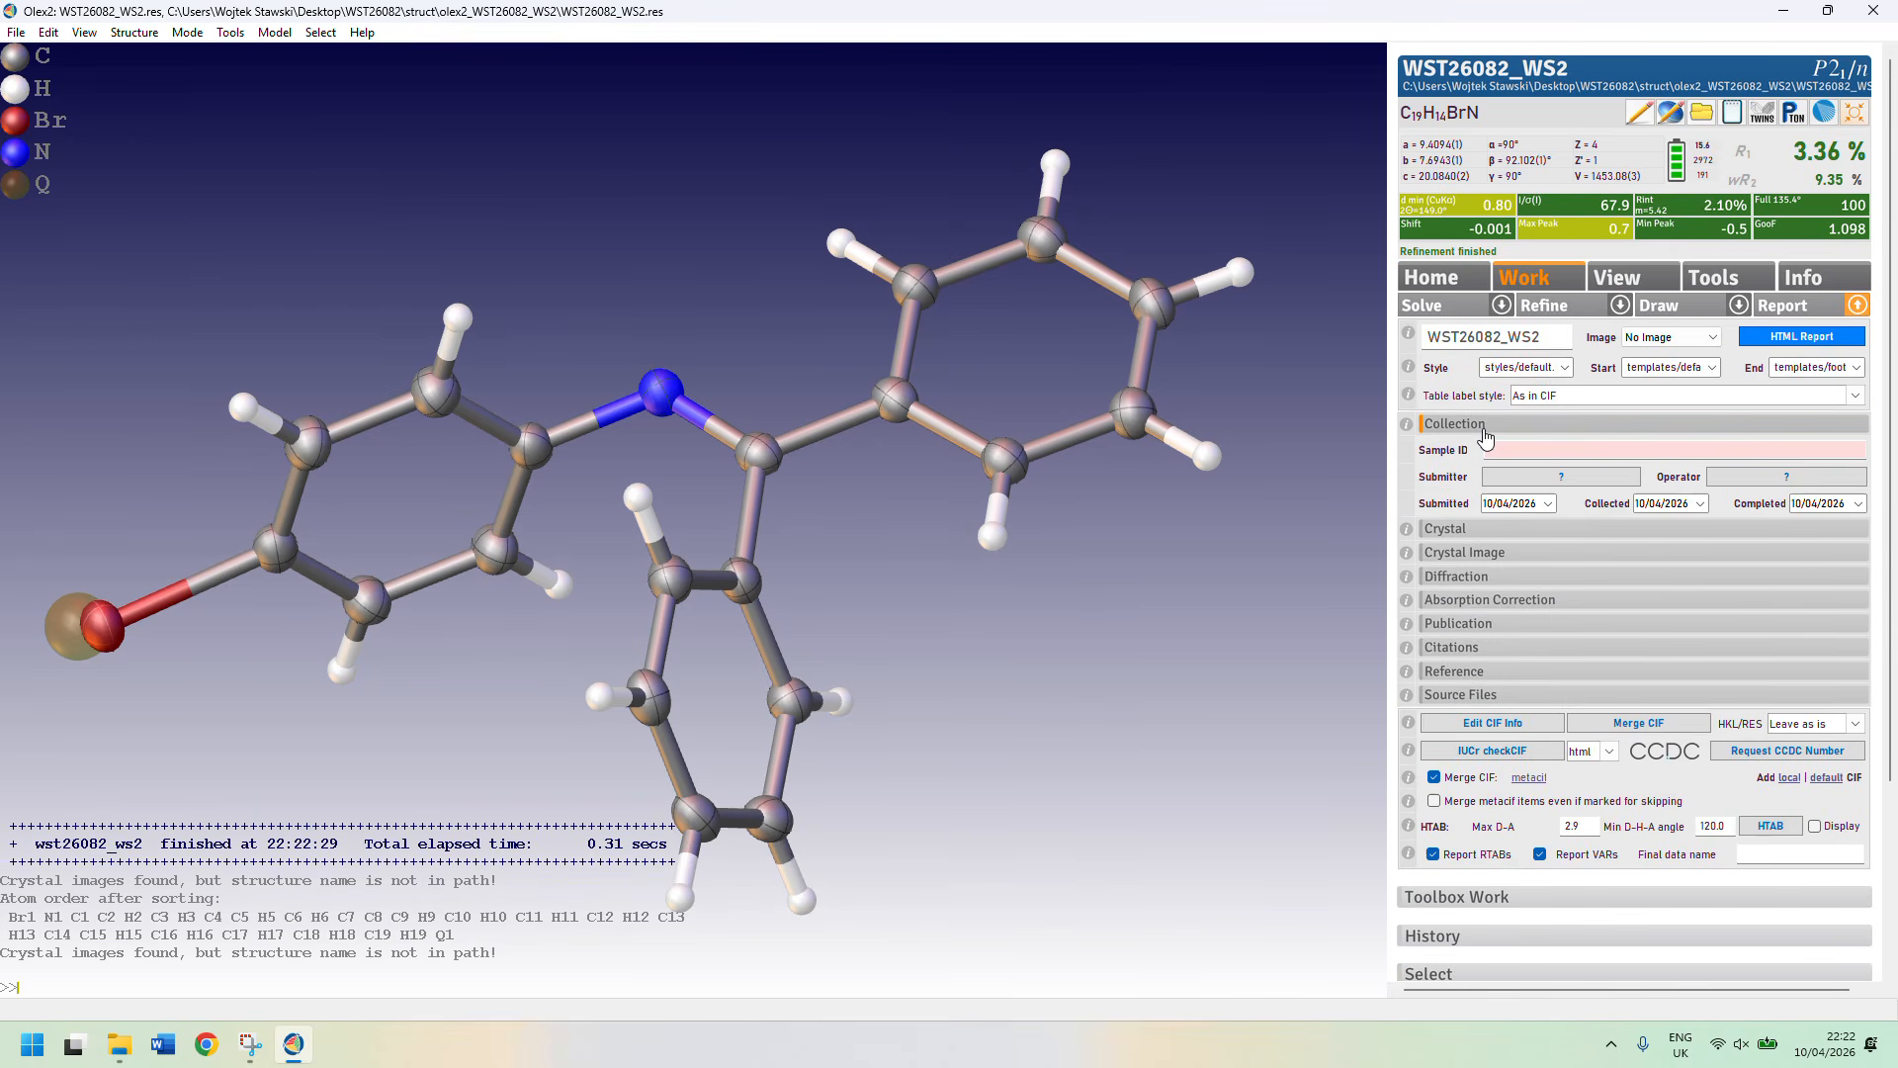
pyautogui.click(1543, 483)
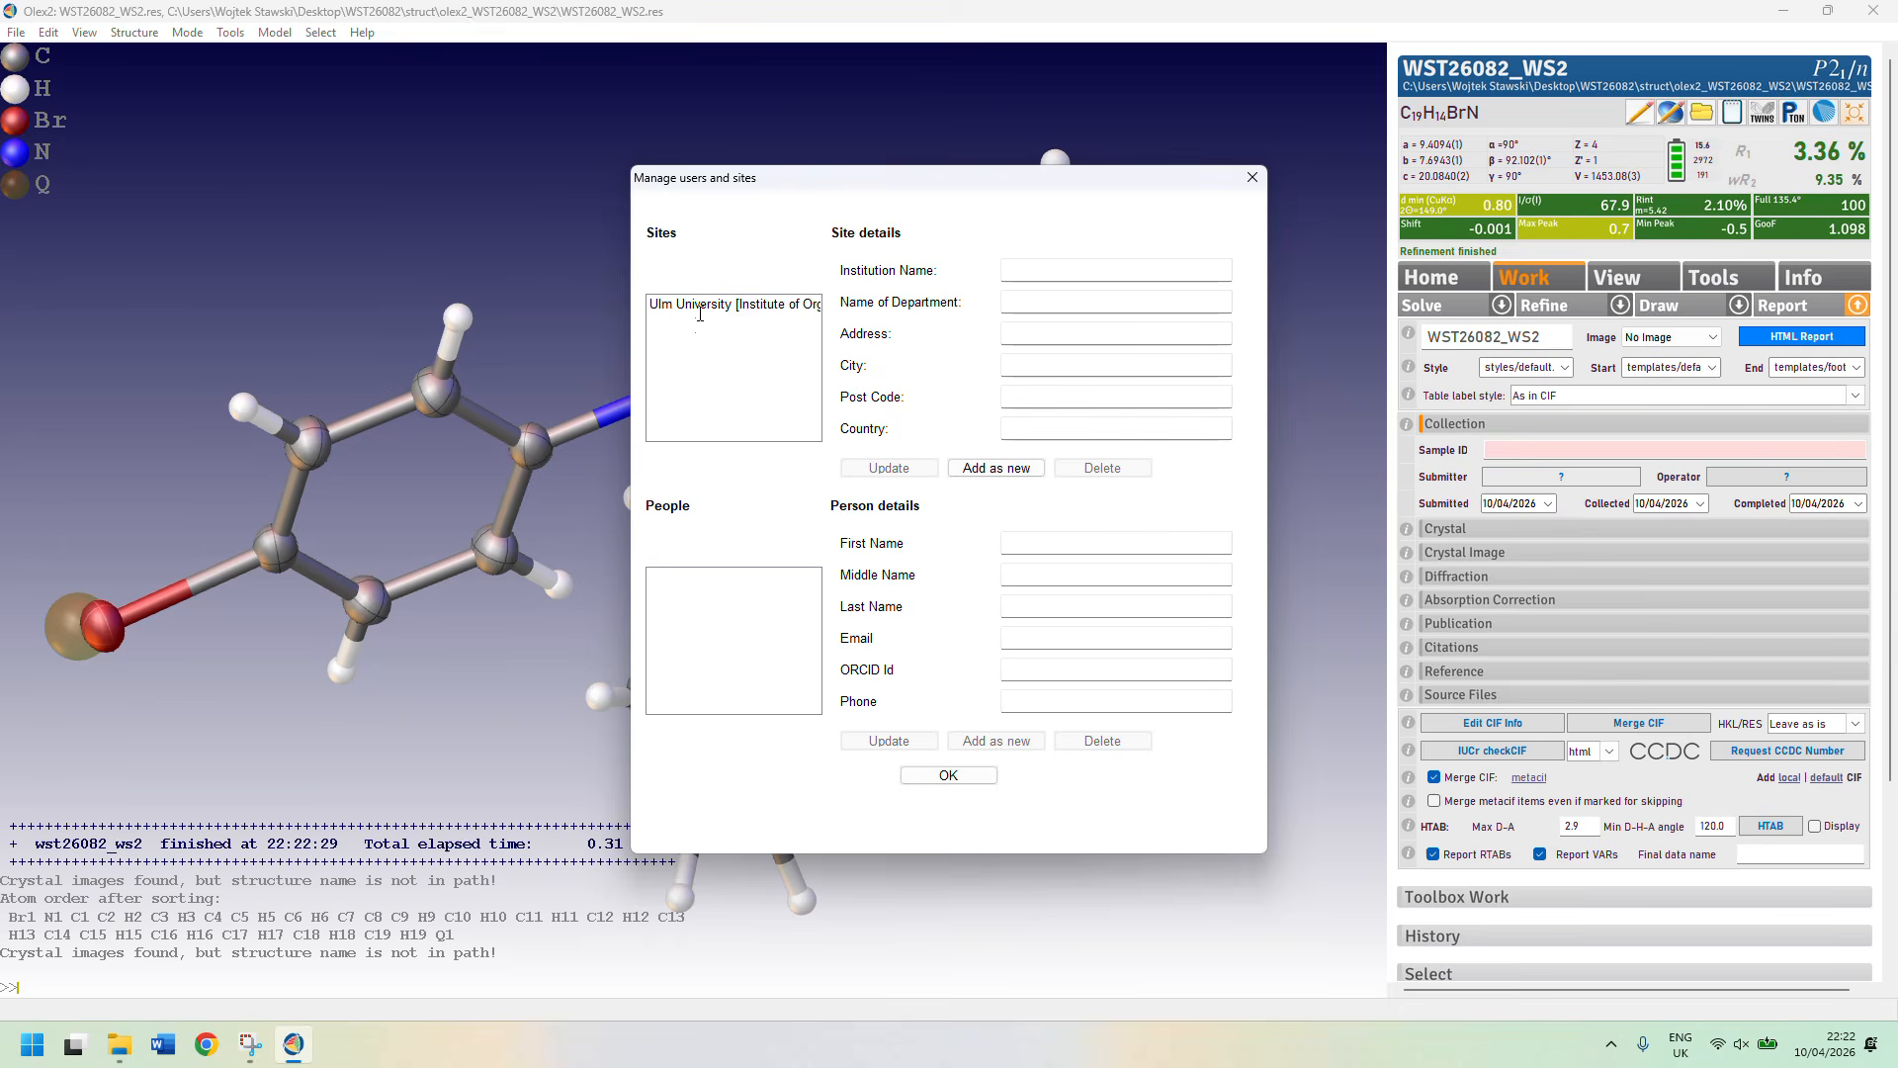
pyautogui.click(732, 307)
pyautogui.click(702, 581)
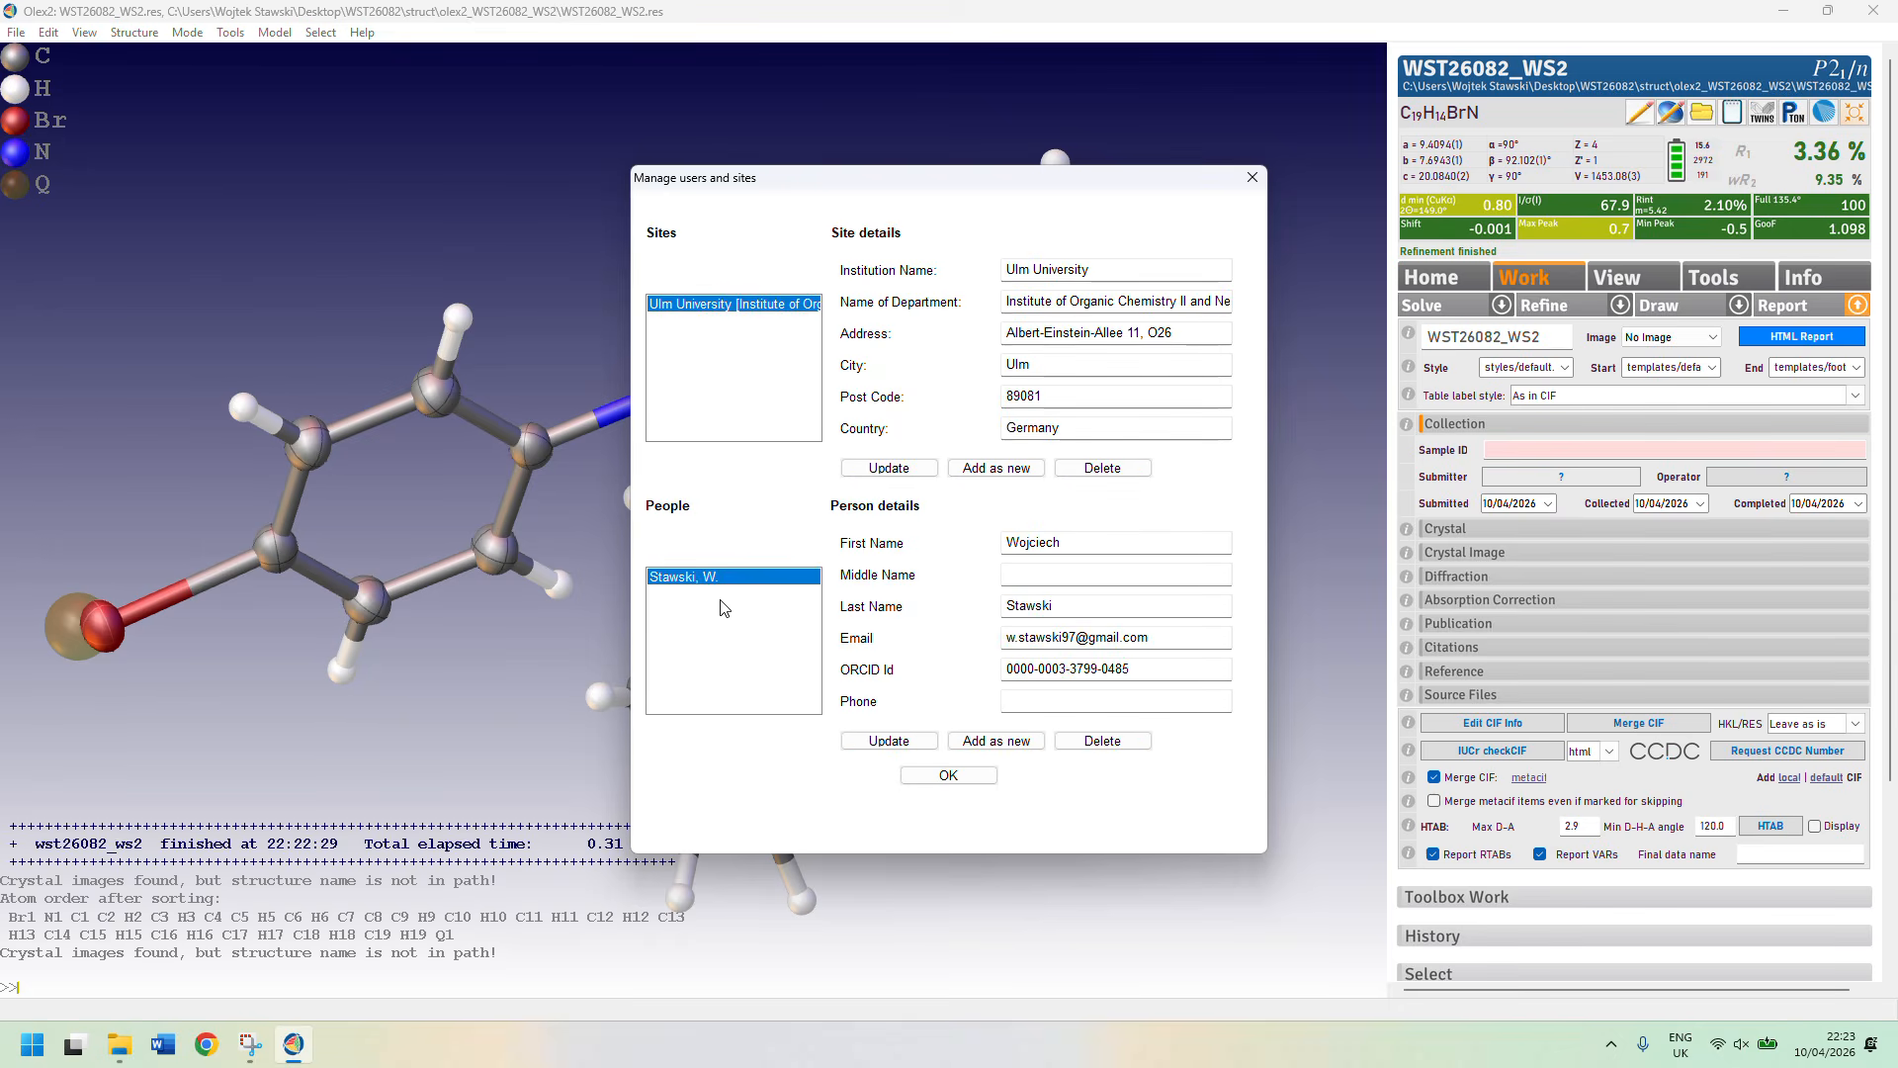
pyautogui.click(948, 775)
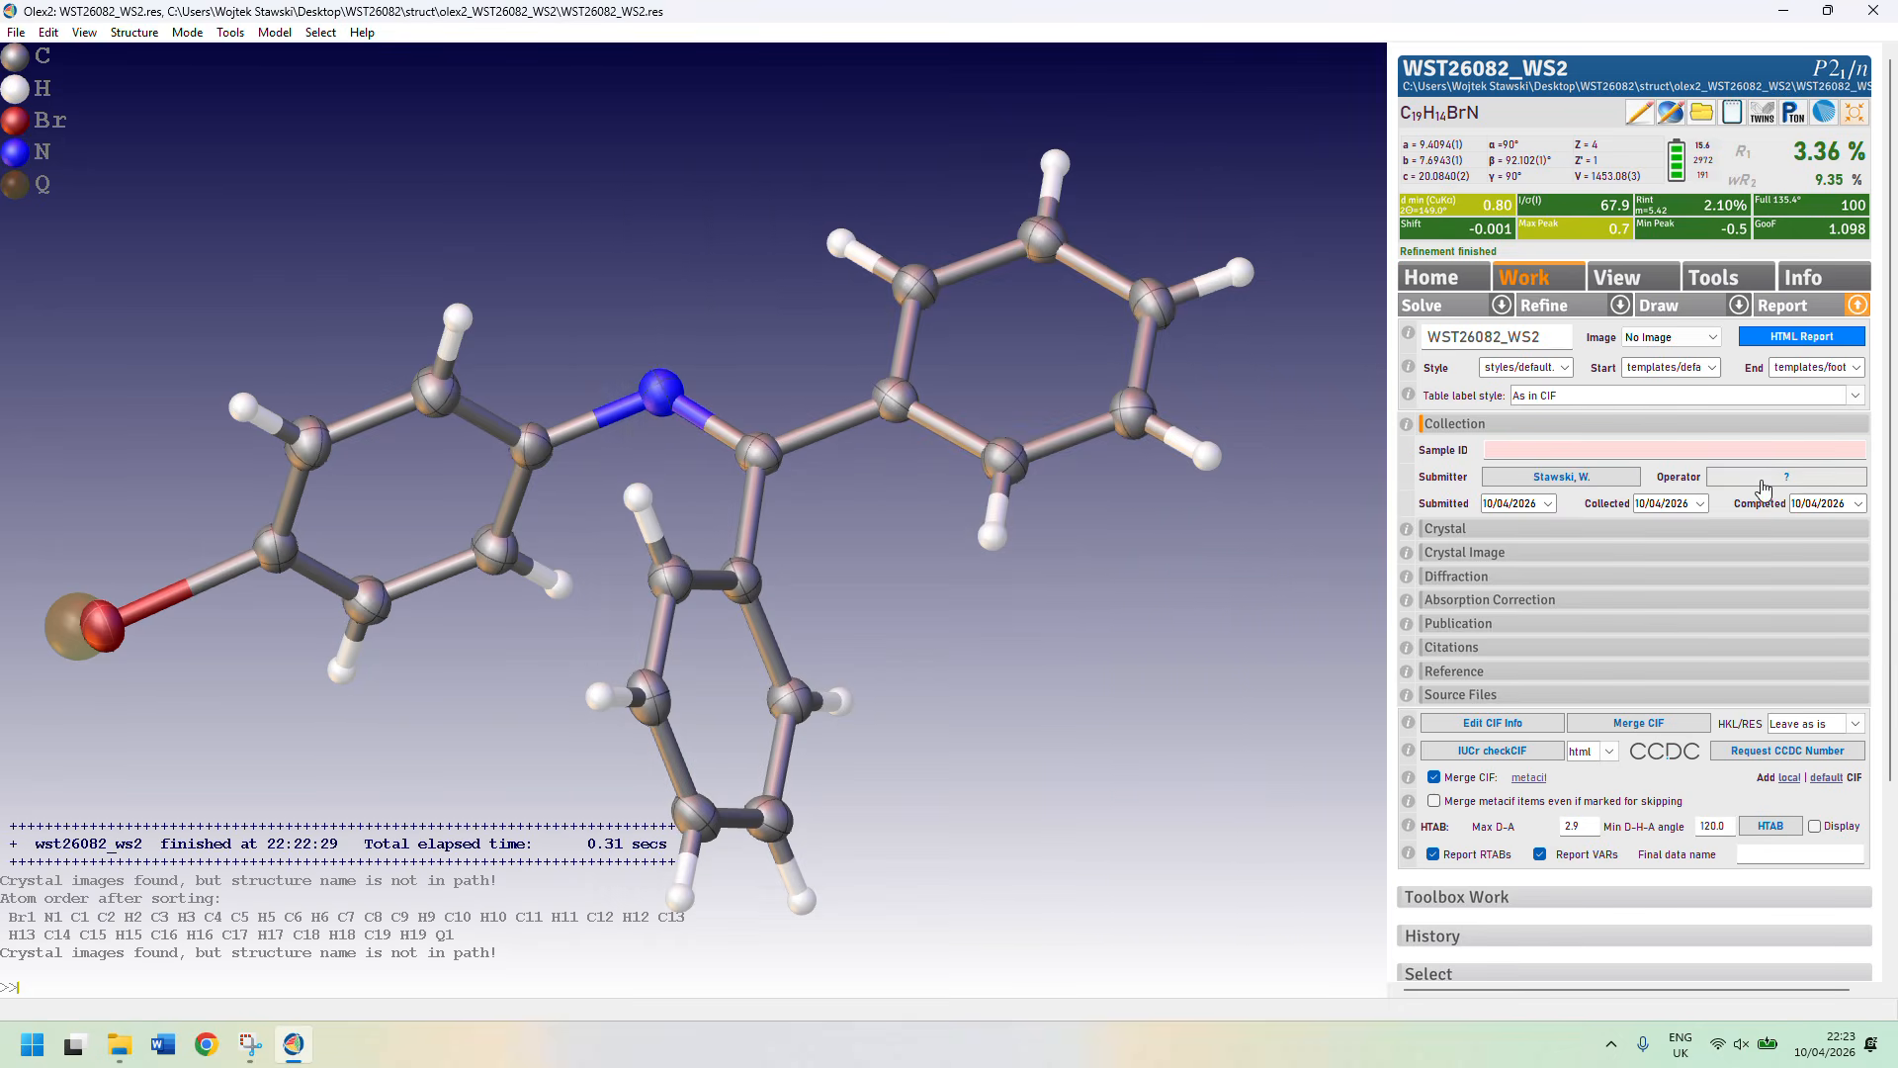
pyautogui.click(1786, 476)
pyautogui.click(771, 304)
pyautogui.click(699, 577)
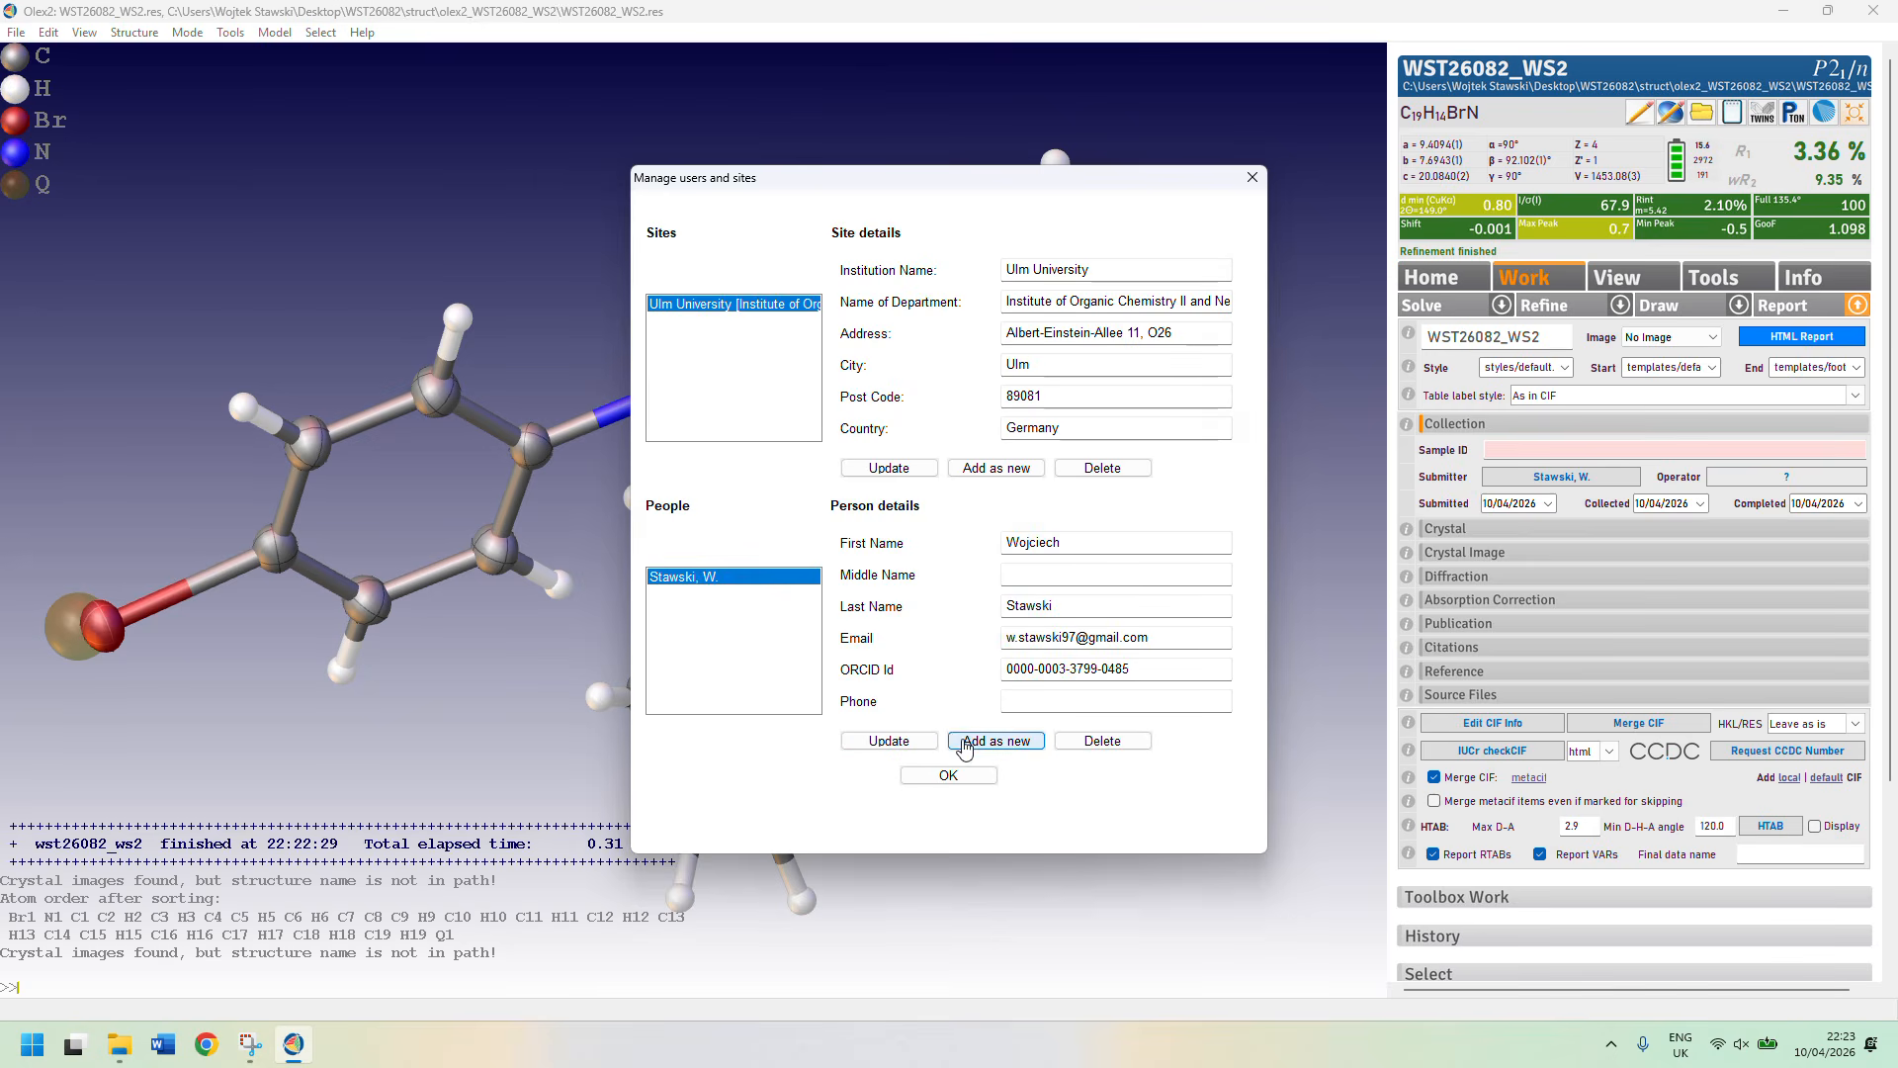
pyautogui.click(948, 775)
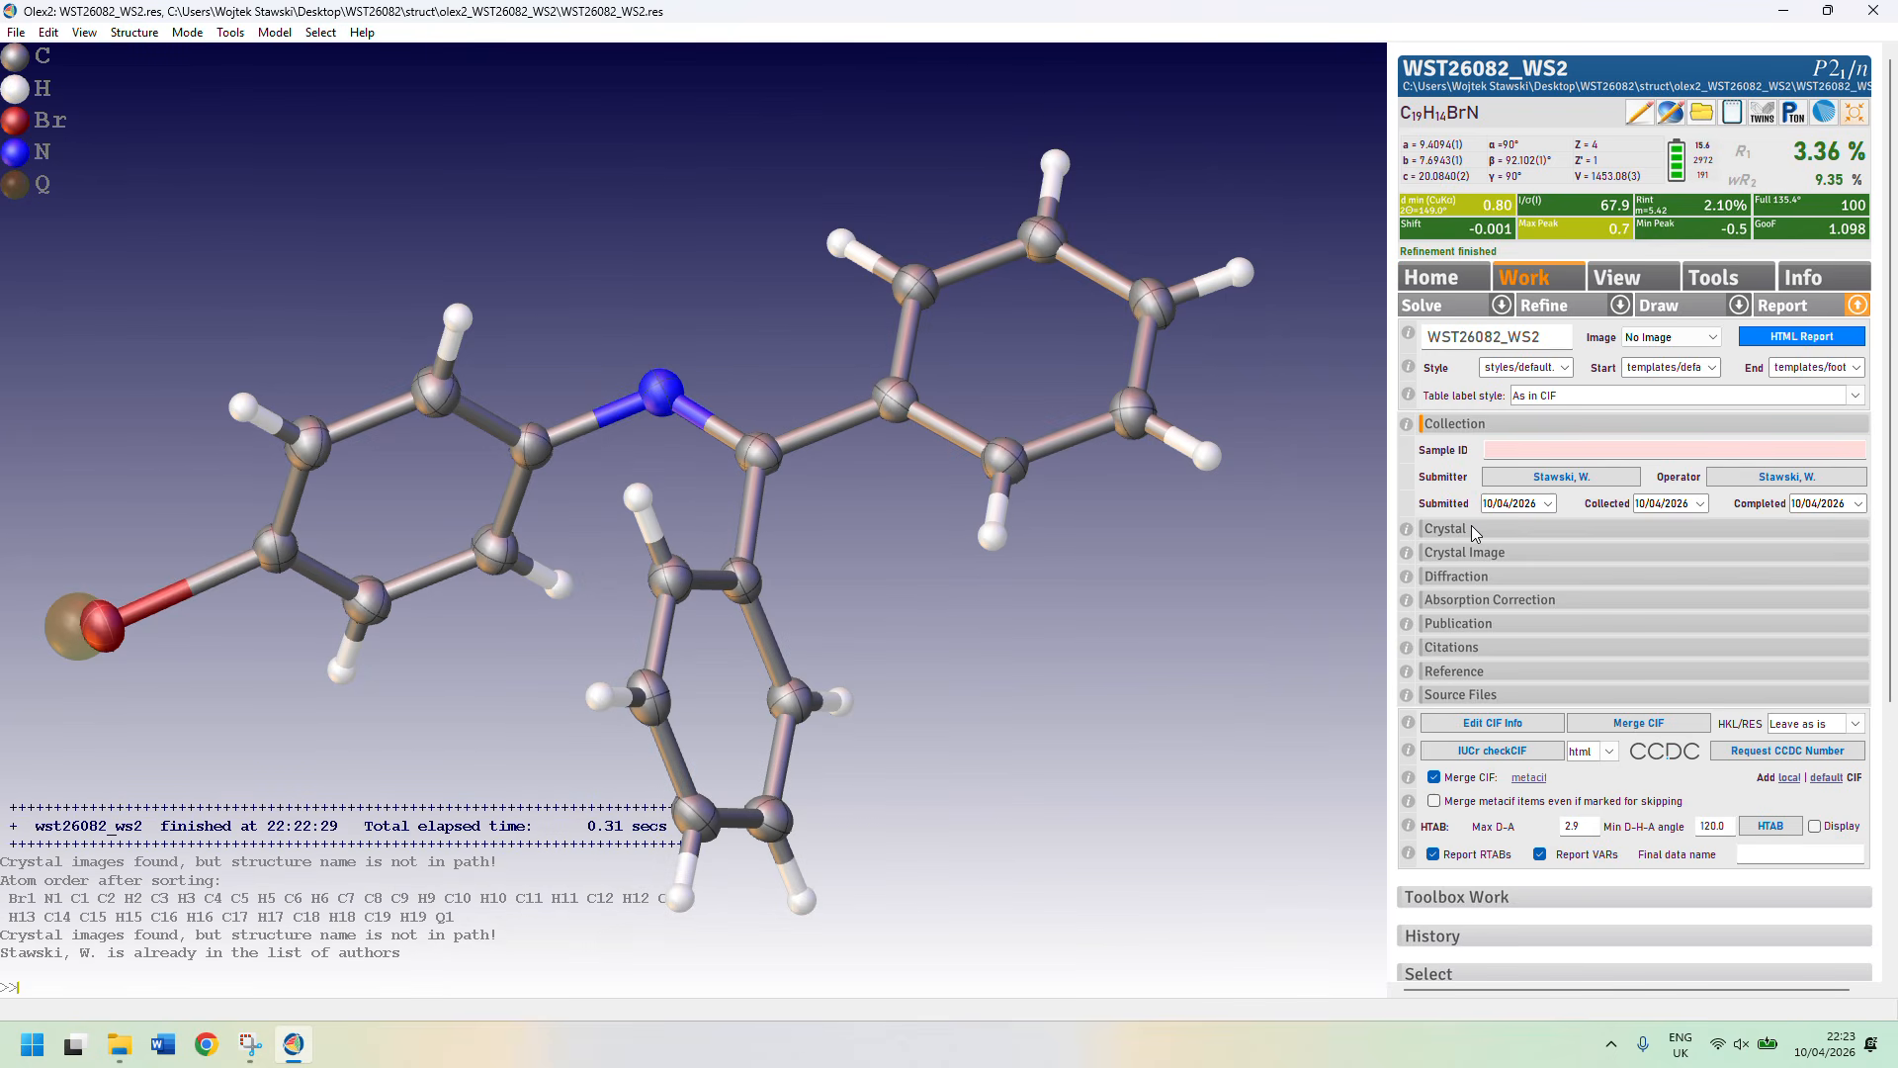
# Describe the crystal's colour in the report's crystal details as clear, light and yellow.
pyautogui.click(1472, 526)
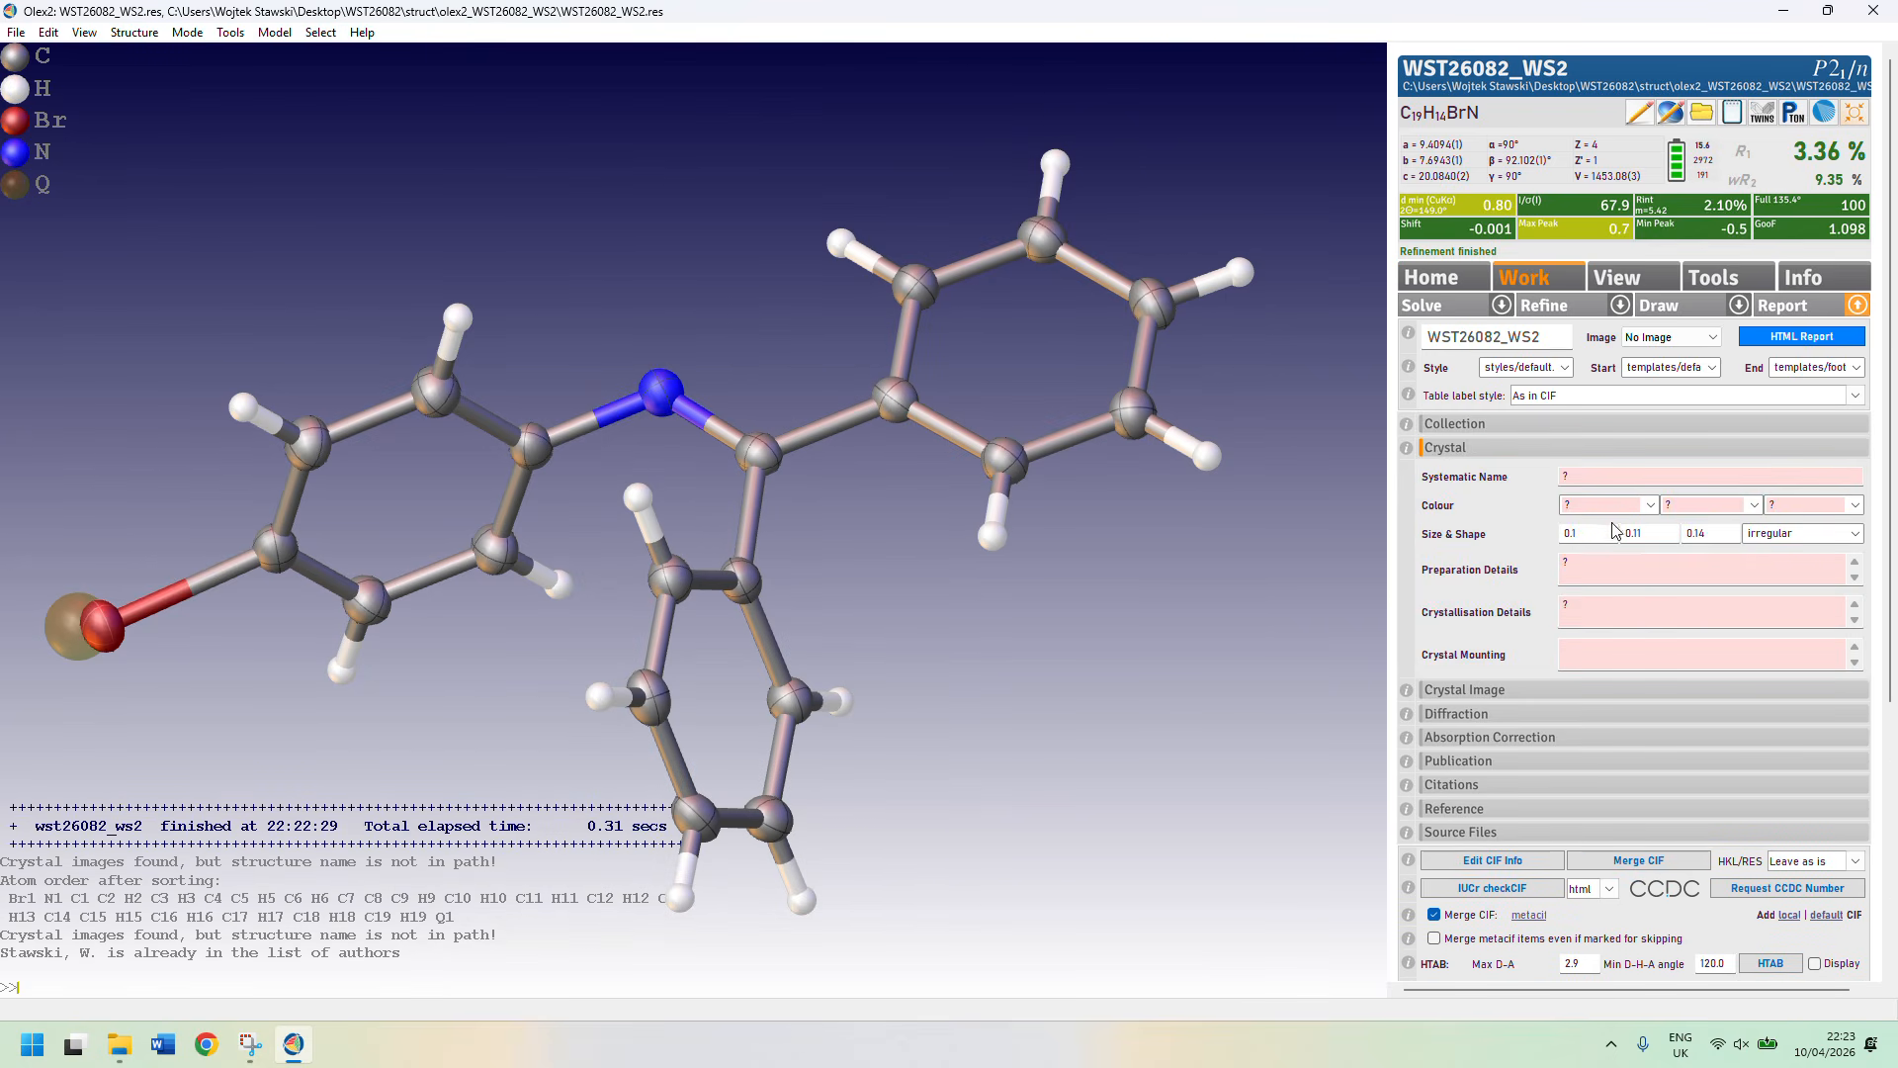
pyautogui.click(1641, 507)
pyautogui.click(1648, 506)
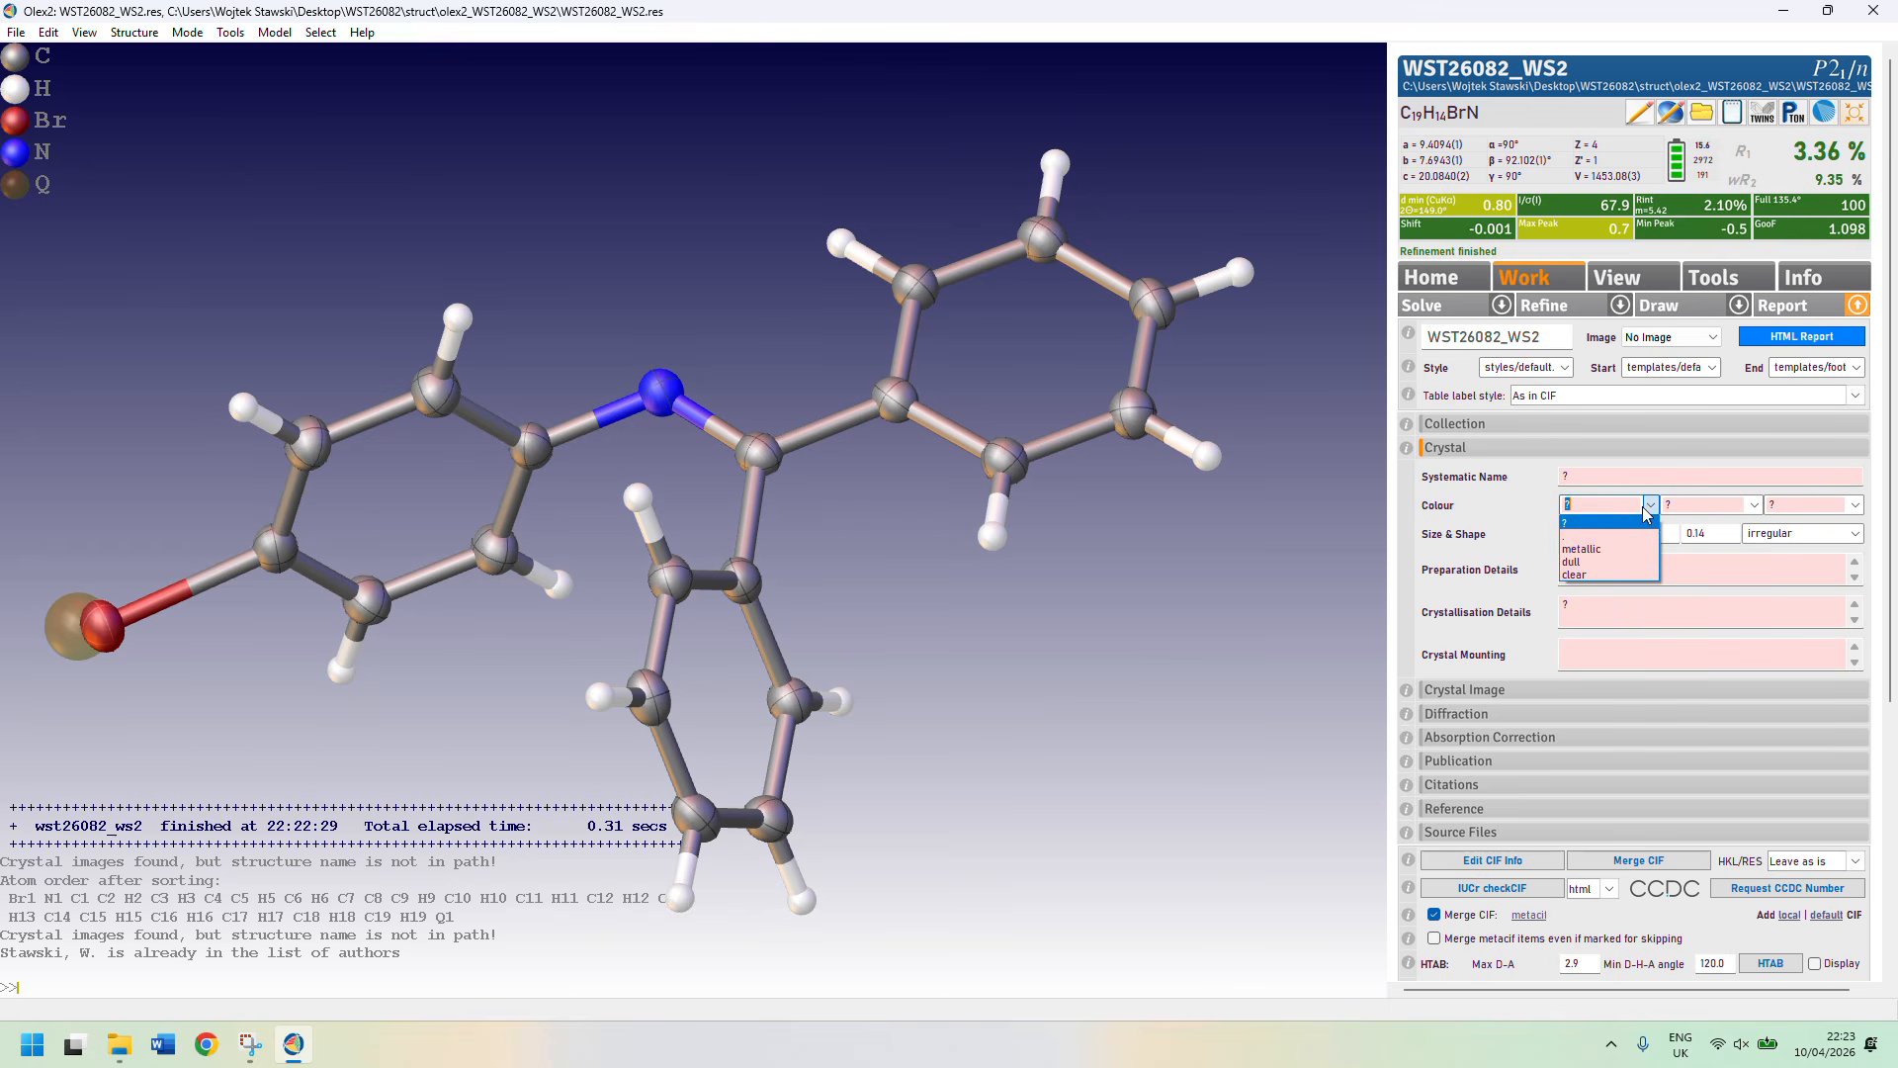
pyautogui.click(1608, 536)
pyautogui.click(1649, 506)
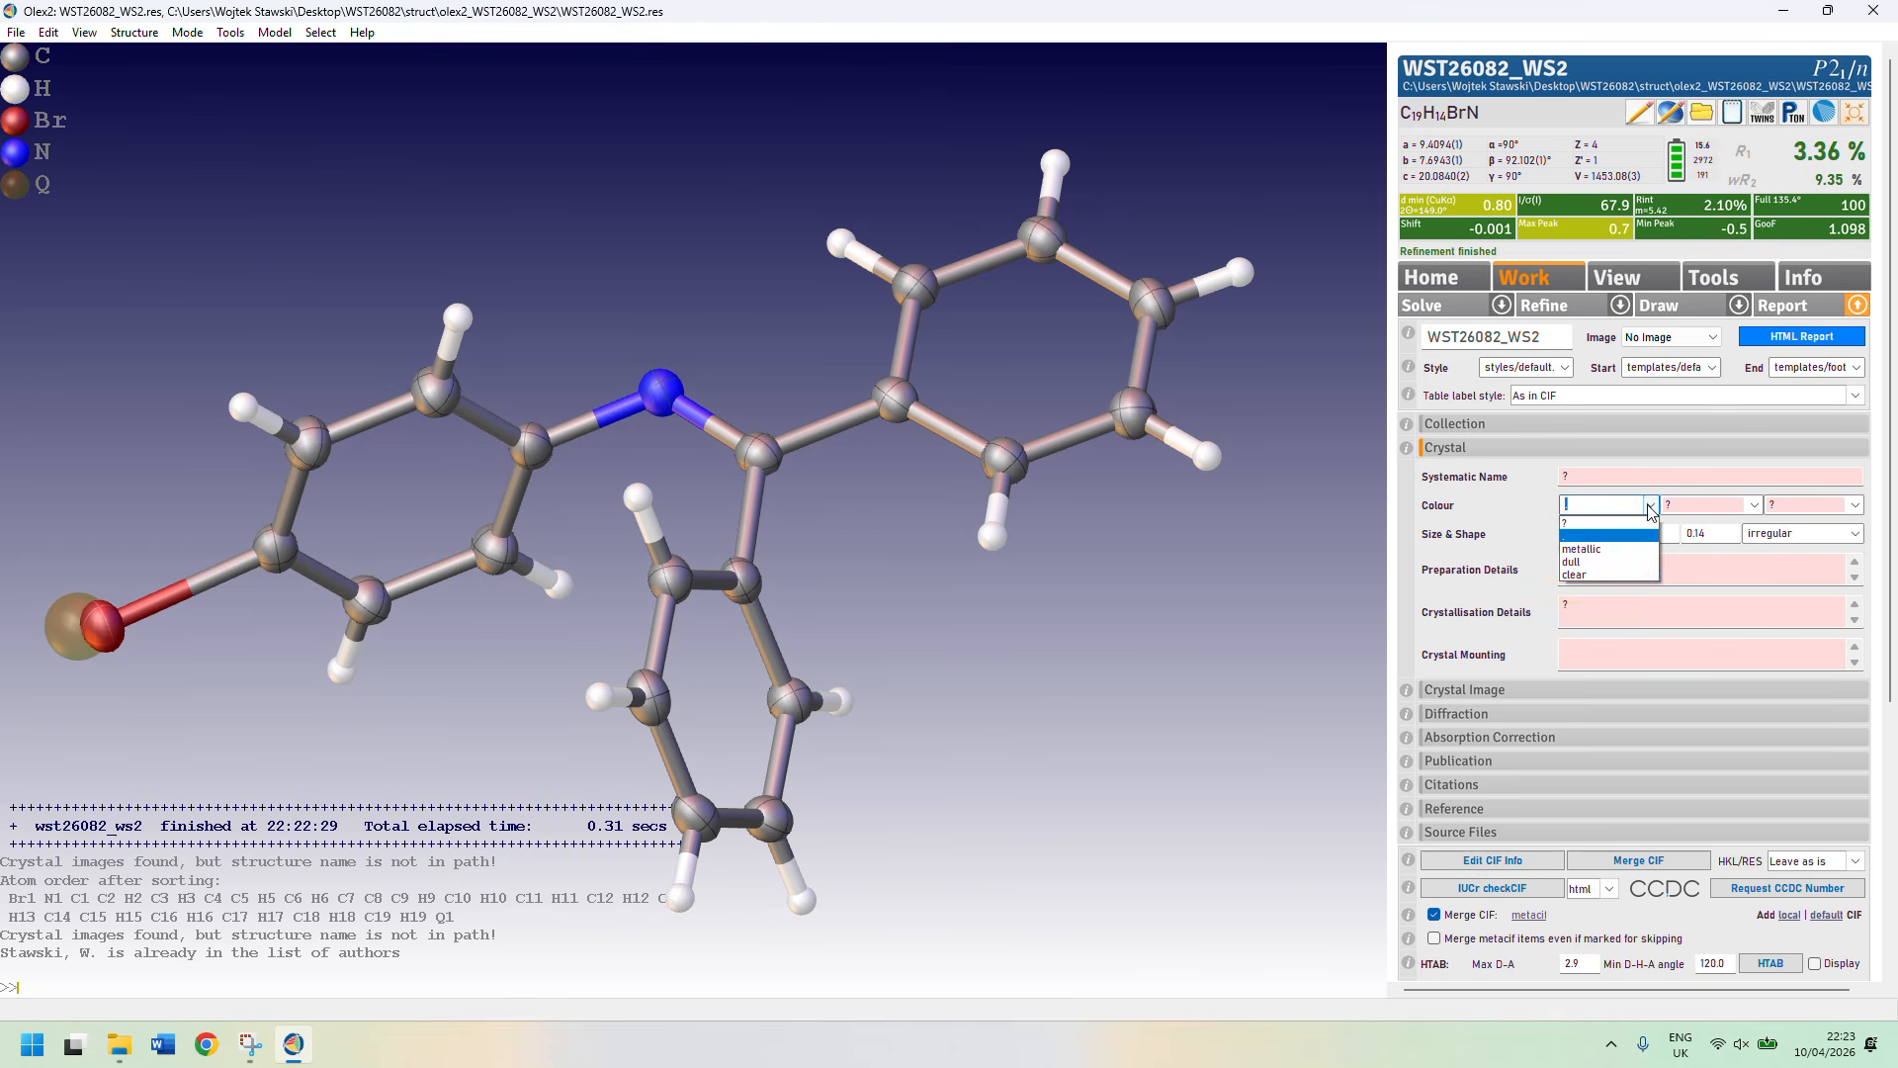
pyautogui.click(1605, 573)
pyautogui.click(1753, 504)
pyautogui.click(1713, 550)
pyautogui.click(1855, 505)
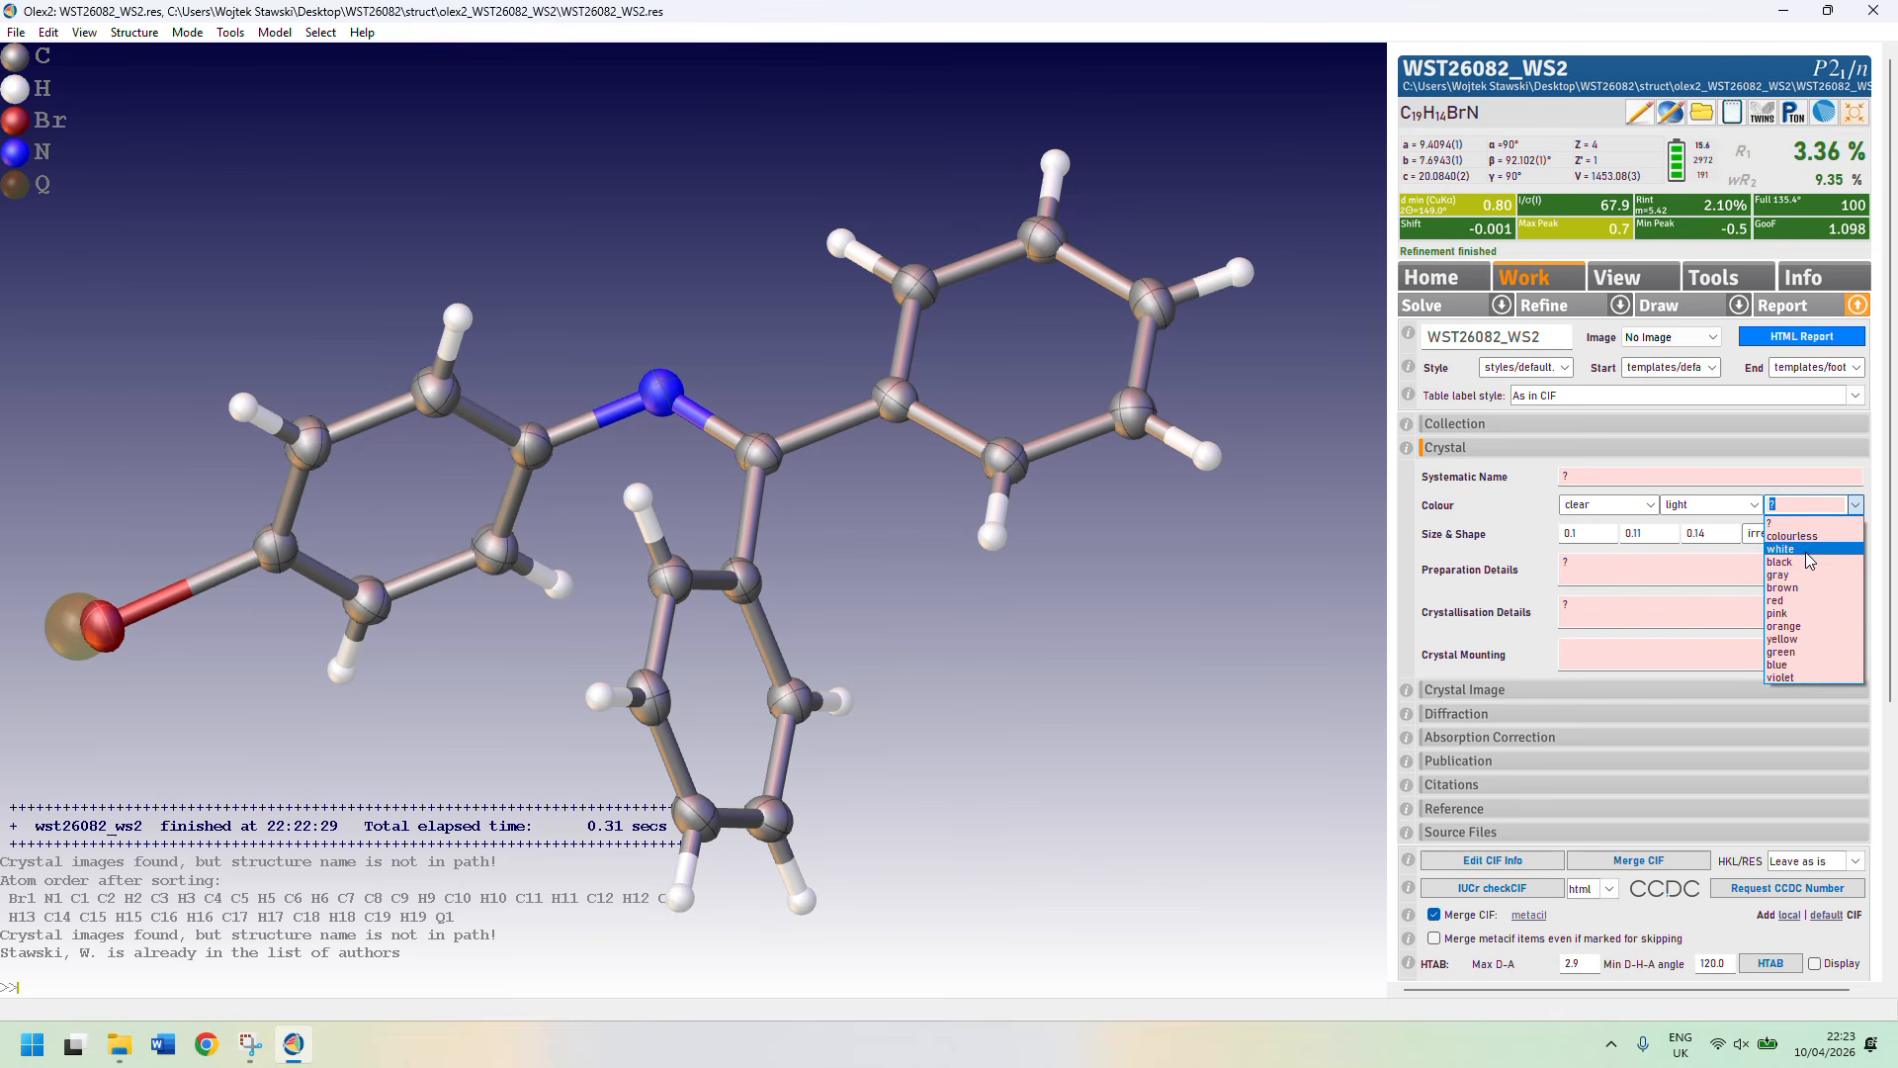
pyautogui.click(1798, 639)
# Enter "As described in the paper." as the crystal's preparation details.
pyautogui.click(1604, 571)
pyautogui.press('BackSpace')
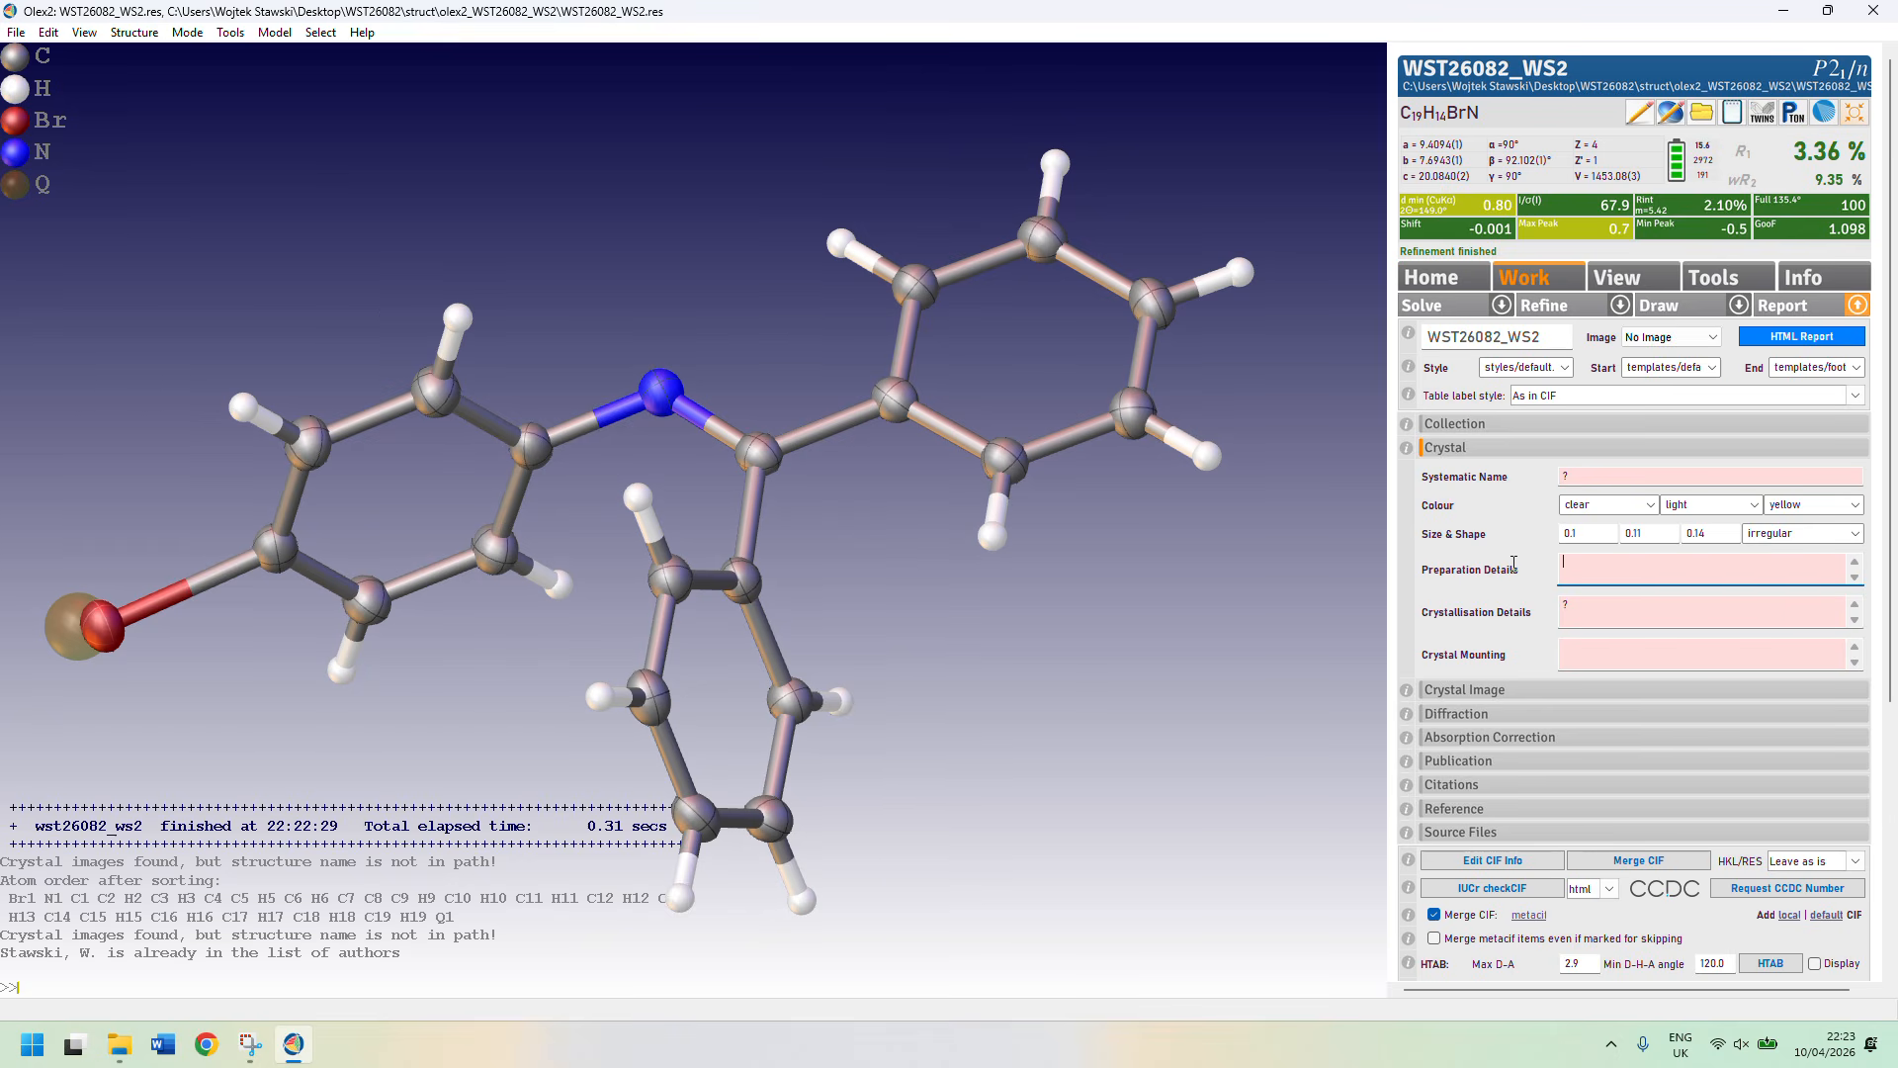
pyautogui.write('As described in the paper')
# Enter the crystallisation details "Slow crystallisation of oil obtained during synthesis over one month." and the crystal mounting "Nylon loop, NVH oil.".
pyautogui.click(1593, 623)
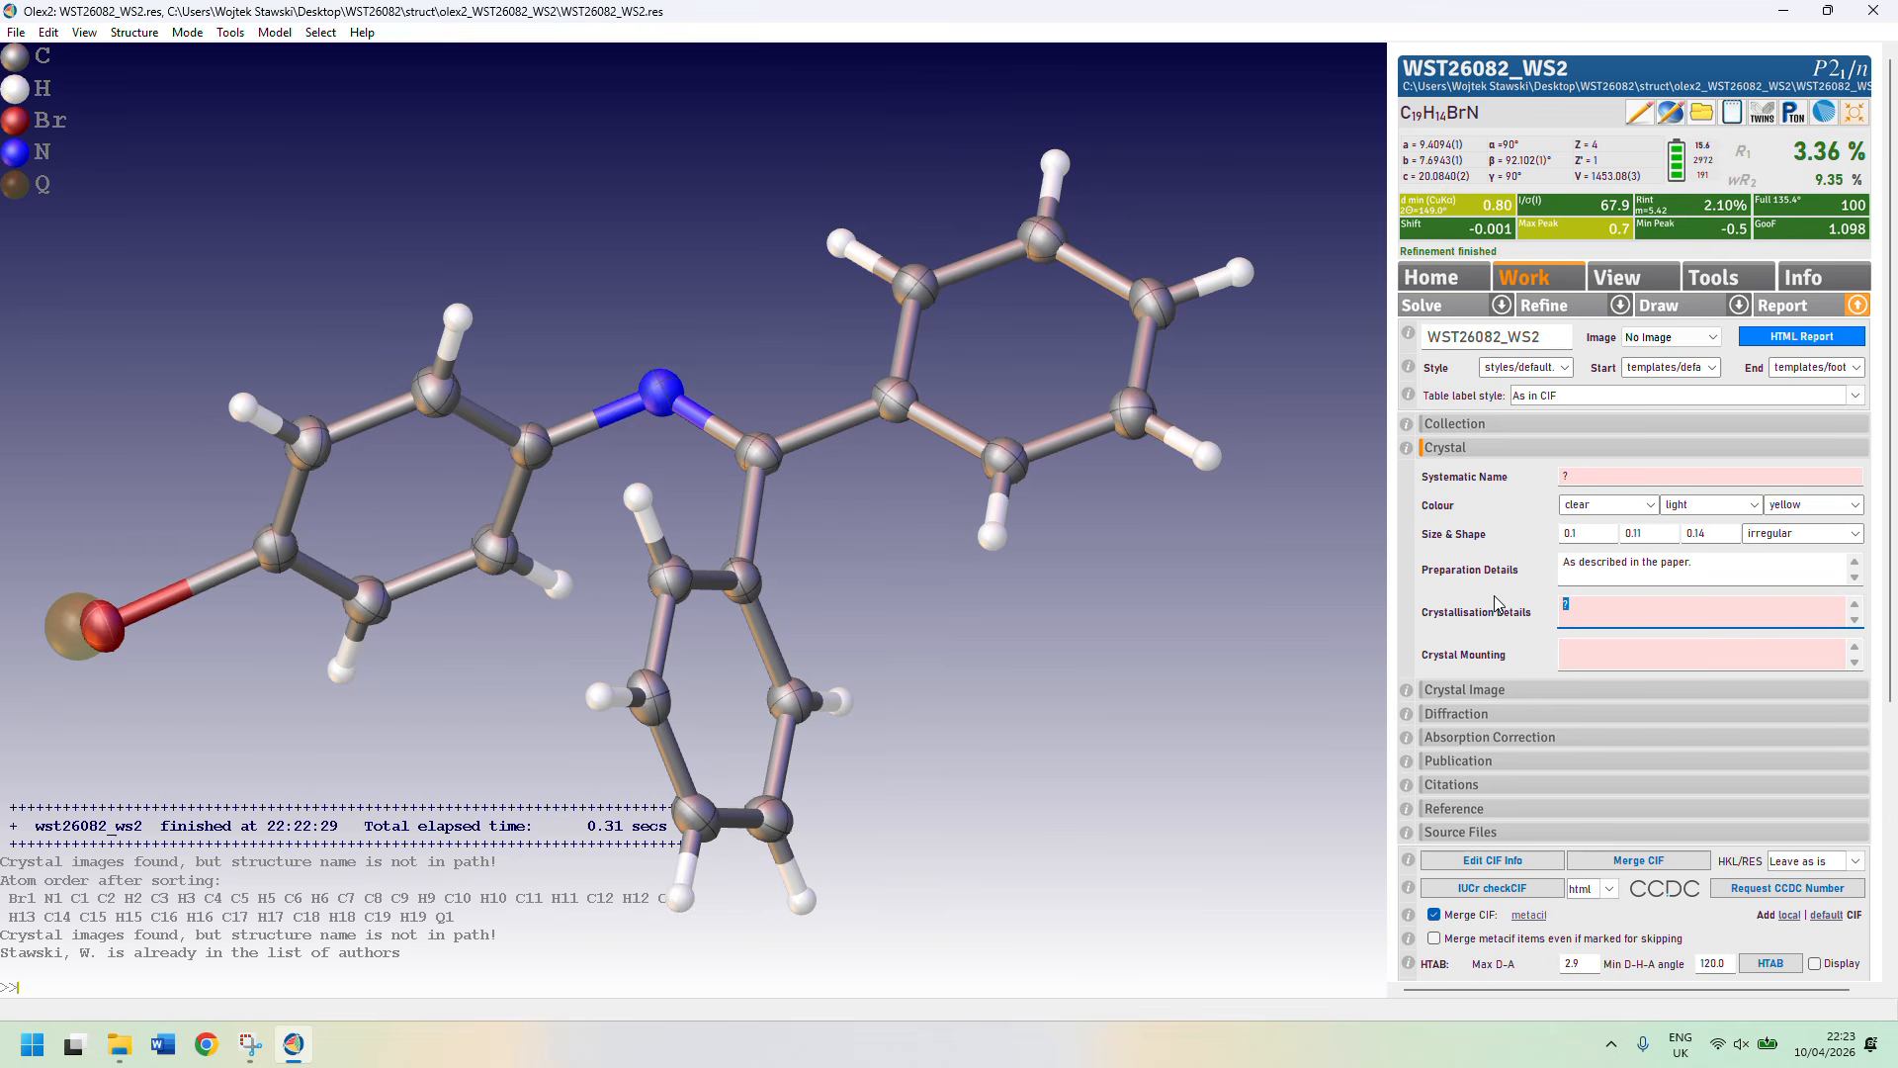
pyautogui.write('Slow crystallisation of oil obtained during synthesis')
pyautogui.press('BackSpace')
pyautogui.press('BackSpace')
pyautogui.write('one month.')
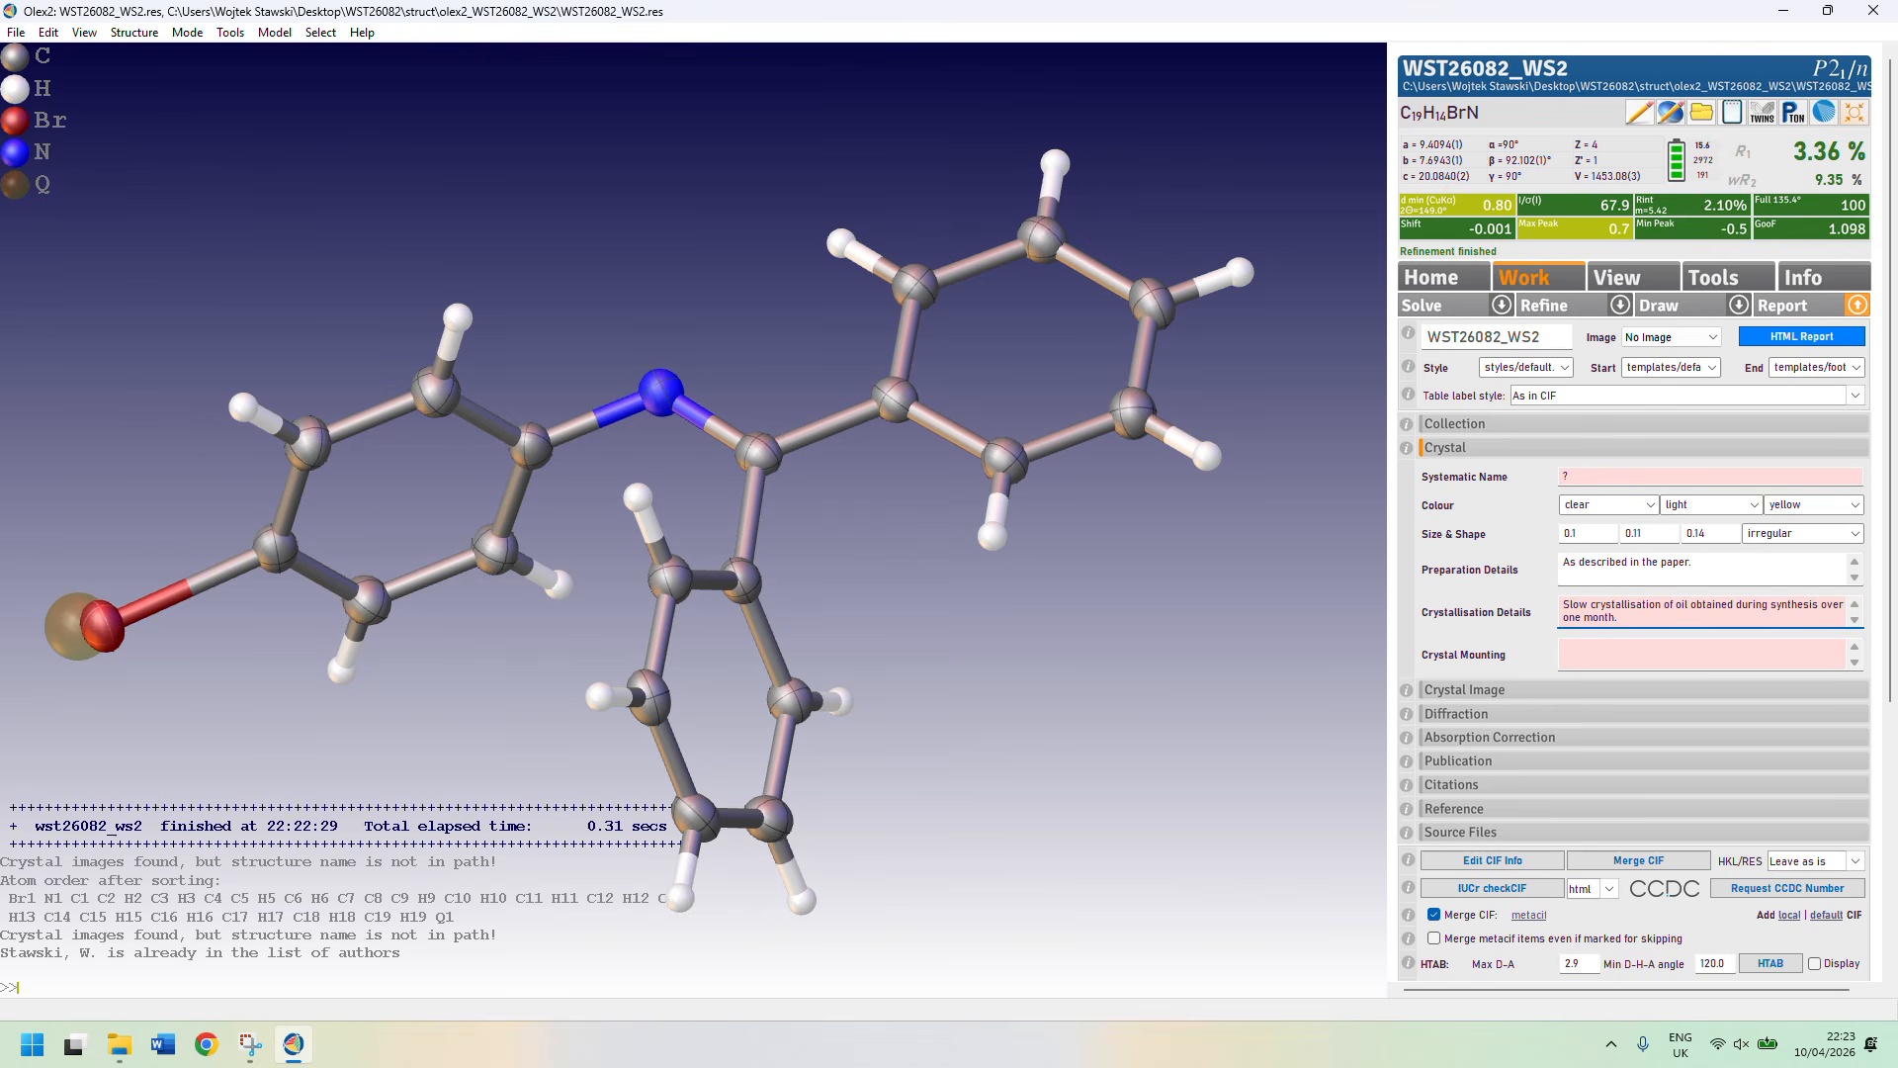
pyautogui.click(1627, 667)
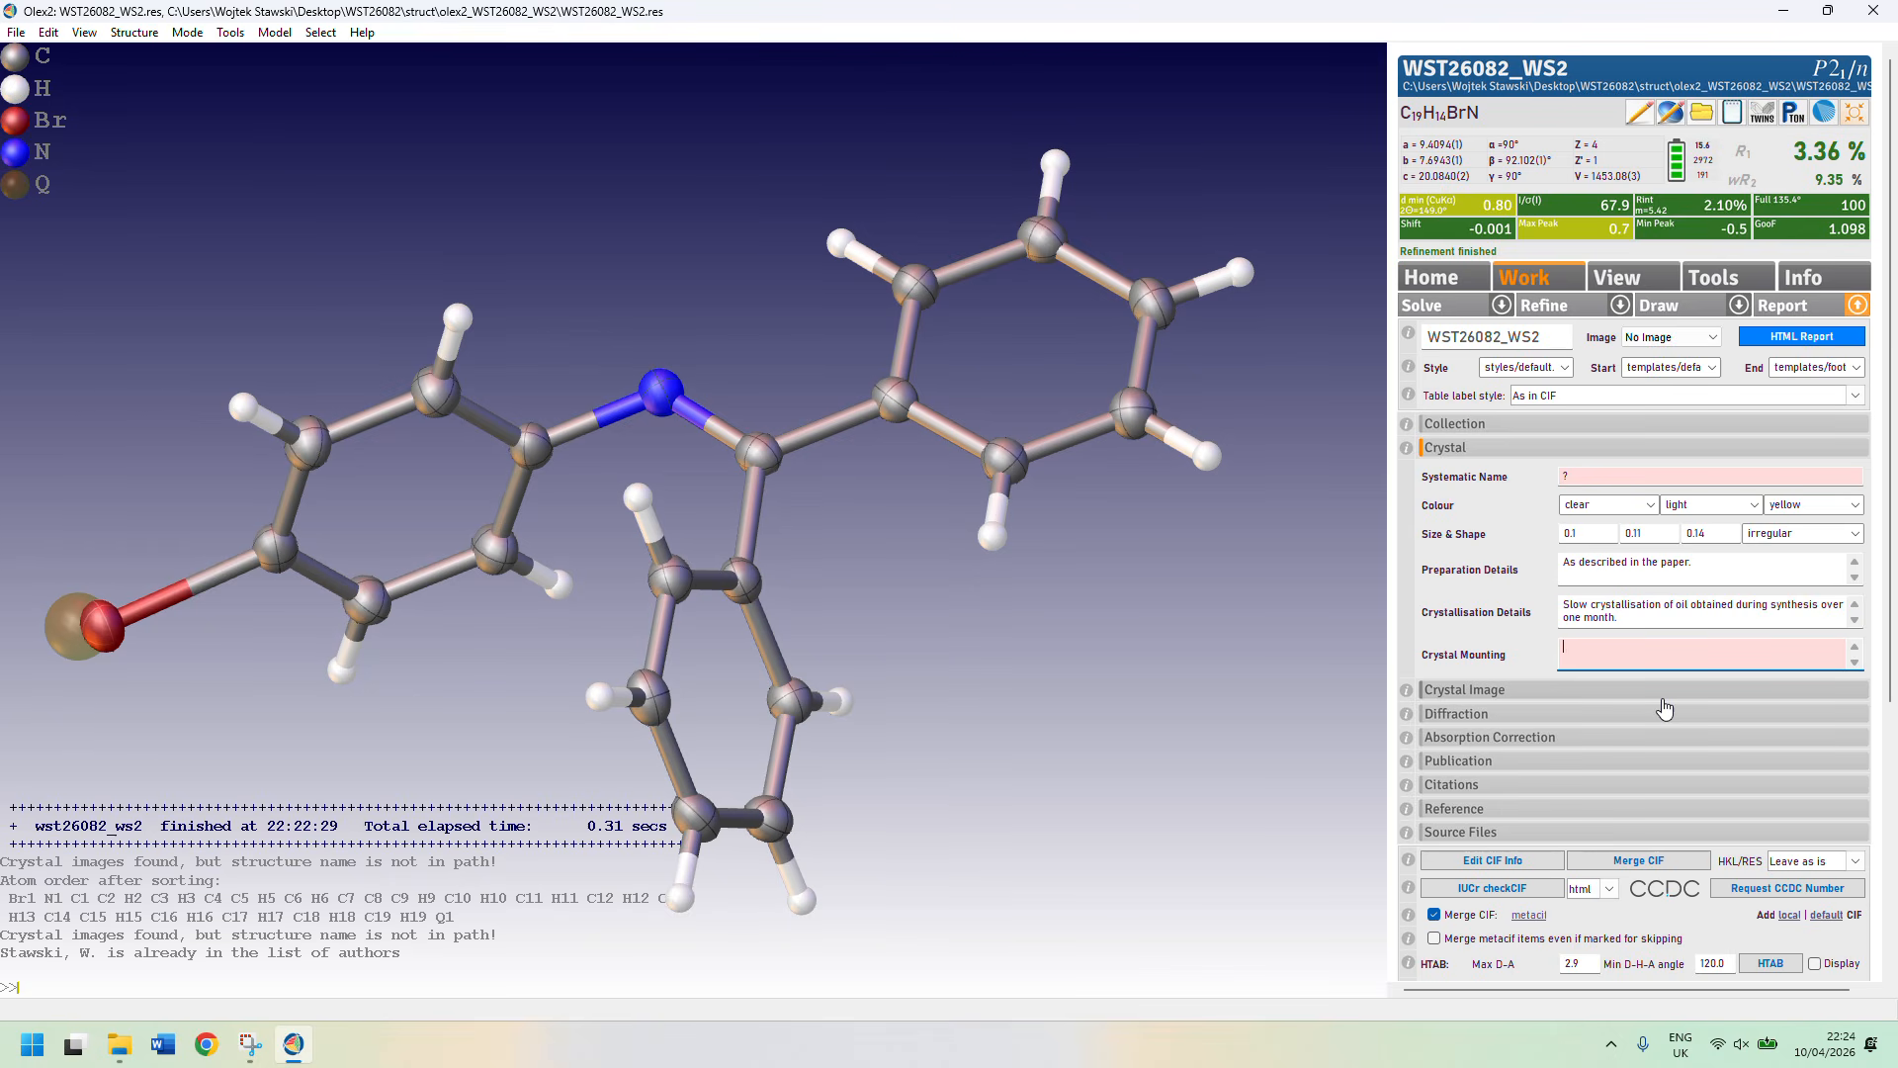
pyautogui.write('Nylon loop, NVH oil.')
# Review the report's crystal image, diffraction, absorption correction, publication and citations sections.
pyautogui.click(1490, 700)
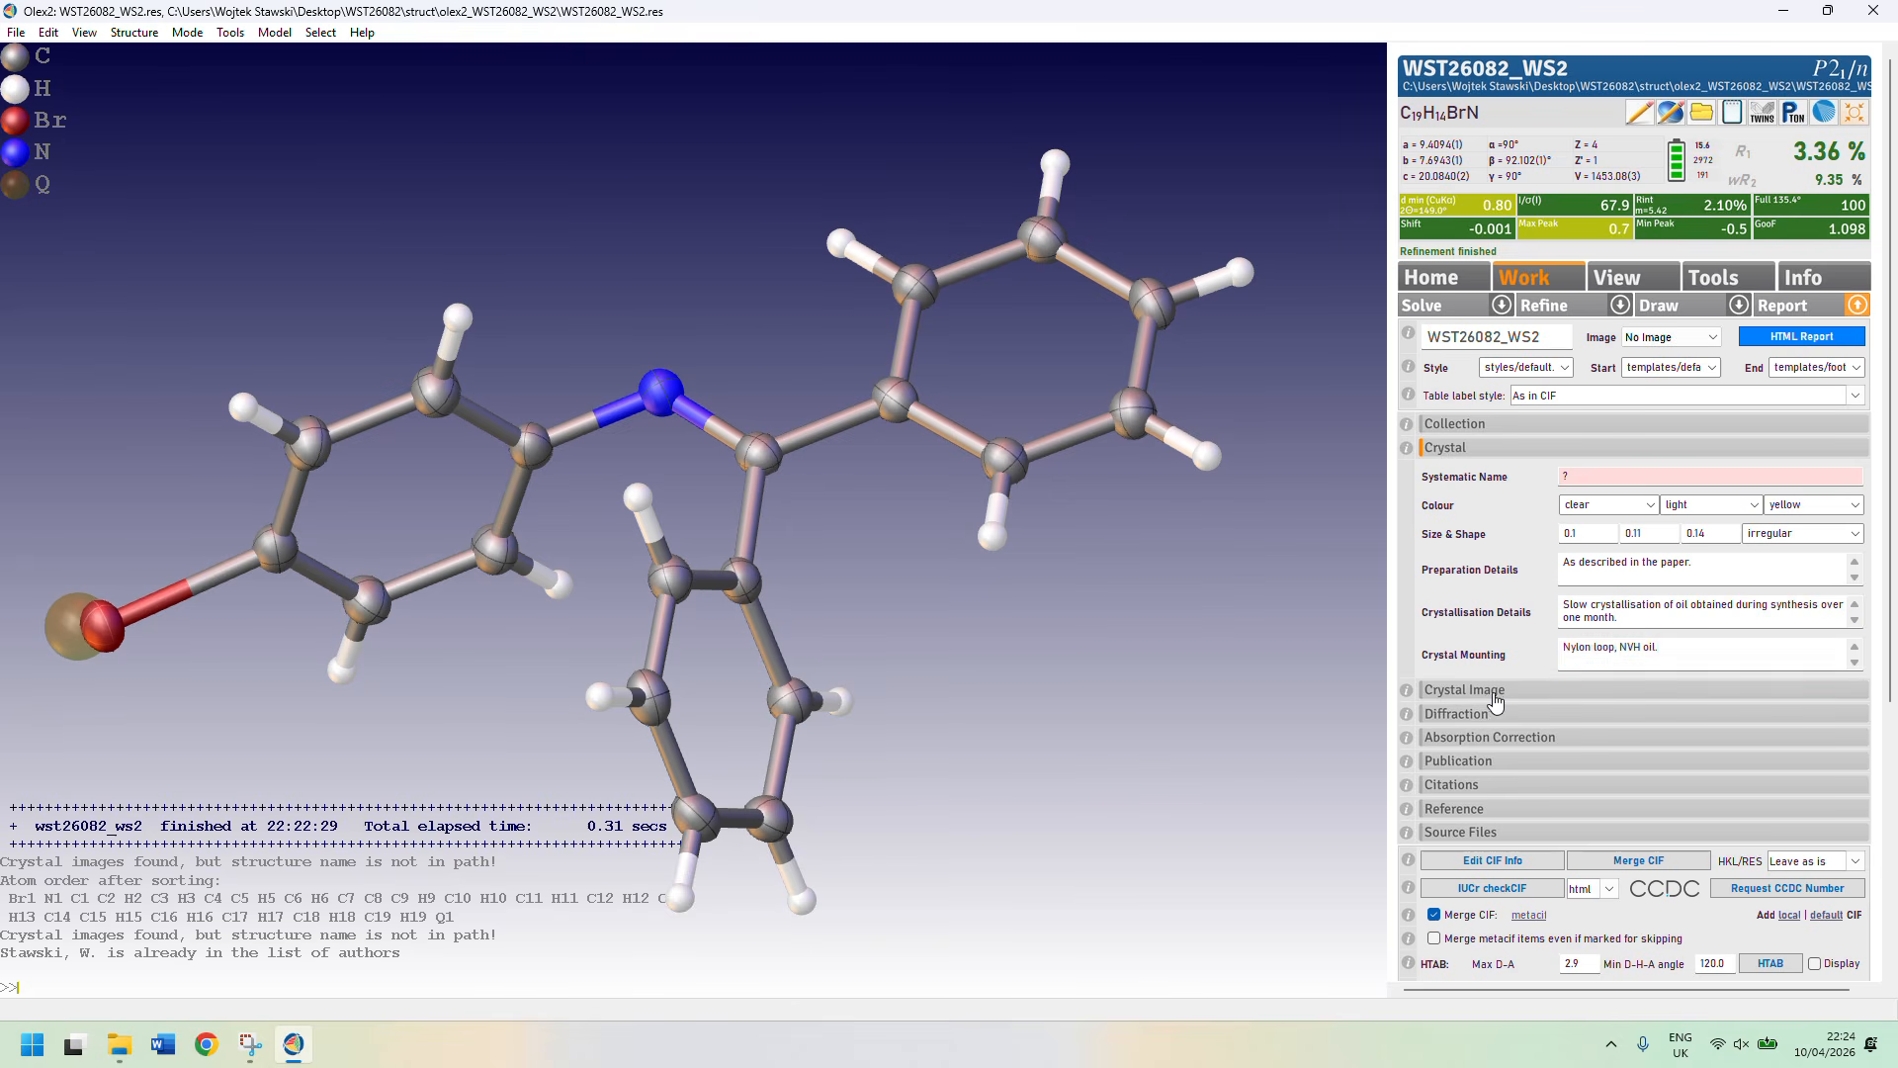
pyautogui.click(1433, 640)
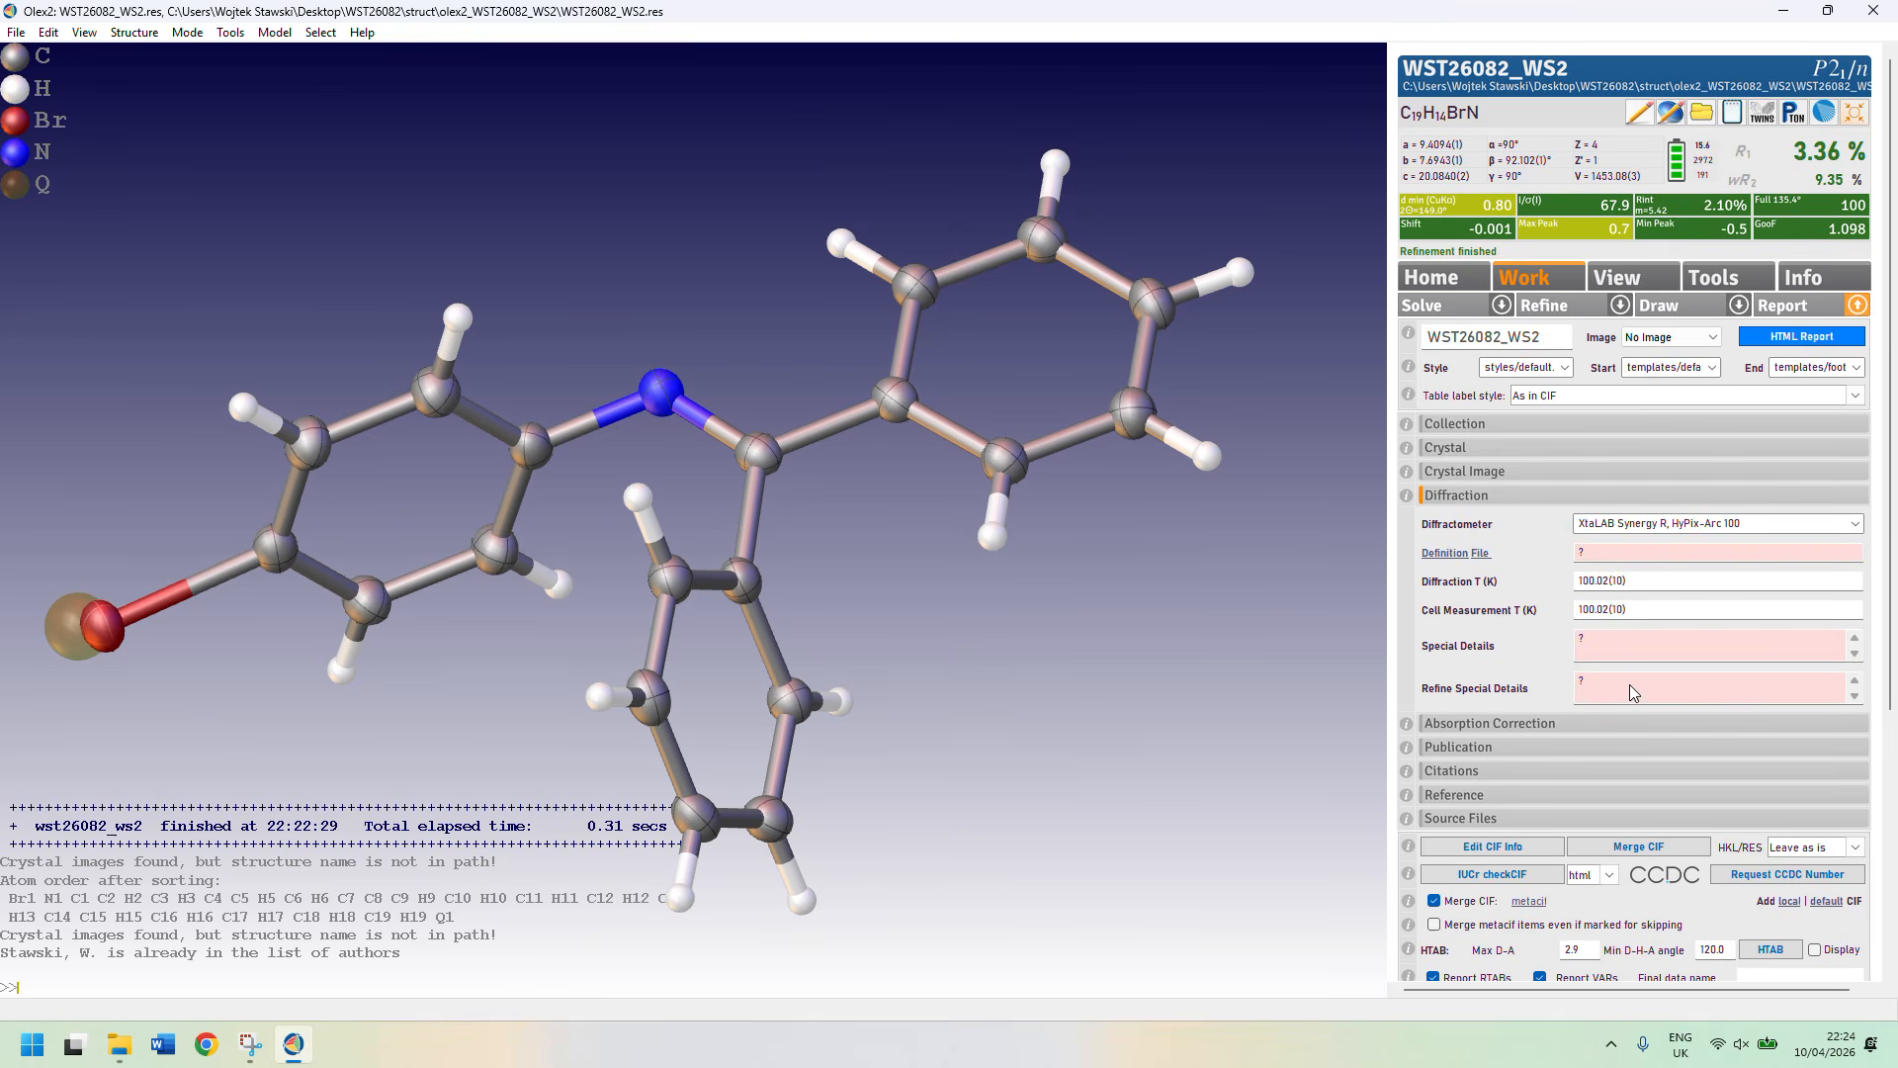
pyautogui.click(1600, 692)
pyautogui.doubleClick(1606, 691)
pyautogui.click(1617, 684)
pyautogui.click(1513, 723)
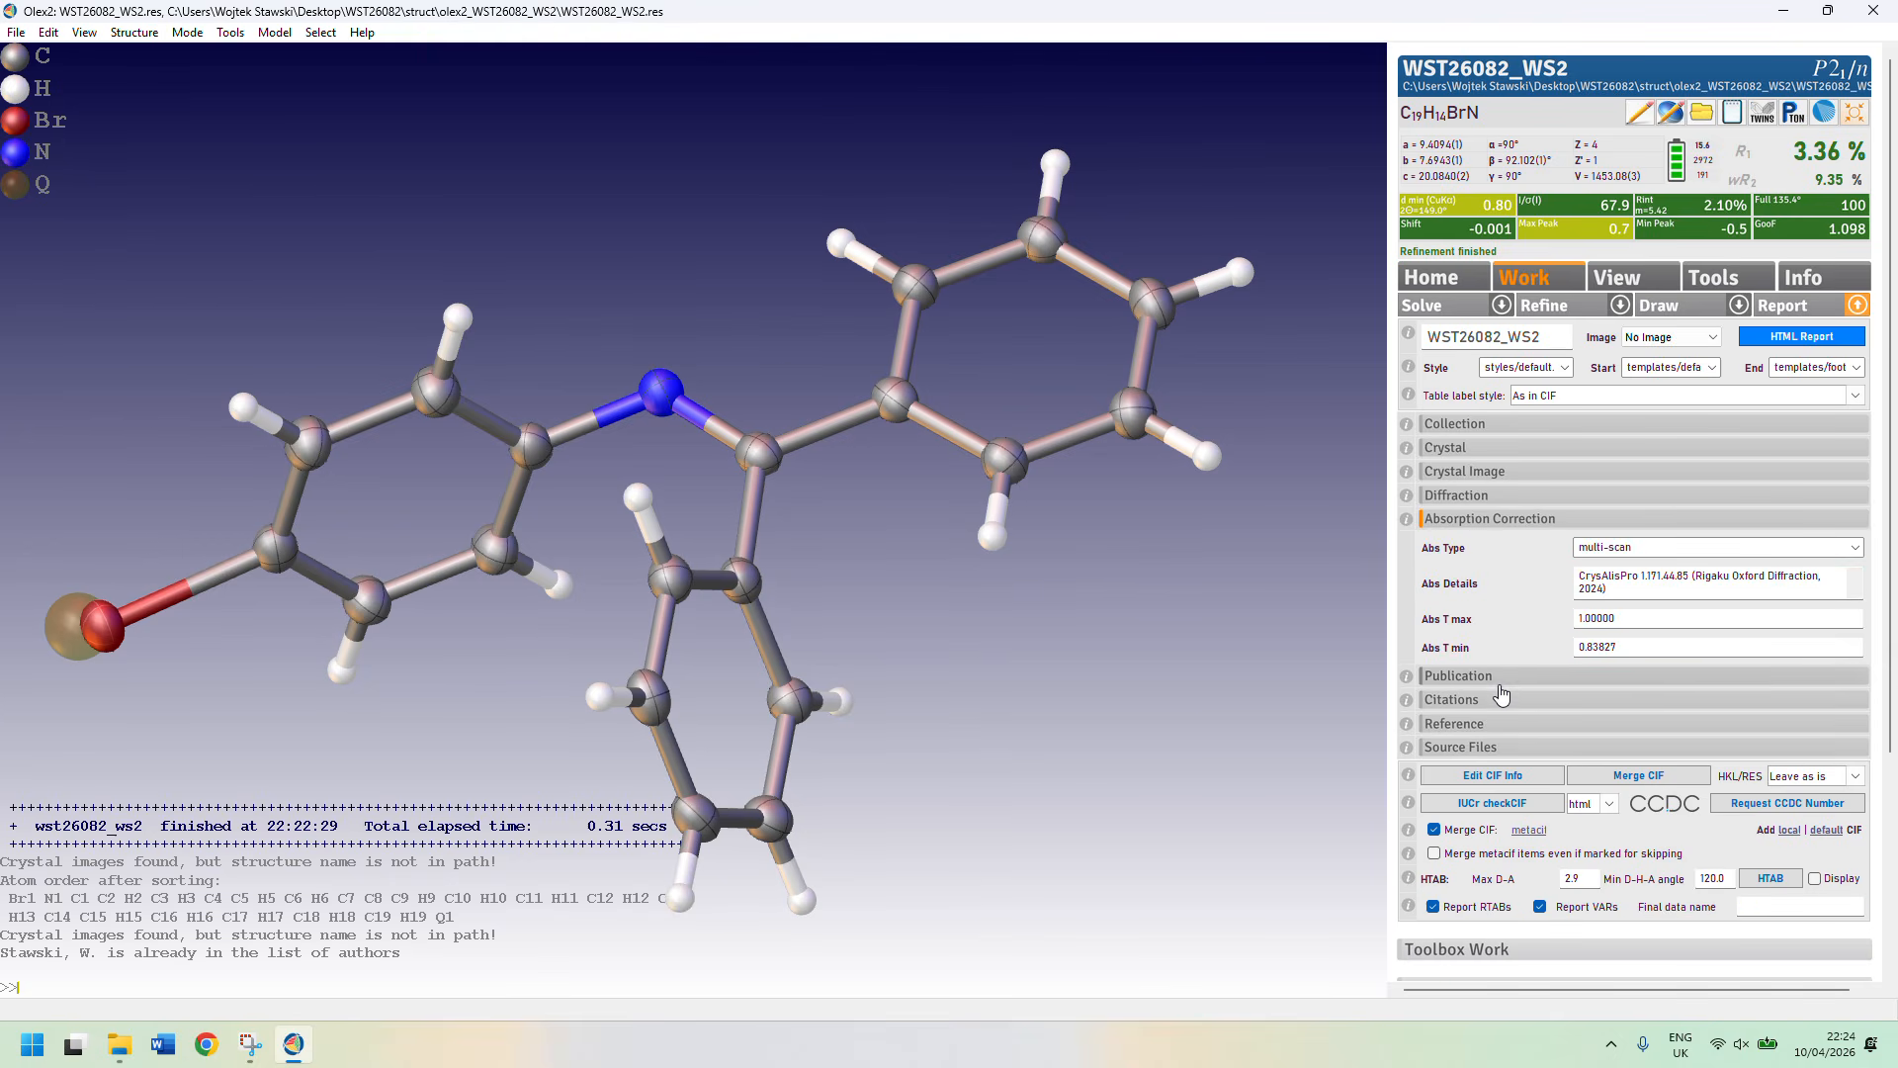
pyautogui.click(1631, 677)
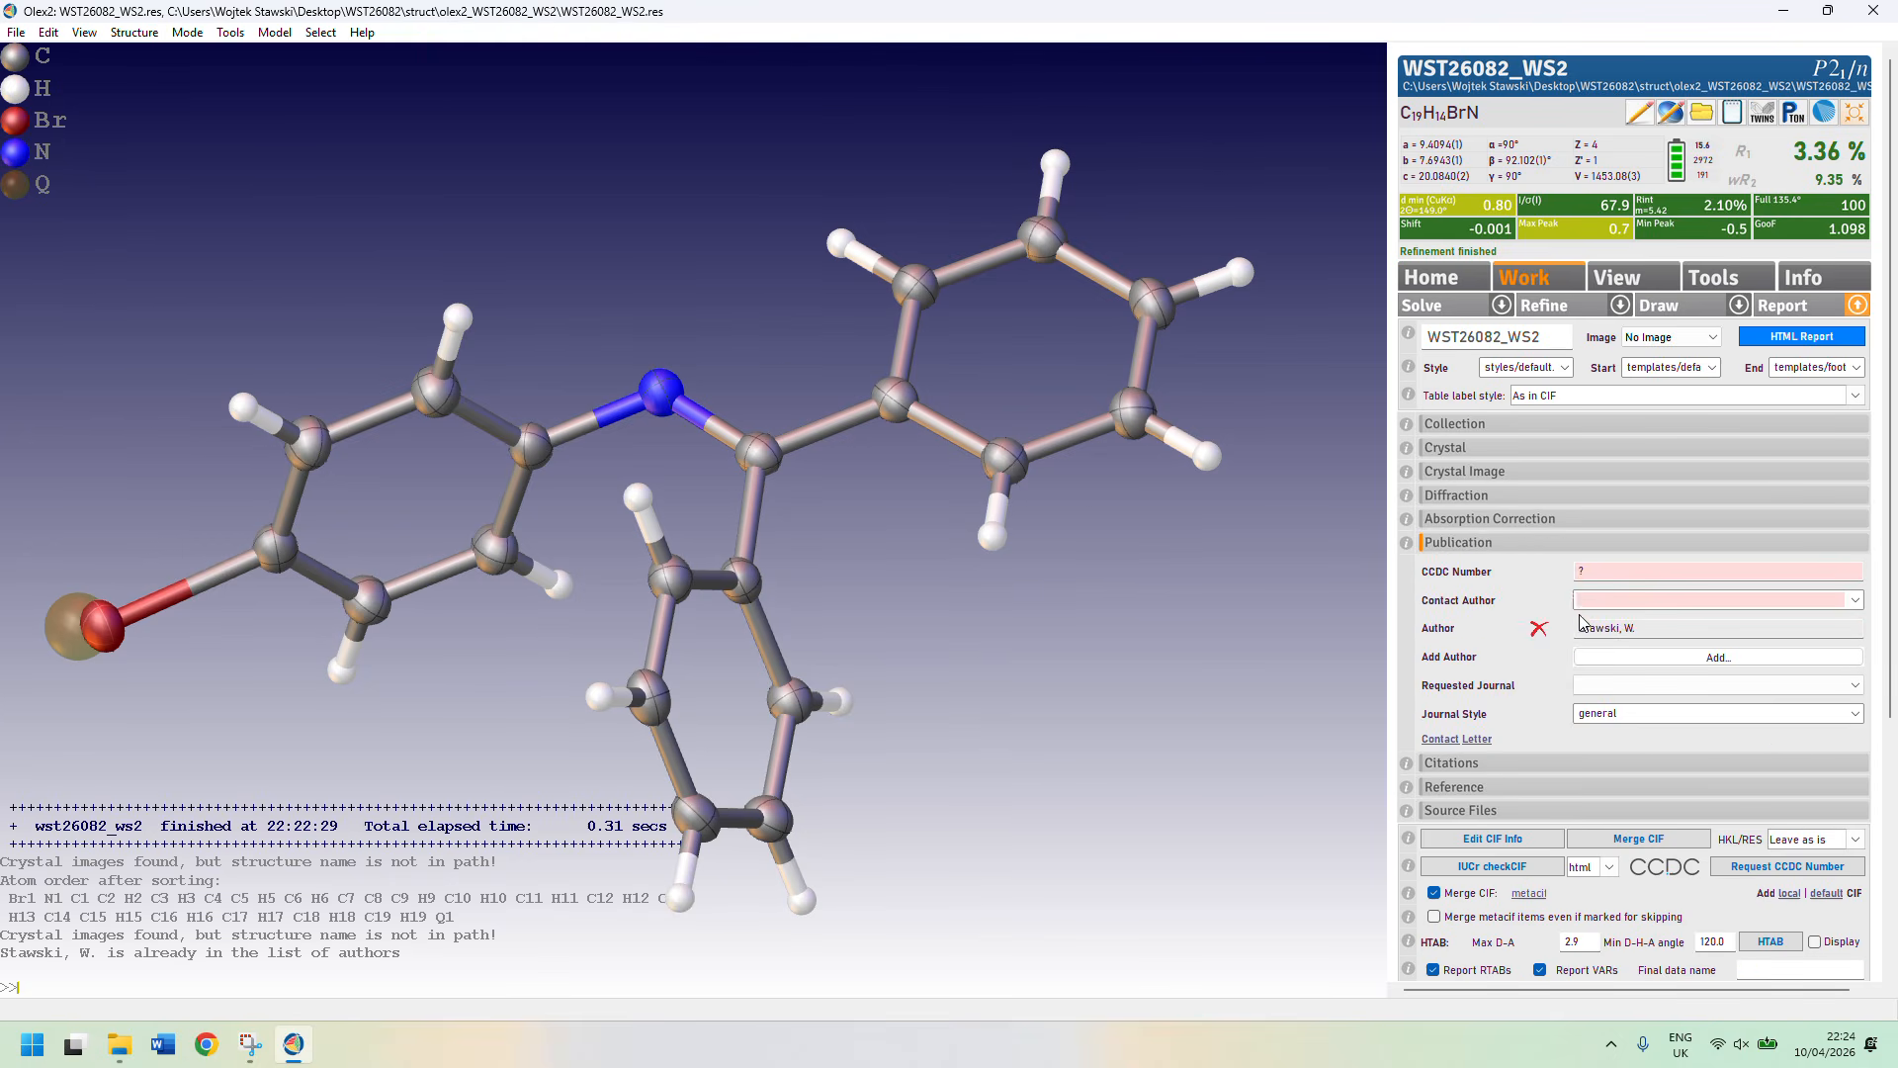
pyautogui.click(1503, 521)
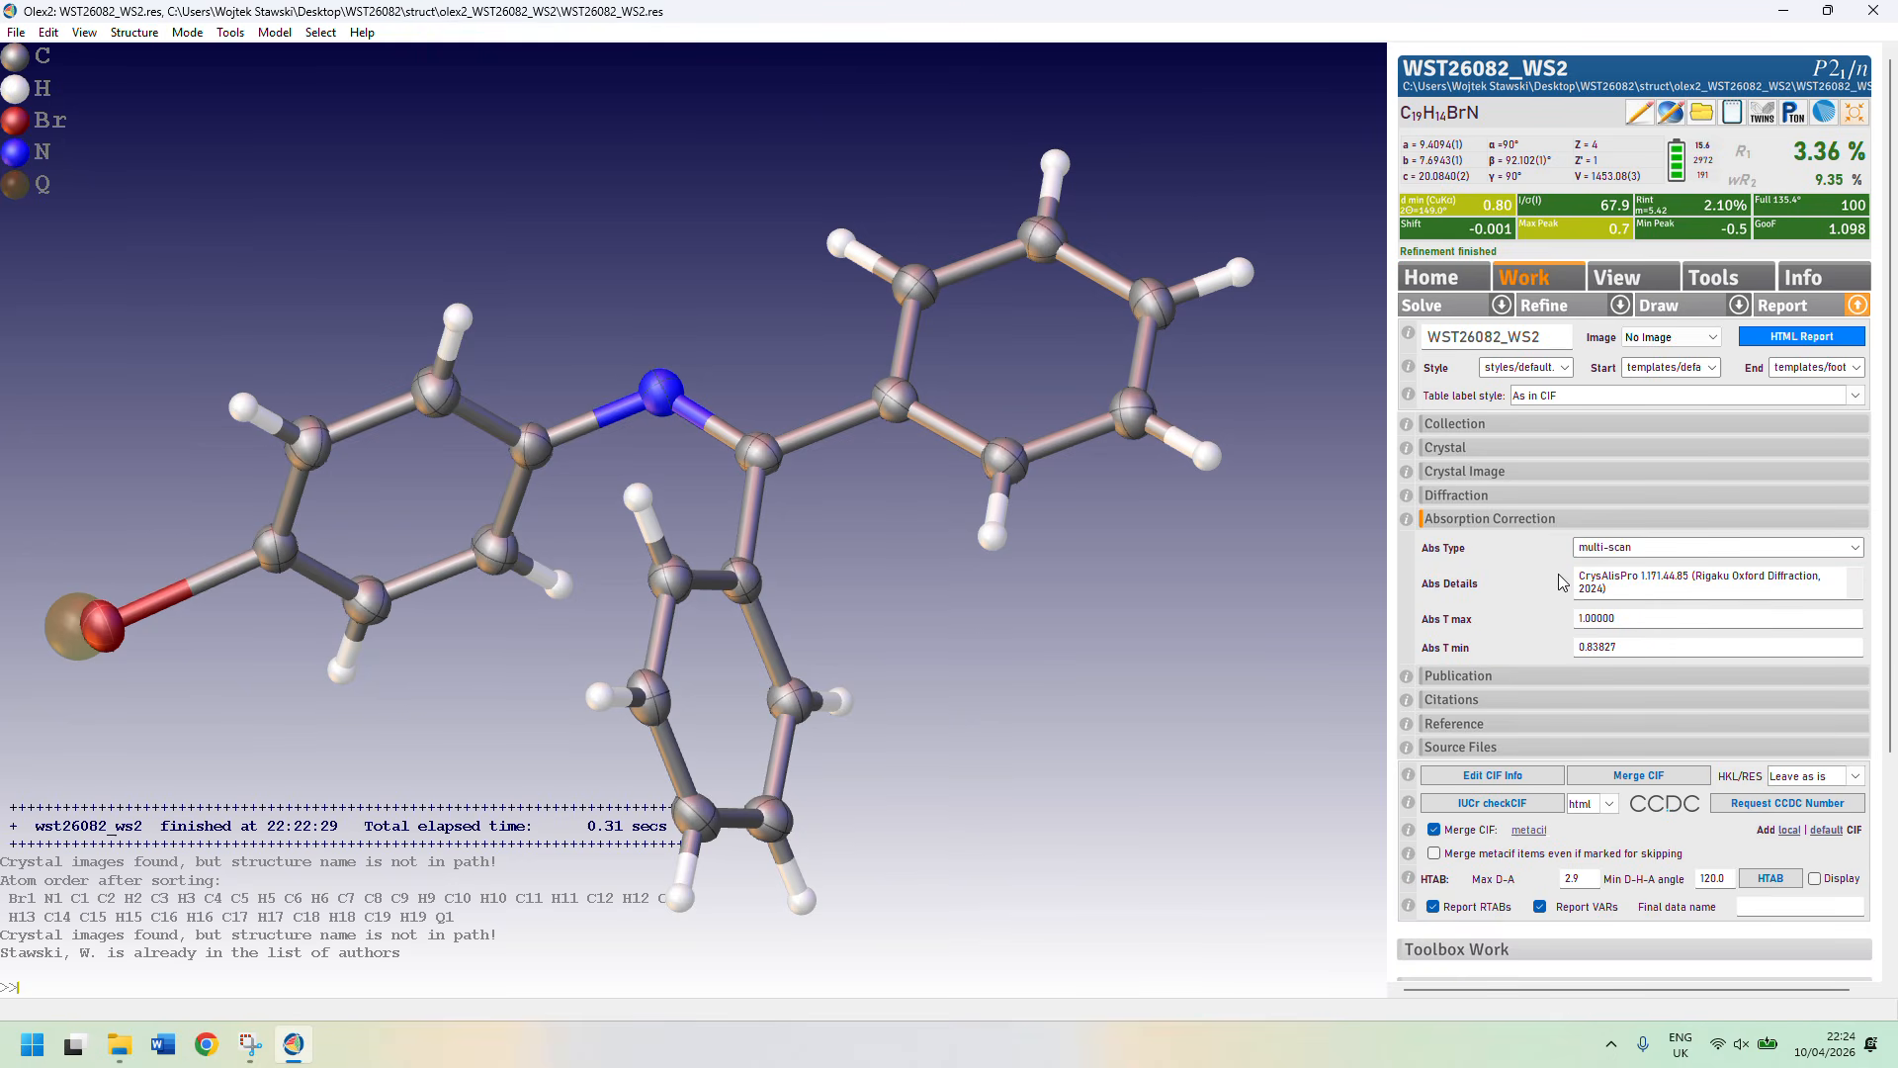
pyautogui.click(1485, 679)
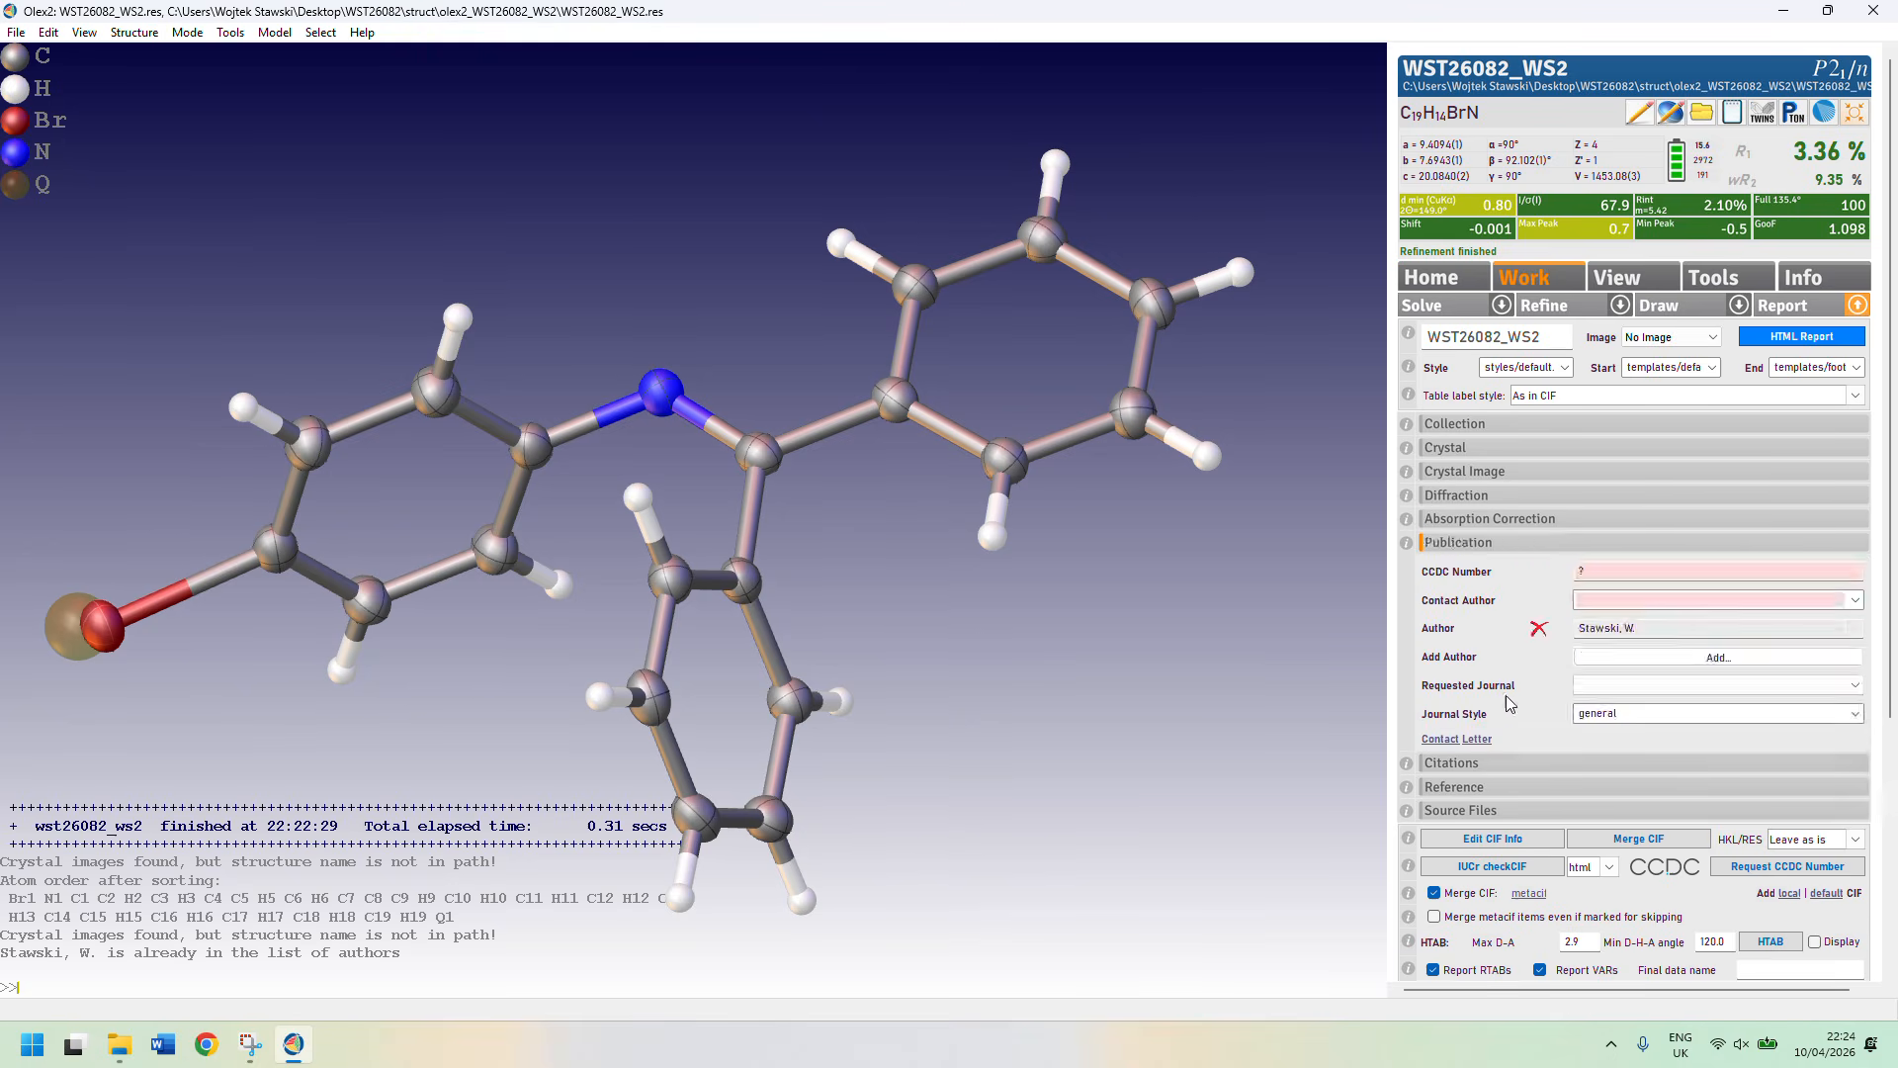
pyautogui.click(1508, 764)
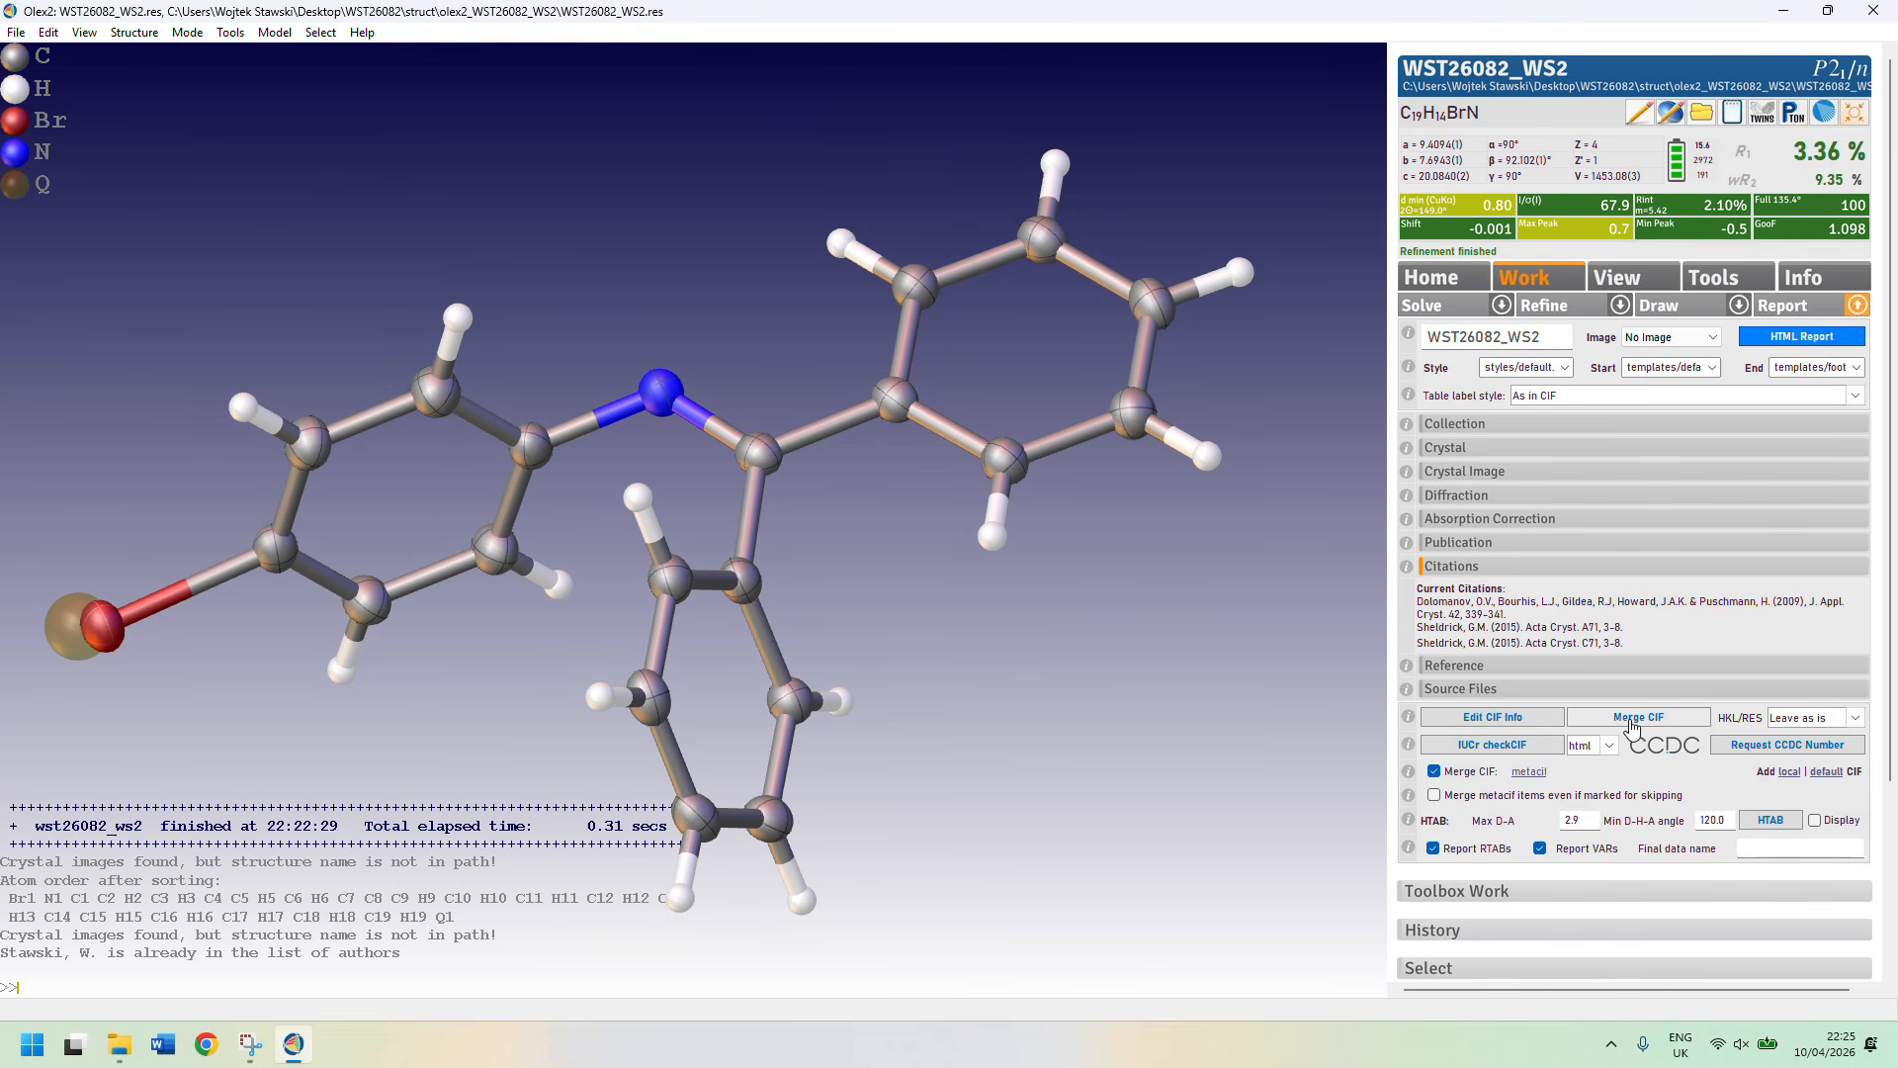
# Merge the report metadata into the CIF, close the resulting text file, and run IUCr checkCIF with html output.
pyautogui.click(1631, 719)
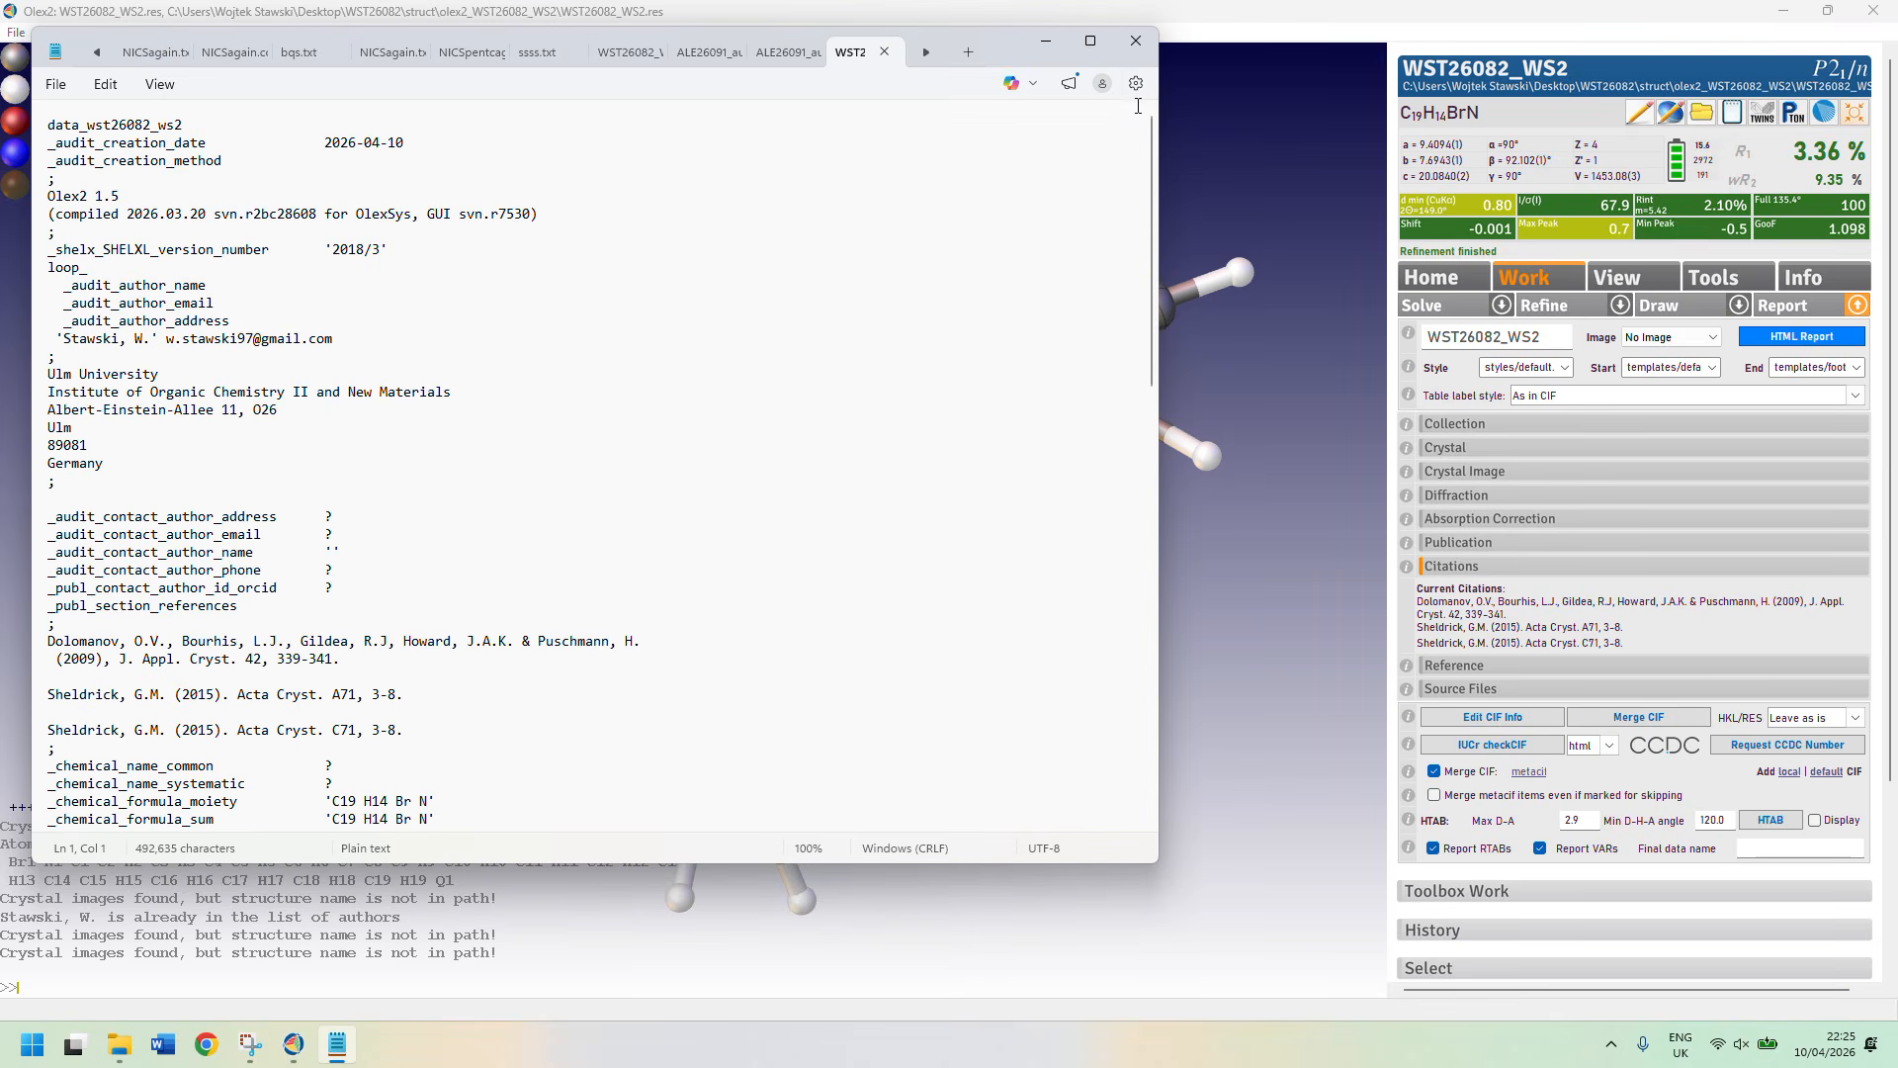
pyautogui.click(1136, 42)
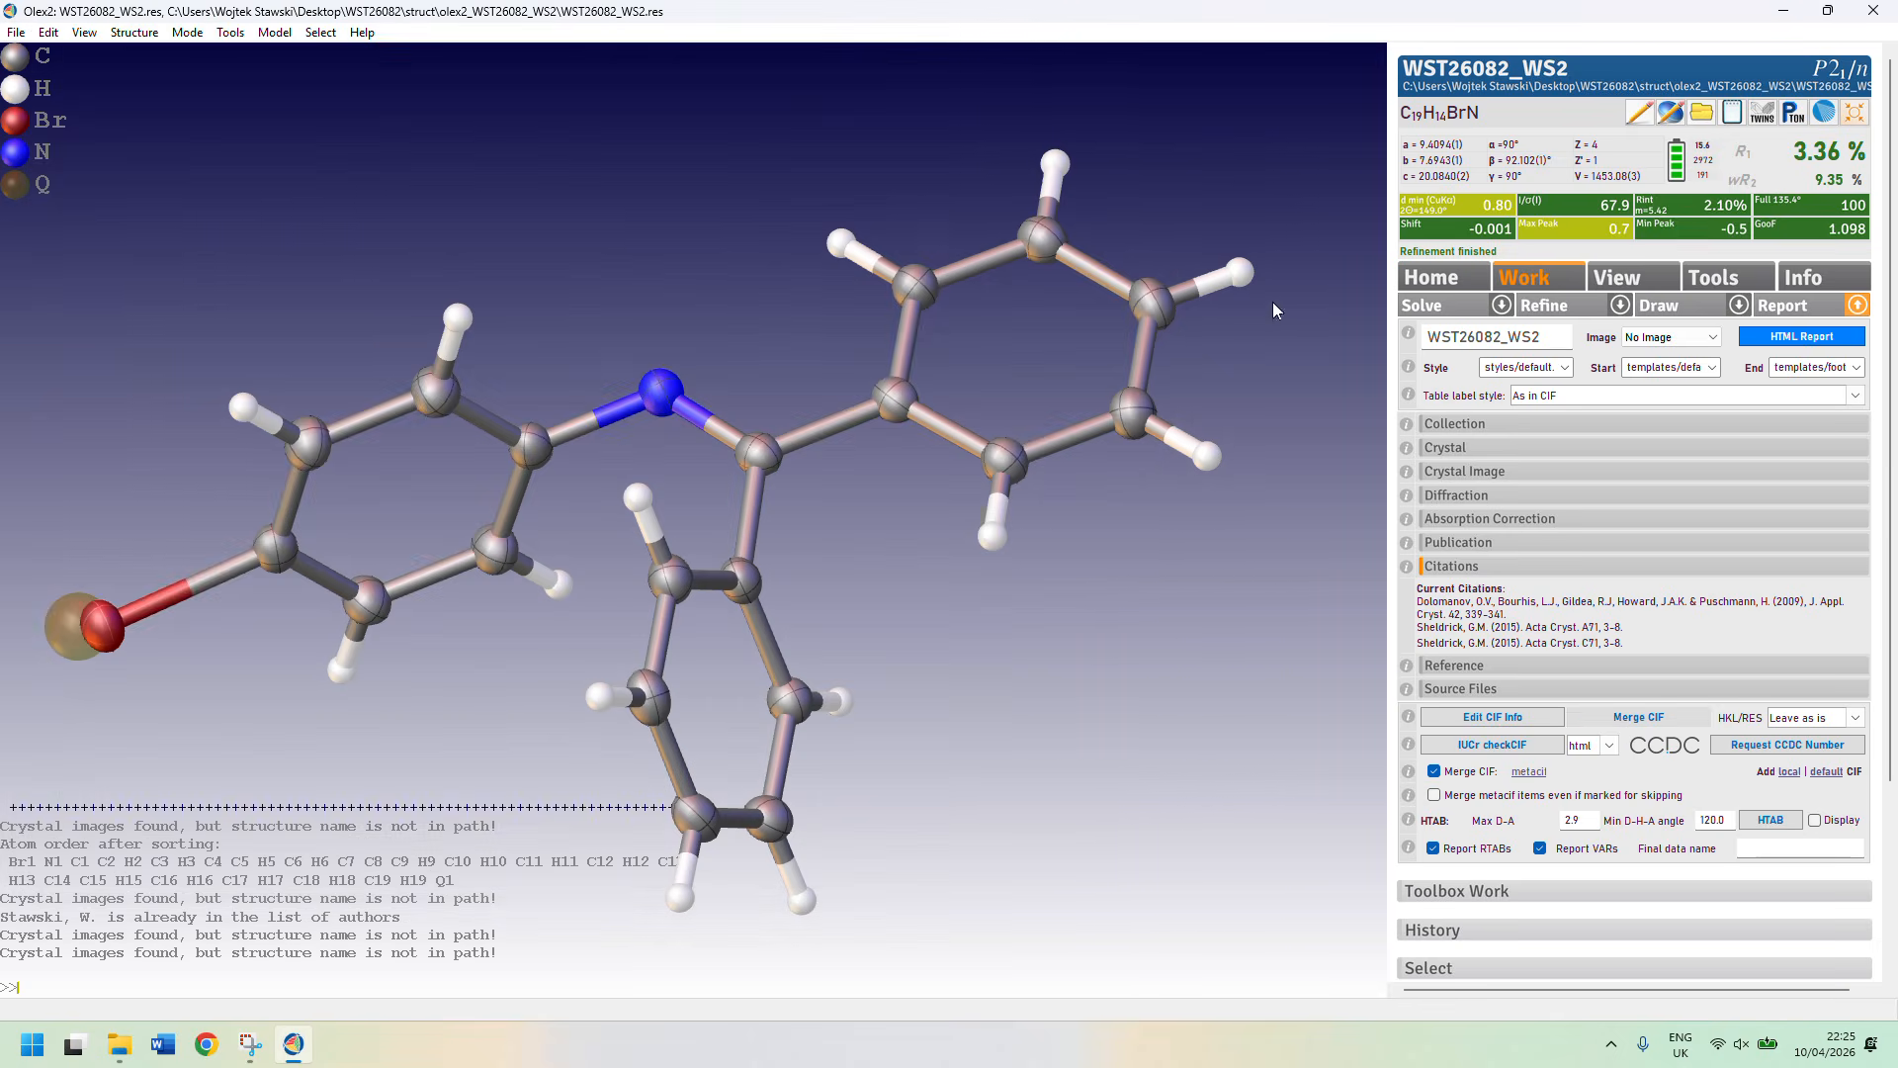
pyautogui.click(1516, 753)
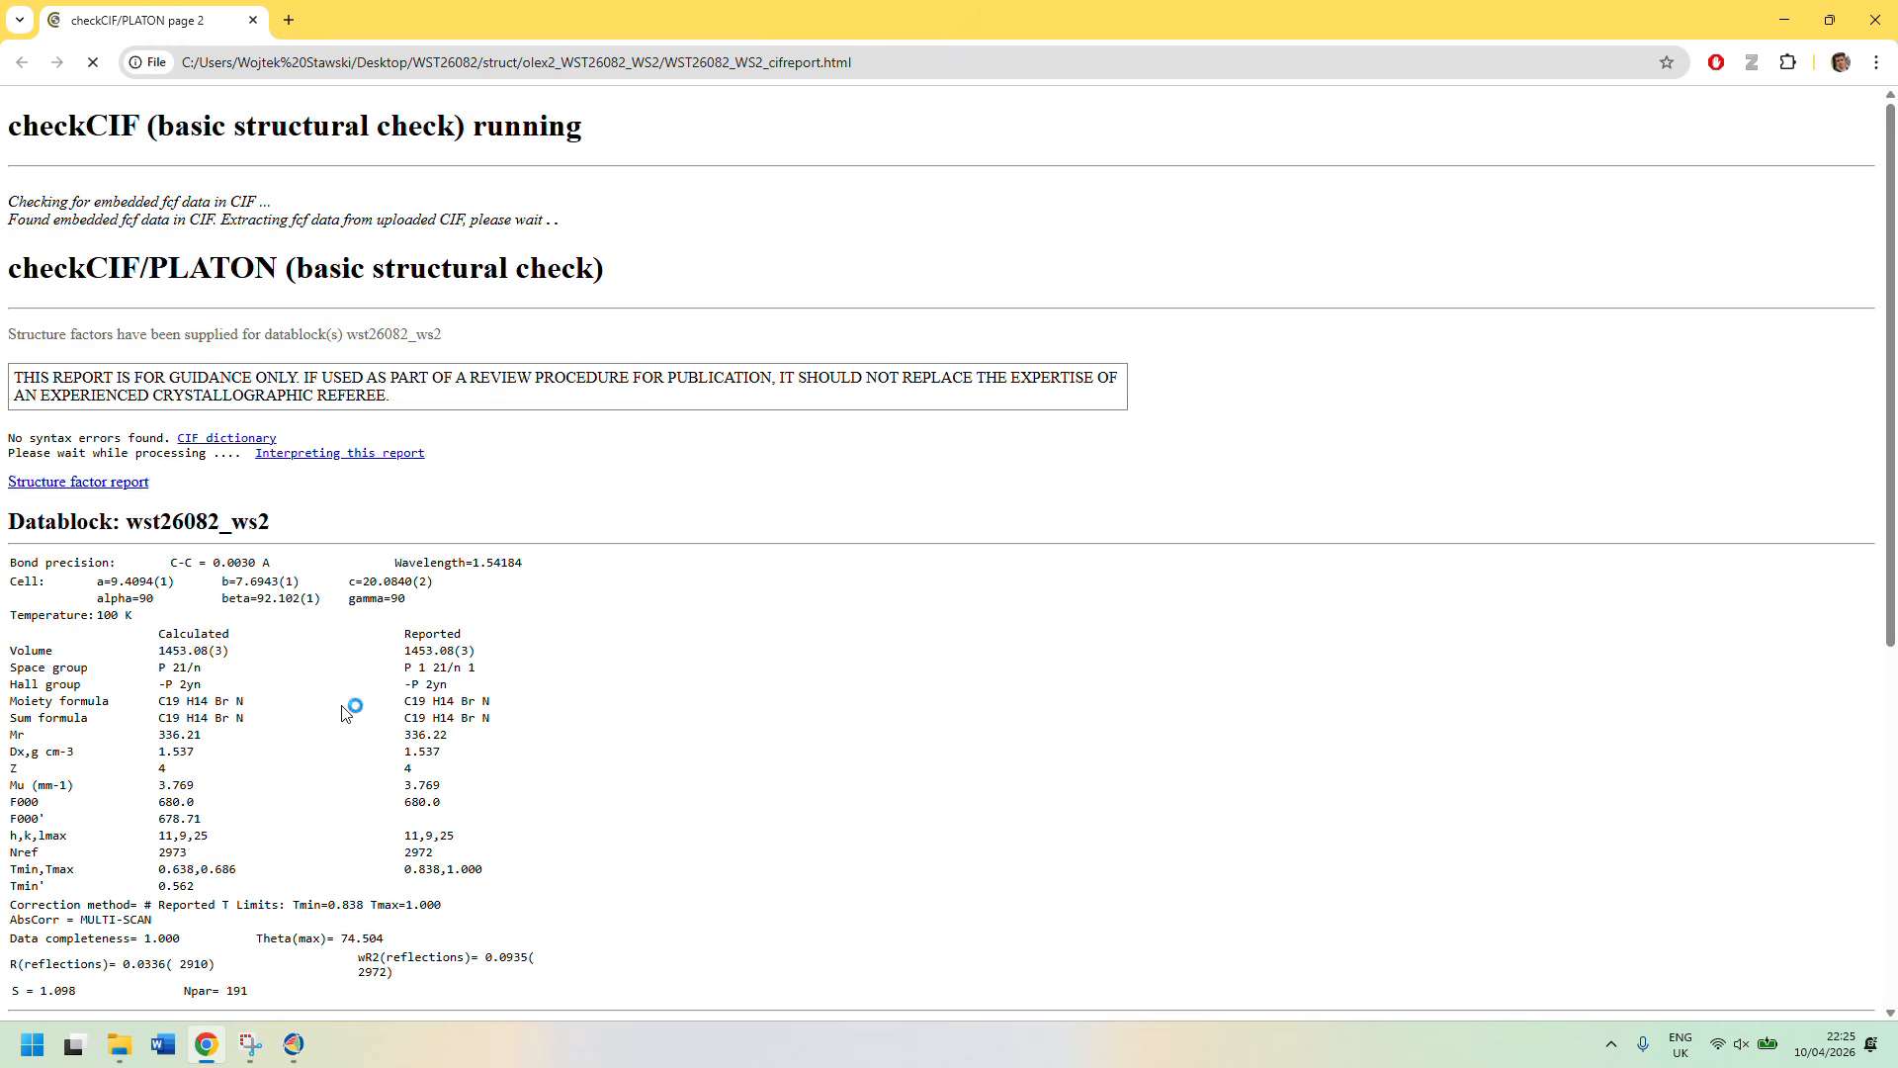
# Compare the calculated and reported values for datablock wst26082_ws2 in the checkCIF report.
pyautogui.scroll(-2, 346, 642)
pyautogui.moveTo(141, 445); pyautogui.dragTo(494, 682)
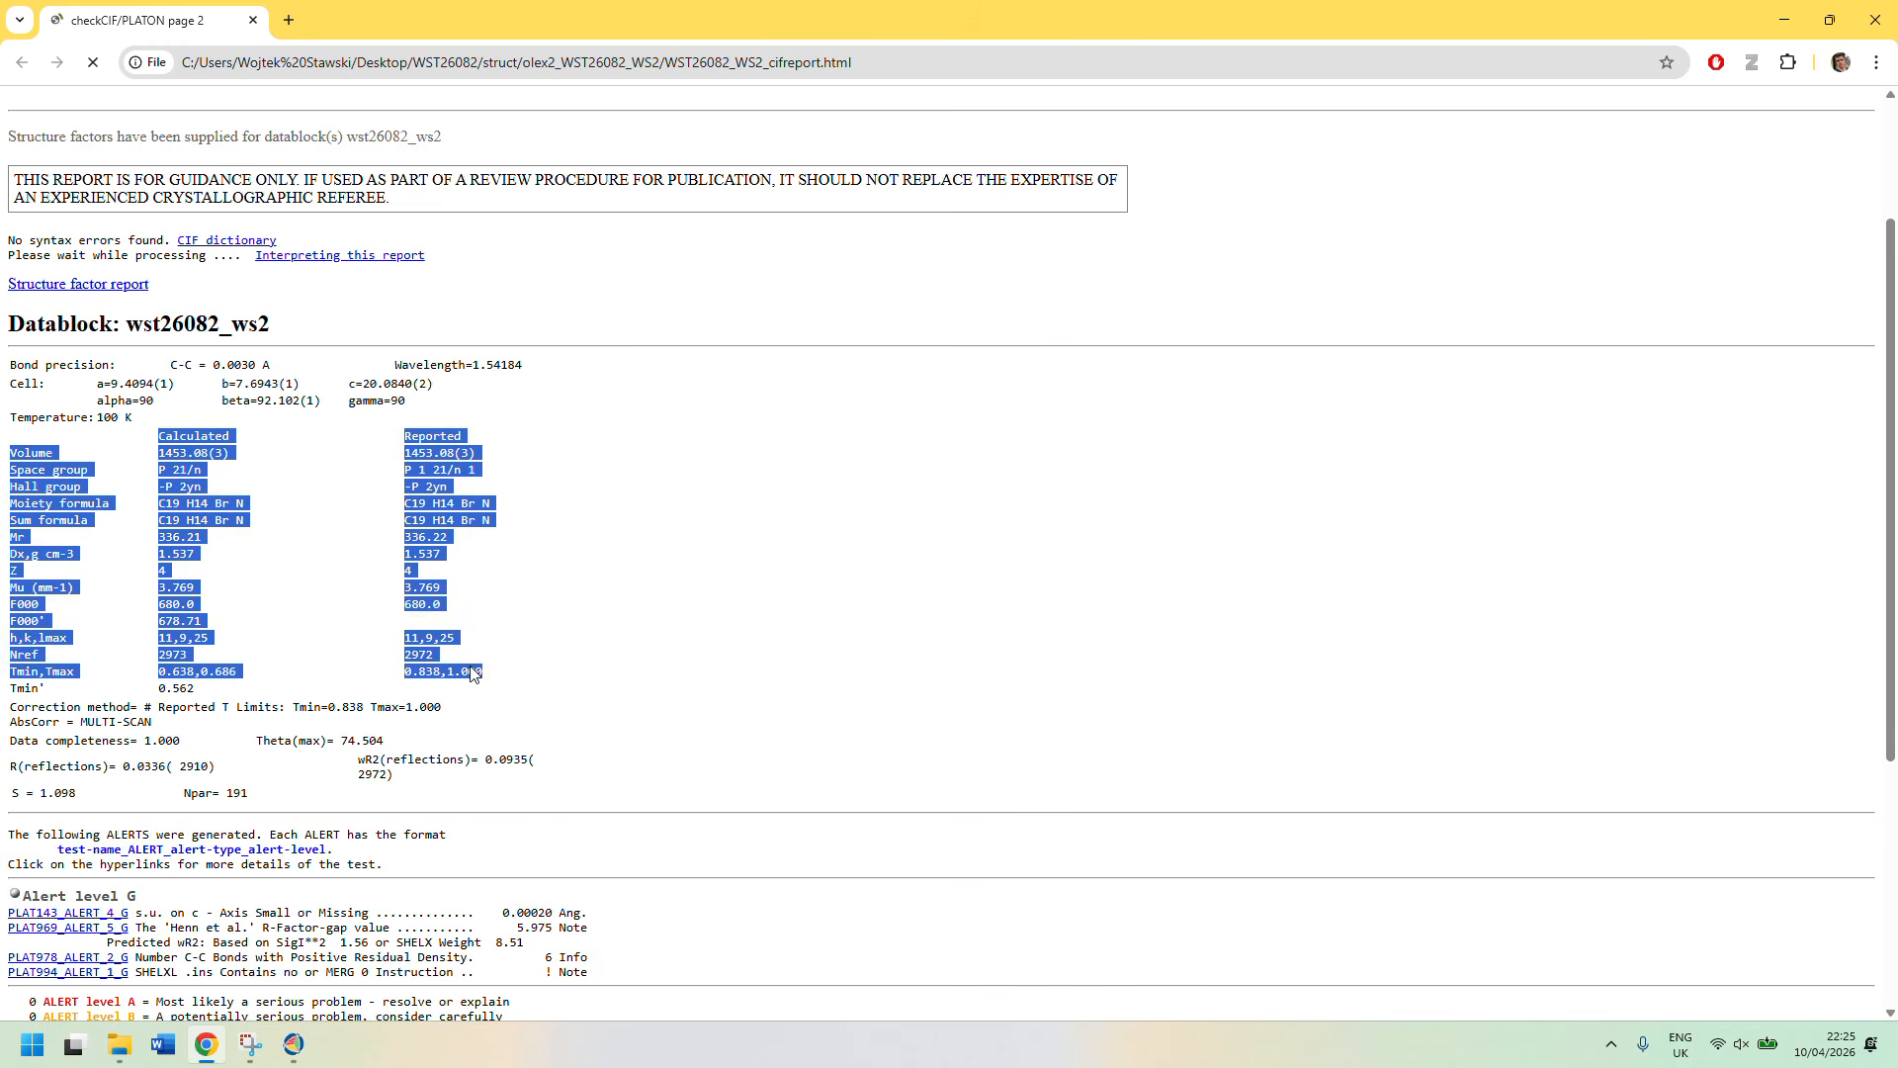
pyautogui.click(495, 682)
pyautogui.moveTo(158, 573); pyautogui.dragTo(457, 574)
pyautogui.click(435, 568)
pyautogui.click(457, 582)
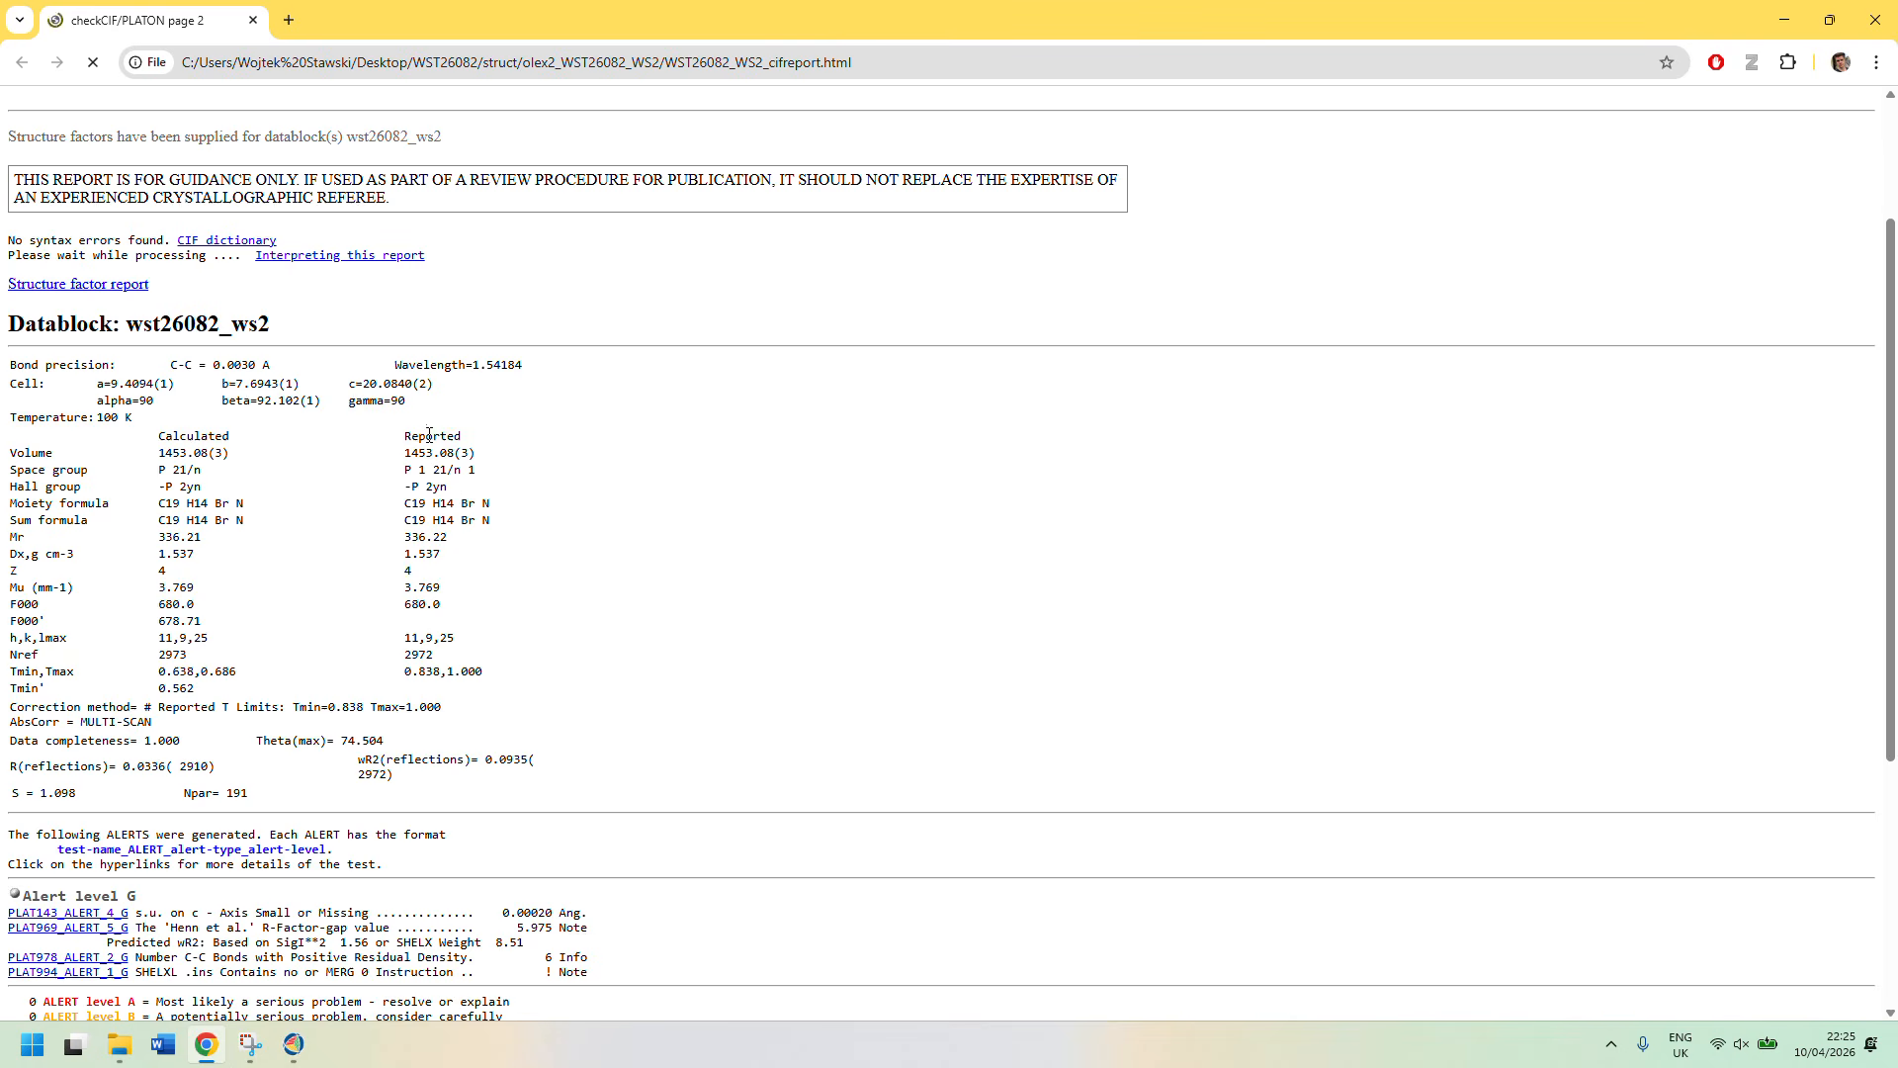
# Examine the alerts and their level summary in the checkCIF report, and close the report.
pyautogui.scroll(-2, 310, 460)
pyautogui.scroll(-3, 309, 460)
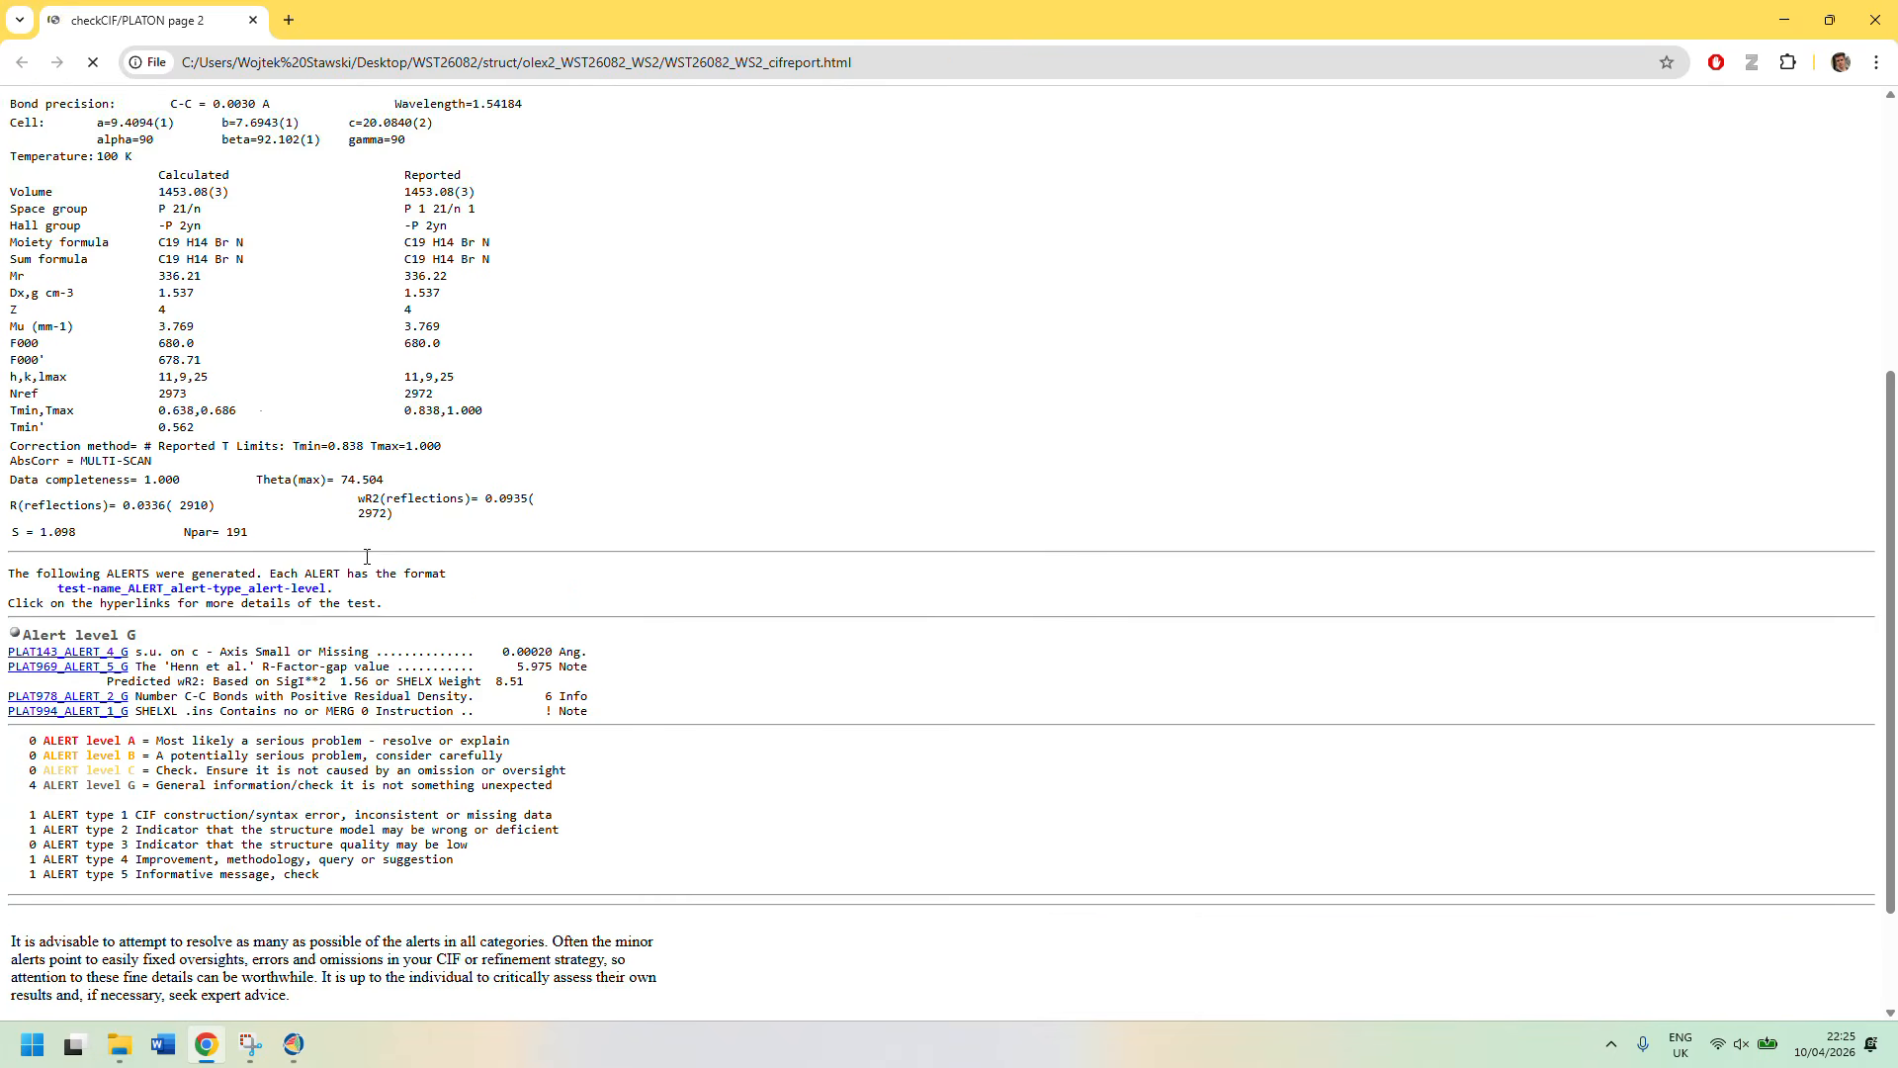
pyautogui.moveTo(158, 517); pyautogui.dragTo(607, 581)
pyautogui.click(611, 582)
pyautogui.scroll(2, 607, 585)
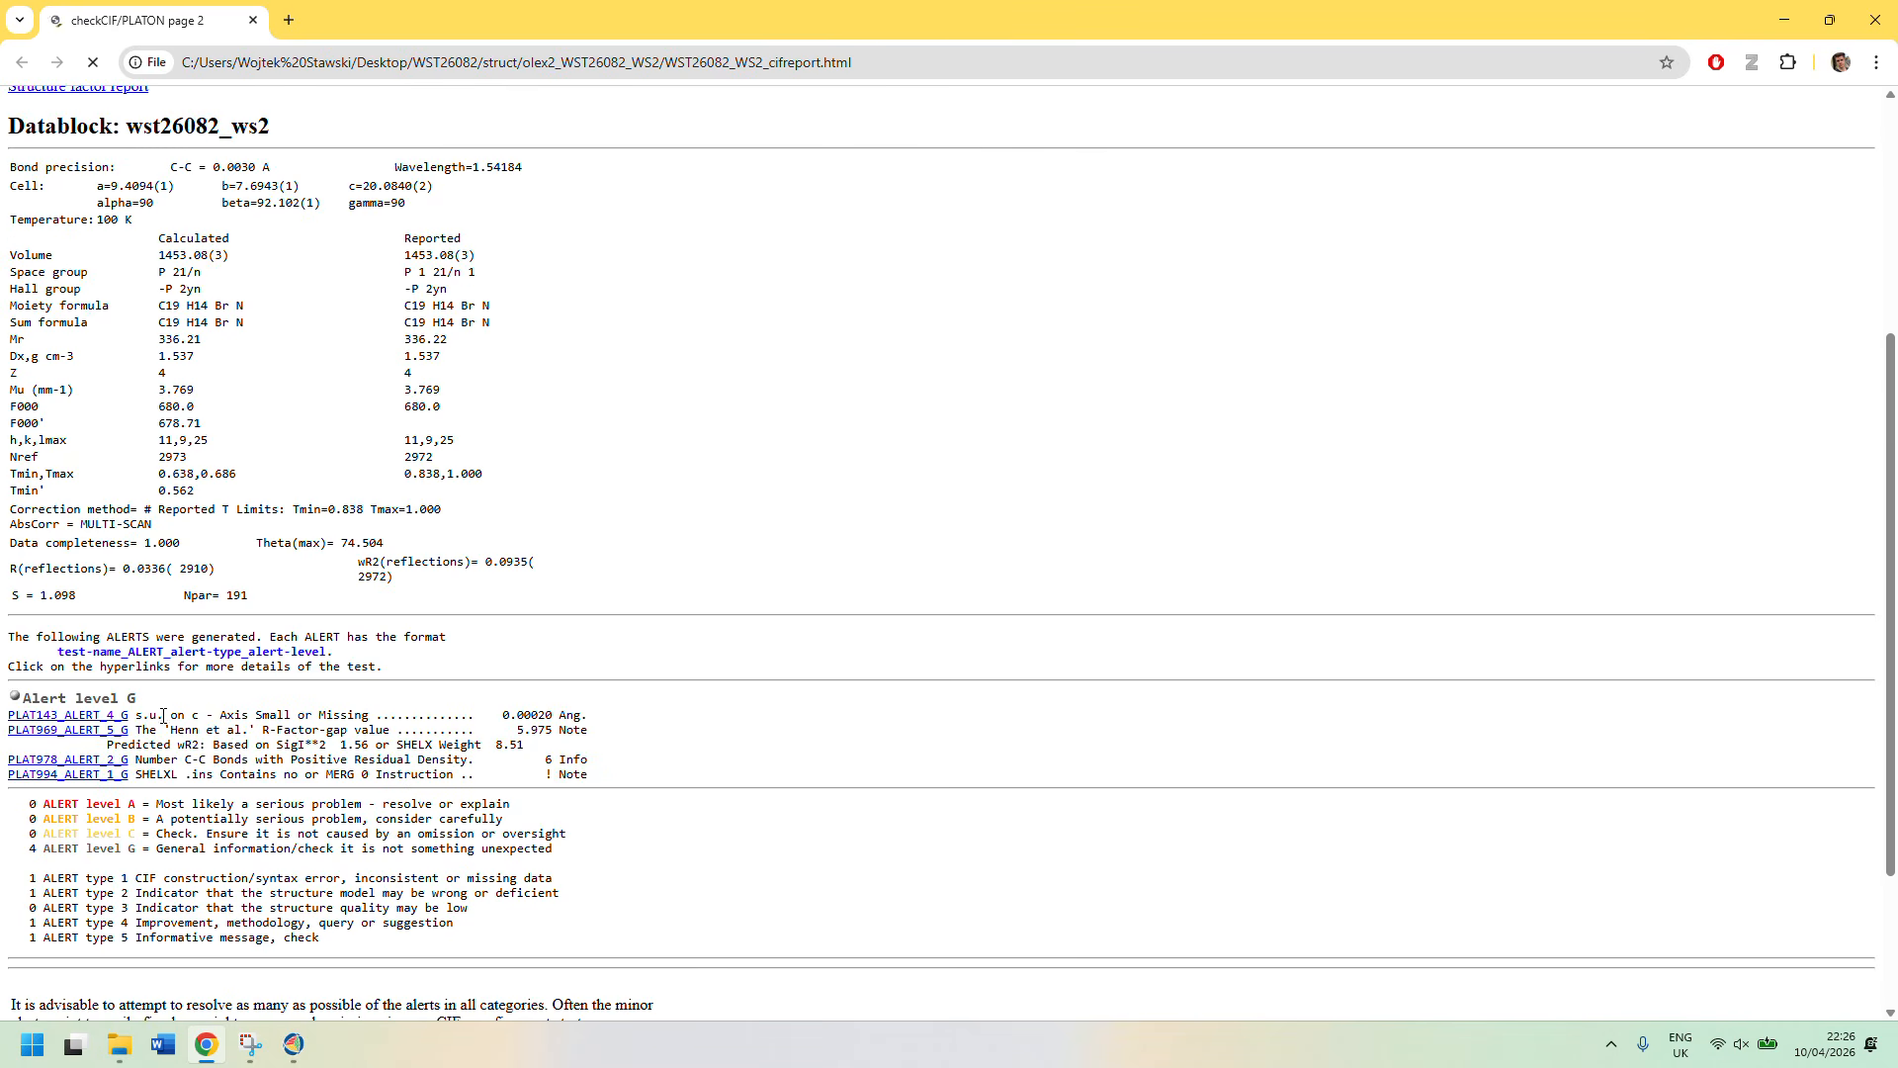
pyautogui.moveTo(155, 695); pyautogui.dragTo(607, 785)
pyautogui.moveTo(607, 785)
pyautogui.mouseDown()
pyautogui.moveTo(233, 718)
pyautogui.moveTo(594, 763)
pyautogui.mouseUp()
pyautogui.click(233, 719)
pyautogui.click(525, 780)
pyautogui.scroll(-2, 525, 781)
pyautogui.scroll(6, 525, 780)
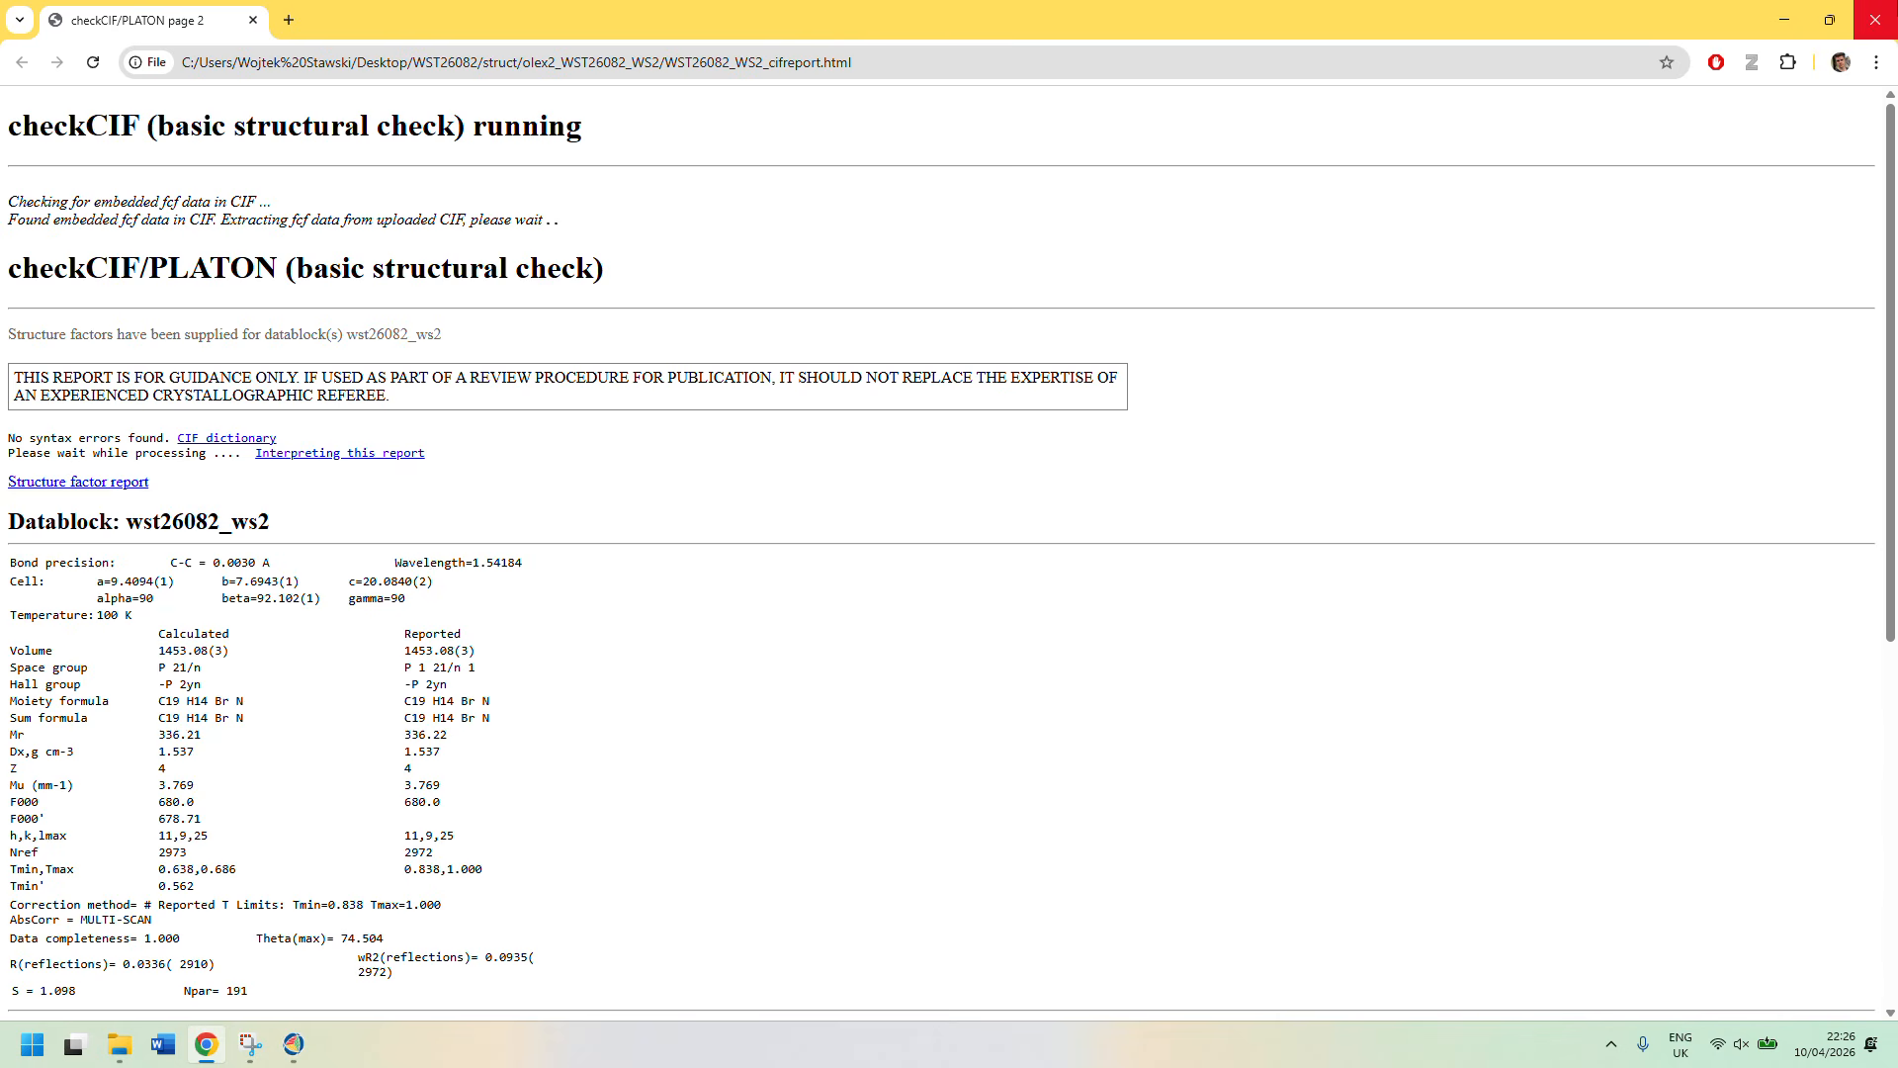
pyautogui.click(1875, 19)
pyautogui.moveTo(1107, 621)
pyautogui.mouseDown()
pyautogui.moveTo(1071, 524)
pyautogui.moveTo(1102, 632)
pyautogui.mouseUp()
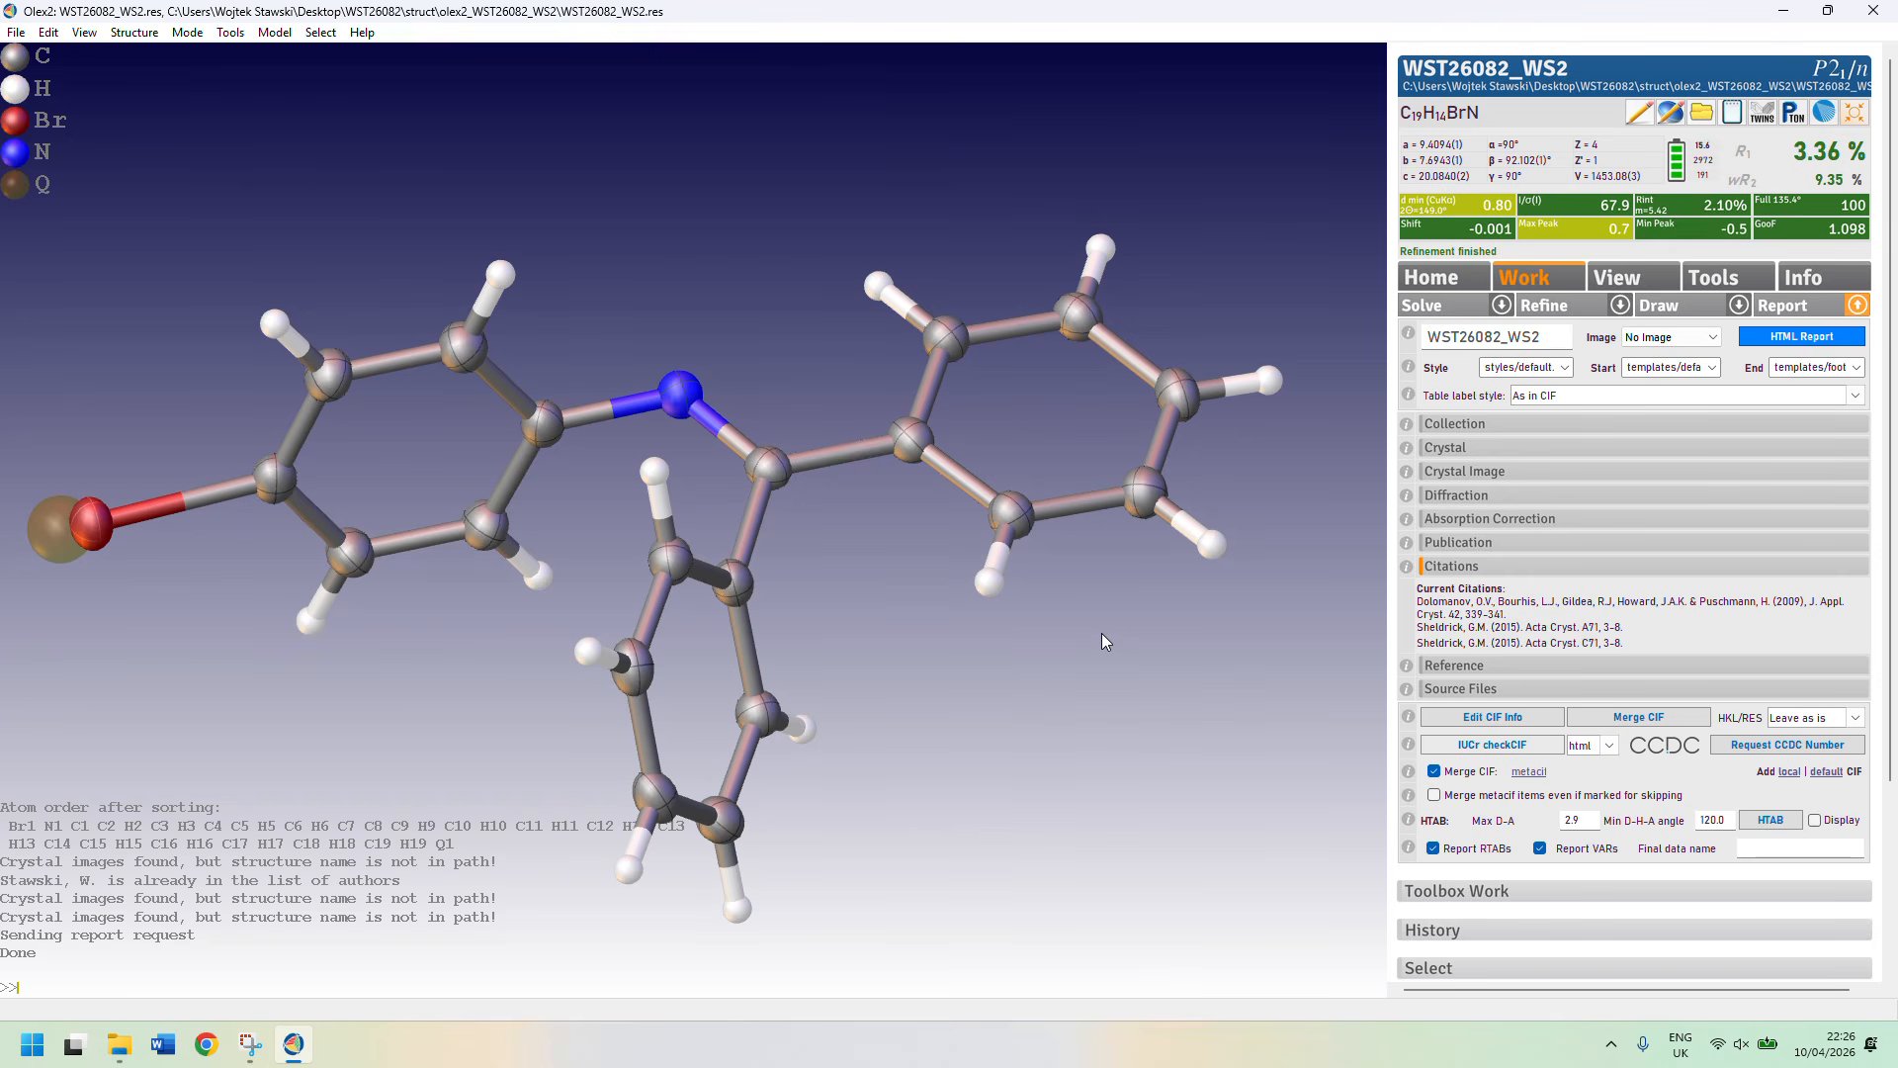
pyautogui.moveTo(1102, 633)
pyautogui.mouseDown()
pyautogui.moveTo(1153, 631)
pyautogui.moveTo(1120, 536)
pyautogui.moveTo(1135, 518)
pyautogui.moveTo(1022, 528)
pyautogui.moveTo(1067, 531)
pyautogui.moveTo(1082, 637)
pyautogui.moveTo(1141, 710)
pyautogui.moveTo(1156, 703)
pyautogui.moveTo(1144, 619)
pyautogui.moveTo(1188, 560)
pyautogui.moveTo(1213, 562)
pyautogui.moveTo(1123, 765)
pyautogui.moveTo(1119, 665)
pyautogui.moveTo(1170, 685)
pyautogui.moveTo(1111, 650)
pyautogui.moveTo(1151, 583)
pyautogui.moveTo(1111, 603)
pyautogui.mouseUp()
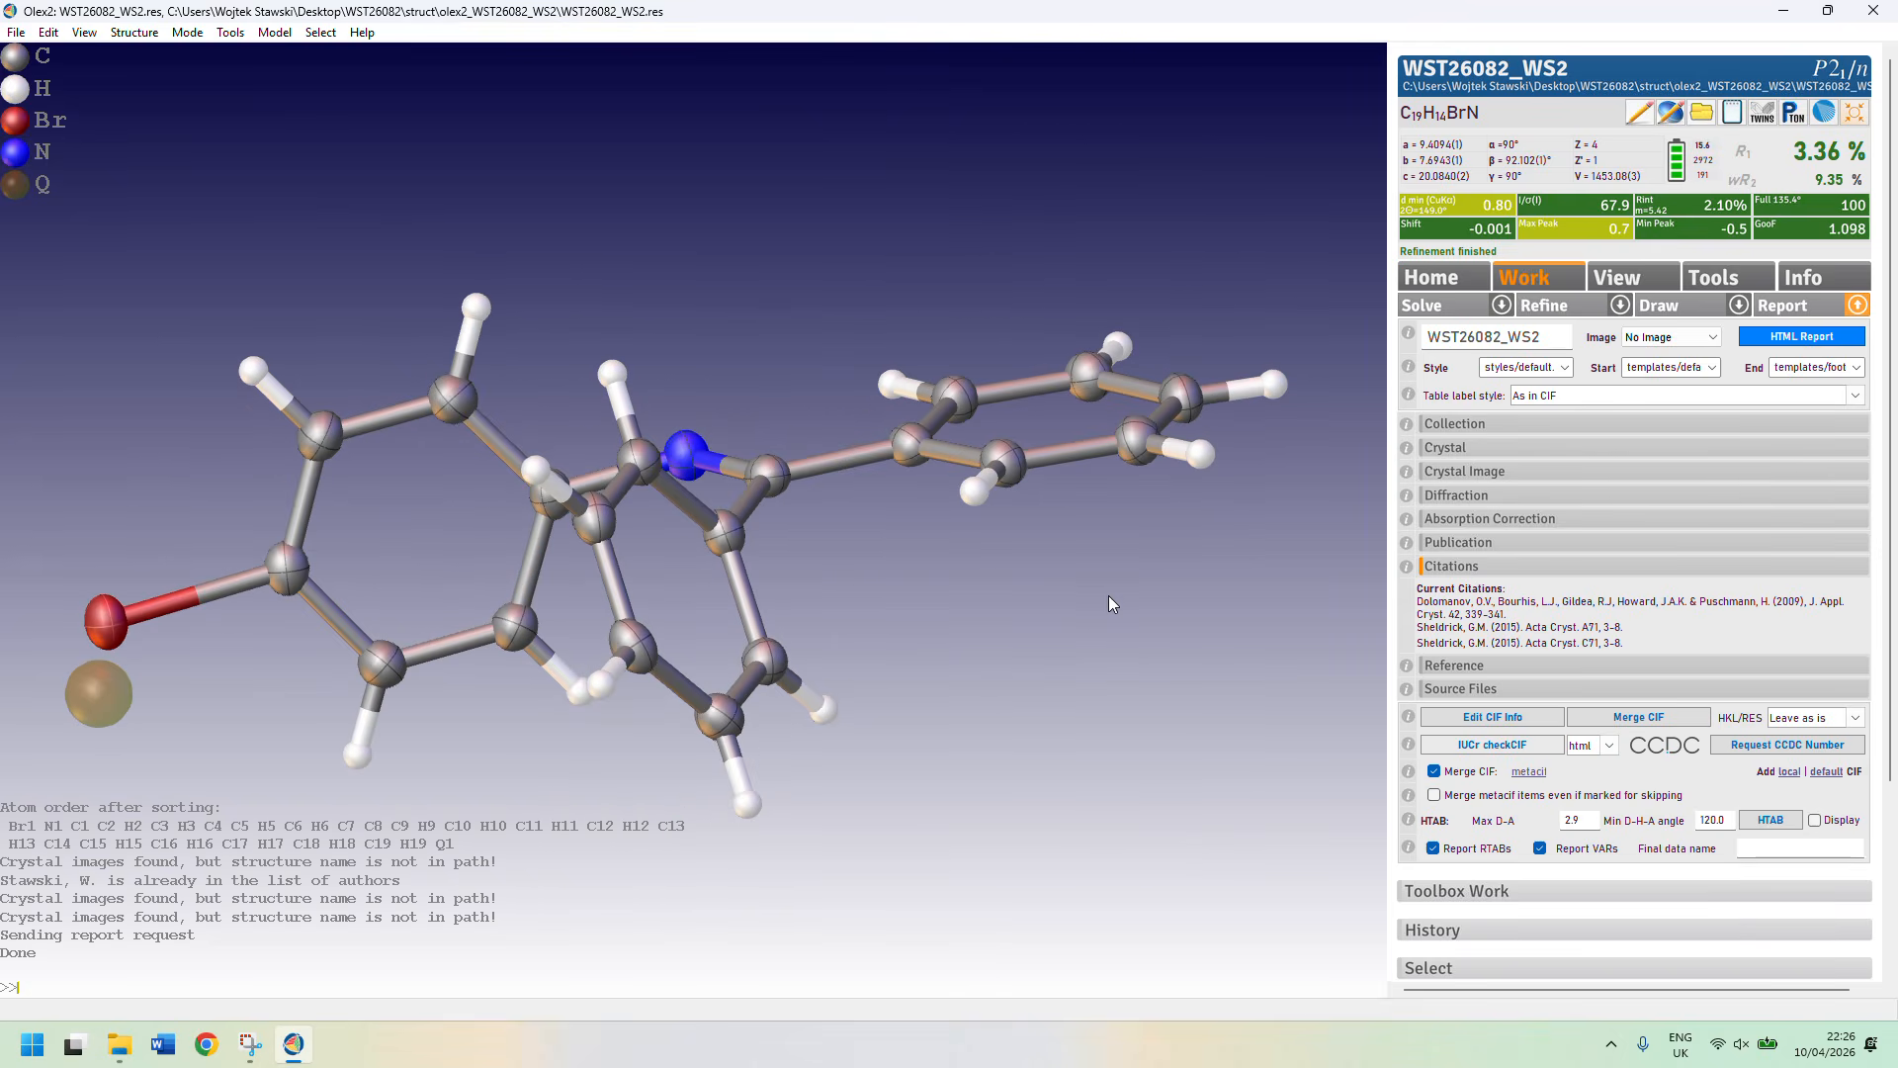